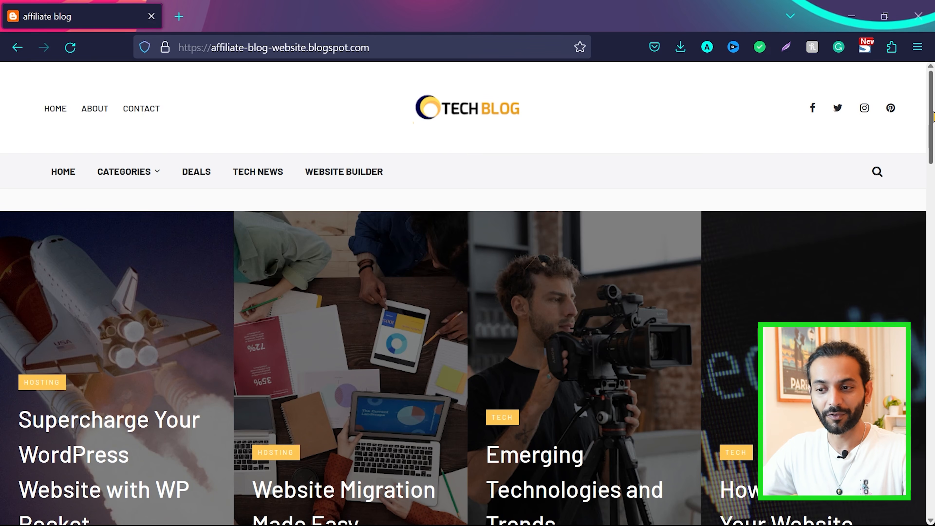
Look over the demo affiliate blog's homepage, from the featured posts down to the post list and sidebar
scroll(463, 295, "down", 5)
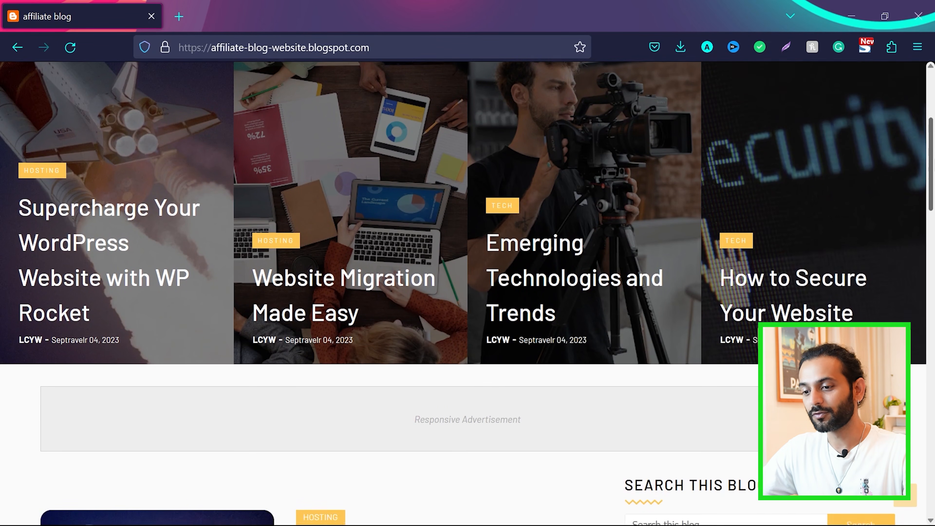
scroll(464, 295, "down", 2)
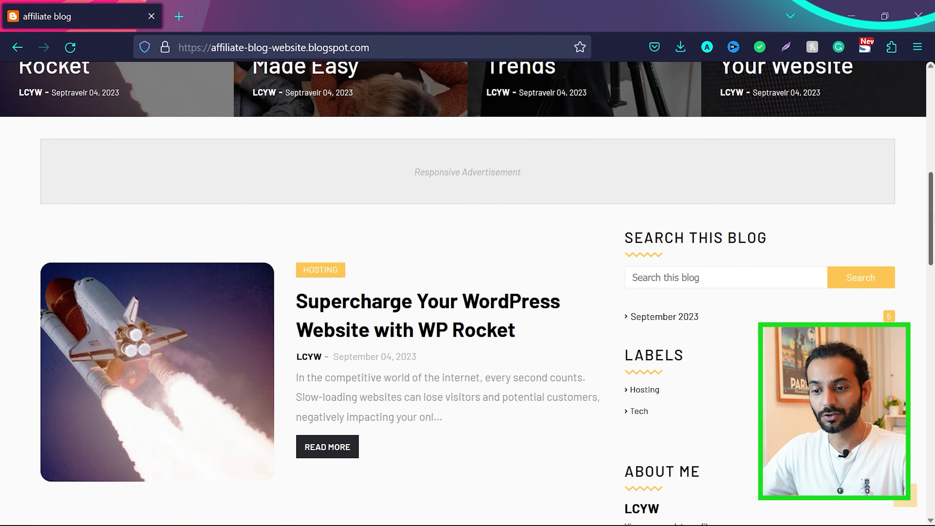
scroll(463, 295, "down", 5)
scroll(463, 295, "down", 1)
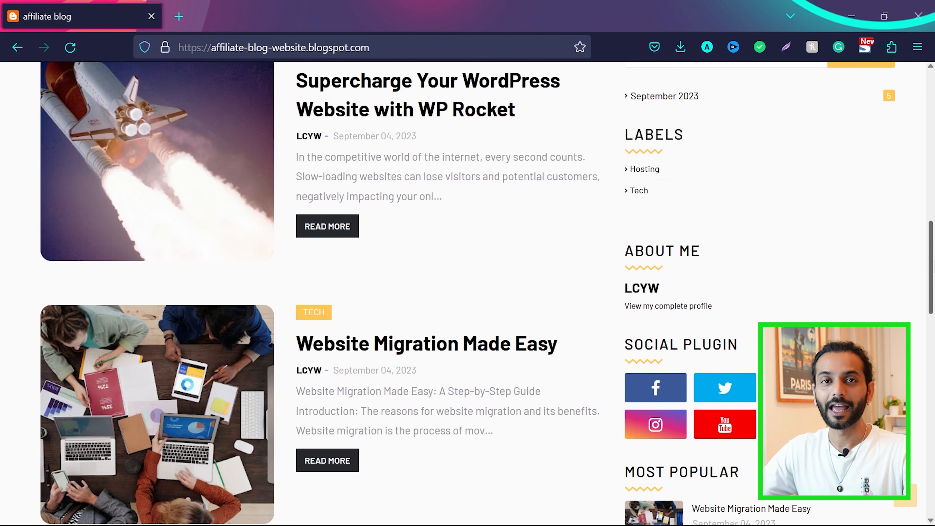
scroll(274, 330, "up", 9)
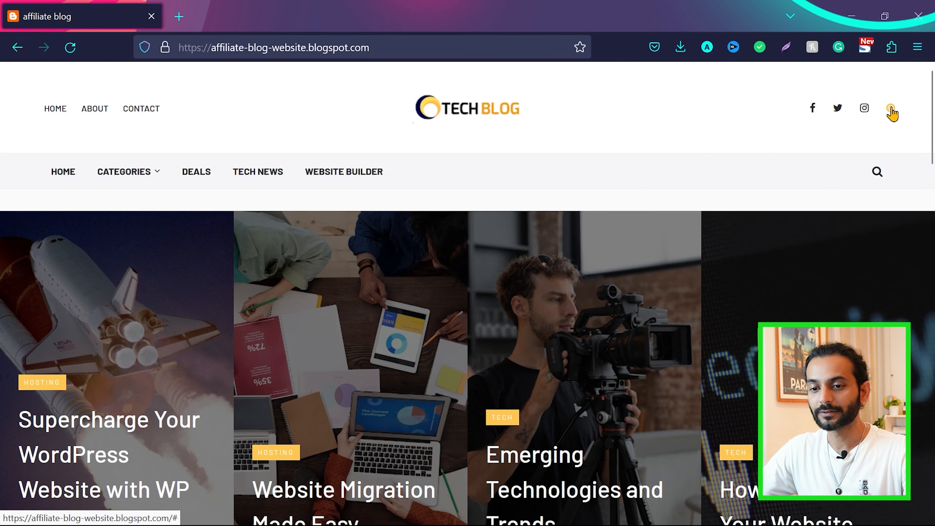
Examine the homepage's navigation menu, featured posts, advertisement area, article list and sidebar widgets down to the Facebook and Tags sections
mouse_move(137, 182)
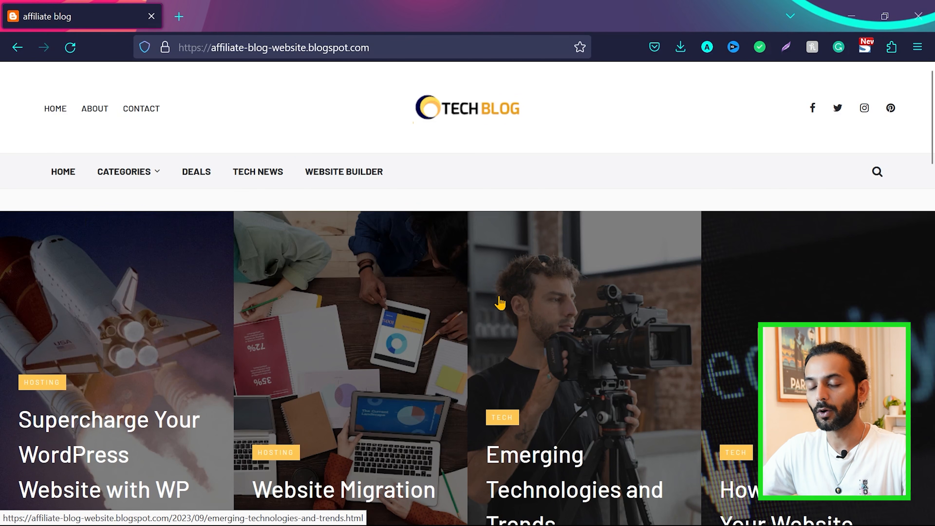
scroll(387, 396, "down", 3)
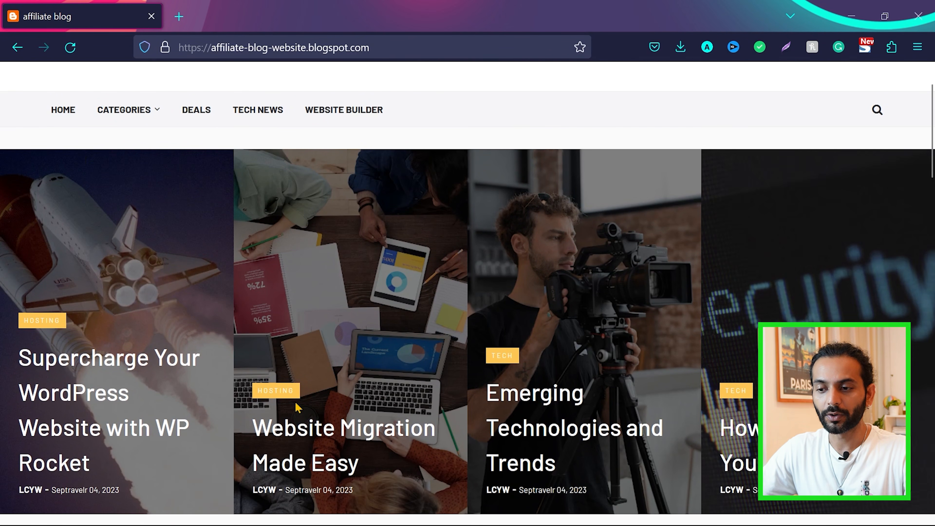
left_click_drag(933, 158, 934, 213)
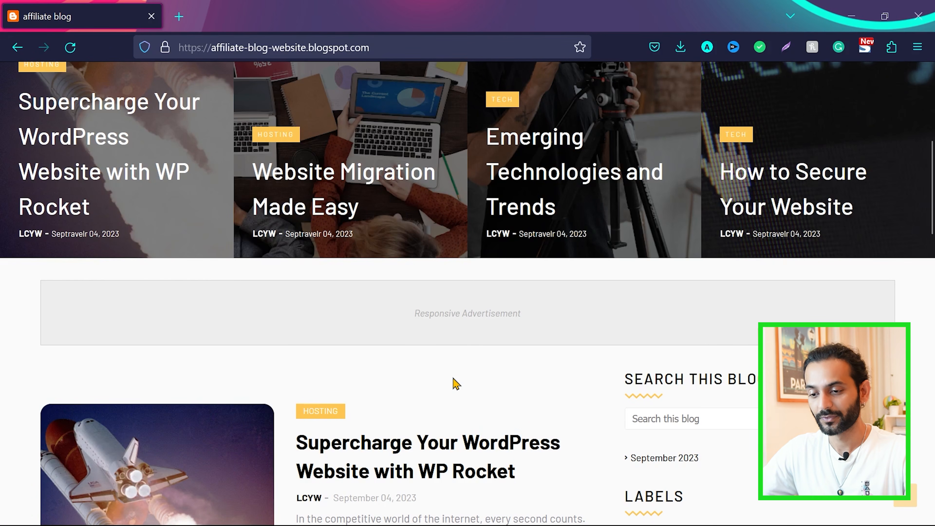
scroll(456, 383, "down", 3)
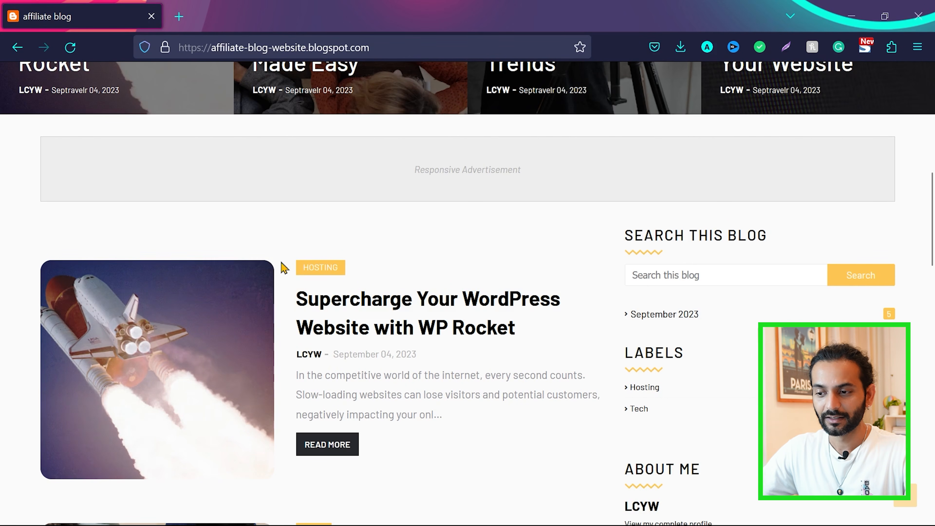
scroll(428, 460, "down", 2)
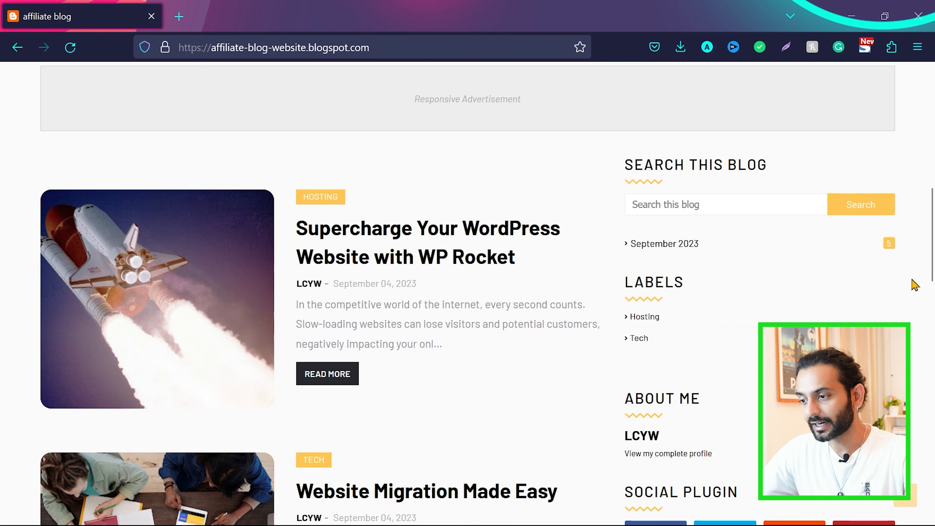
scroll(637, 210, "down", 5)
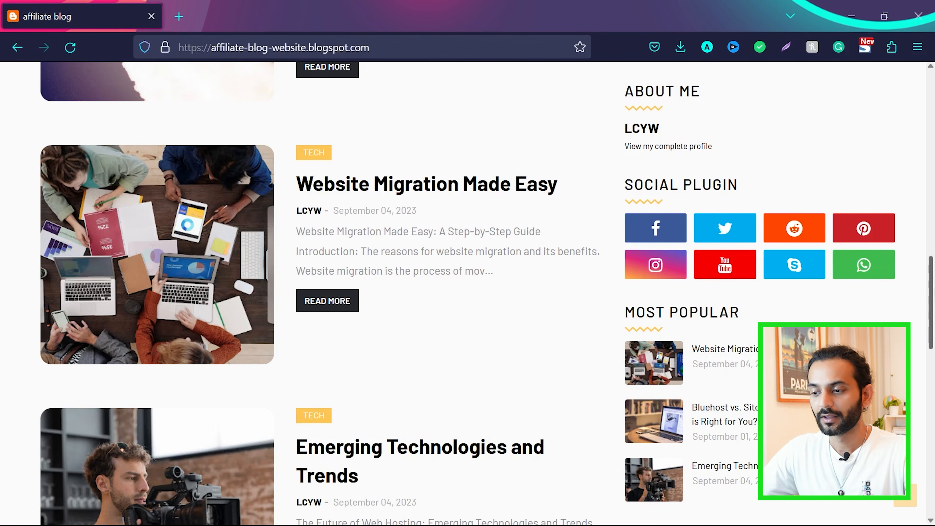
scroll(932, 311, "down", 2)
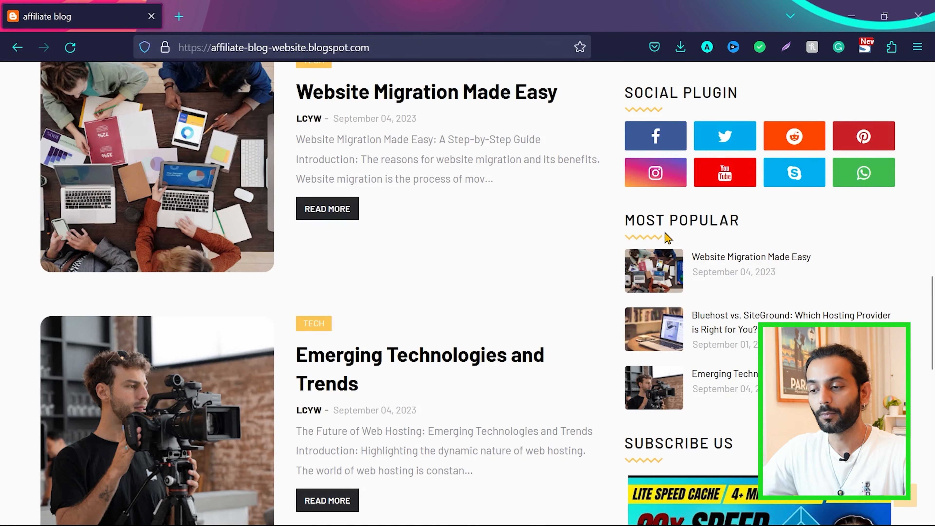
scroll(891, 243, "down", 5)
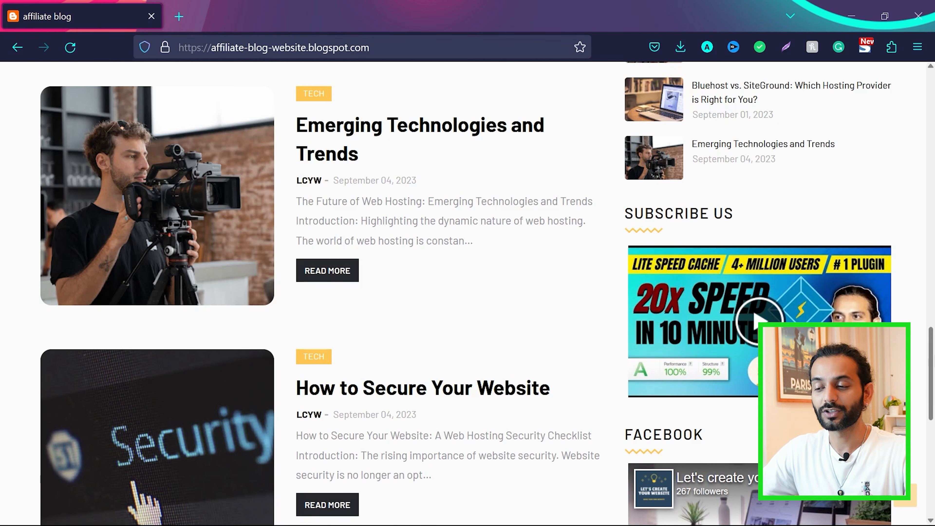
scroll(467, 295, "down", 5)
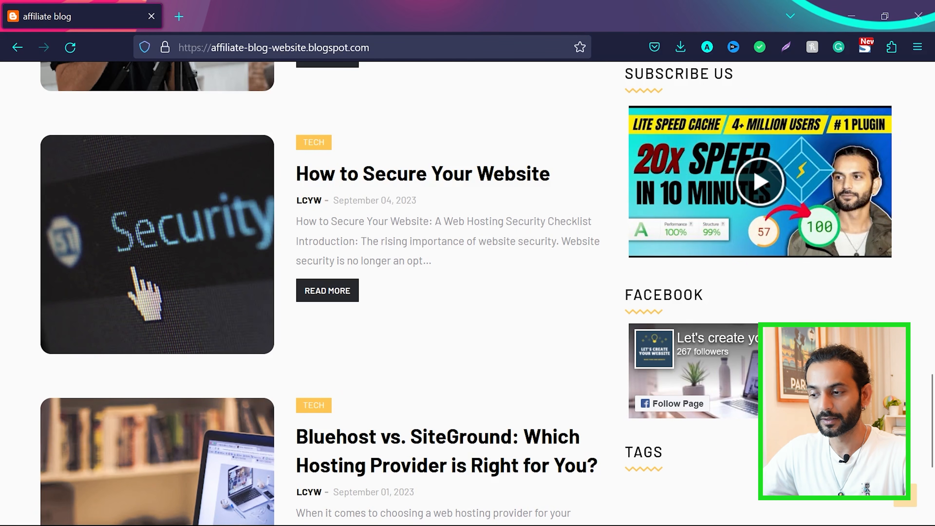
scroll(467, 295, "down", 5)
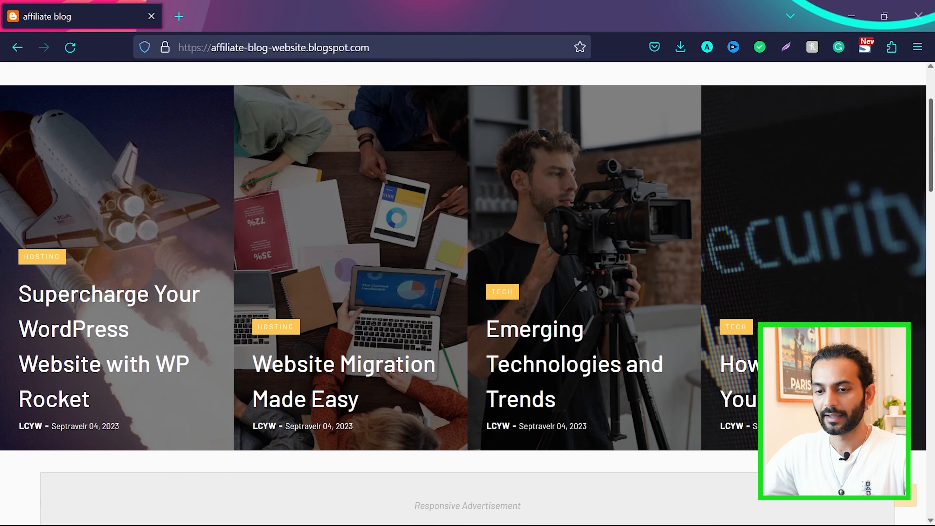
Open the post "Supercharge Your WordPress Website with WP Rocket" and read through it to the "Buy WP Rocket" link
left_click(76, 300)
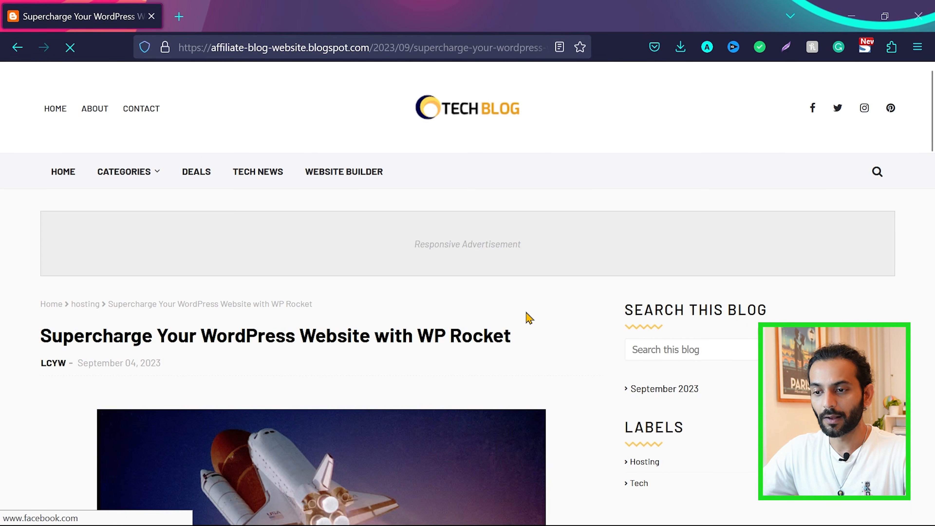
scroll(529, 317, "down", 5)
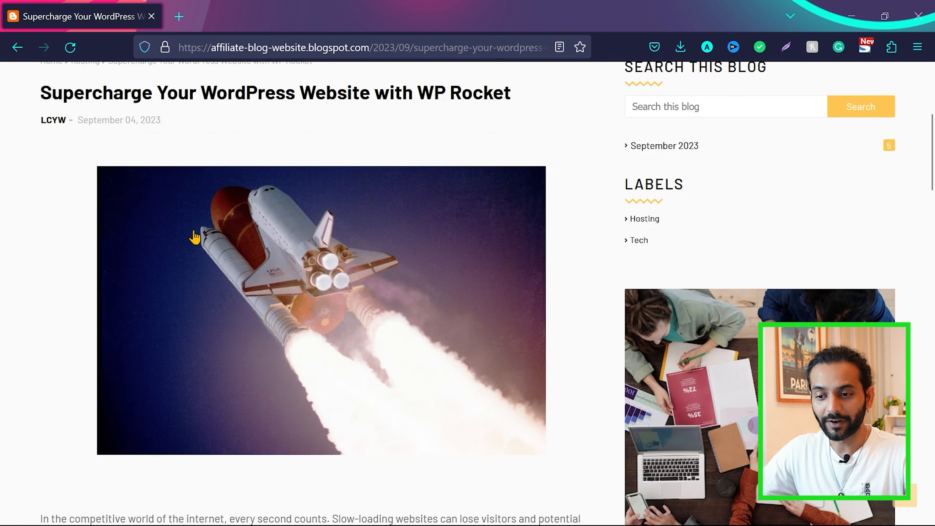
scroll(326, 316, "down", 8)
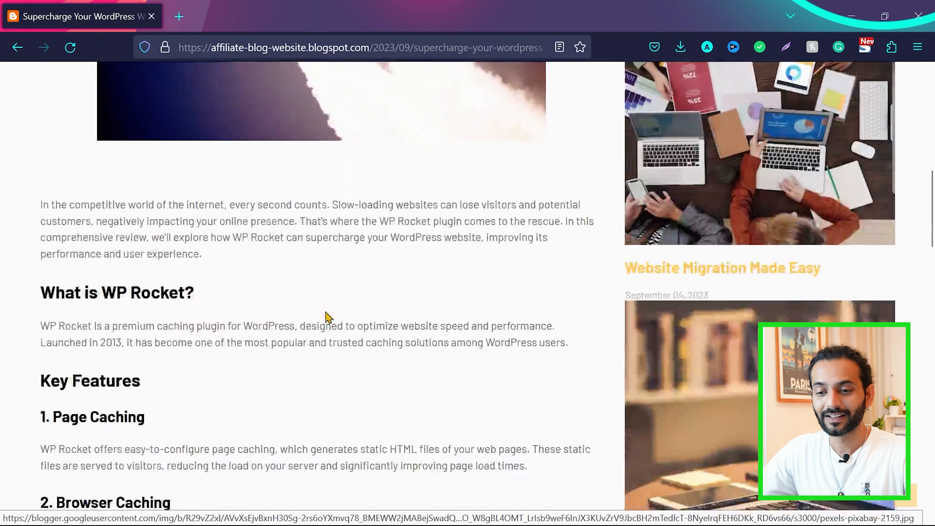
scroll(324, 312, "down", 8)
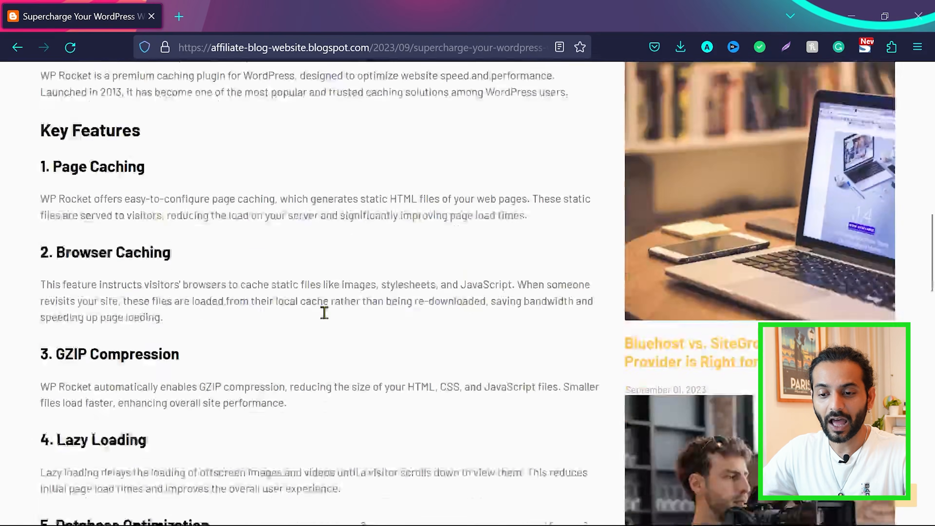
scroll(324, 313, "down", 7)
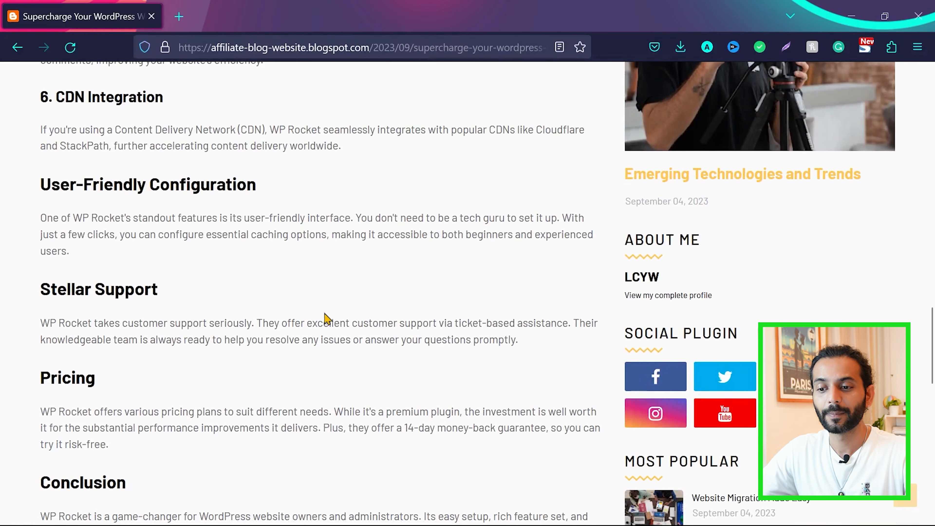
scroll(326, 316, "down", 8)
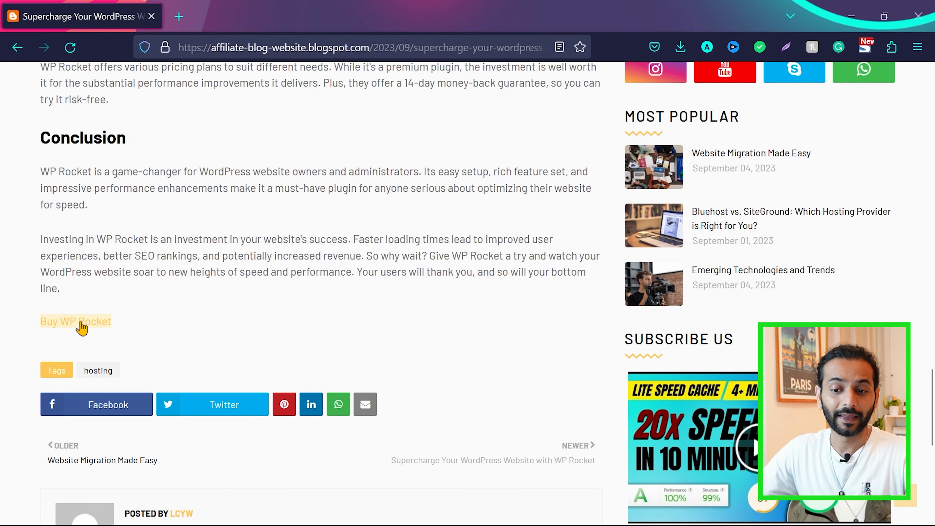
scroll(319, 278, "up", 8)
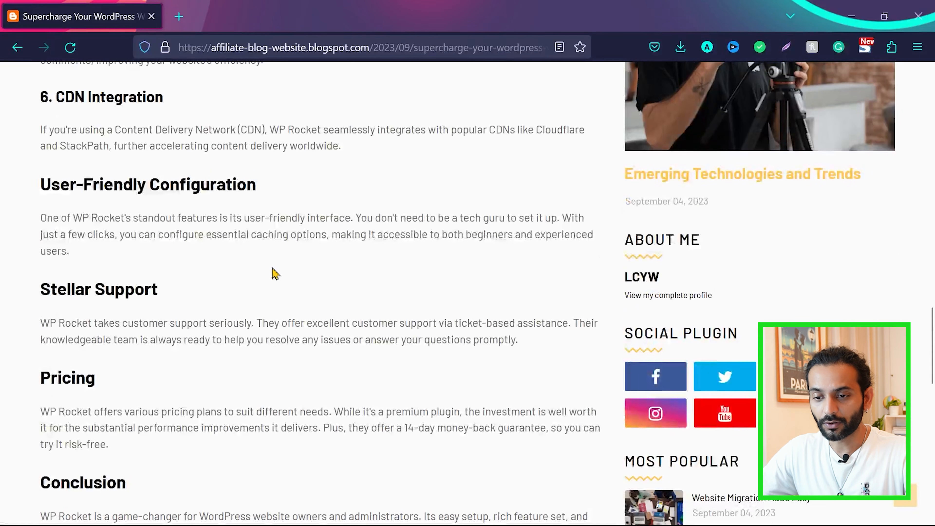
Switch to the Notepad++ outline and highlight the "setup blog with Professional free custom theme" item
left_click_drag(271, 130, 322, 129)
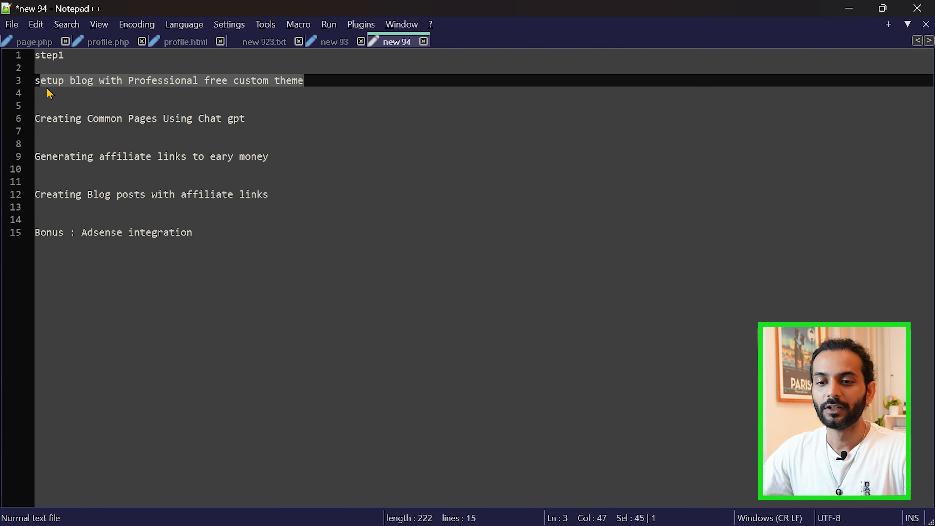
left_click_drag(36, 82, 223, 81)
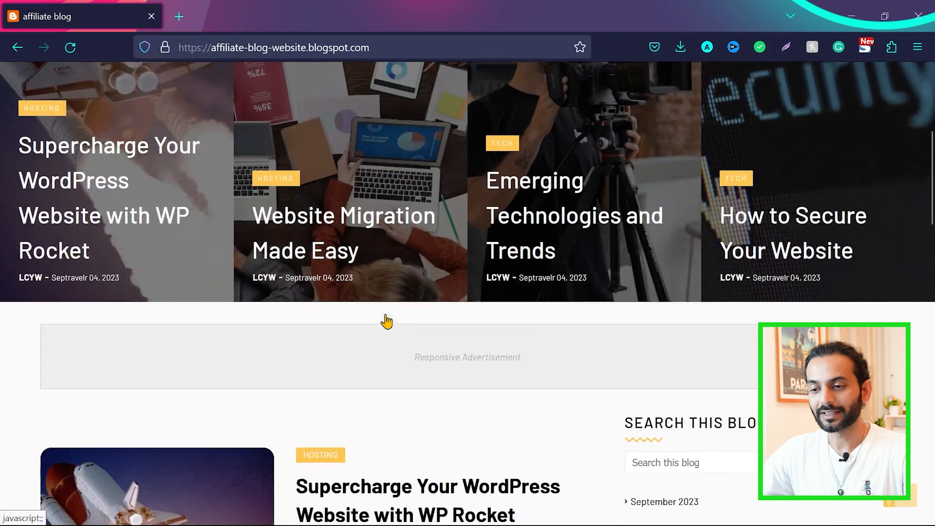
Return to the blog homepage in the browser and examine its header menu, Categories entry and footer page links
scroll(382, 319, "up", 5)
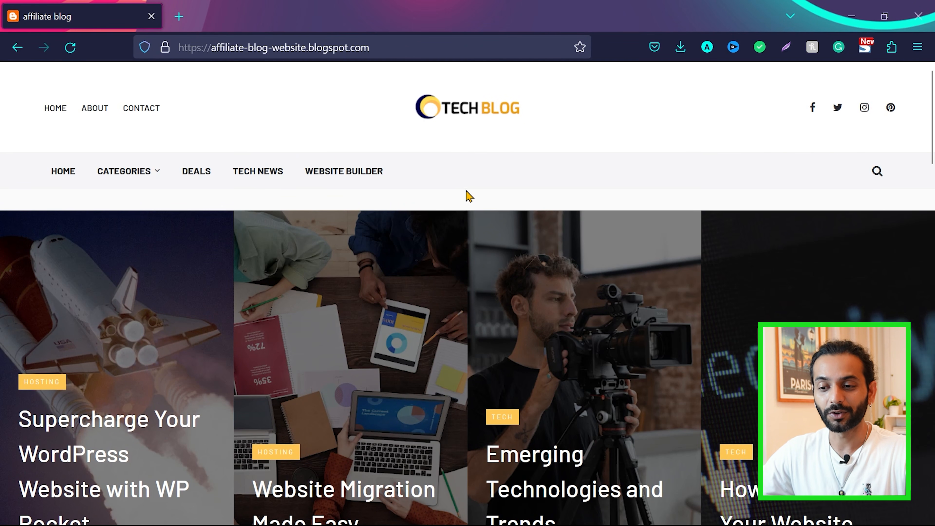
scroll(467, 197, "down", 3)
scroll(468, 197, "up", 3)
mouse_move(140, 176)
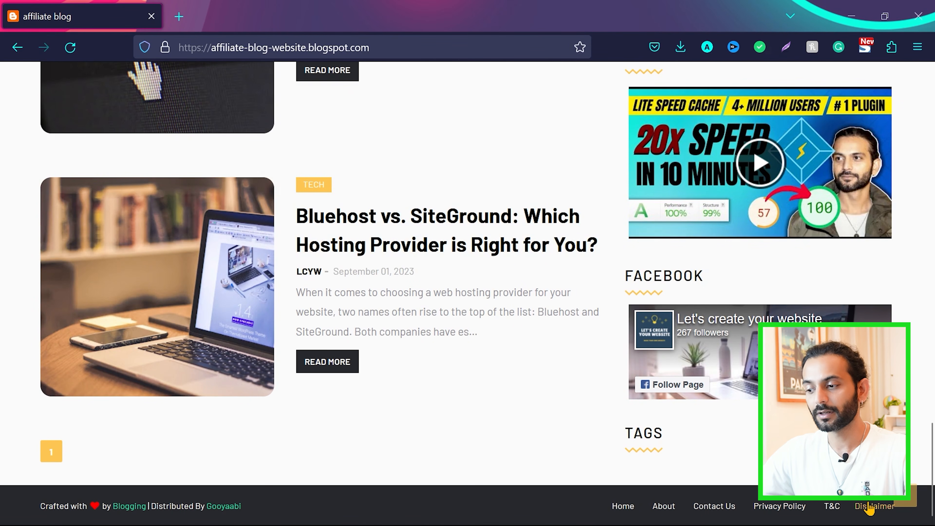
left_click_drag(931, 472, 931, 111)
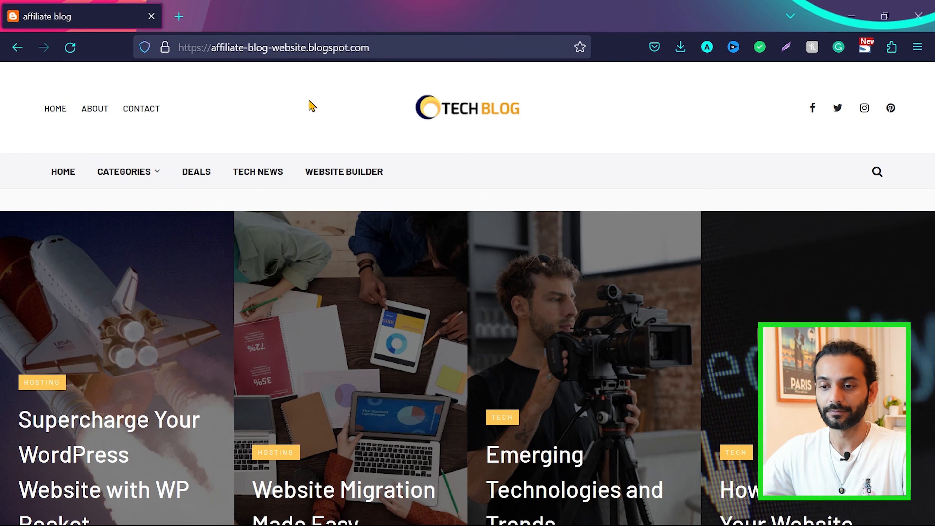
Check the affiliate-links item in the Notepad++ outline, and reopen the WP Rocket post in the browser at its "Buy WP Rocket" link
key("alt+Tab")
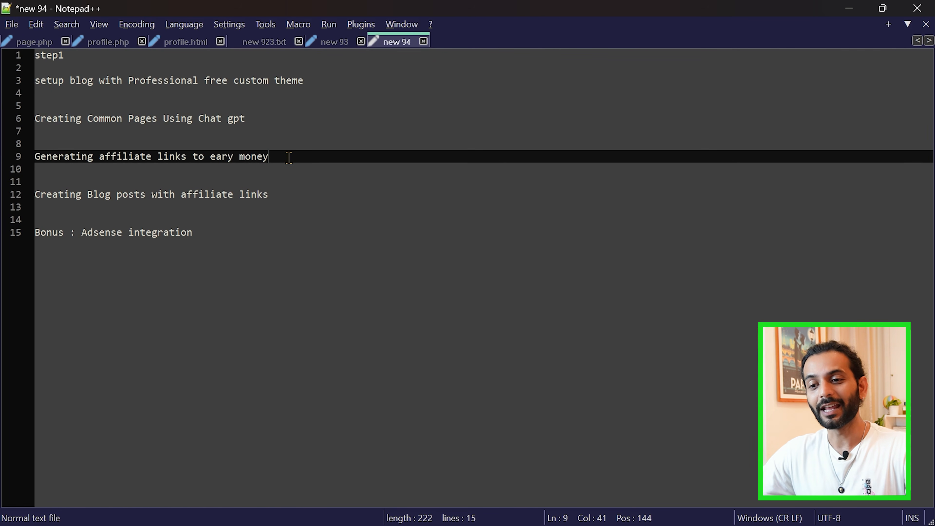
key("alt+Tab")
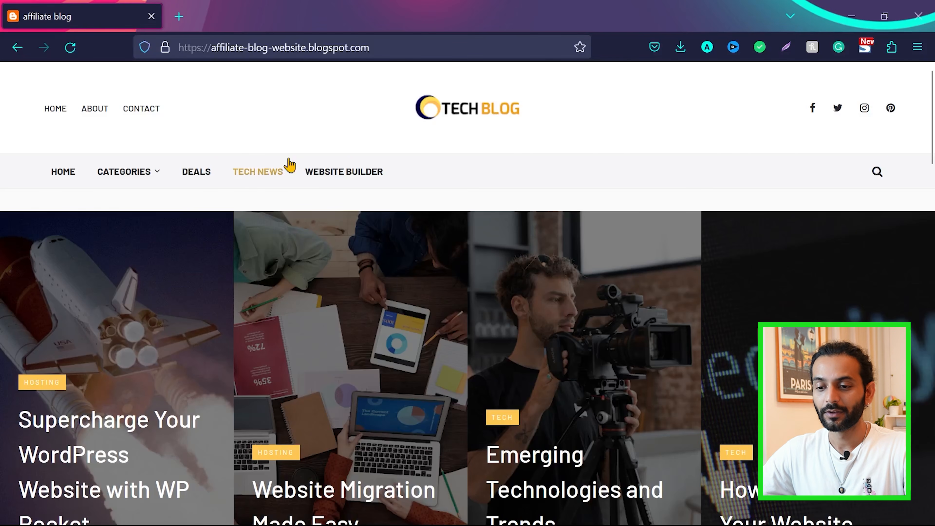
left_click(89, 428)
scroll(87, 428, "down", 15)
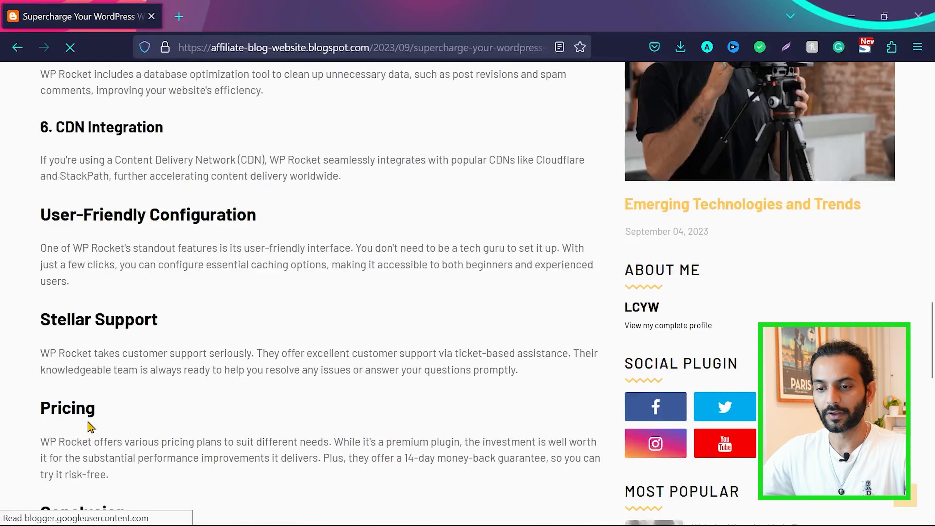
scroll(89, 426, "down", 3)
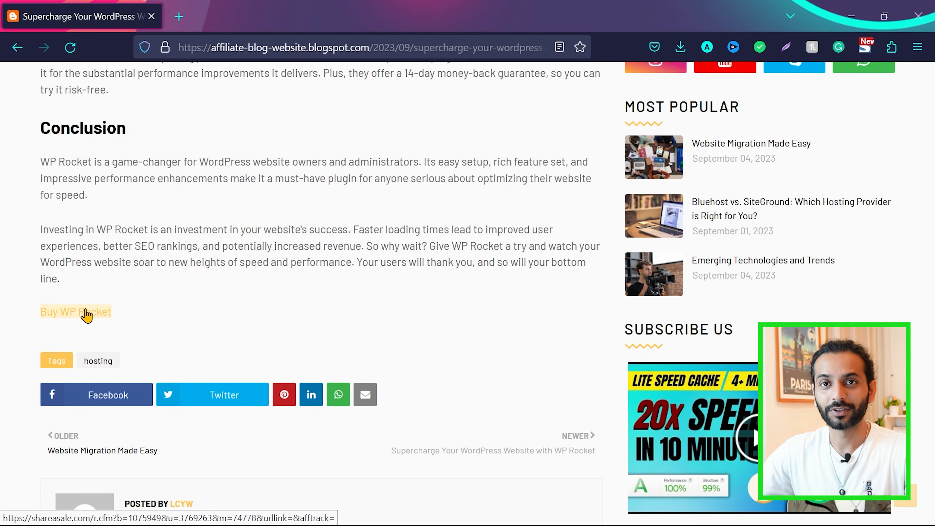
Check the blog-posts item in the Notepad++ outline, and review the WP Rocket post in the browser from its conclusion back to its introduction
left_click(109, 205)
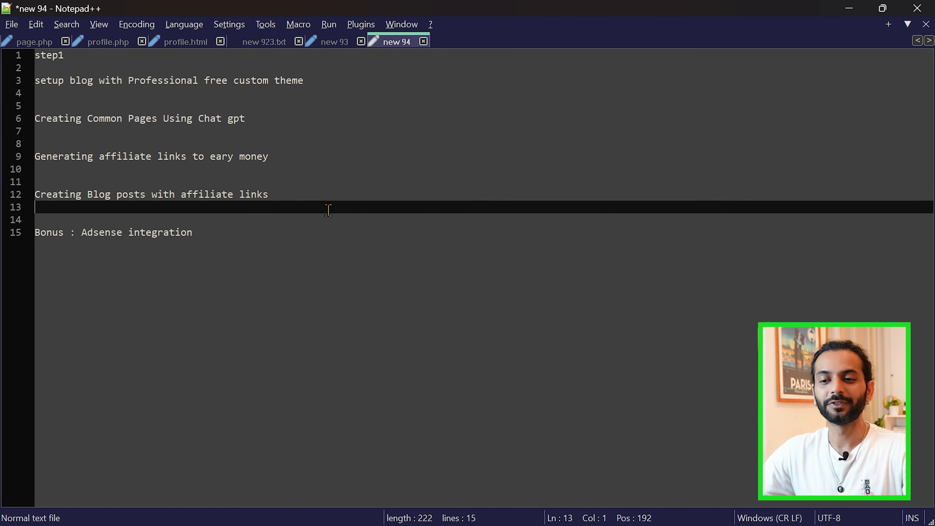
key("alt+Tab")
scroll(234, 229, "up", 6)
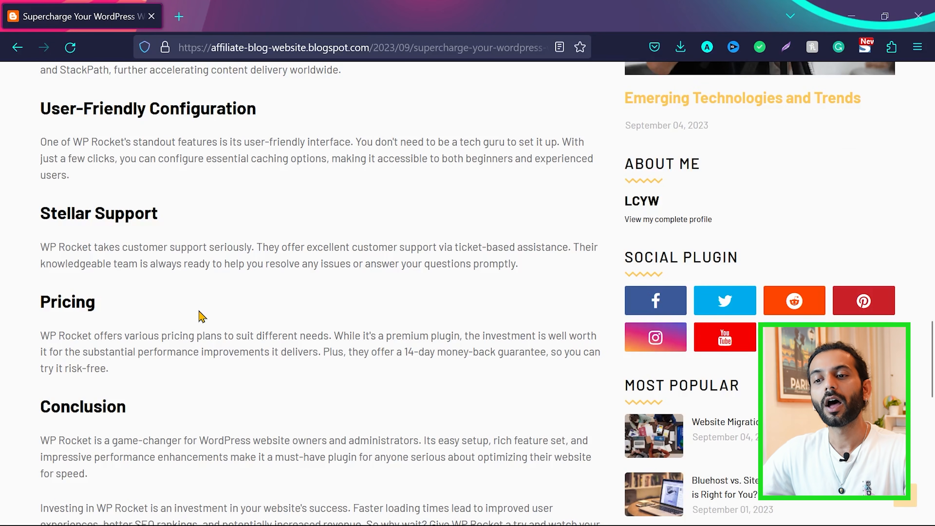
scroll(202, 317, "up", 10)
scroll(202, 316, "up", 8)
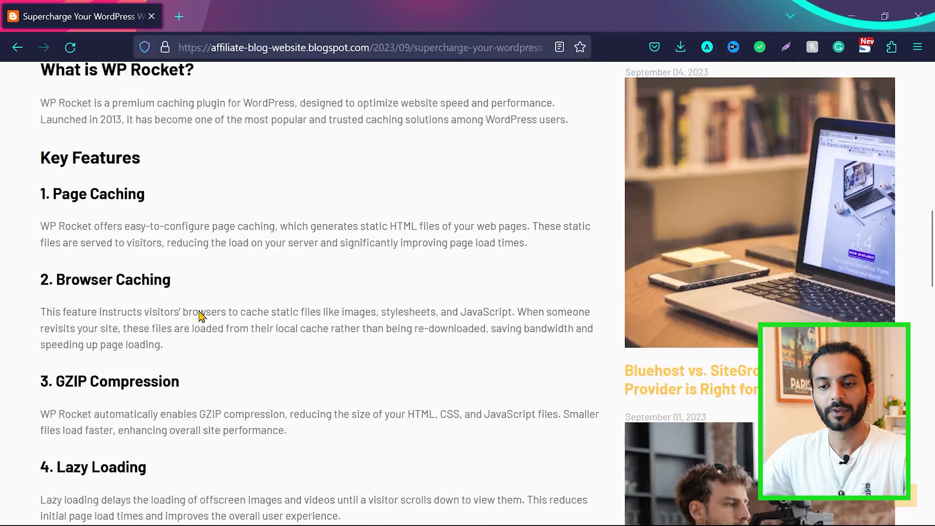
scroll(202, 316, "up", 8)
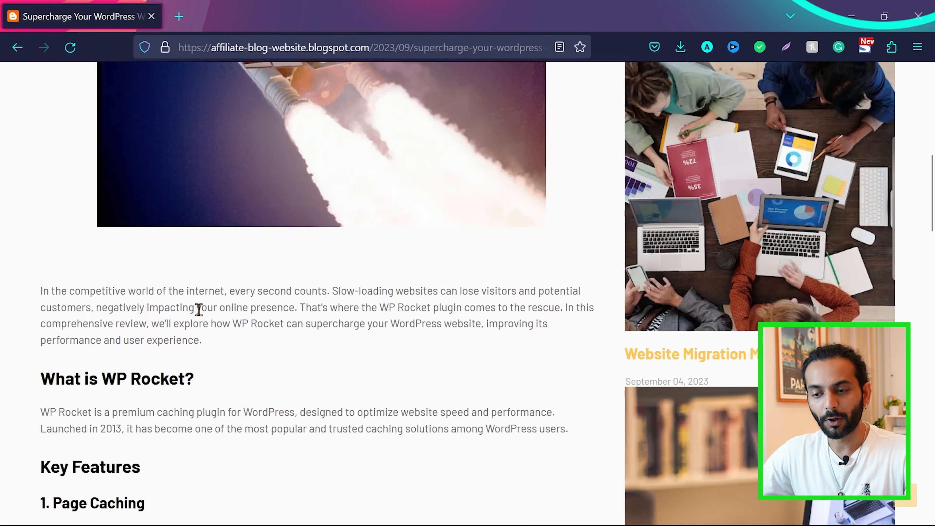
scroll(201, 316, "up", 5)
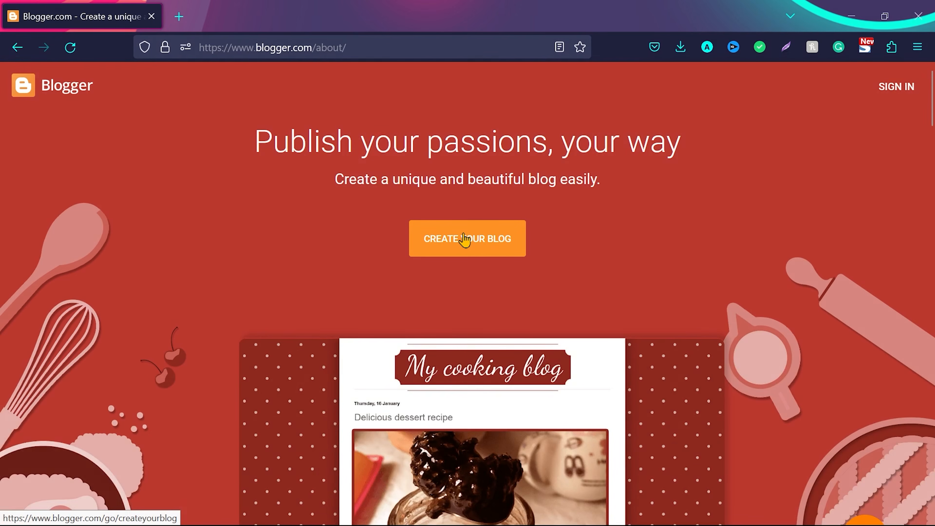
Sign in to Blogger with the Google account and begin a new blog titled "Tech Blog"
left_click(473, 245)
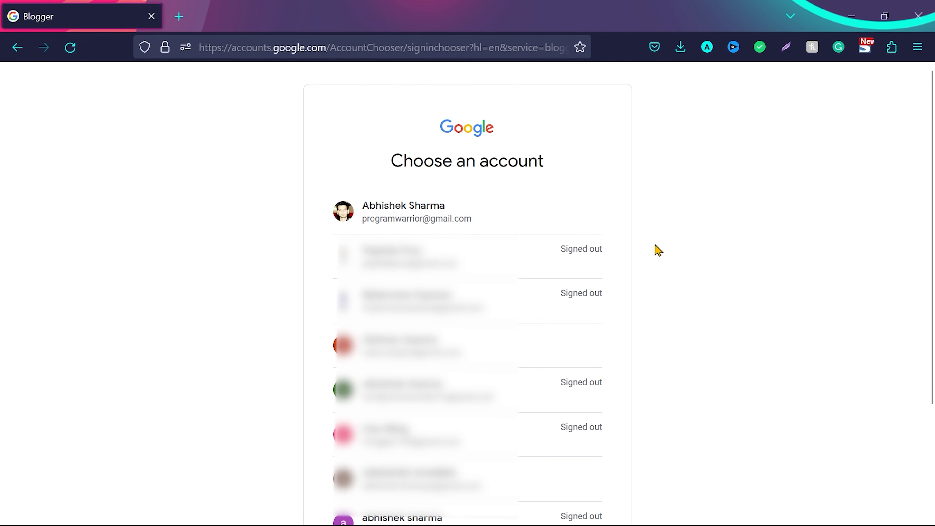
left_click(480, 210)
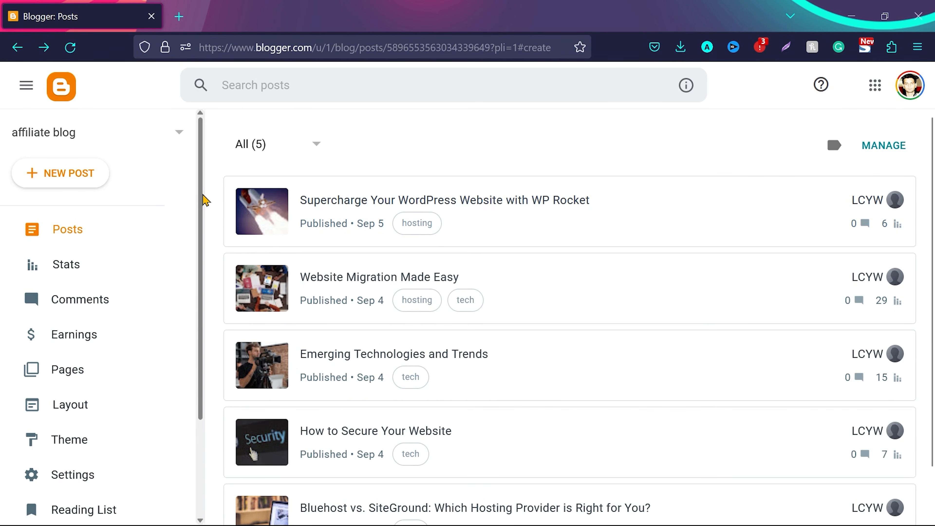
left_click(179, 135)
scroll(89, 247, "down", 5)
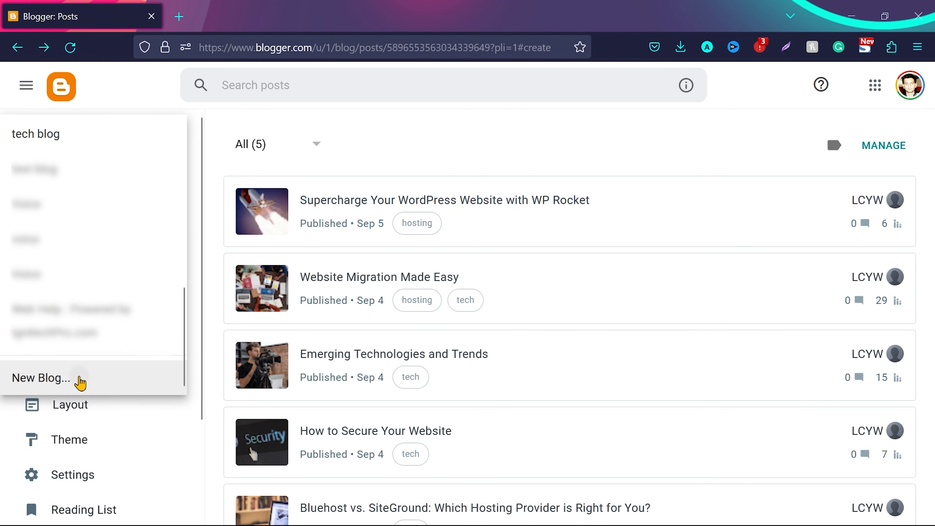
left_click(80, 383)
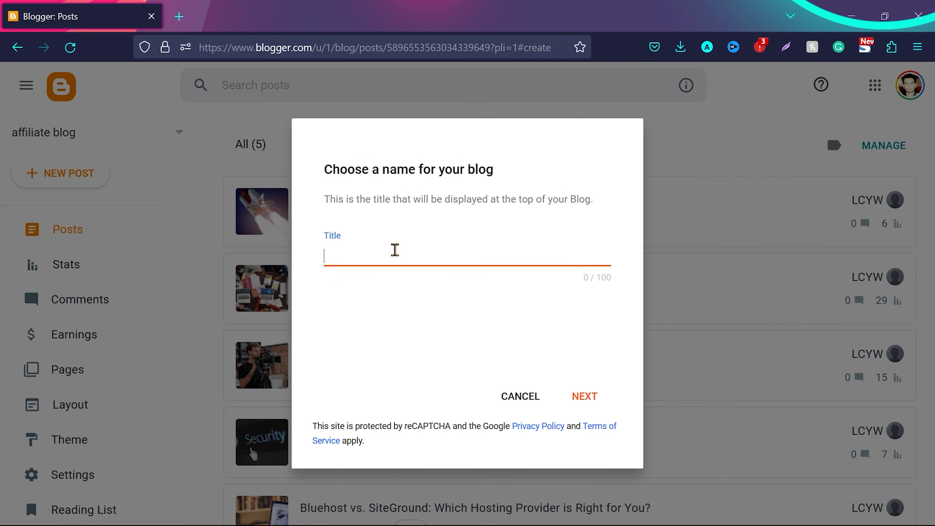
type("Tech Blog")
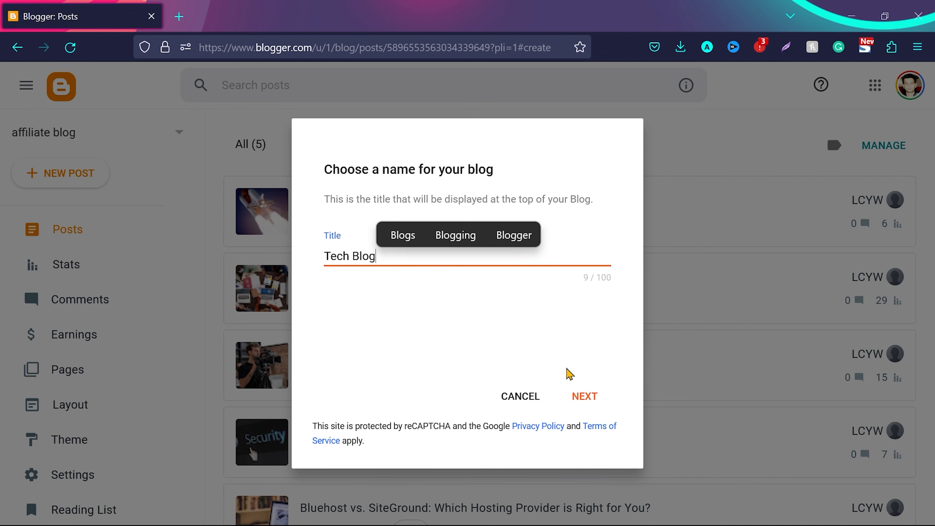
left_click(585, 397)
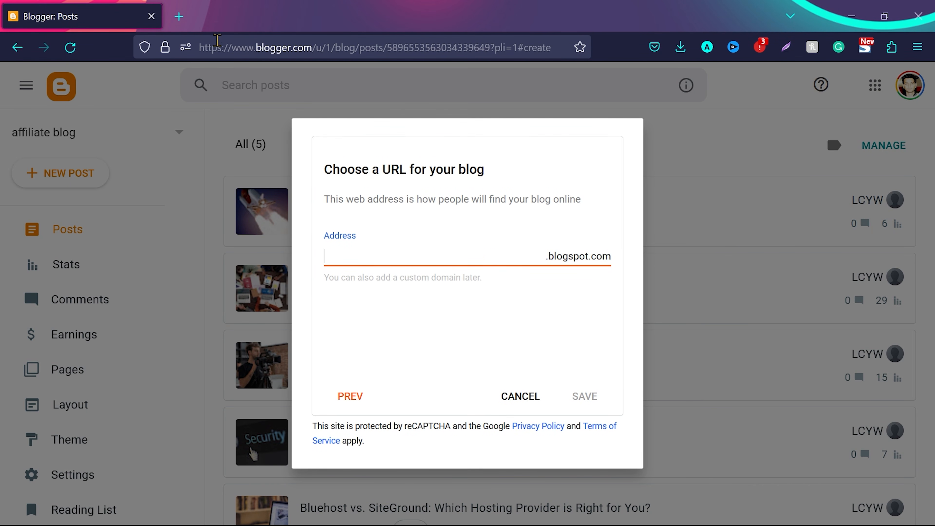
Open ChatGPT alongside Blogger and ask "give me 10 Domain names for blog website for tech industry"
left_click(179, 16)
type("chat.openai.com")
key("Return")
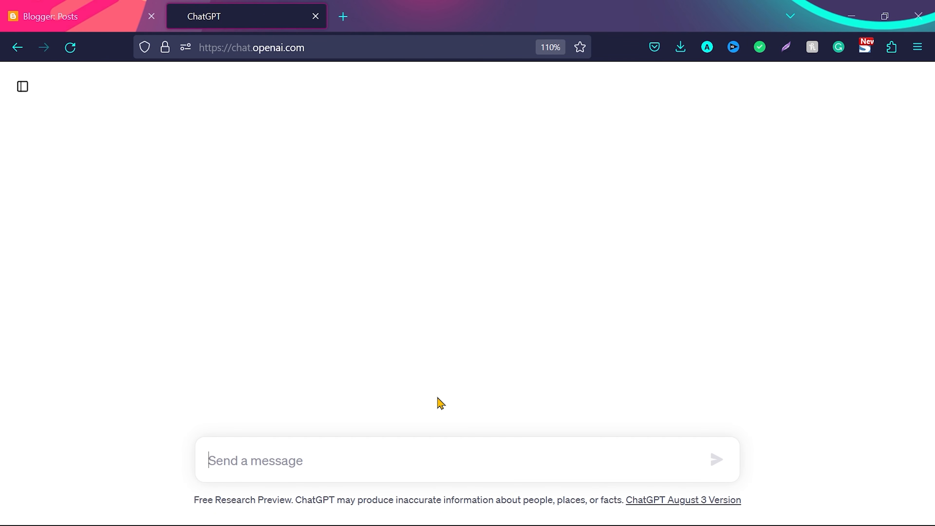
type("give me 10 Domain names for blog website for tech industry")
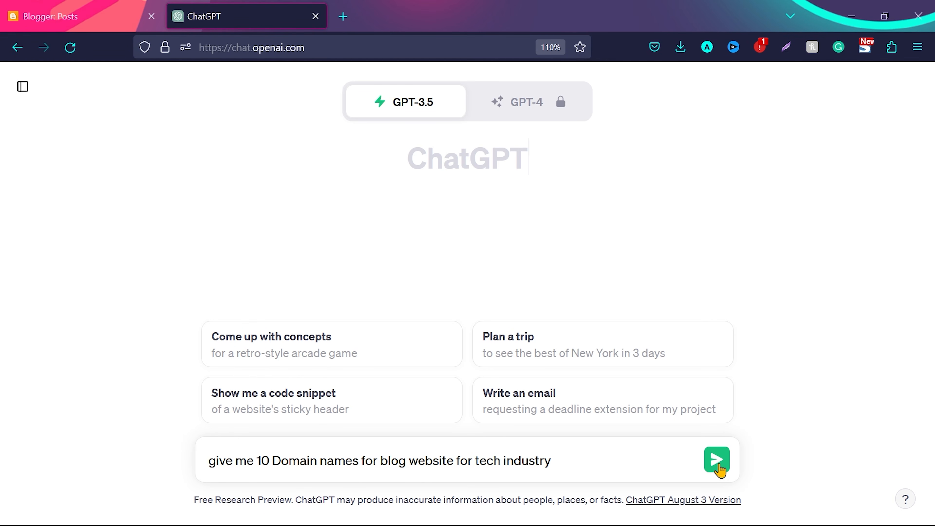
left_click(719, 467)
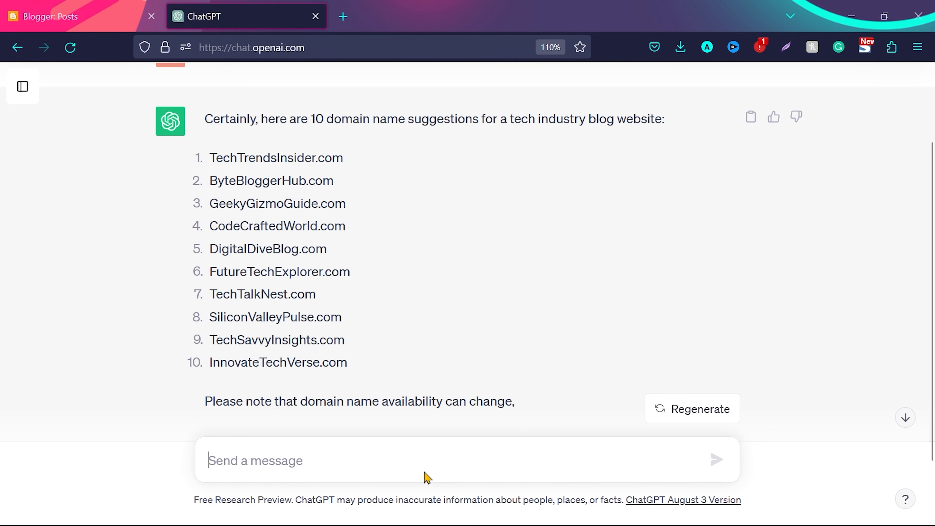
Draft a variant of the ChatGPT prompt that asks for 10 domain names for a fitness blog, without sending it
left_click(421, 466)
type("give me 10 Domain names for blog website for tech industry")
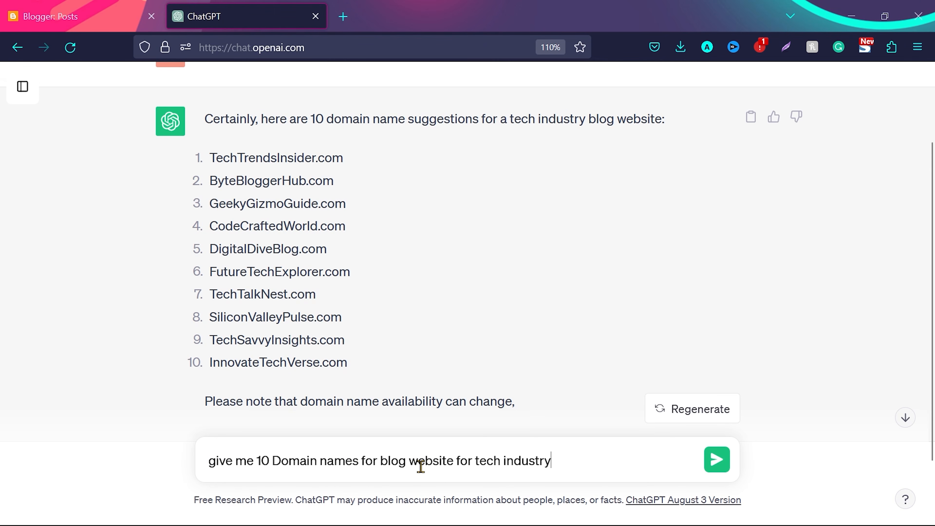
key("ctrl+shift+Left")
key("ctrl+shift+Left")
type("fitness blog")
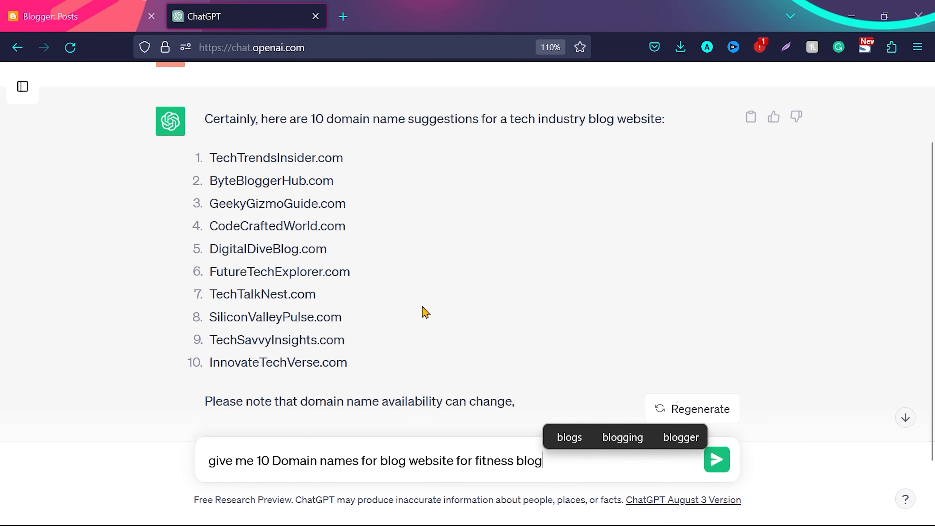
Copy TechTrendsInsider without its .com ending from the ChatGPT list and try it as the new blog's address in Blogger
left_click_drag(316, 157, 345, 159)
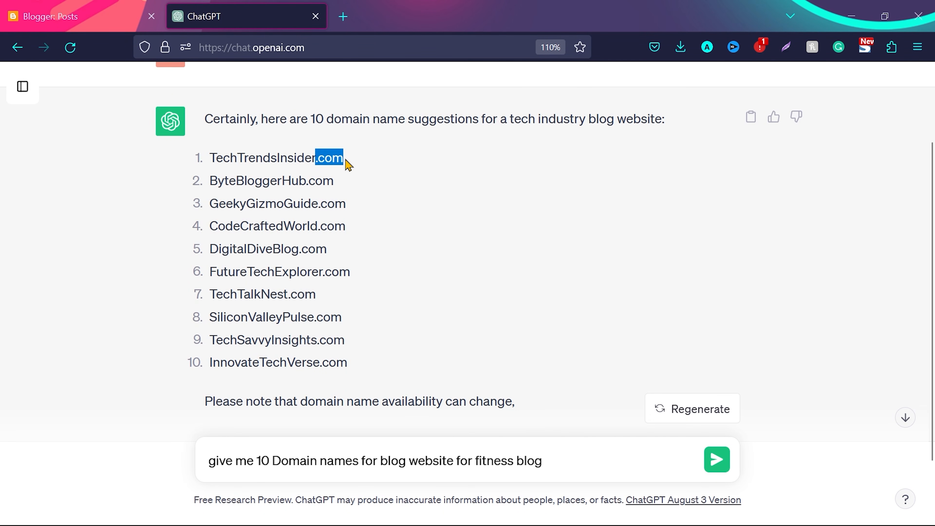
left_click(346, 161)
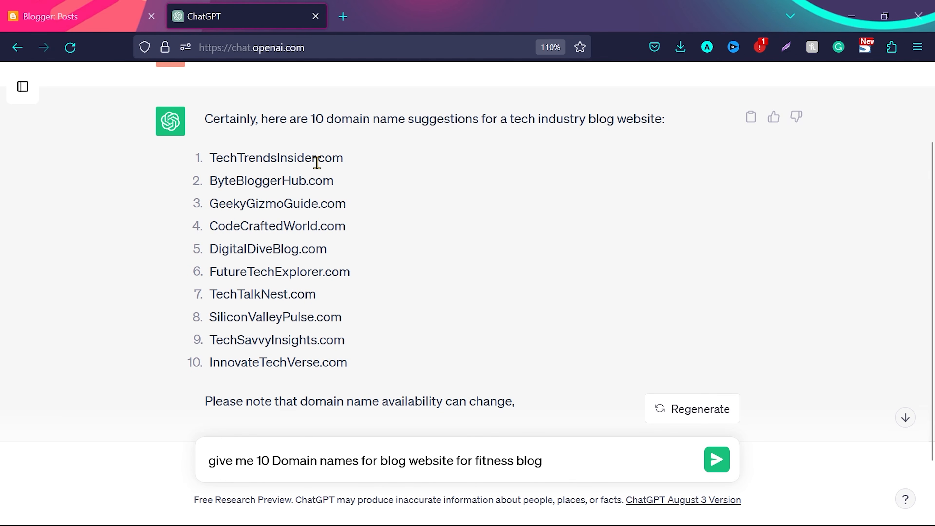
left_click_drag(316, 158, 213, 156)
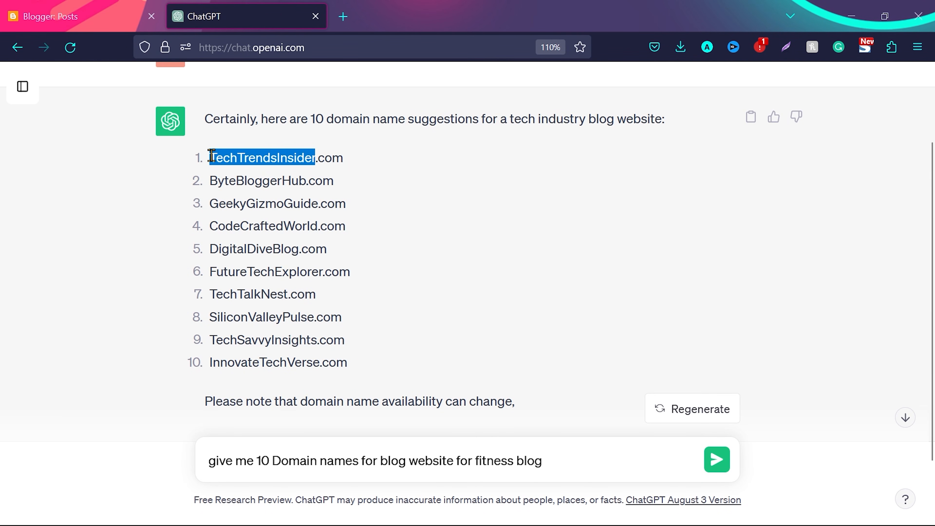
left_click(48, 17)
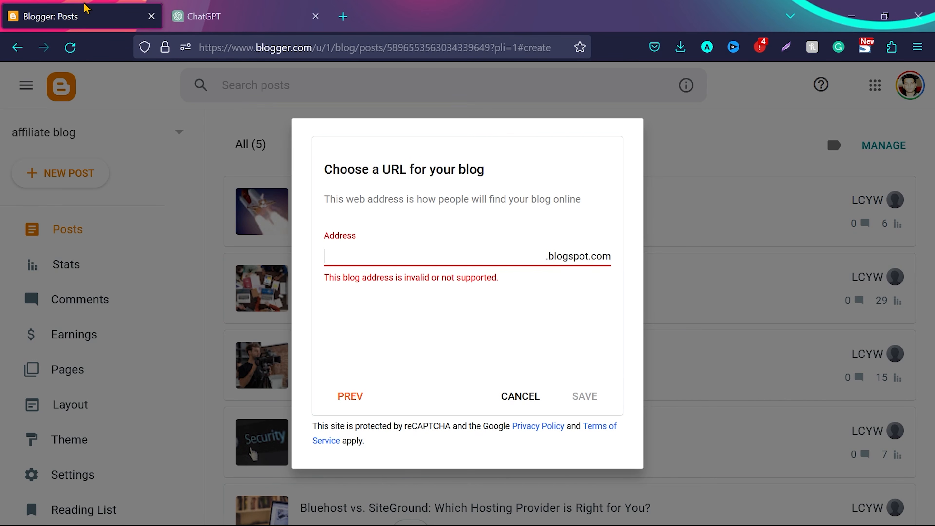
left_click(424, 256)
type("TechTrendsInsider")
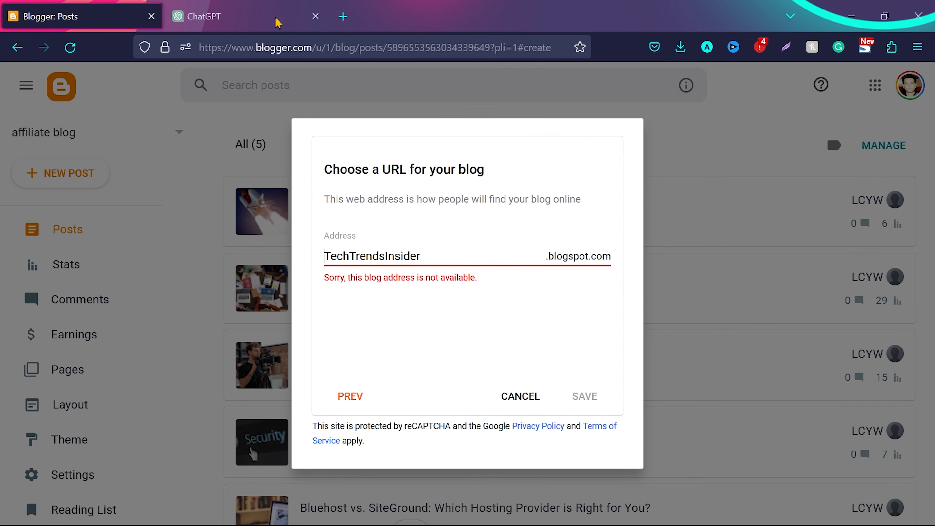
Replace the blog address in Blogger with TechSavvyInsights, copied from the ChatGPT suggestions
left_click(225, 16)
left_click_drag(212, 334, 317, 339)
key("ctrl+c")
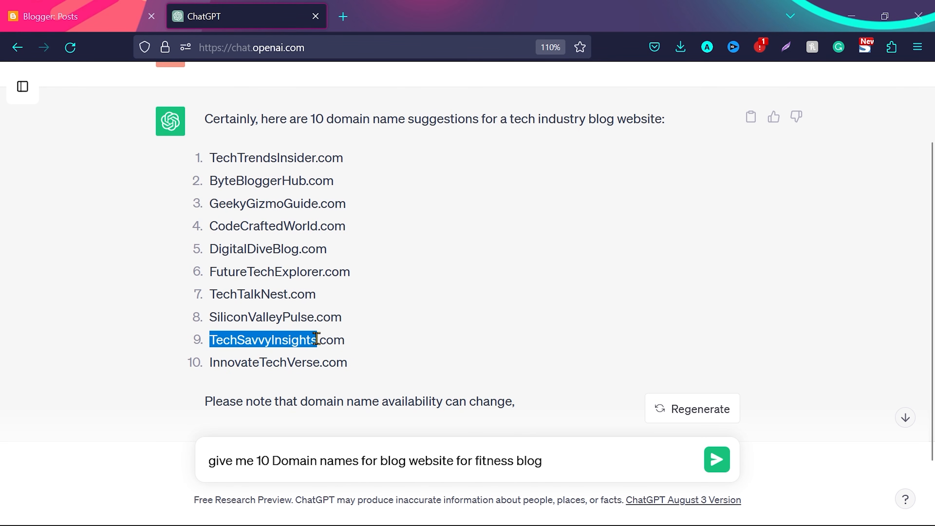
left_click(102, 11)
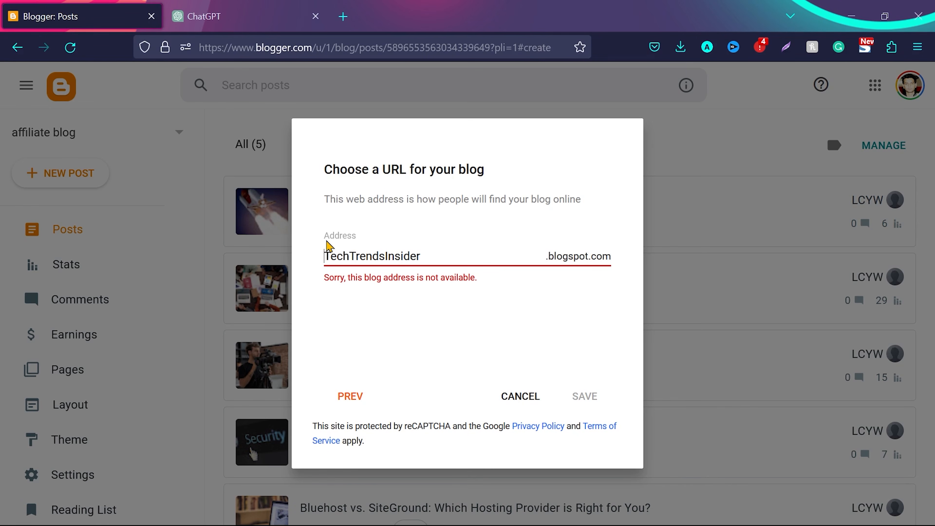
double_click(371, 252)
key("ctrl+v")
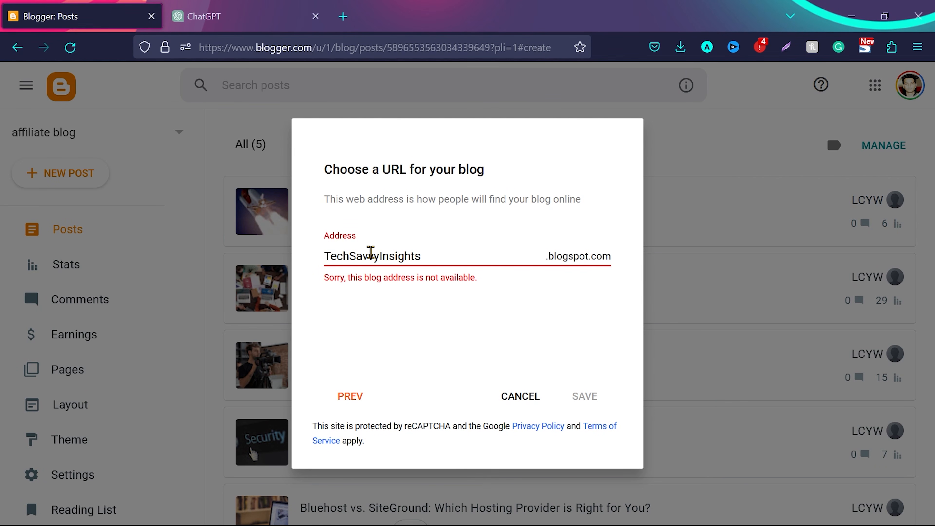
Add a hyphen to make the blog address Tech-SavvyInsights, and save the new blog
left_click(460, 400)
left_click(436, 258)
type("-")
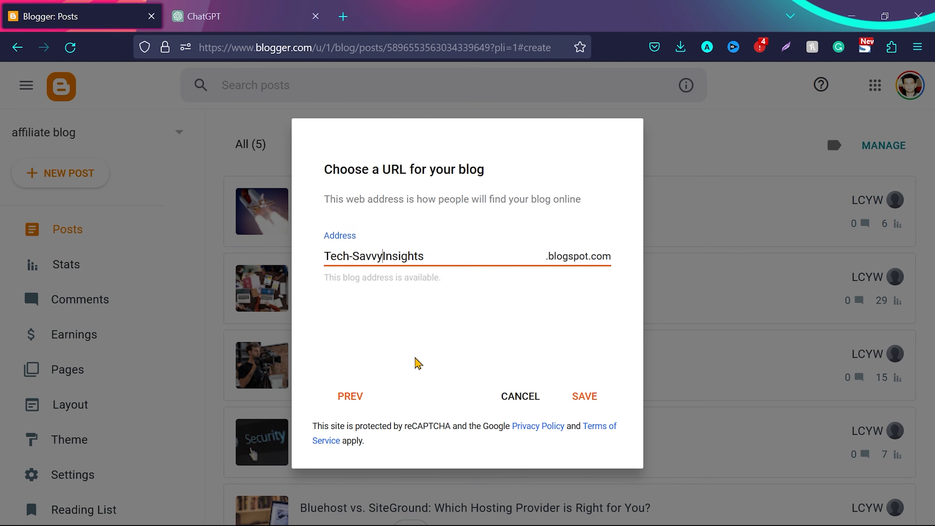
left_click(258, 11)
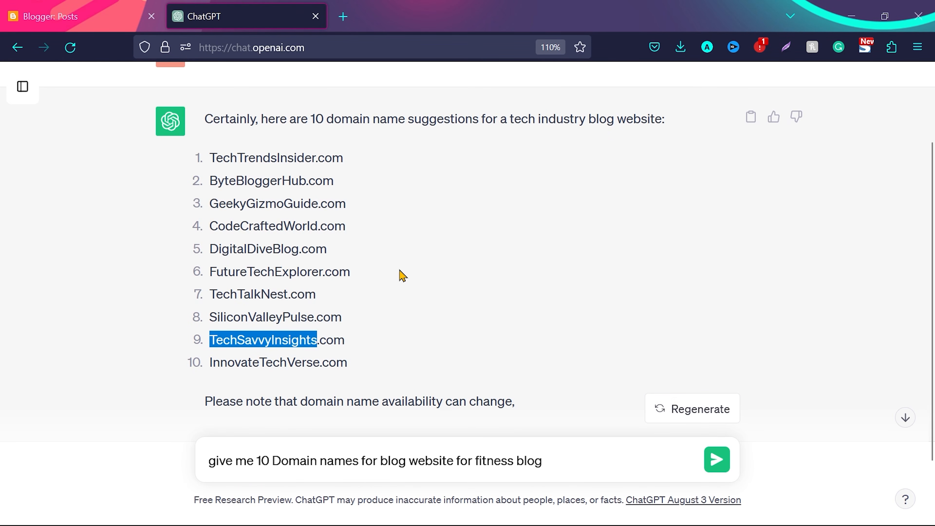
left_click(61, 7)
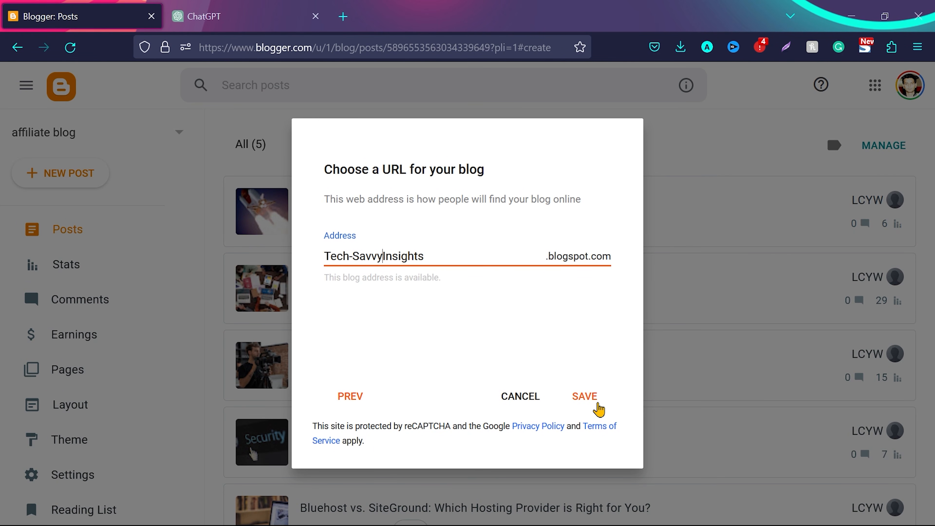
left_click(586, 398)
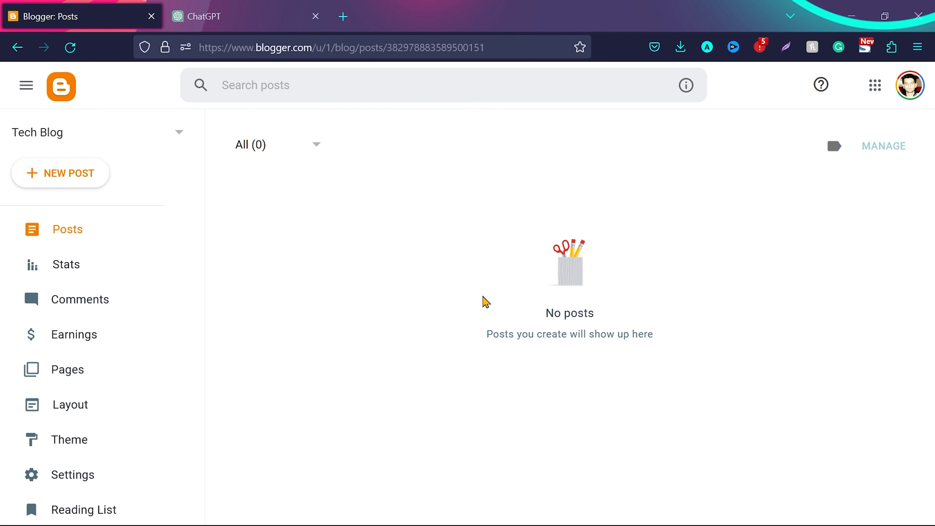
View the new Tech Blog site, accept its cookie notice, and compare it with the finished affiliate blog's homepage
scroll(184, 321, "down", 3)
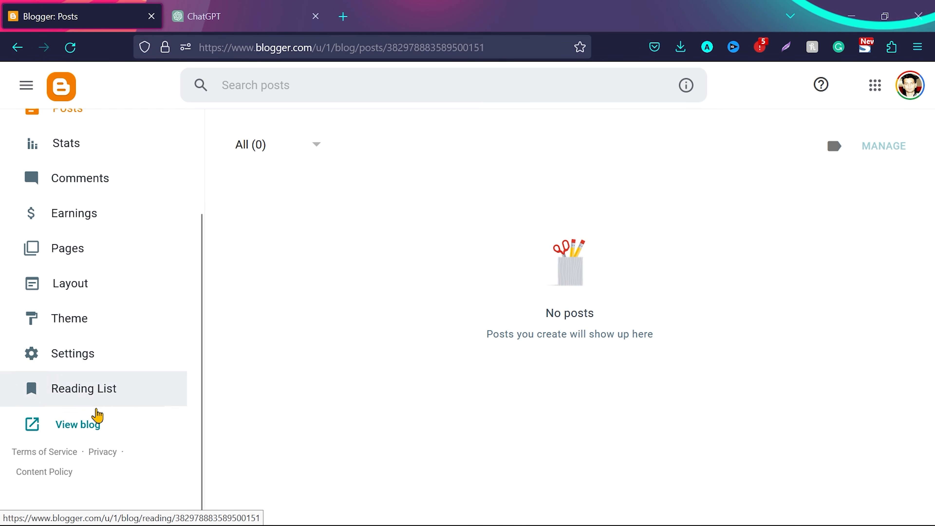
left_click(84, 426)
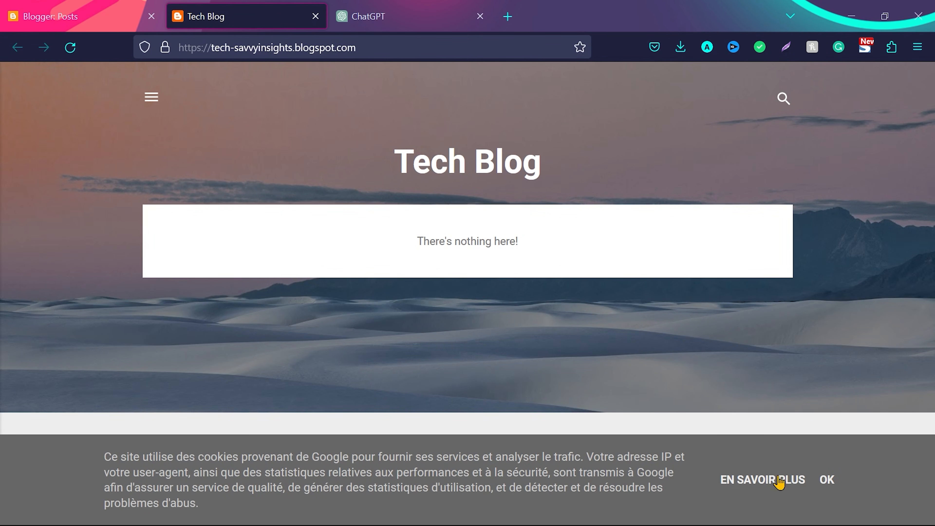
left_click(830, 479)
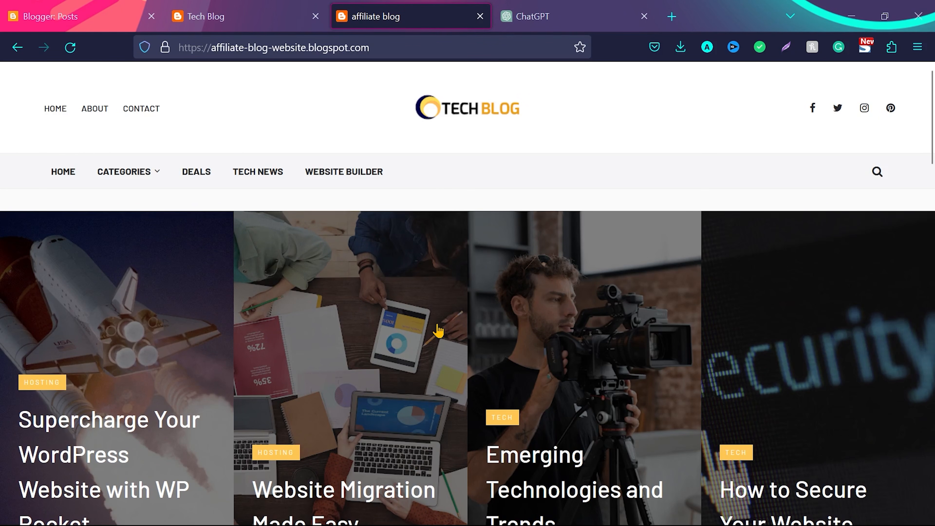
scroll(438, 330, "down", 10)
scroll(427, 265, "up", 10)
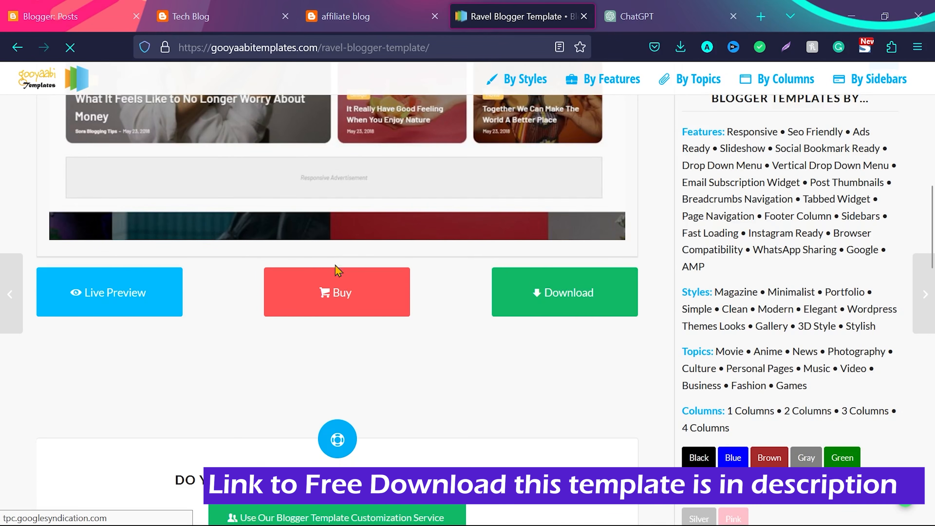
Download the free Ravel Blogger template from gooyaabitemplates.com, closing the advertisement
scroll(334, 269, "down", 3)
scroll(338, 271, "down", 2)
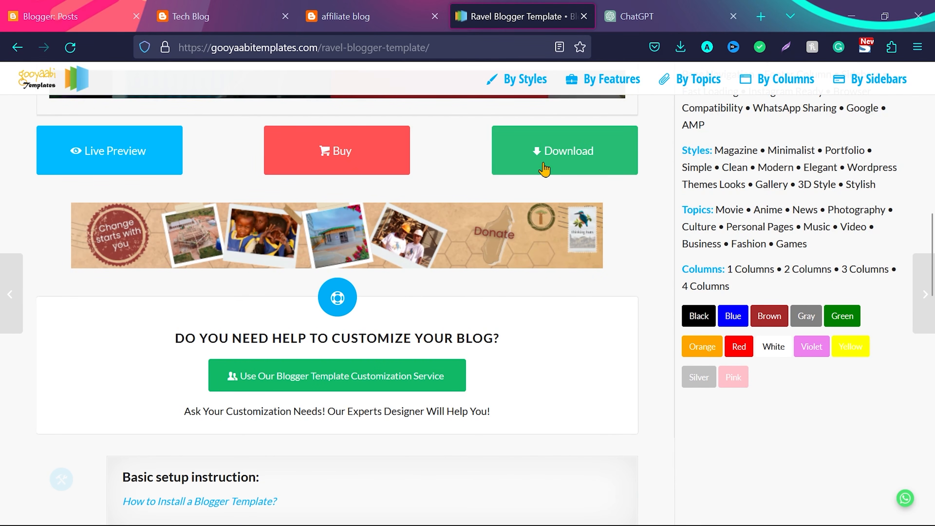
left_click(546, 150)
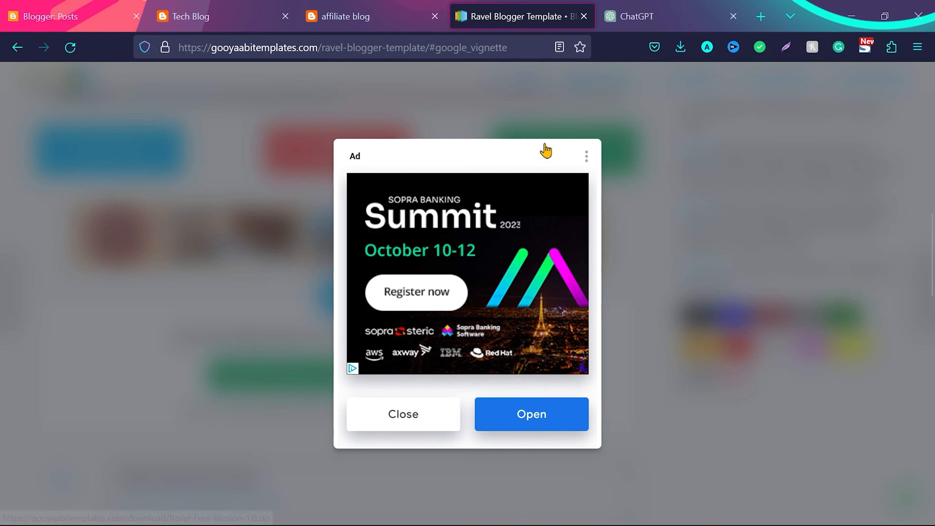
left_click(397, 416)
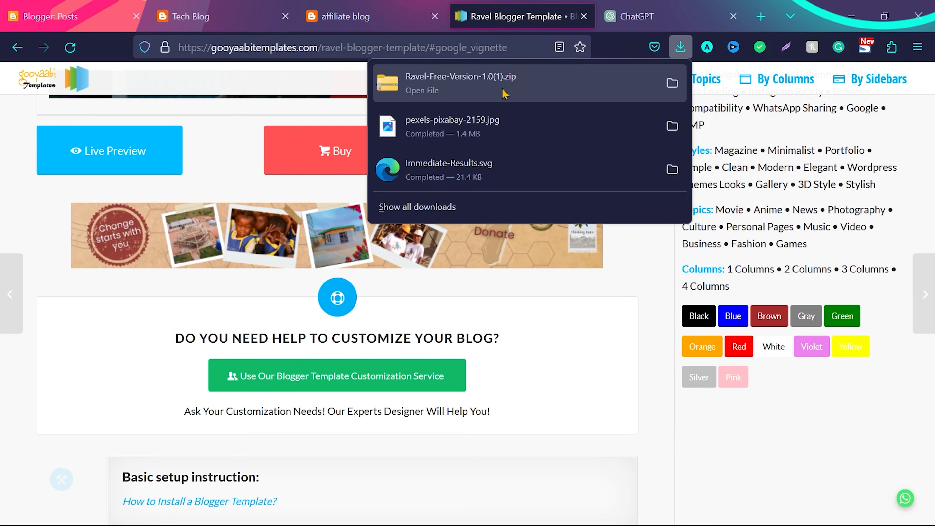
Show the downloaded Ravel-Free-Version-1.0(1).zip in its folder and extract its contents
left_click(673, 84)
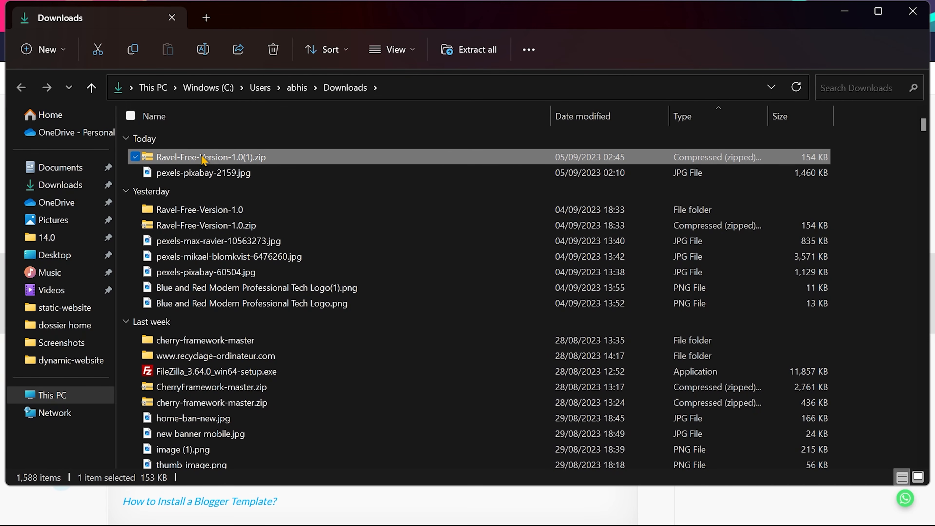
right_click(203, 159)
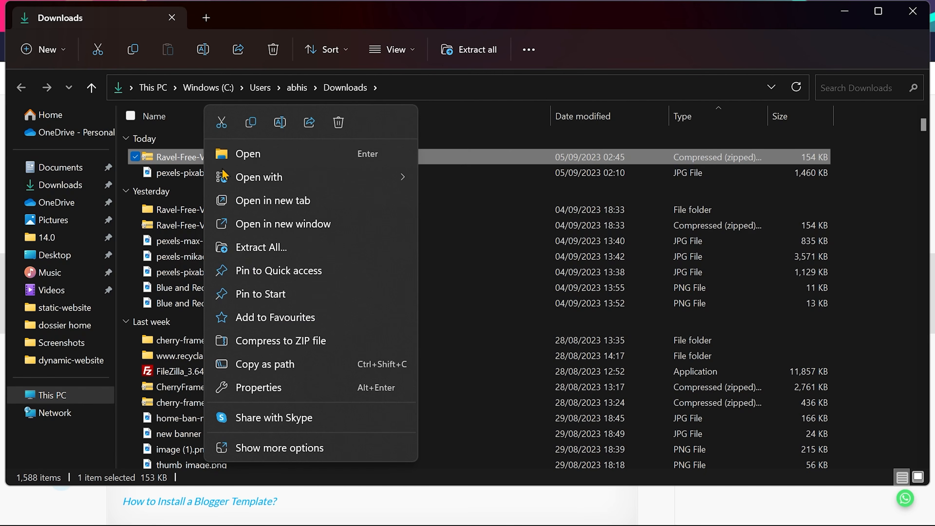
left_click(279, 247)
left_click(583, 424)
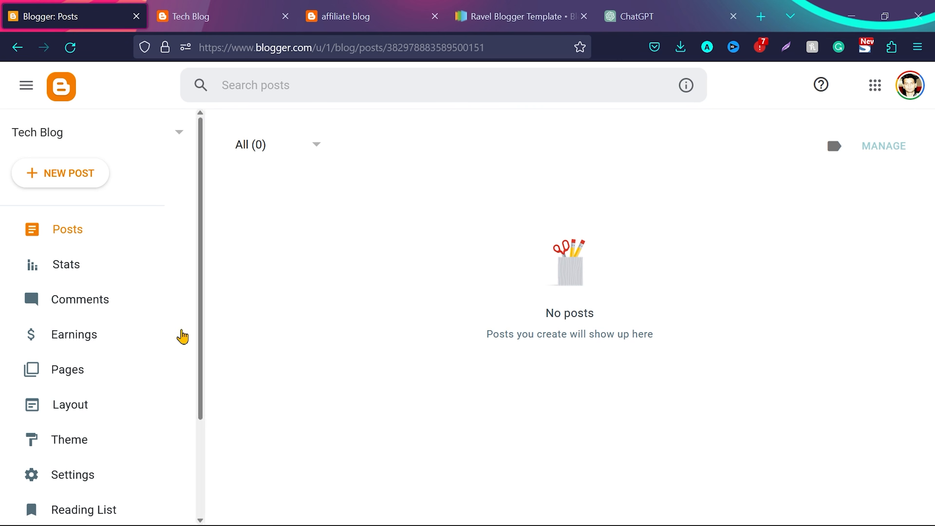
Restore the Tech Blog's theme from Ravel Free Version 1.0.xml in the Ravel-Free-Version-1.0(1) folder in Downloads
scroll(169, 283, "down", 3)
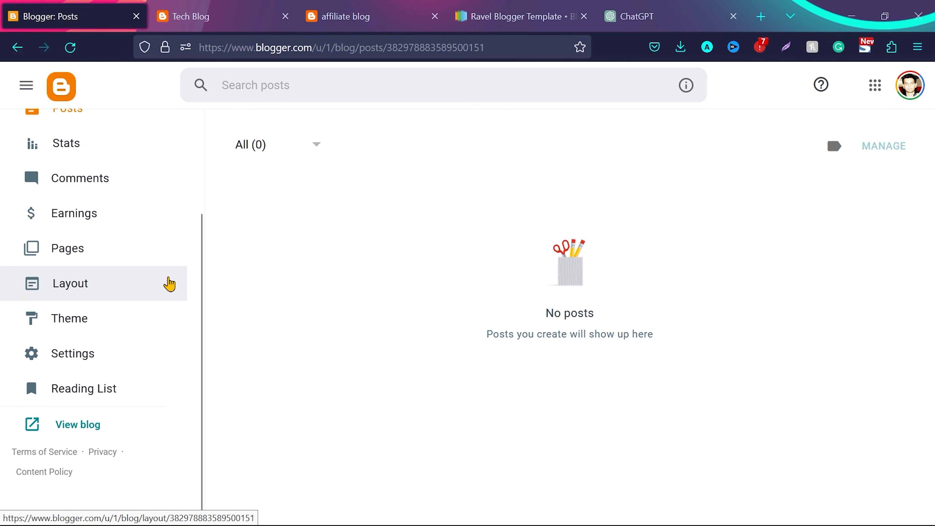
left_click(88, 320)
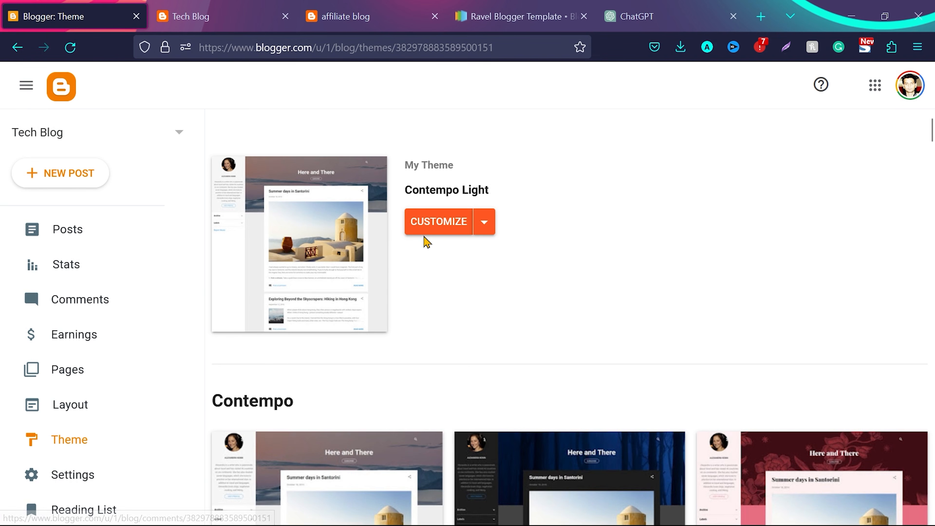
left_click(485, 223)
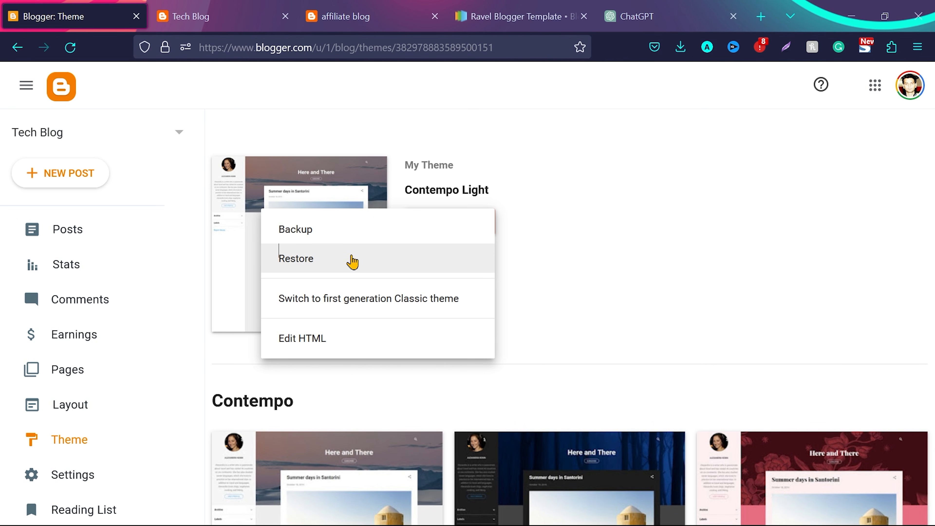
left_click(374, 260)
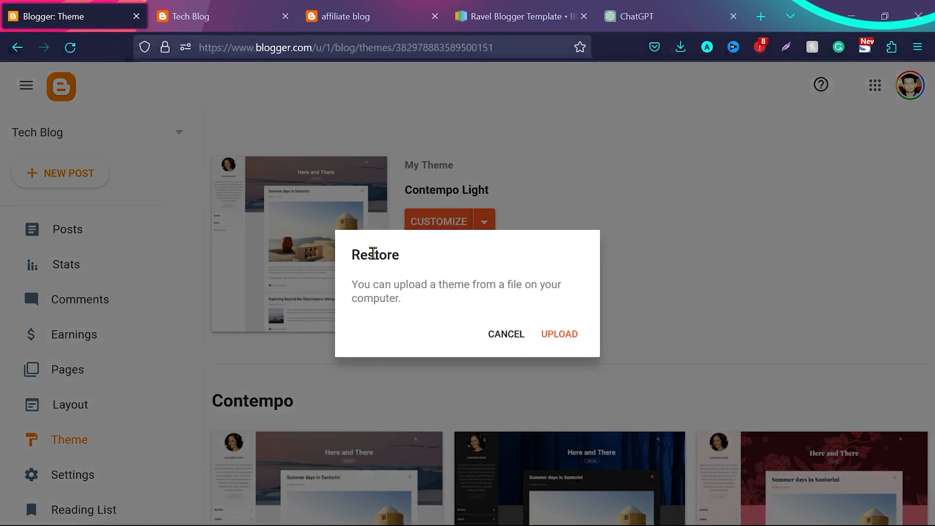
left_click(568, 338)
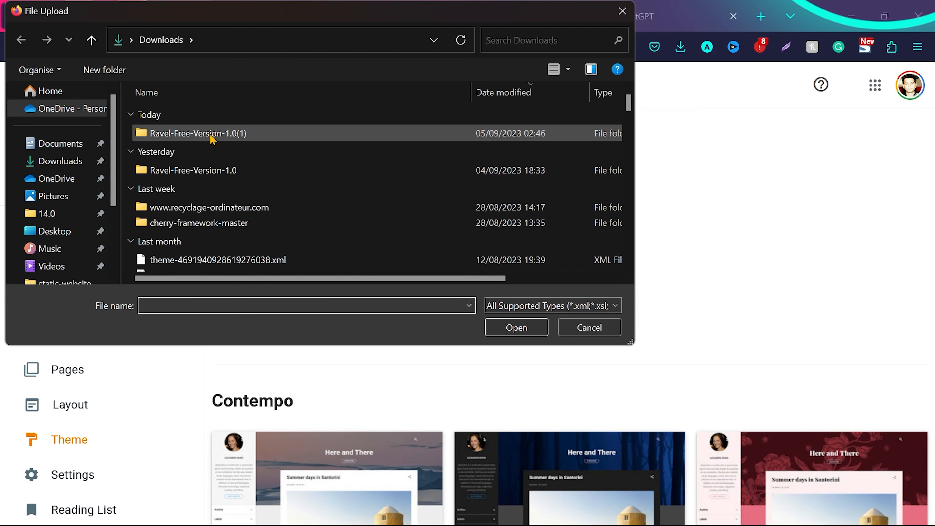
double_click(199, 133)
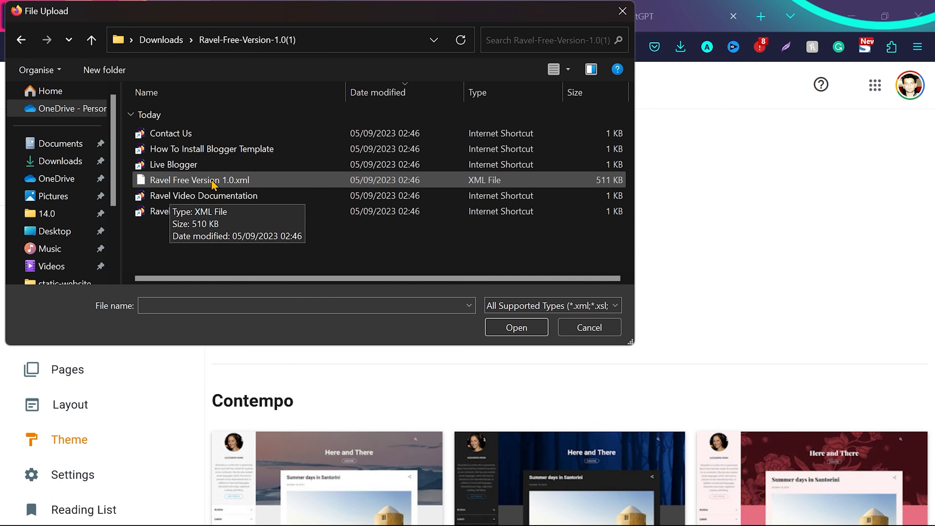
left_click(245, 182)
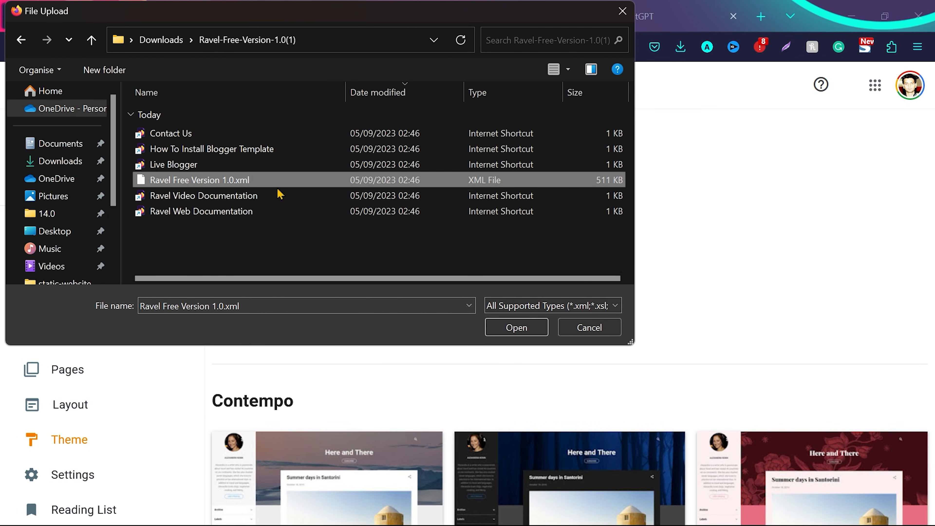
left_click(517, 331)
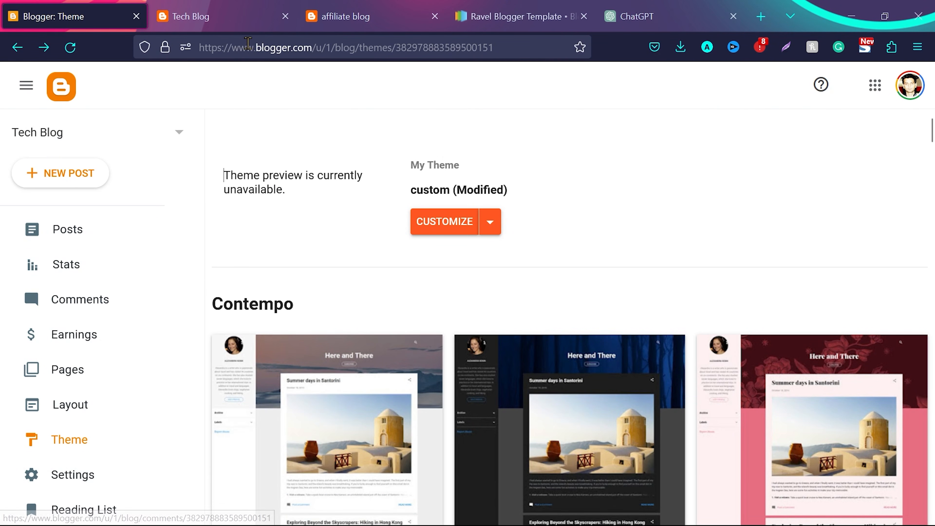
Reload the Tech Blog site and examine the Ravel theme's header, menus, advertisement area, sidebar and footer
left_click(240, 14)
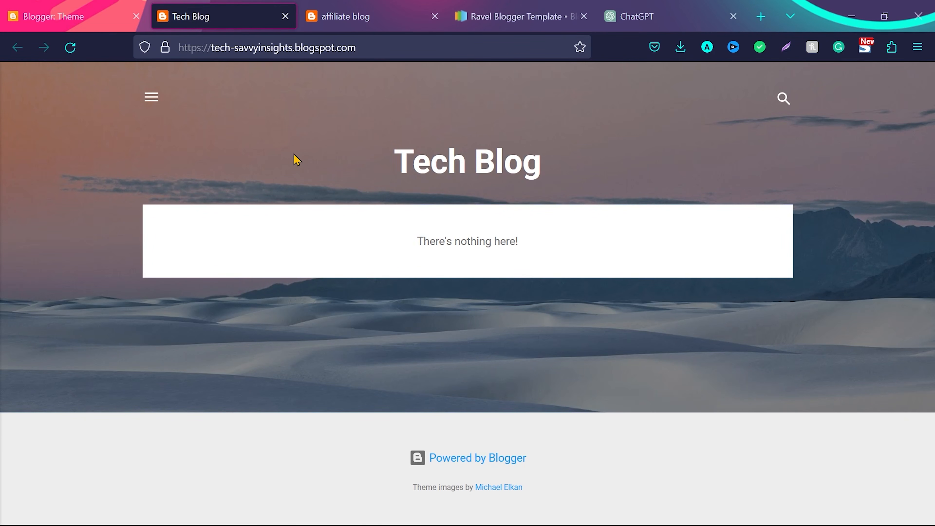
key("F5")
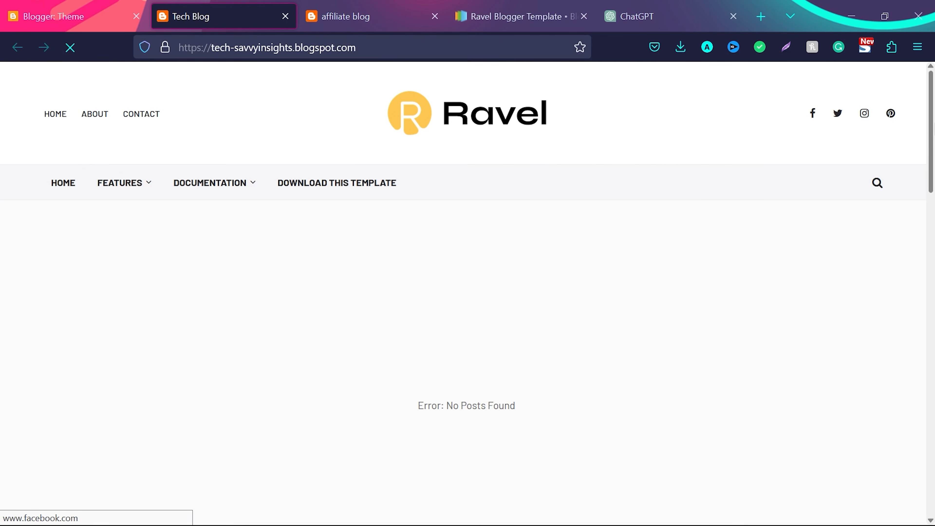
scroll(906, 147, "down", 8)
scroll(467, 295, "down", 8)
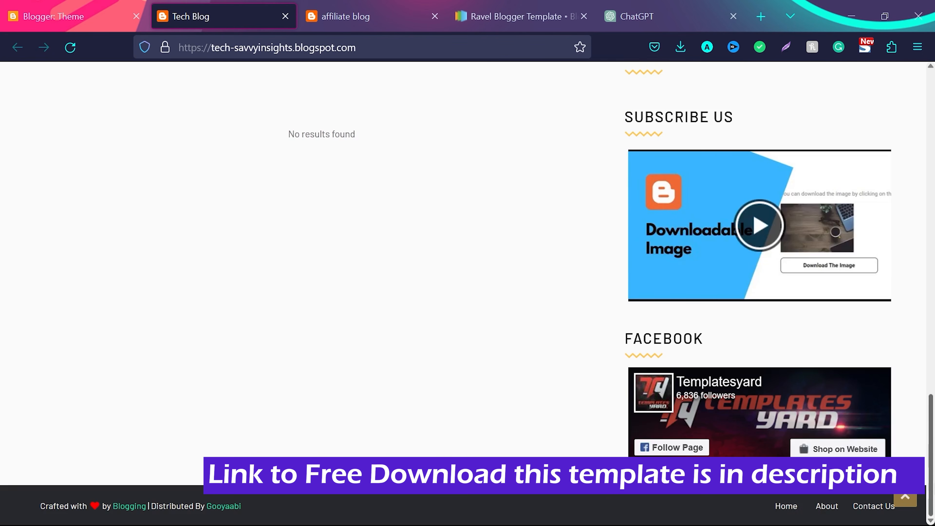
scroll(467, 295, "up", 10)
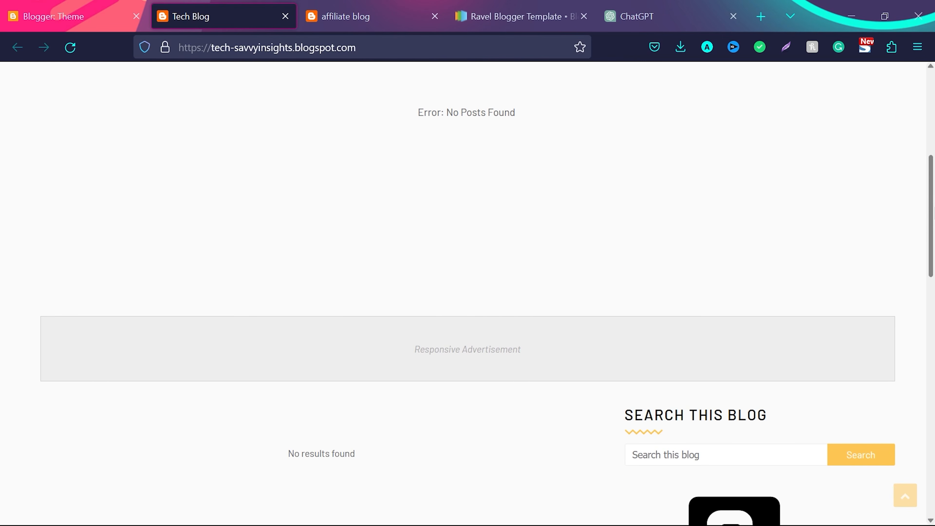
scroll(467, 295, "up", 8)
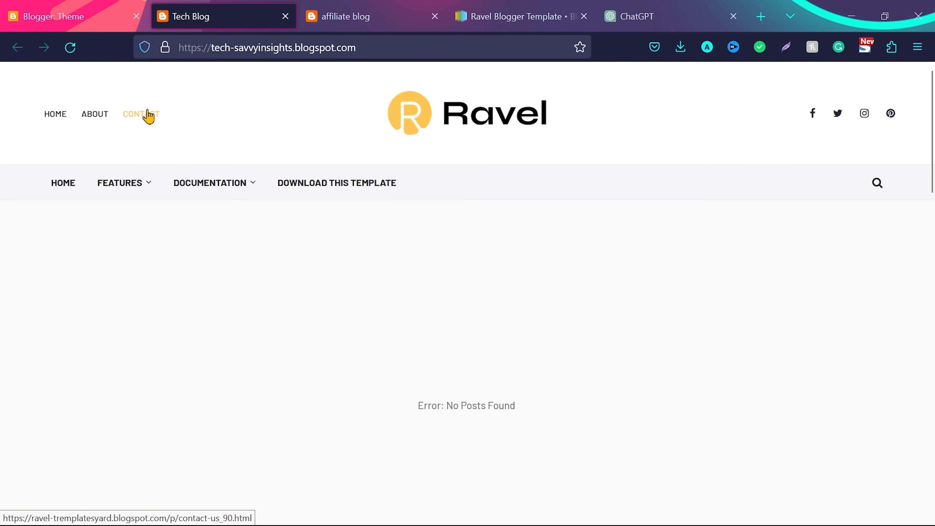
mouse_move(142, 184)
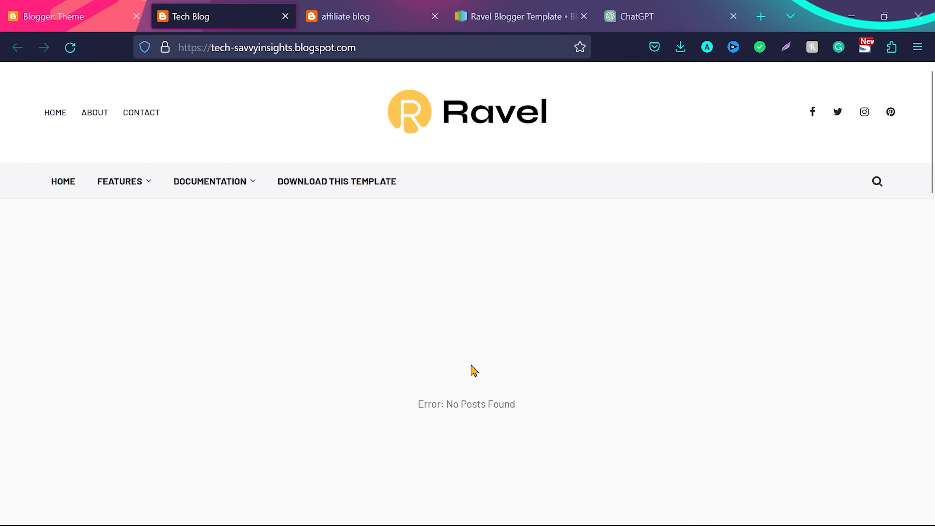
scroll(466, 295, "down", 5)
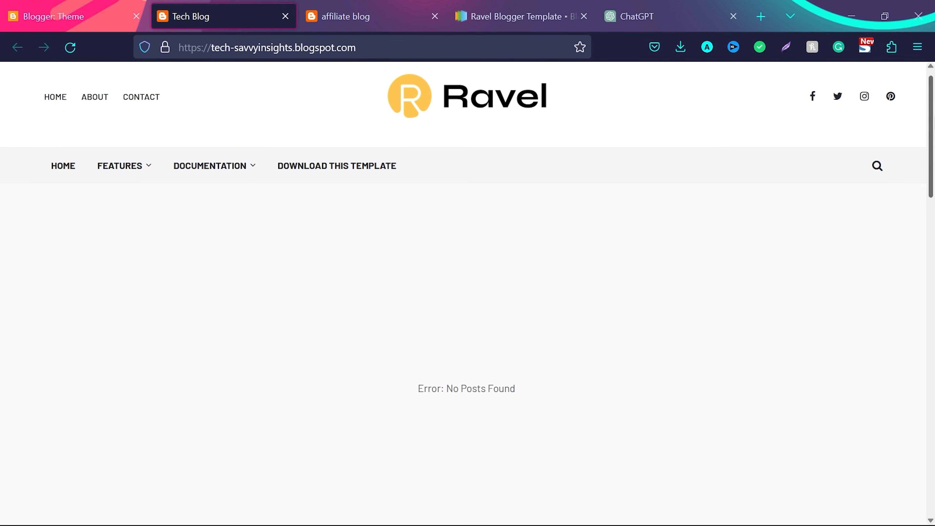
scroll(467, 295, "down", 8)
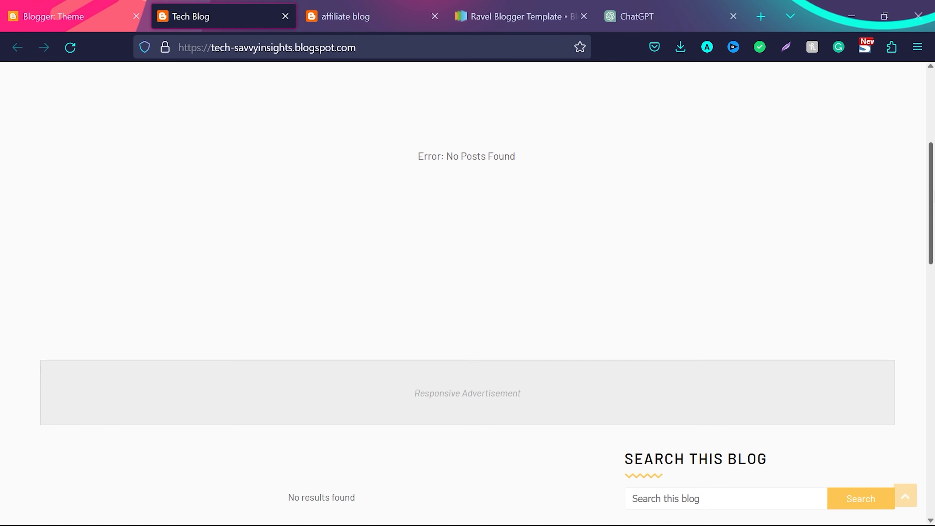
scroll(467, 295, "down", 8)
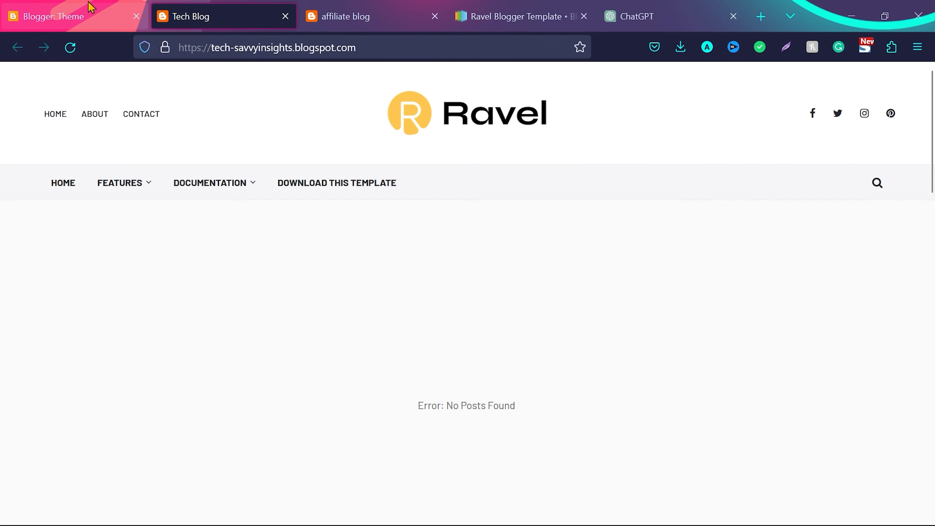
Open the Tech Blog's Pages section in Blogger, and review the header and footer page links on the finished affiliate blog
left_click(73, 15)
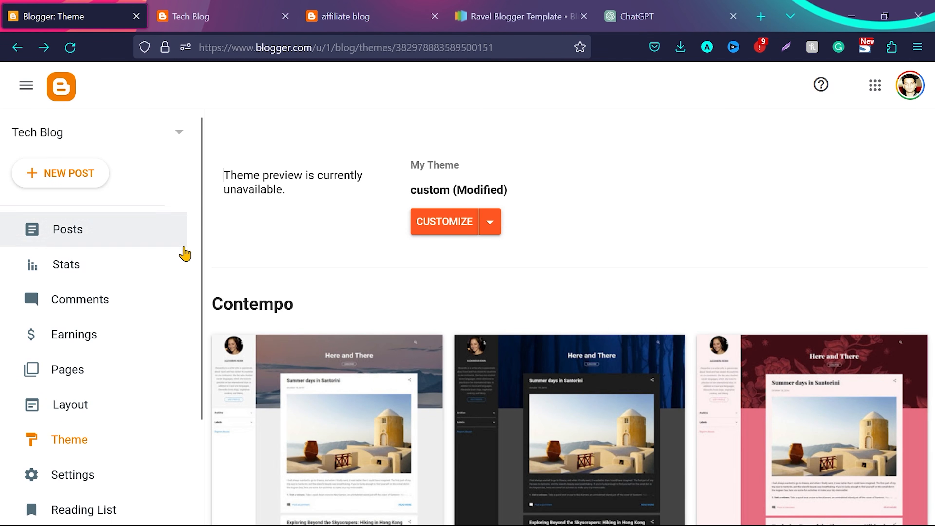
left_click(79, 370)
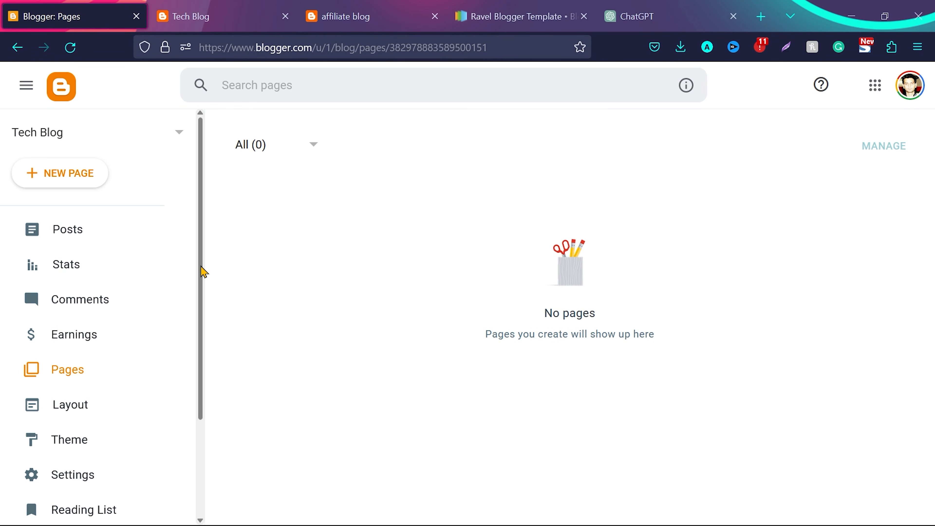
mouse_move(364, 525)
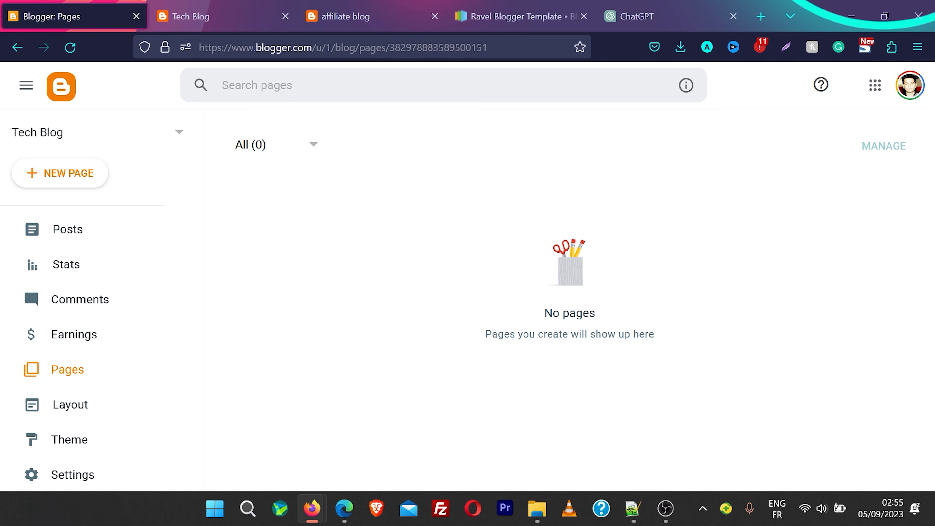
left_click(375, 7)
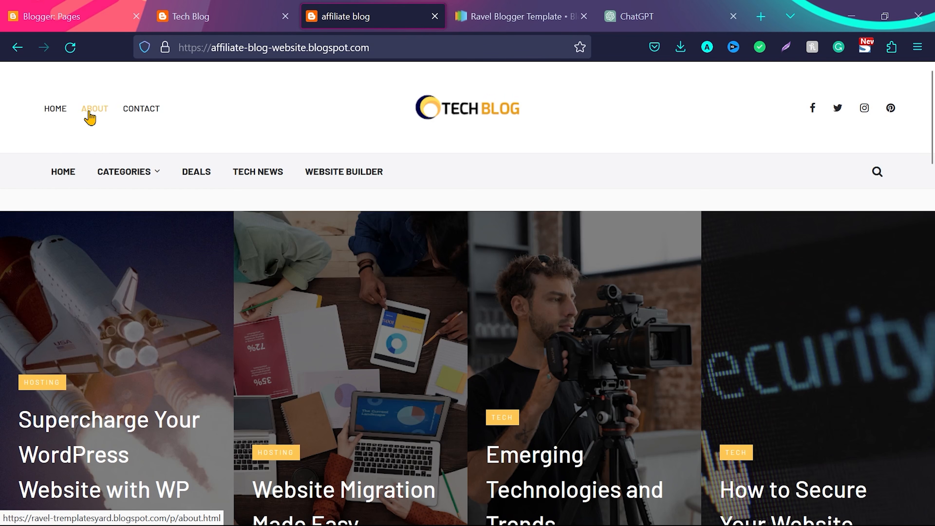
left_click(137, 110)
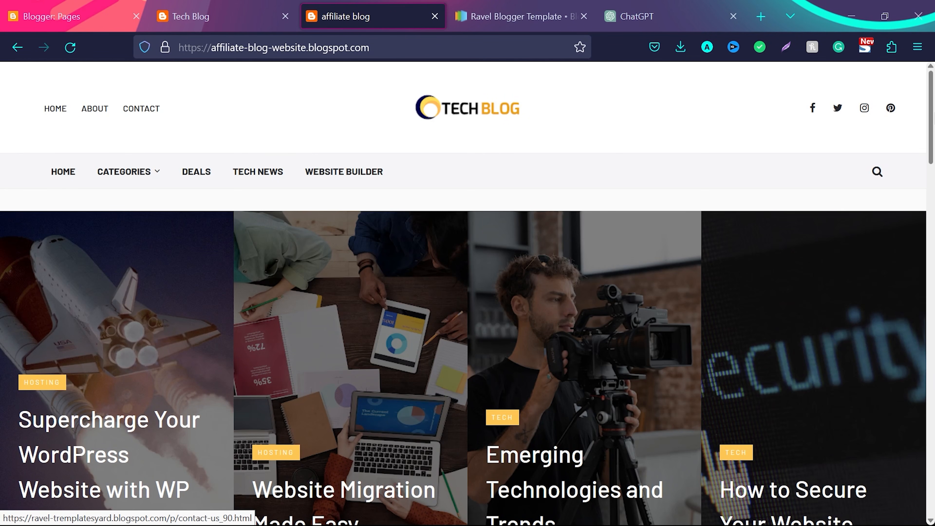
scroll(468, 295, "down", 15)
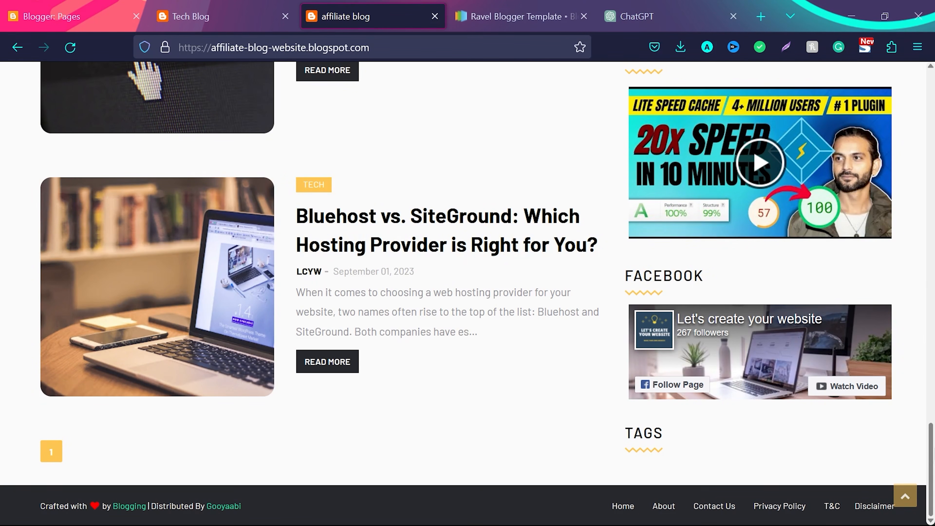
left_click(906, 495)
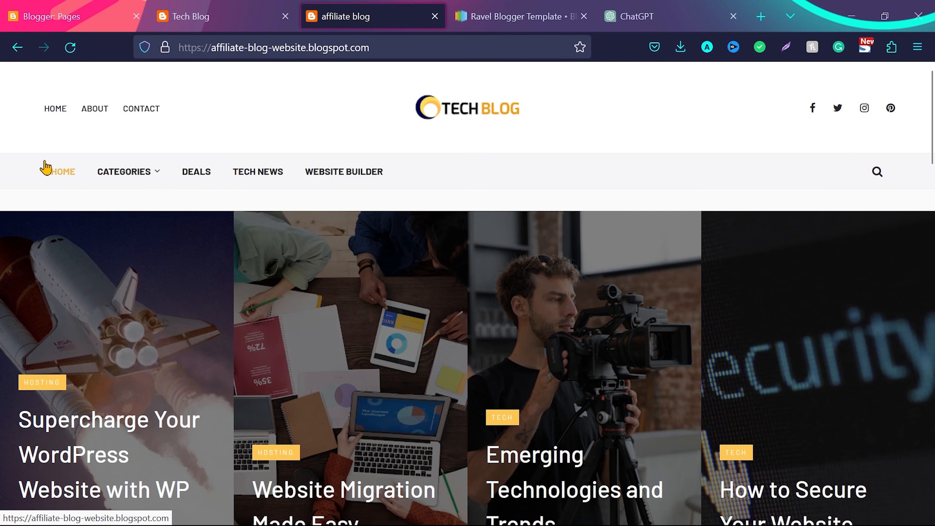
mouse_move(132, 171)
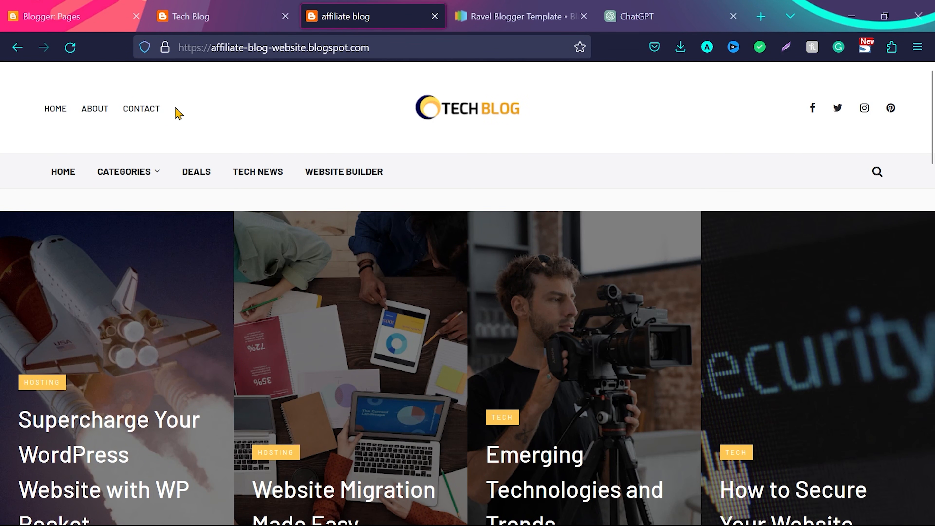
key("End")
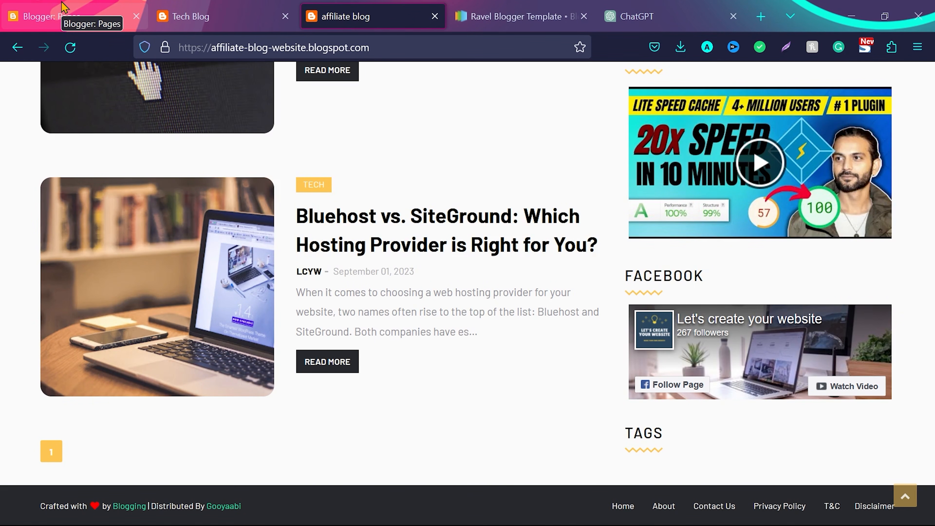
scroll(491, 224, "up", 15)
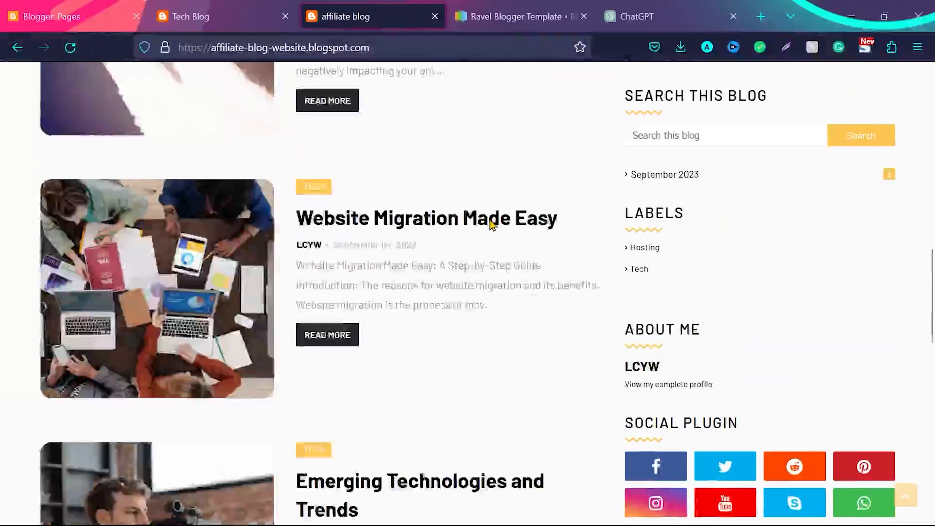
scroll(491, 224, "up", 10)
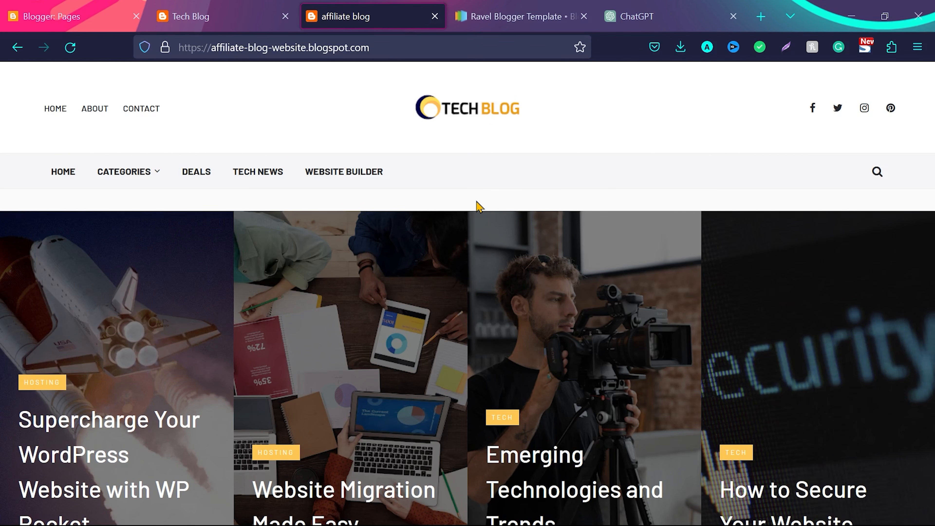
Create a new Blogger page titled About and start its empty body
left_click(90, 7)
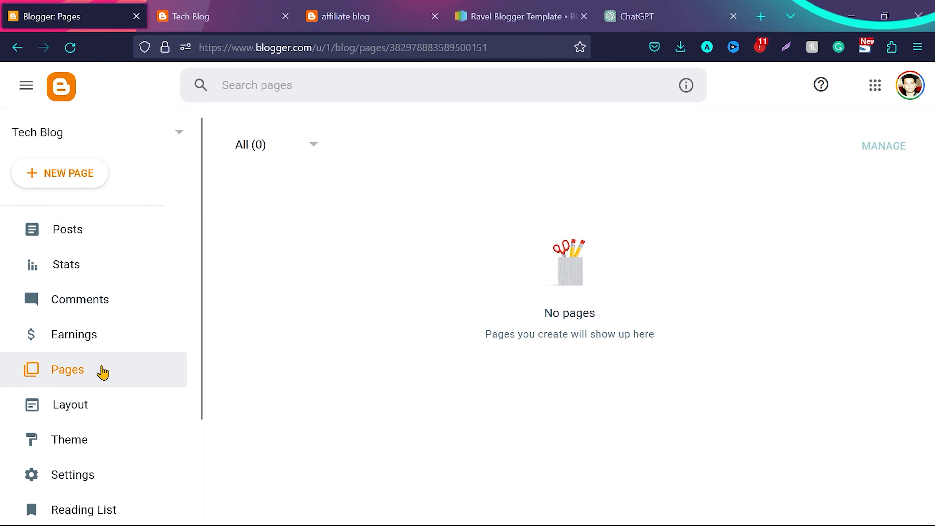
left_click(70, 178)
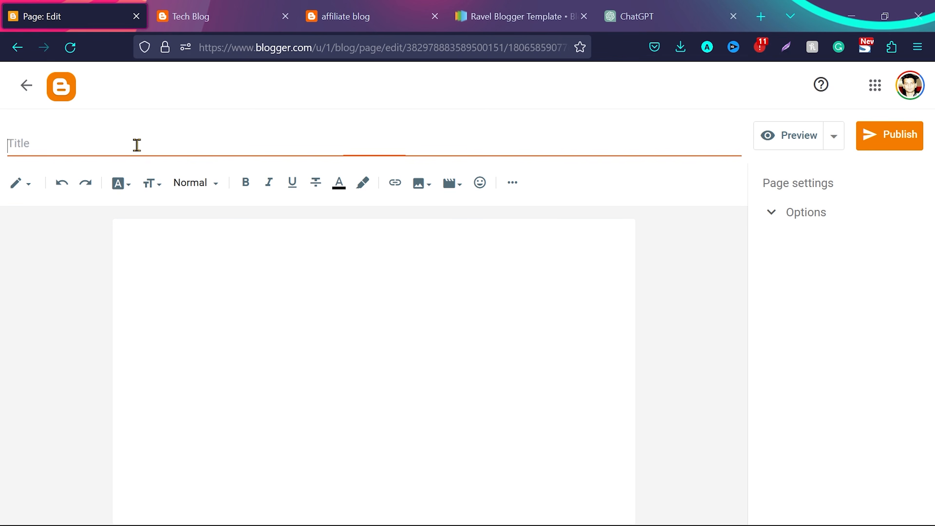
type("About")
left_click(298, 262)
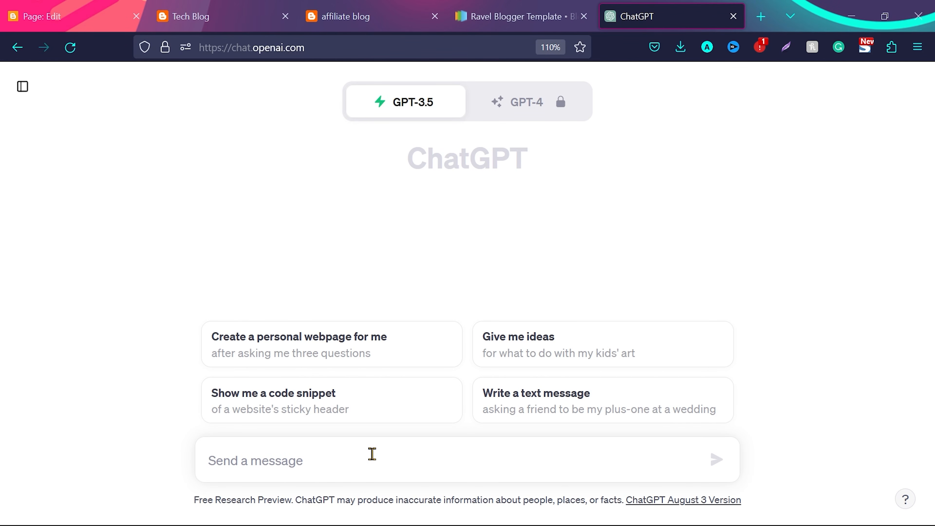
Ask ChatGPT to "write a content for about page for a tech blog", copy the answer, and return to the Blogger page editor
type("write a content for about page for a tech blog")
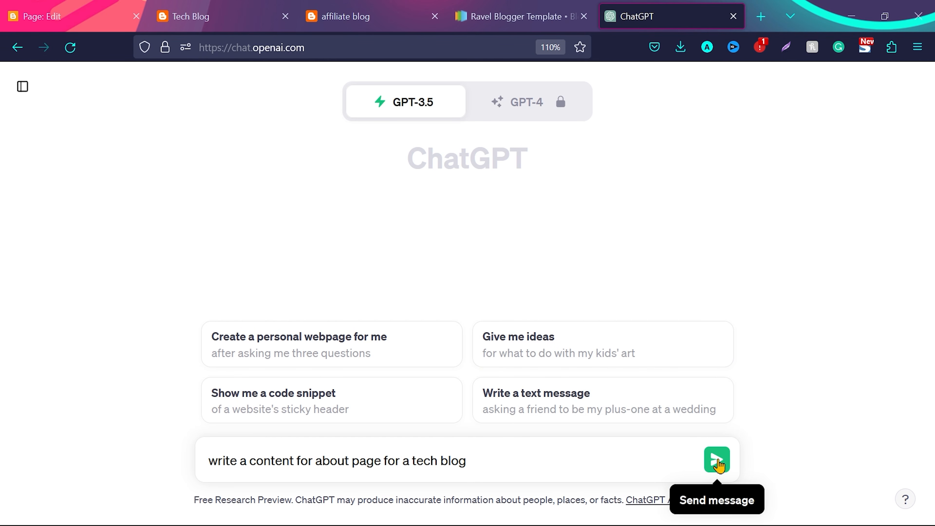
left_click_drag(414, 460, 436, 460)
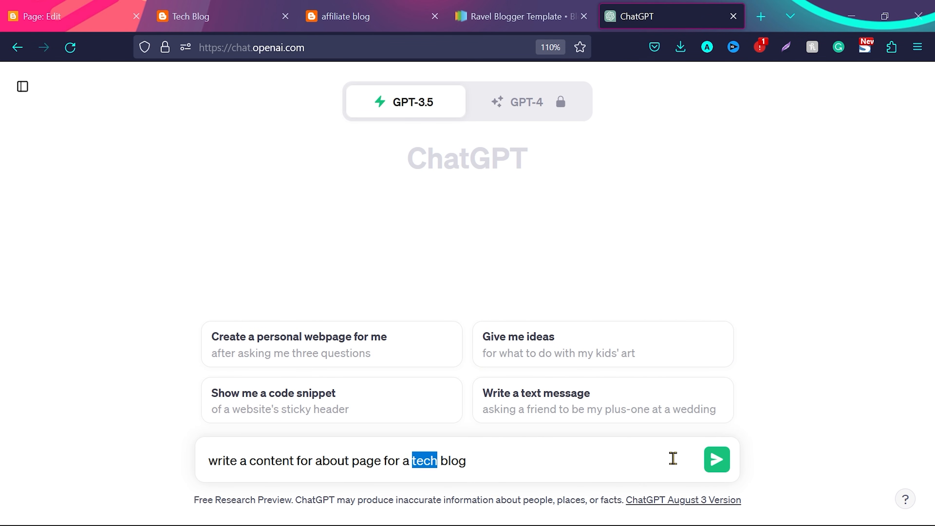
left_click(717, 460)
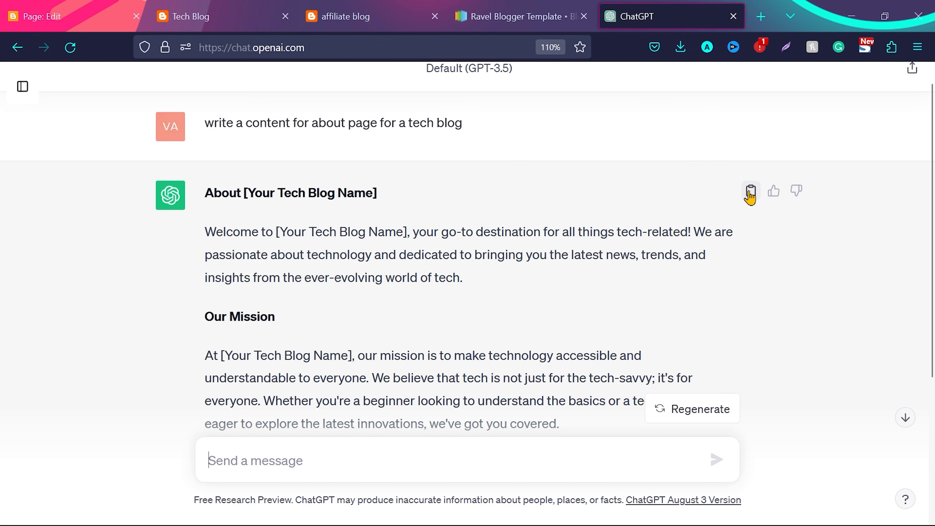
left_click(63, 14)
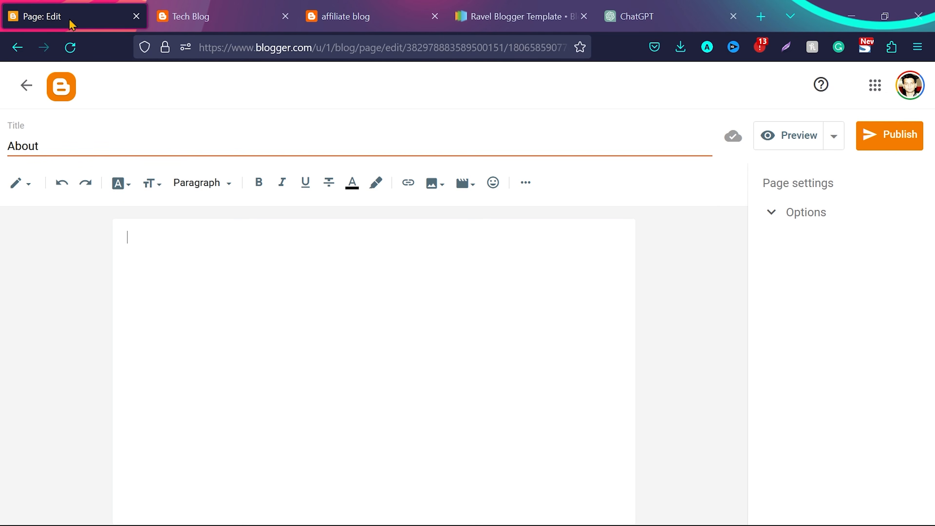
Paste the ChatGPT text into the About page body and replace the blog name placeholder in its heading with tech-savvyinsights from the blog's address
key("ctrl+v")
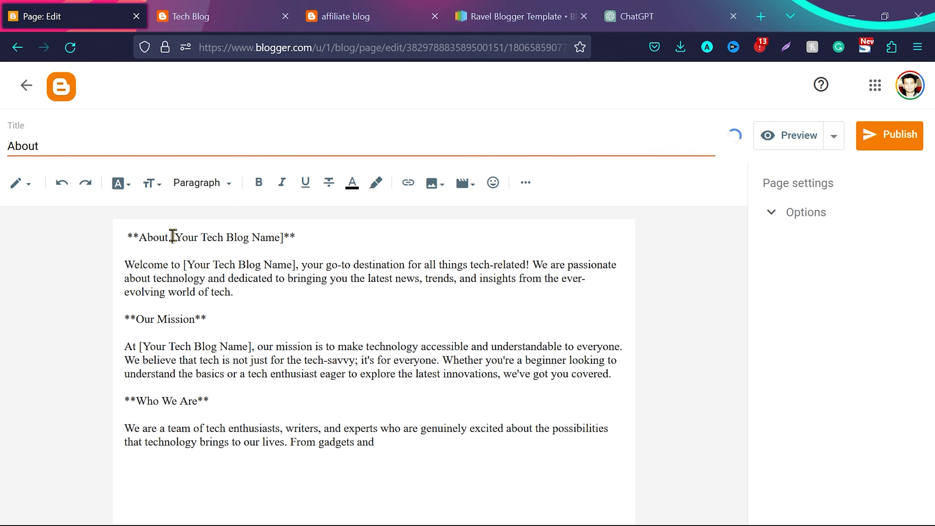
key("ctrl+shift+Right")
key("ctrl+shift+Right")
key("ctrl+shift+Right")
key("ctrl+shift+Right")
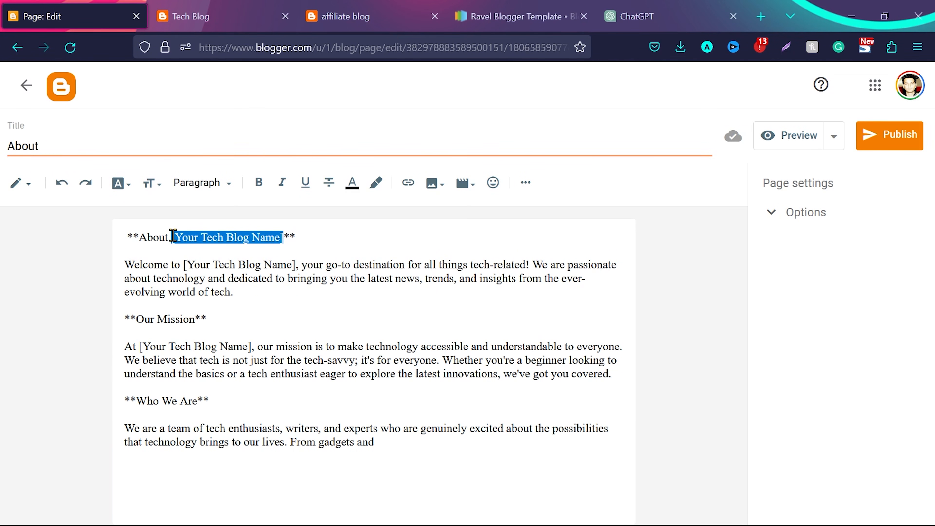
key("ctrl+Tab")
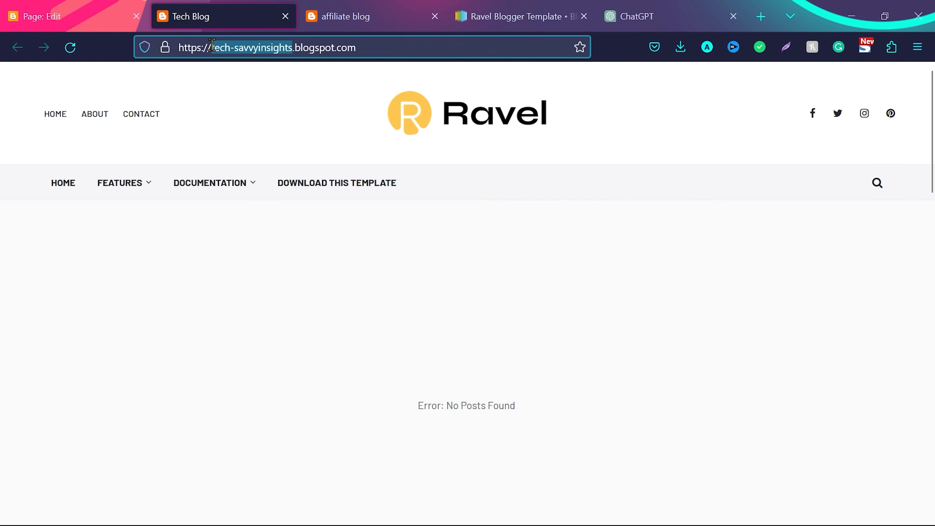
key("ctrl+shift+Tab")
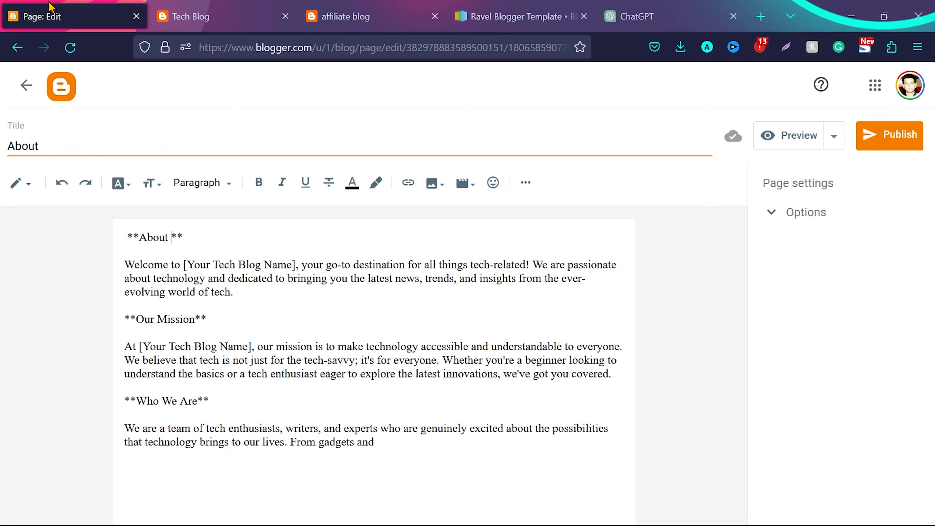
type("tech-savvyinsights")
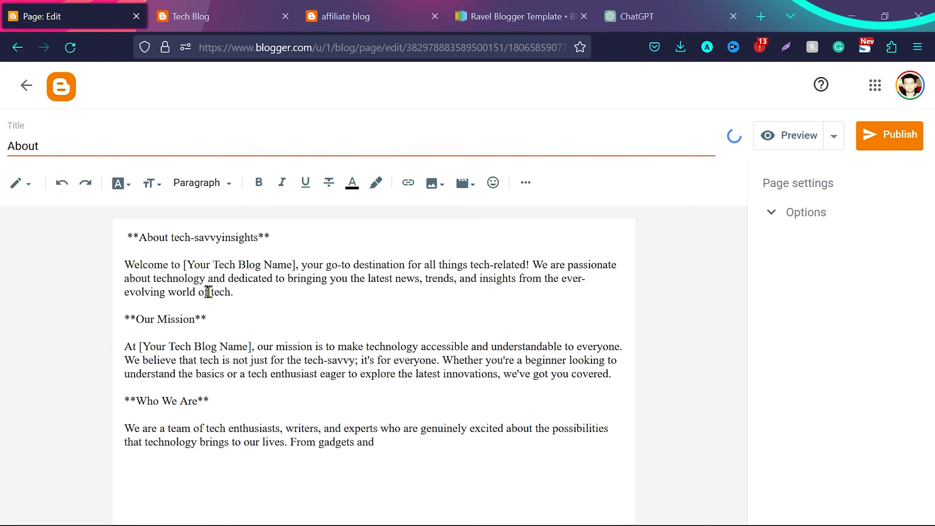
Replace the blog name placeholders in the welcome and Our Mission paragraphs with tech-savvyinsights, and publish the About page
left_click_drag(185, 262, 299, 264)
type("tech-savvyinsights")
type(",")
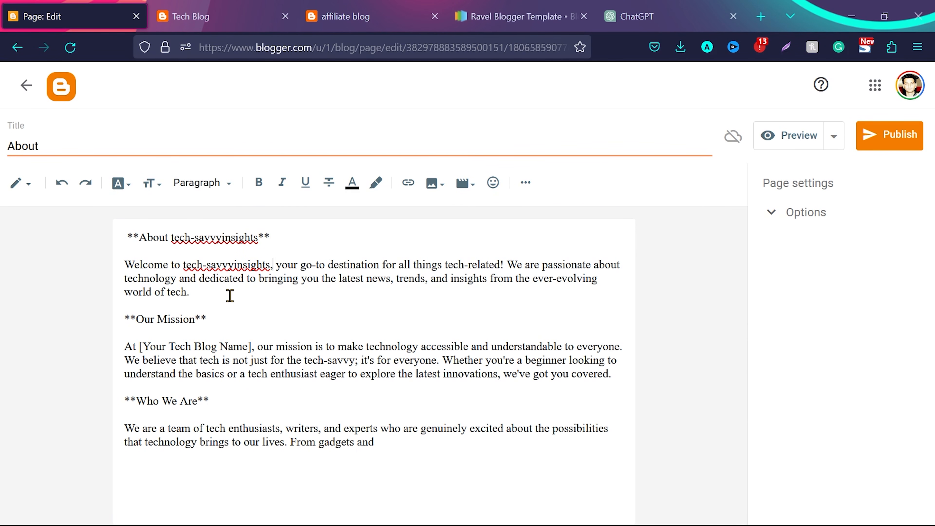
left_click_drag(139, 347, 249, 342)
type("tech-savvyinsights")
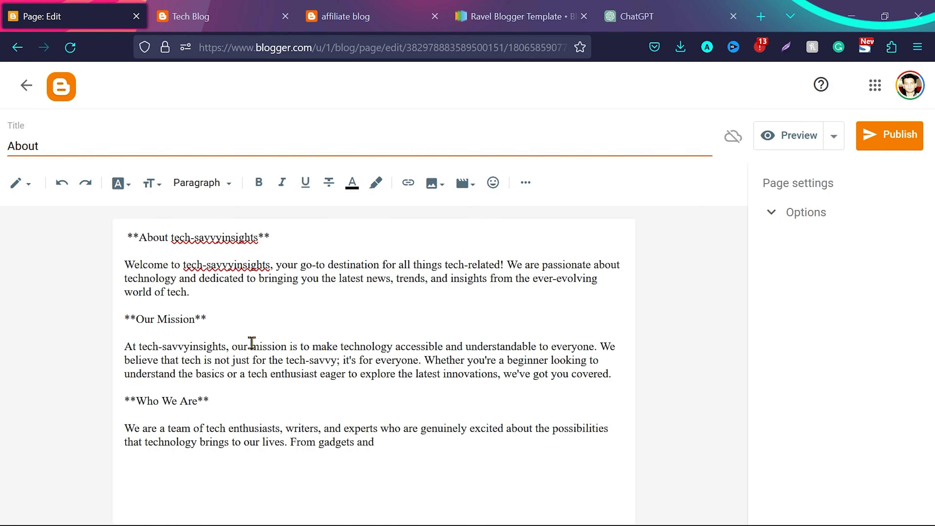
left_click(902, 135)
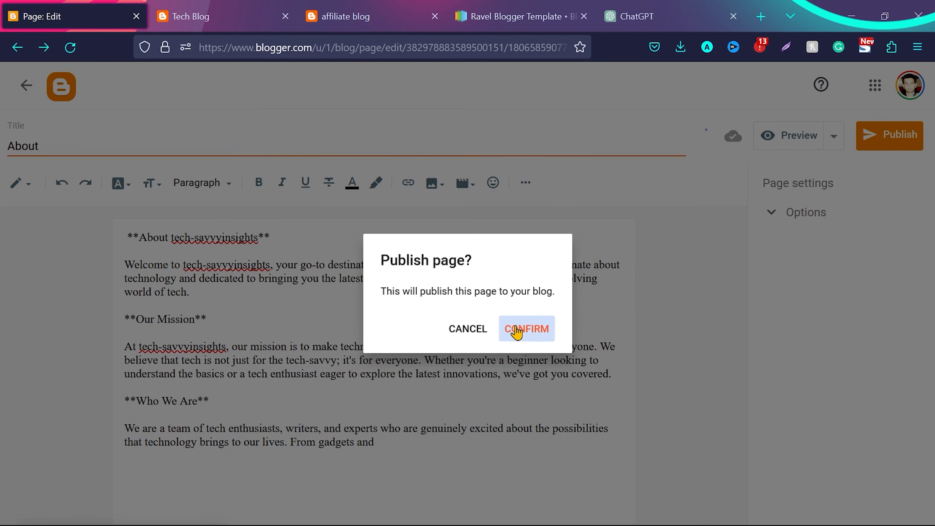
left_click(520, 328)
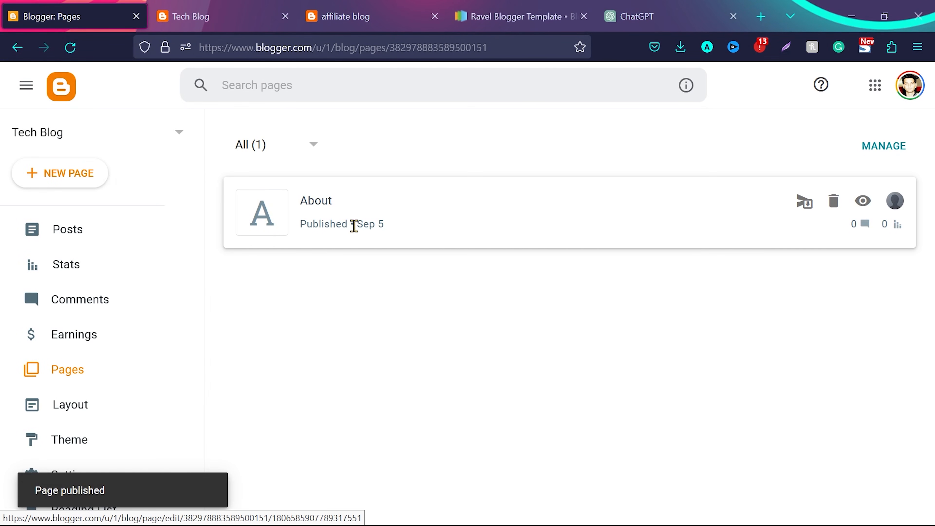
Create a blank page titled Contact us, check the blog name placeholder in ChatGPT's about text, and publish the page
left_click(55, 173)
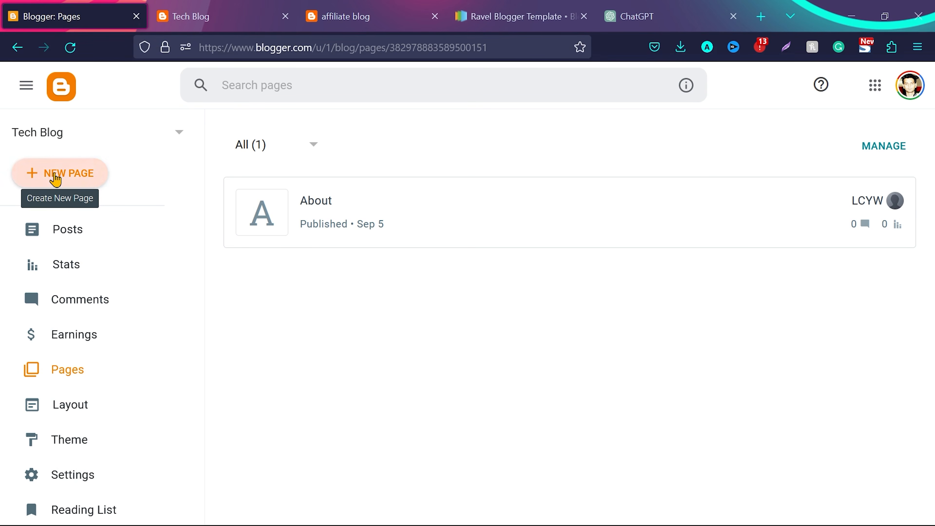
type("Contact us")
key("Tab")
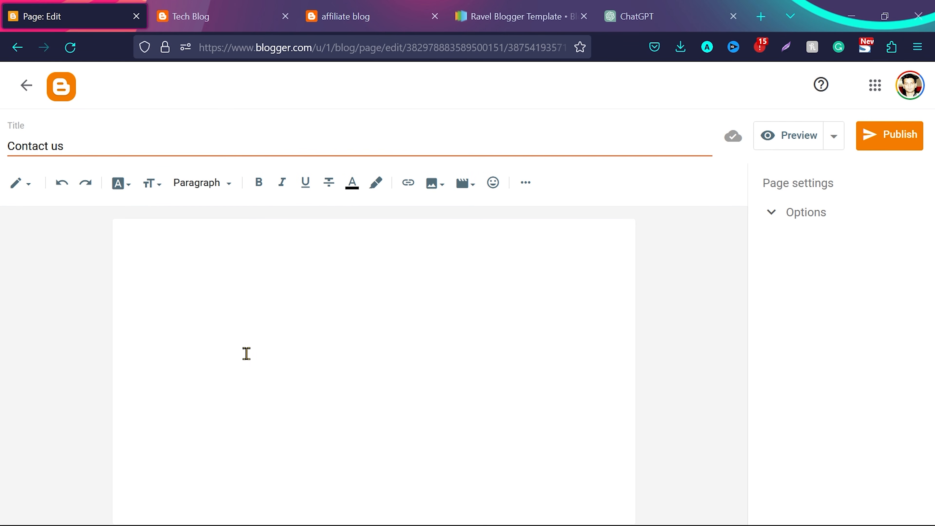
left_click(652, 7)
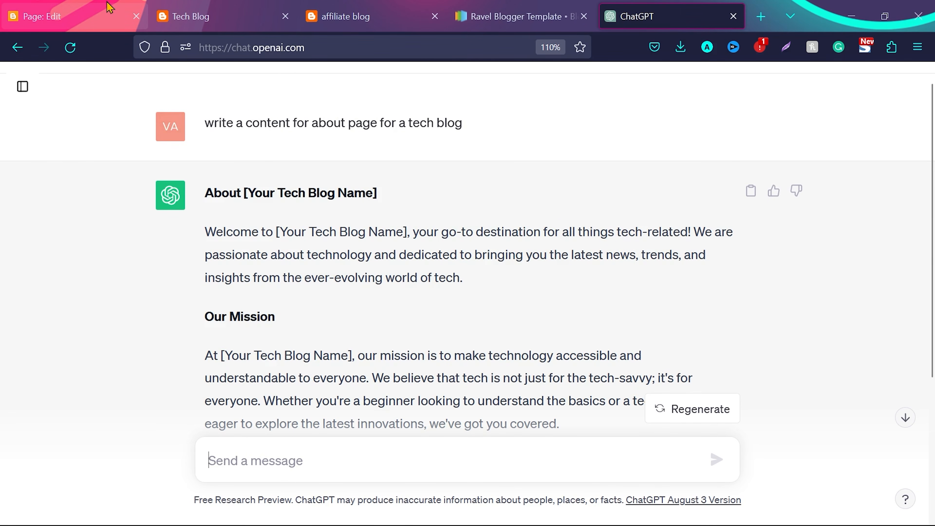
left_click(55, 17)
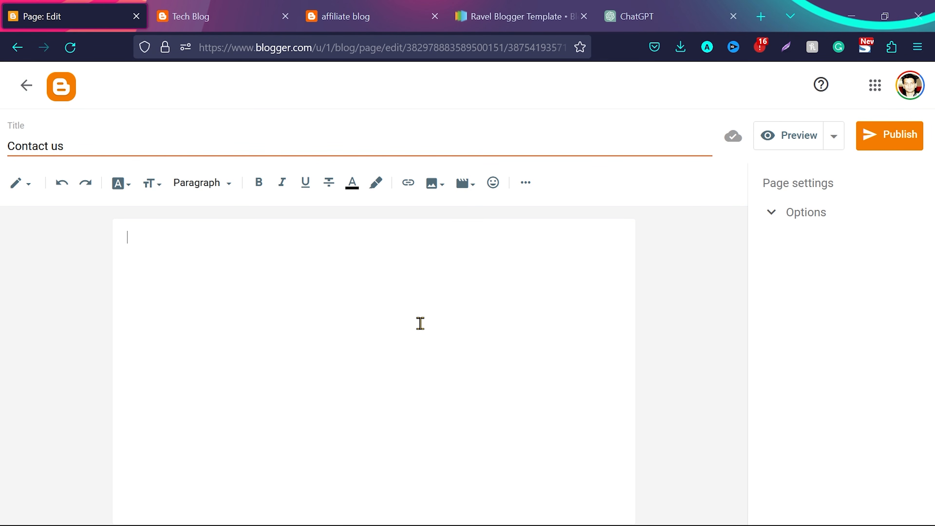
left_click(626, 16)
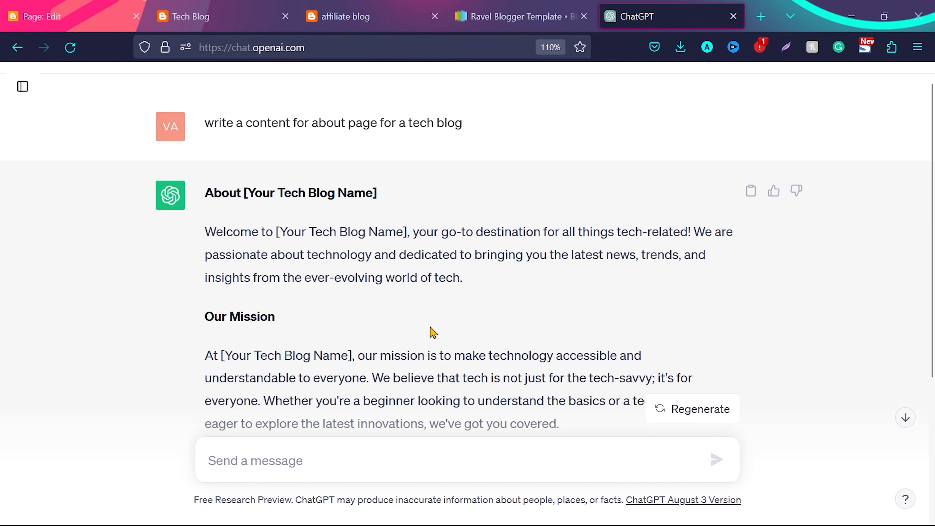
left_click_drag(277, 226, 410, 233)
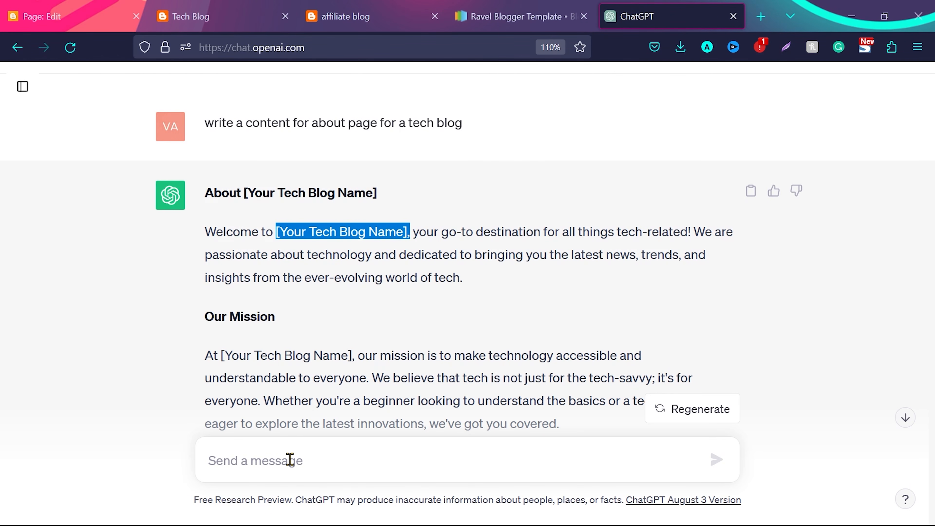
key("ctrl+Tab")
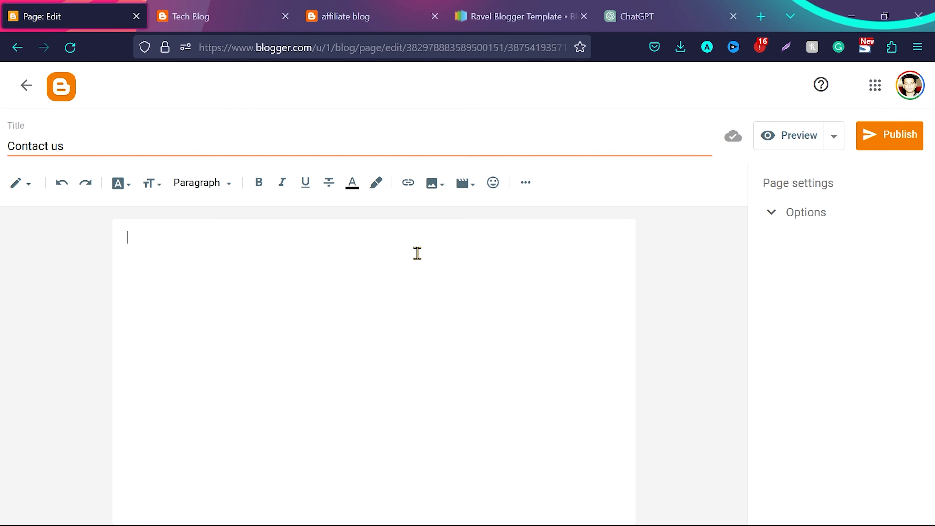
left_click(900, 140)
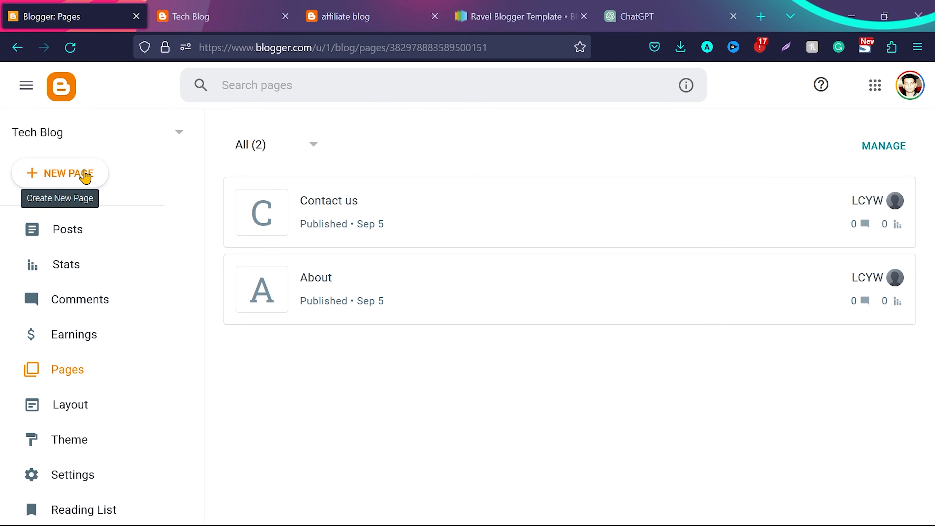
Publish a blank page titled Privavy Policy, and create and publish another one titled Terms and conditions
left_click(641, 6)
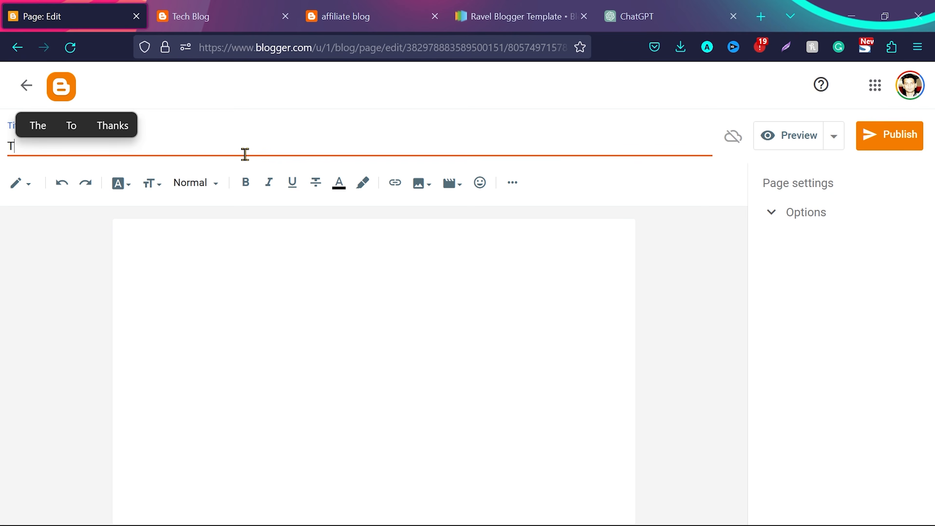
key("BackSpace")
type("Terms and conditions")
left_click(893, 143)
left_click(524, 329)
Create a blank page titled Disclaimer and publish it to the Tech Blog
left_click(73, 175)
left_click(193, 147)
type("Disclaimer")
left_click(890, 132)
left_click(524, 329)
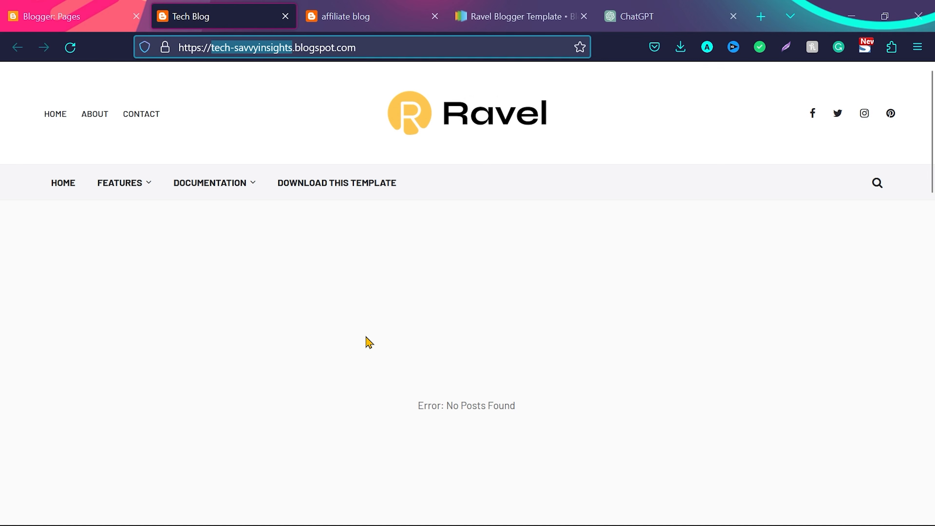
Look over the Tech Blog's home page, its empty post area and the entries under Features in the main menu
scroll(365, 338, "down", 3)
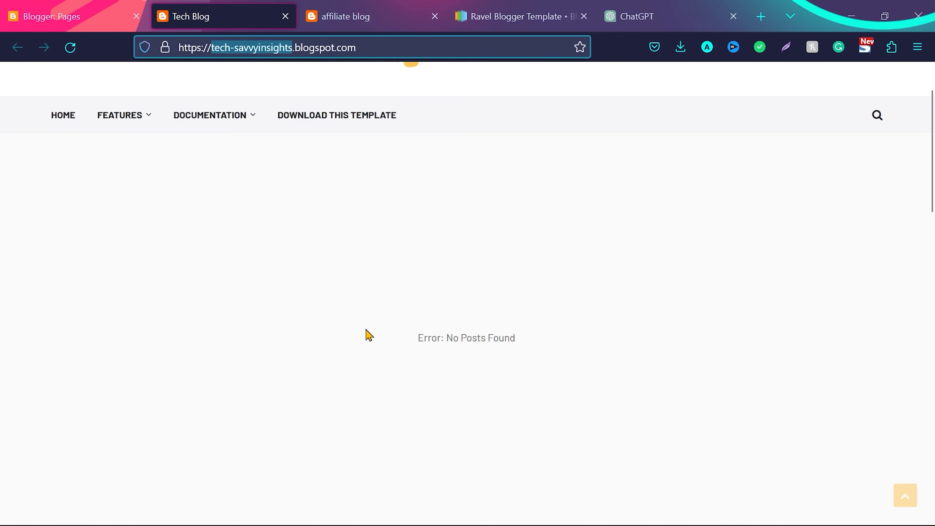
scroll(368, 335, "up", 2)
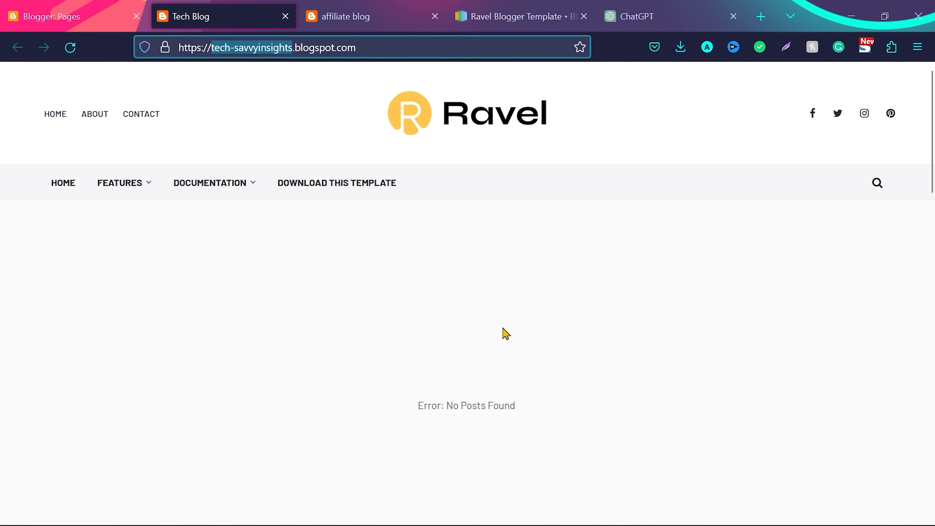
scroll(453, 379, "down", 3)
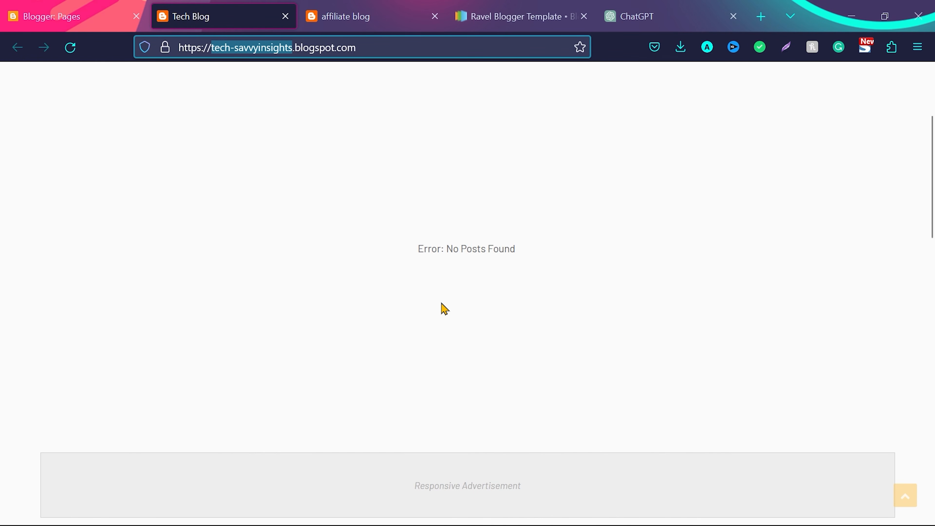
scroll(445, 309, "down", 3)
scroll(317, 343, "up", 5)
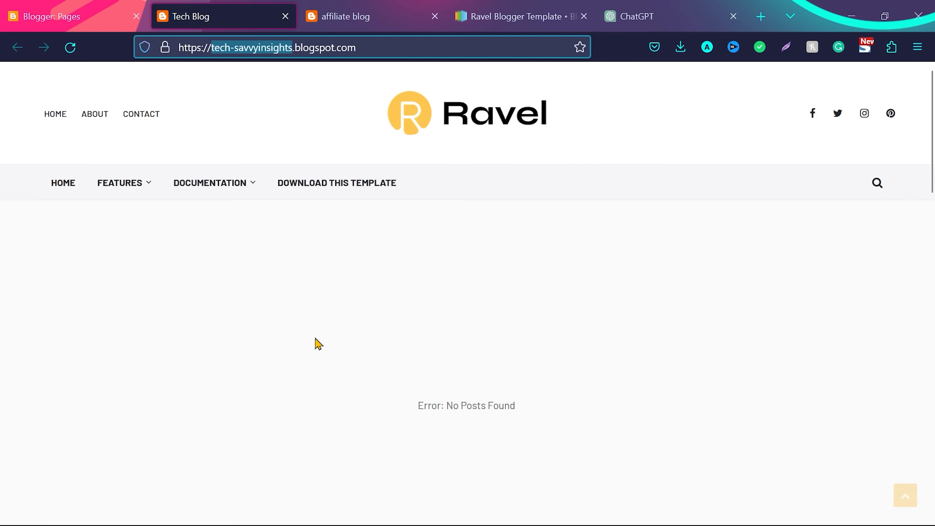
mouse_move(144, 183)
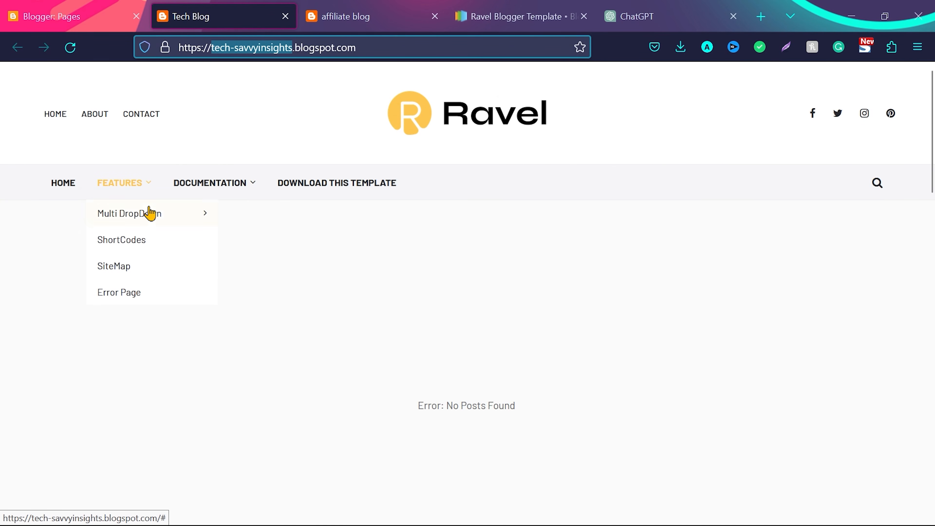
mouse_move(162, 217)
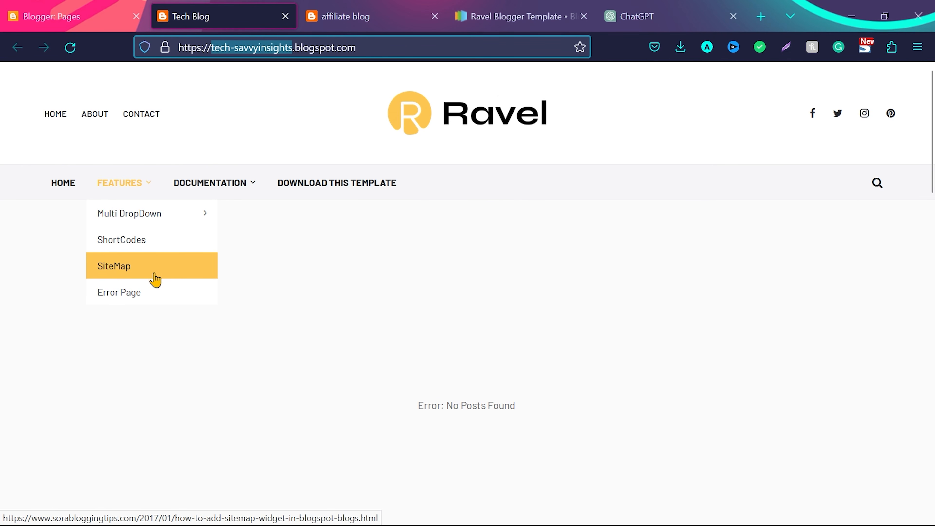
Examine the Categories menu and its Tech submenu on the finished affiliate blog for comparison
left_click(386, 7)
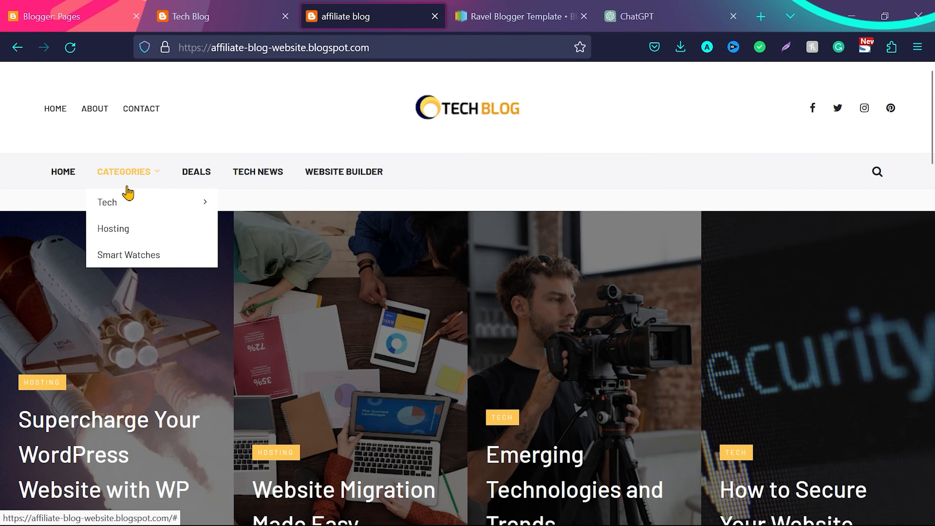
mouse_move(110, 207)
left_click(246, 207)
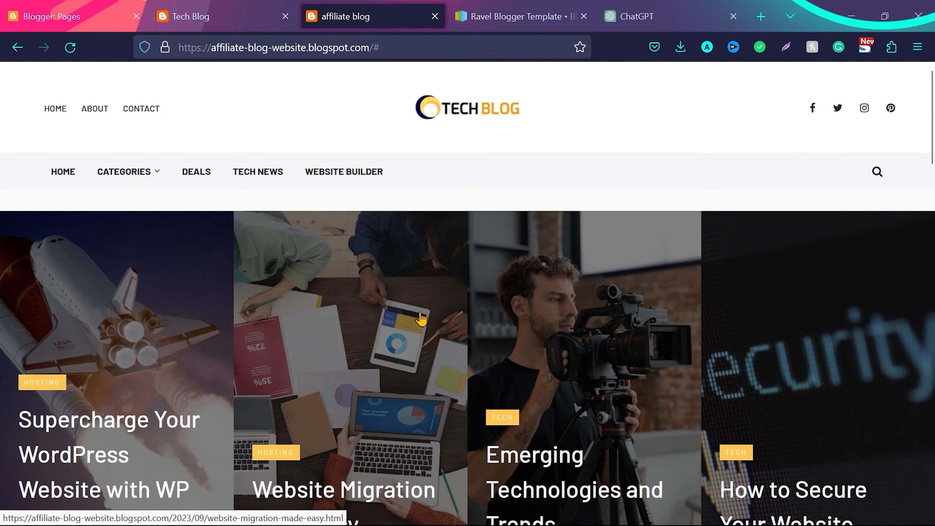
Browse the affiliate blog's posts, and open and skim the article "Supercharge Your WordPress Website with WP Rocket"
scroll(421, 319, "down", 2)
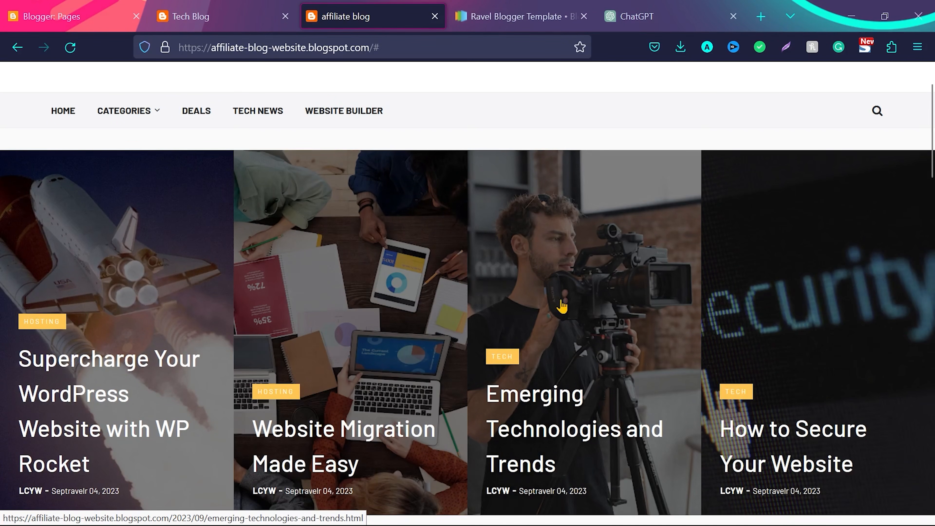
scroll(346, 236, "down", 15)
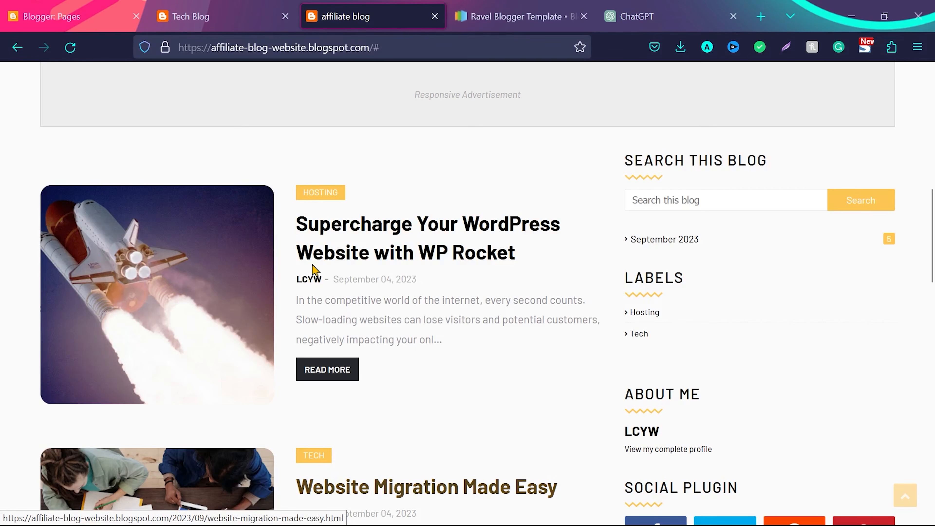
left_click(324, 367)
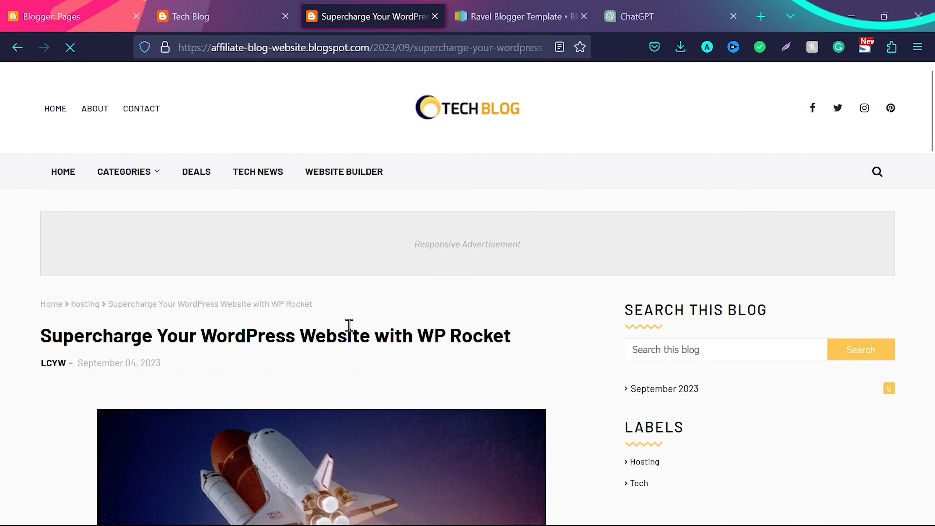
scroll(349, 330, "down", 10)
scroll(350, 331, "down", 20)
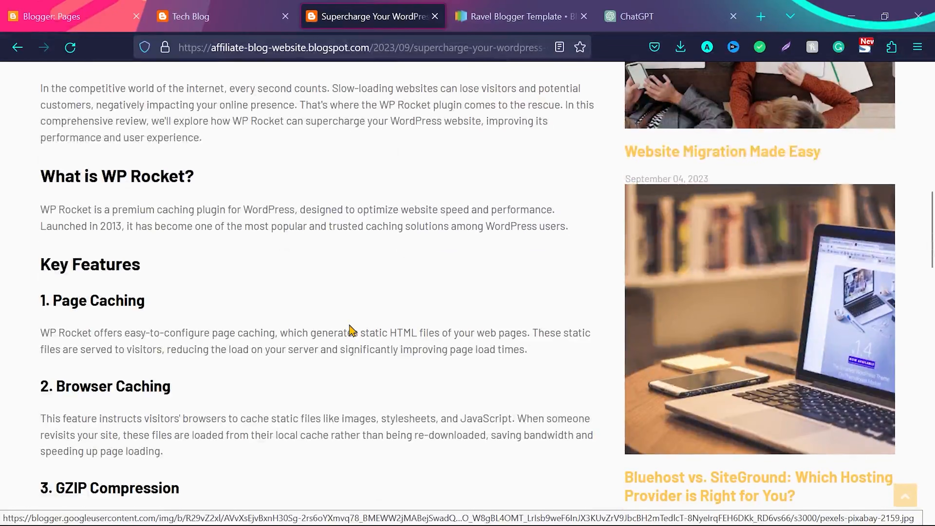
scroll(352, 330, "down", 6)
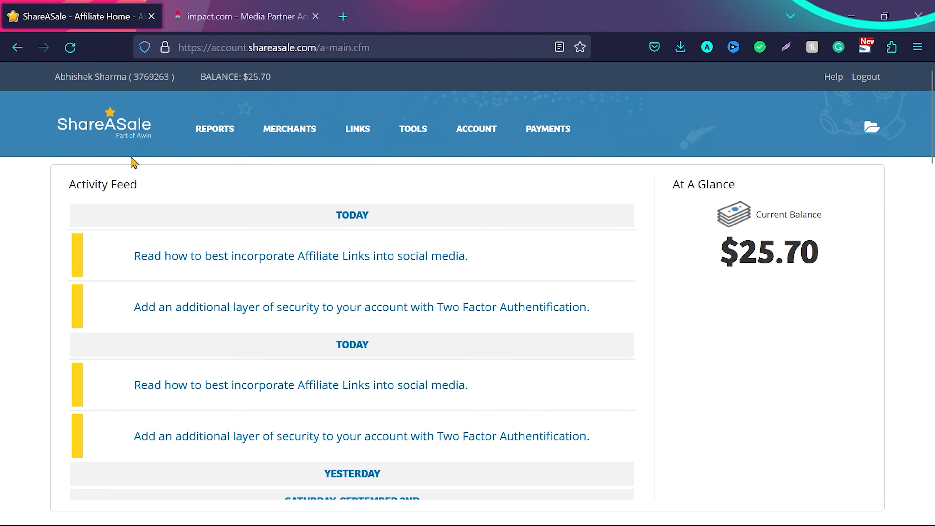
Review the impact.com and ShareASale affiliate dashboards, and locate the top merchants list with its link options on ShareASale
left_click(255, 3)
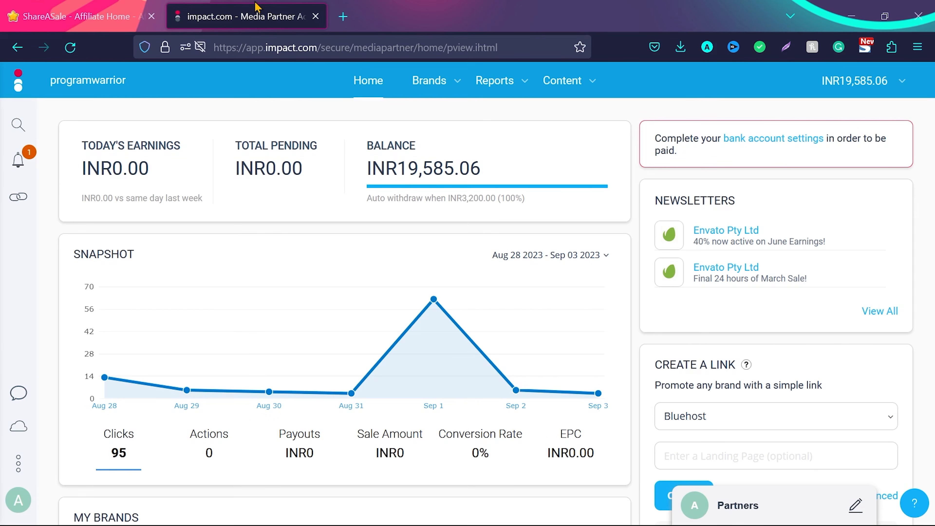
left_click(59, 11)
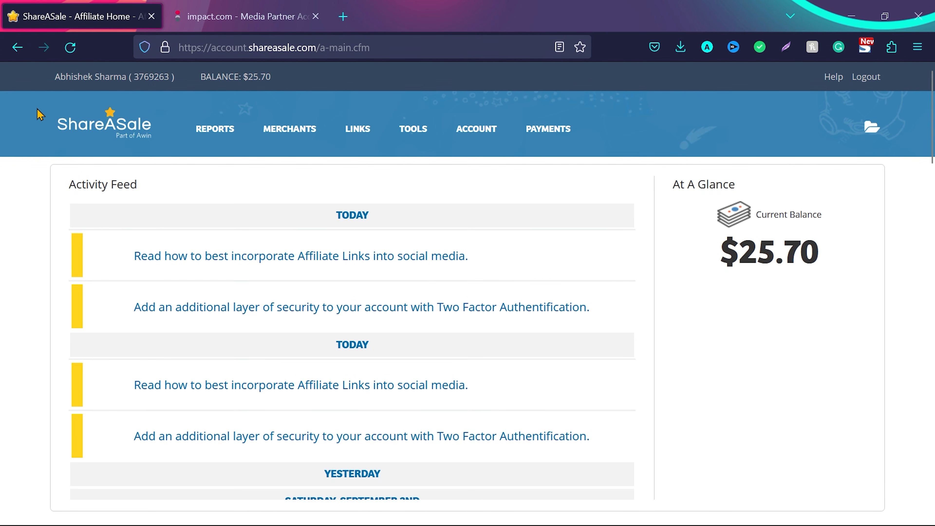
left_click(250, 7)
left_click(69, 7)
scroll(227, 180, "down", 1)
scroll(651, 390, "down", 8)
scroll(652, 391, "up", 1)
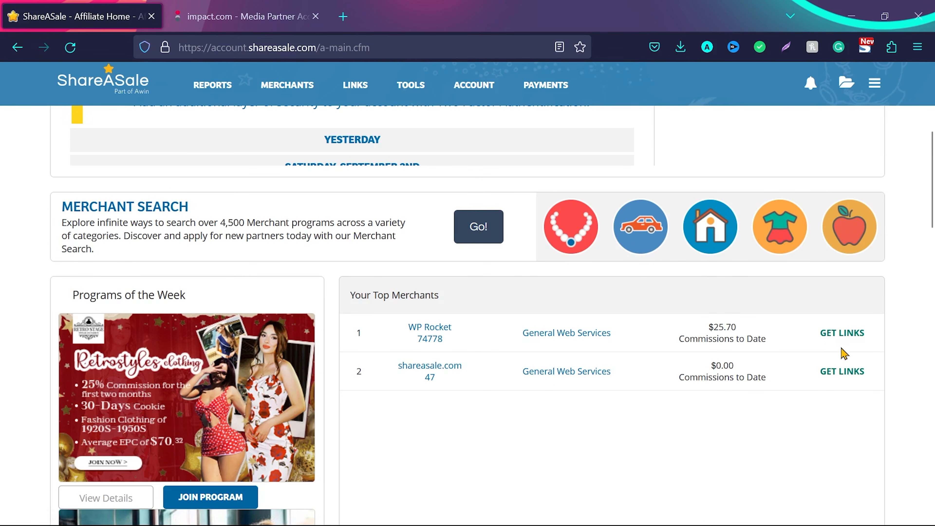
Open the links page for the WP Rocket merchant and highlight its default affiliate link
left_click(831, 334)
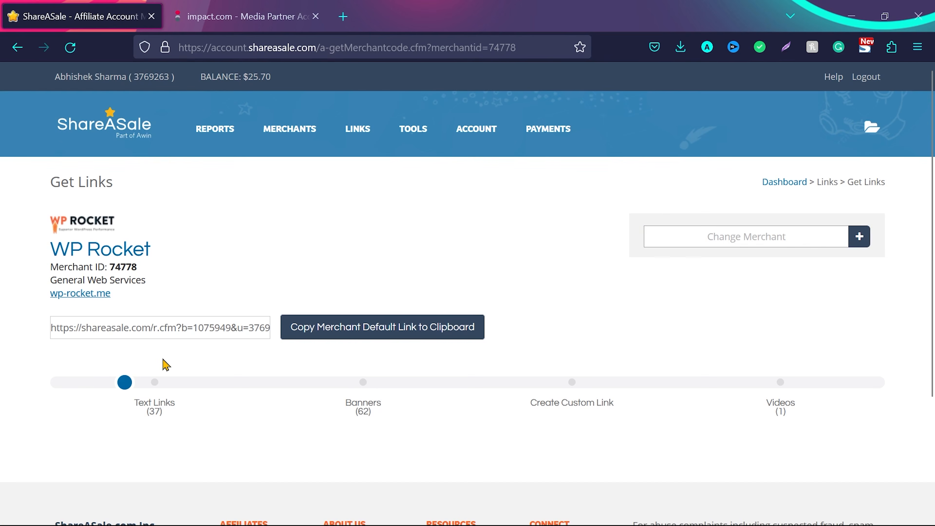
left_click(134, 328)
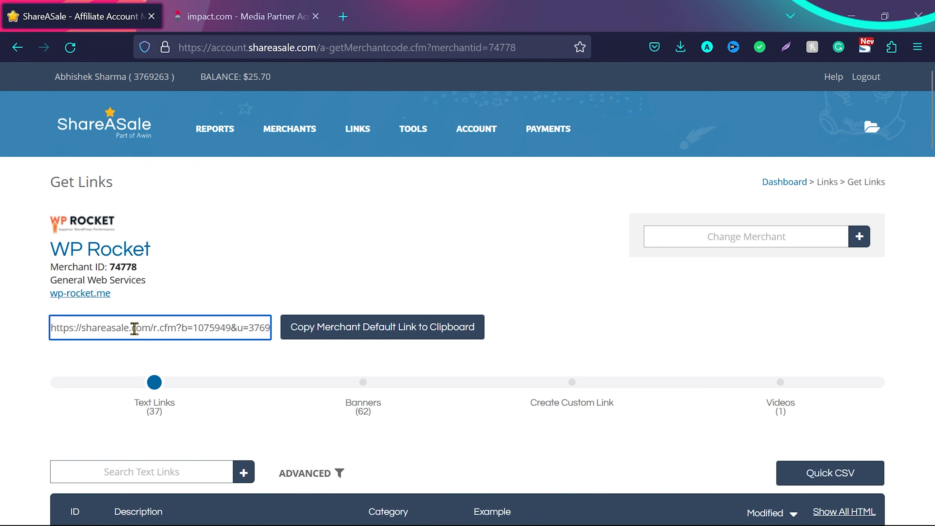
triple_click(135, 329)
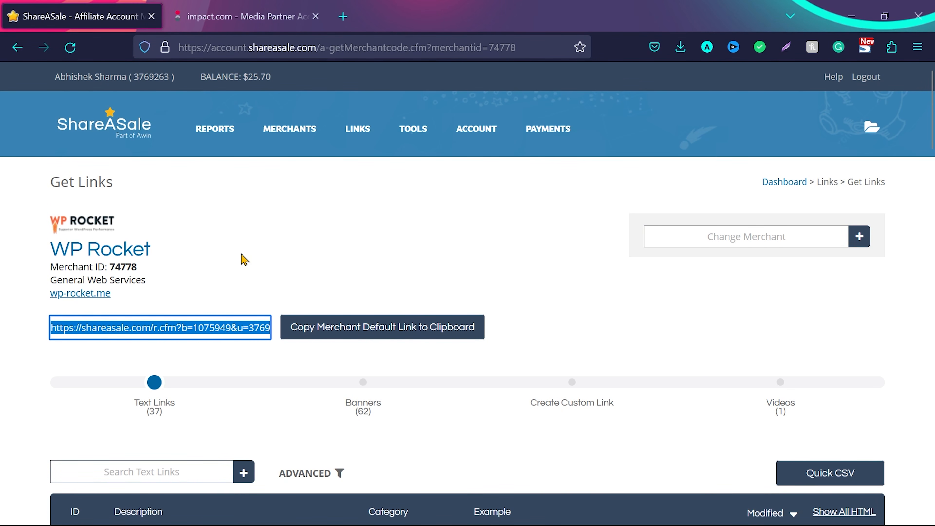
left_click(304, 253)
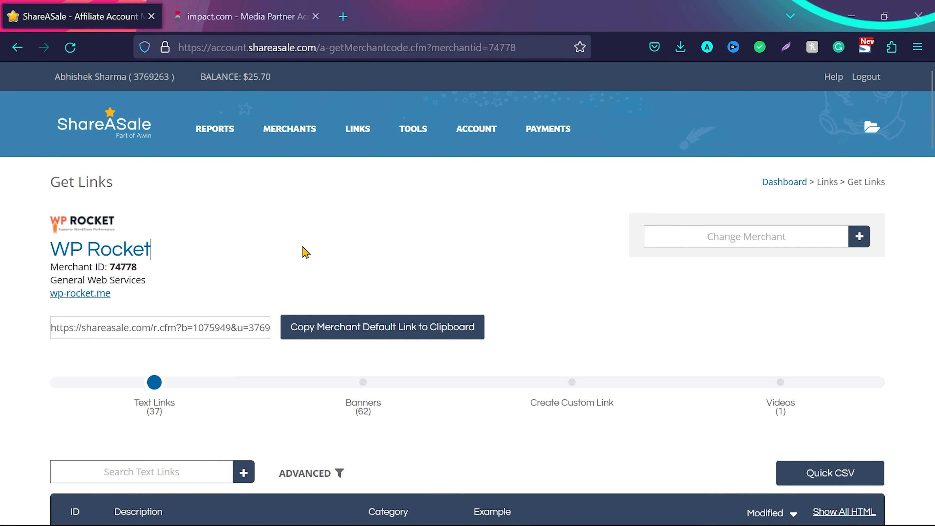
Switch to impact.com and review the joined brands list, highlighting the Bluehost affiliate link
left_click(243, 17)
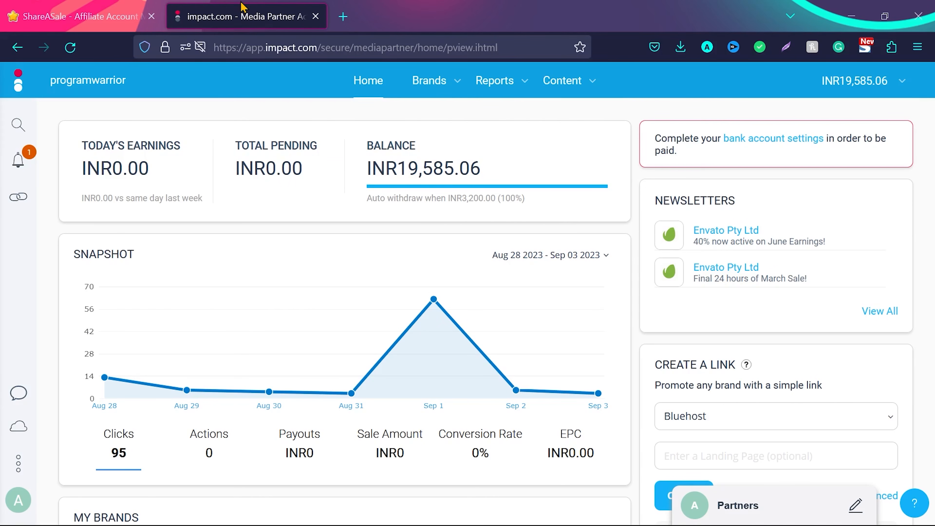
scroll(450, 285, "down", 7)
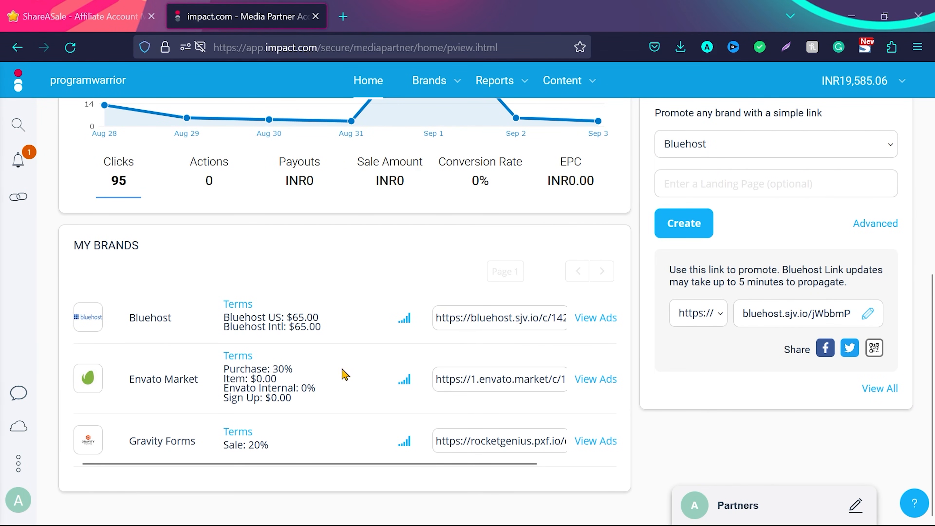
left_click(469, 314)
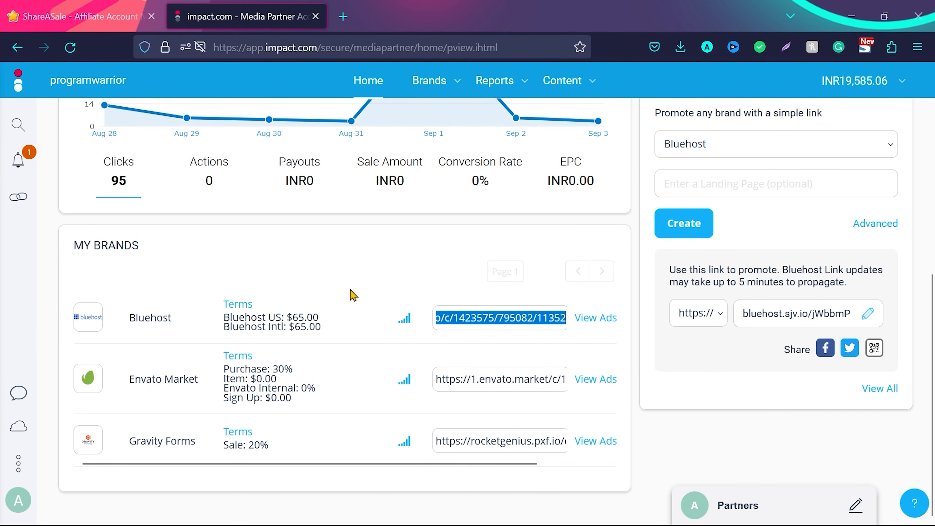
scroll(352, 295, "up", 5)
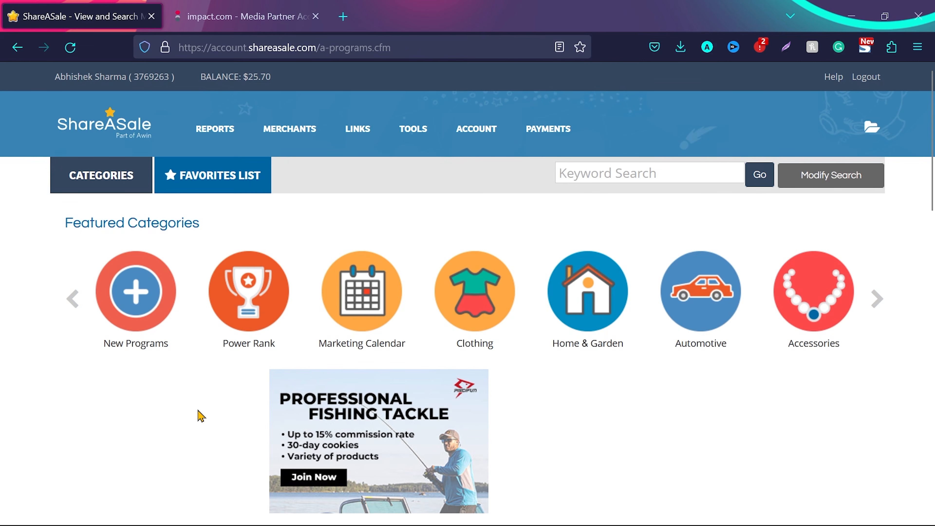
scroll(200, 414, "down", 1)
scroll(201, 414, "up", 1)
Browse ShareASale's featured and full merchant categories, and list the merchants in the Financial category
left_click(880, 304)
scroll(605, 418, "down", 10)
scroll(607, 418, "up", 10)
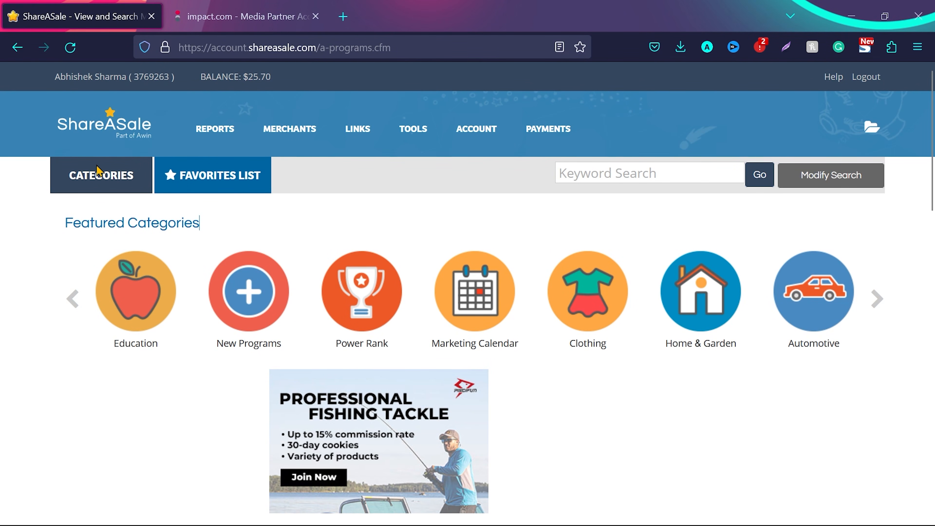
left_click(92, 177)
scroll(44, 324, "down", 3)
scroll(44, 326, "up", 2)
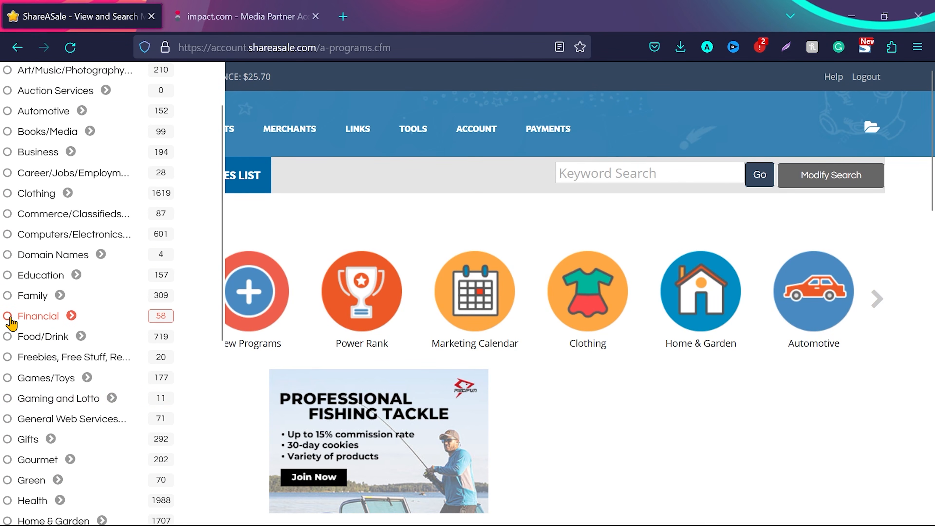
left_click(13, 314)
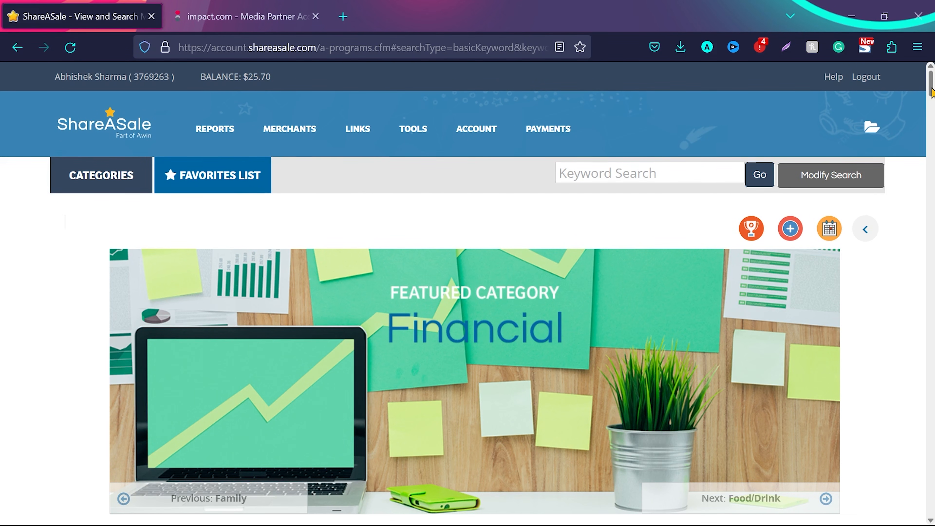
Examine the Financial merchants' commission figures, highlighting the EPC of the first Deluxe Business Products program
left_click_drag(932, 92, 932, 130)
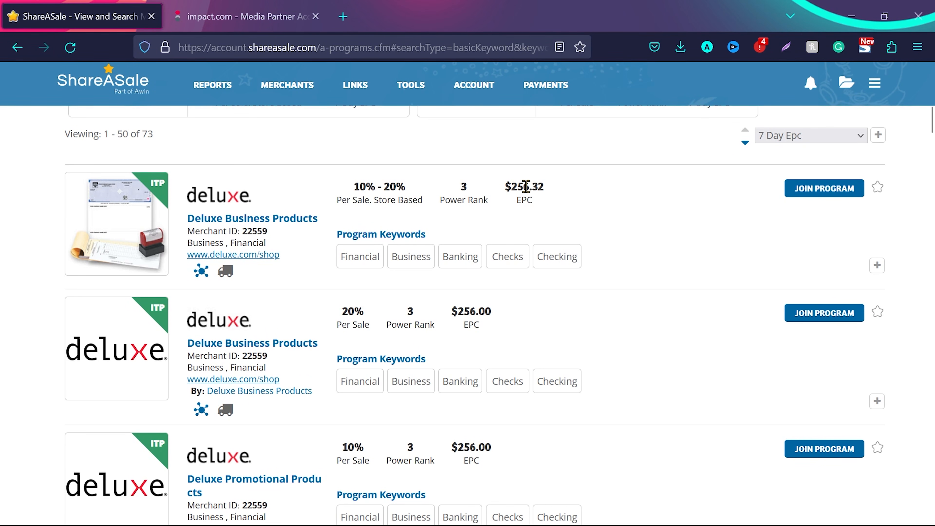
left_click_drag(507, 185, 560, 187)
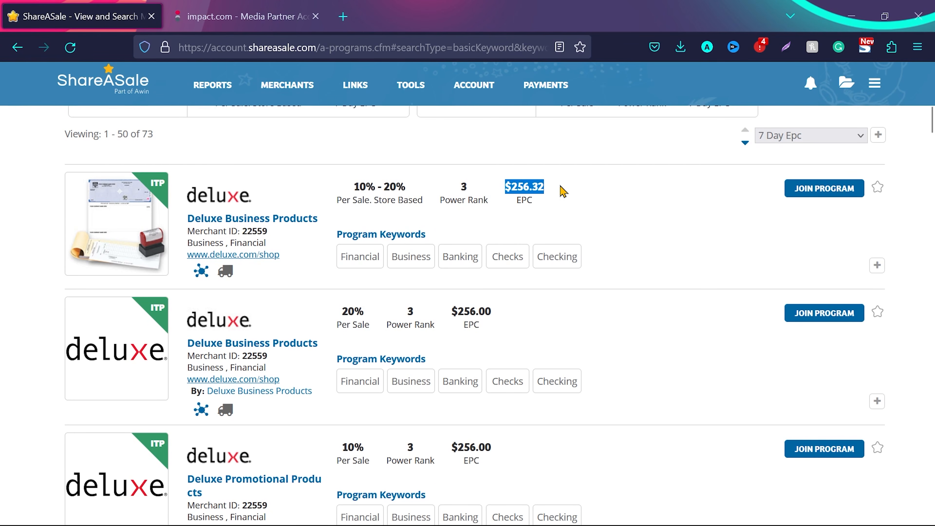
left_click(660, 223)
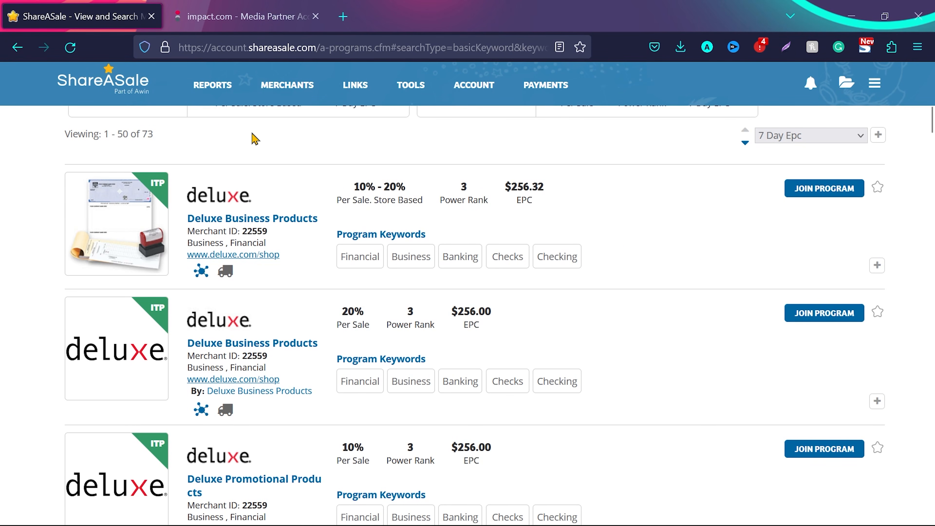
Return to WP Rocket's default affiliate link from the ShareASale dashboard, and check the Brands options on impact.com
left_click(121, 84)
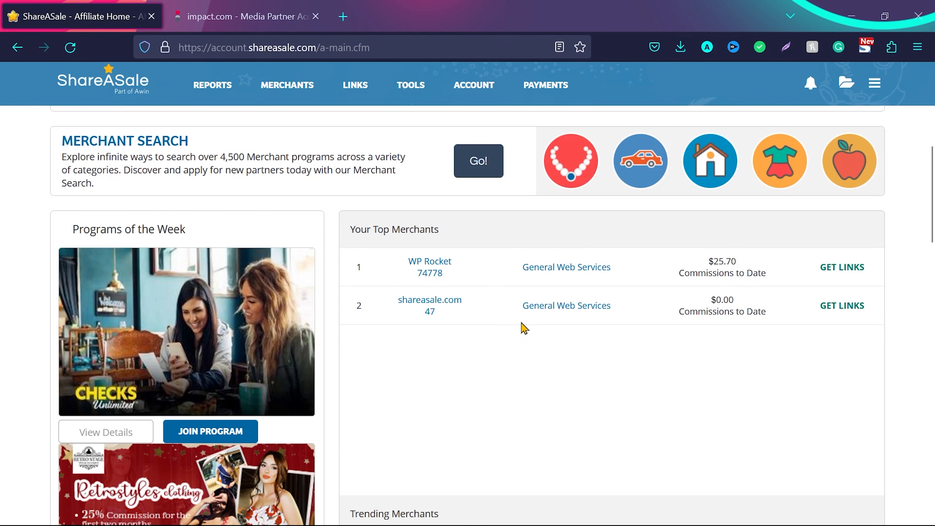
left_click(842, 268)
left_click(186, 327)
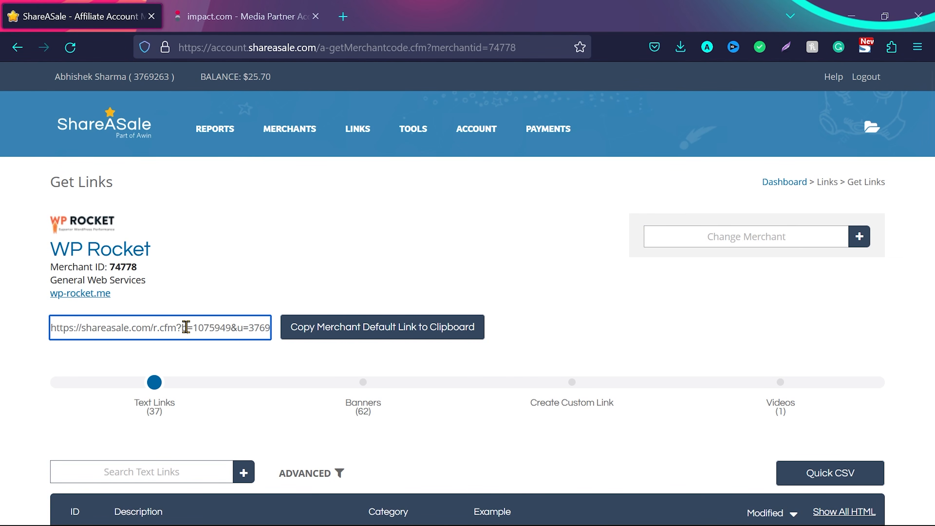
triple_click(186, 327)
left_click(305, 248)
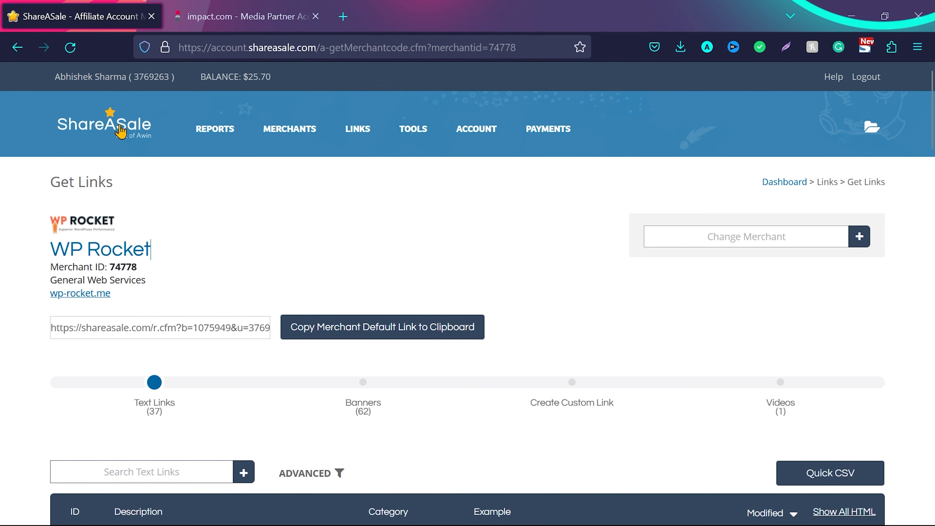
left_click(225, 7)
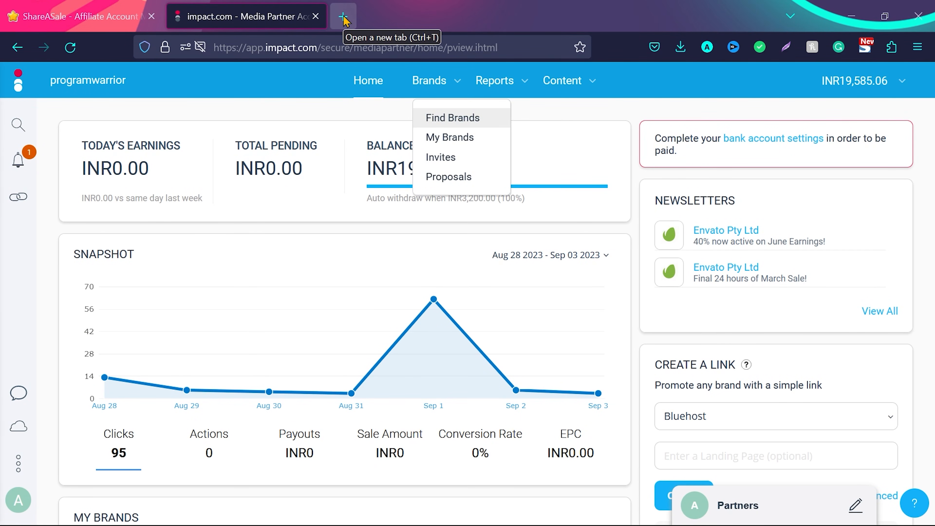
left_click(335, 228)
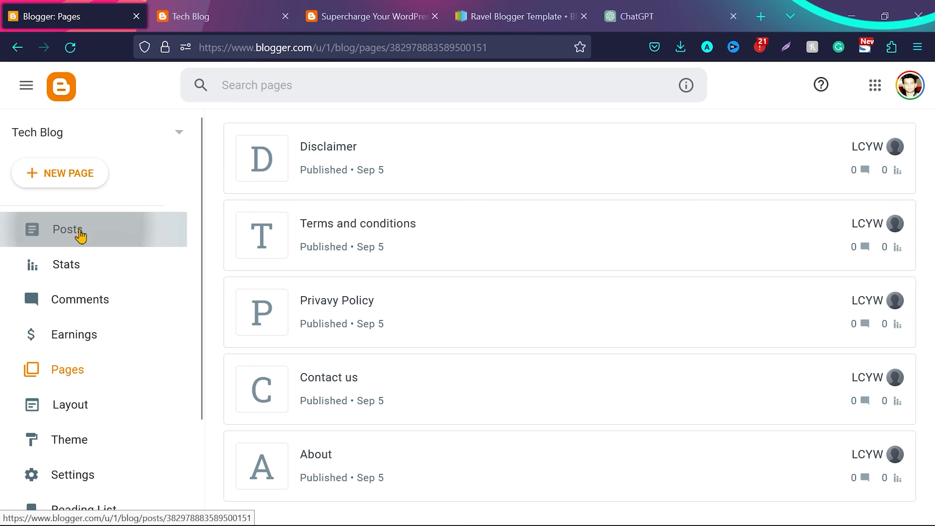
Start a new blank post for the Tech Blog in Blogger
left_click(79, 233)
left_click(69, 183)
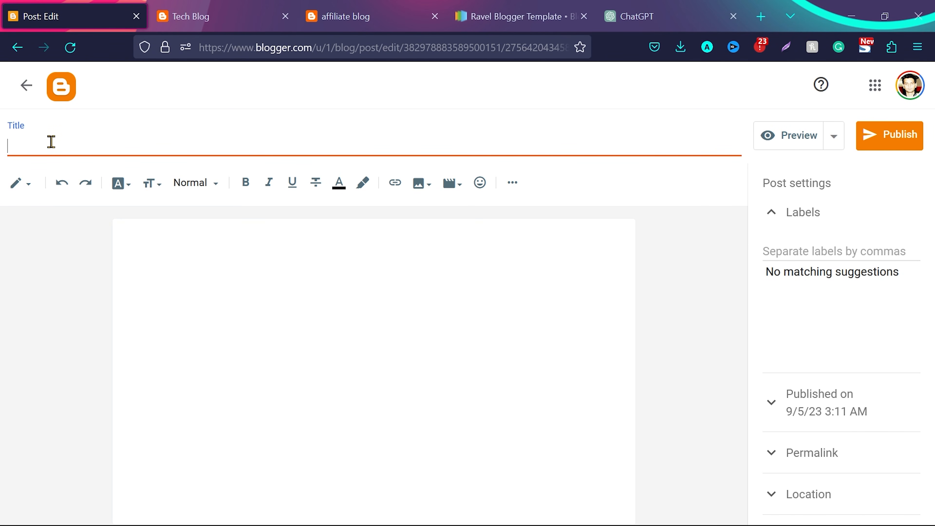
Look over the featured posts on the finished affiliate blog's home page for comparison
left_click(206, 16)
left_click(342, 17)
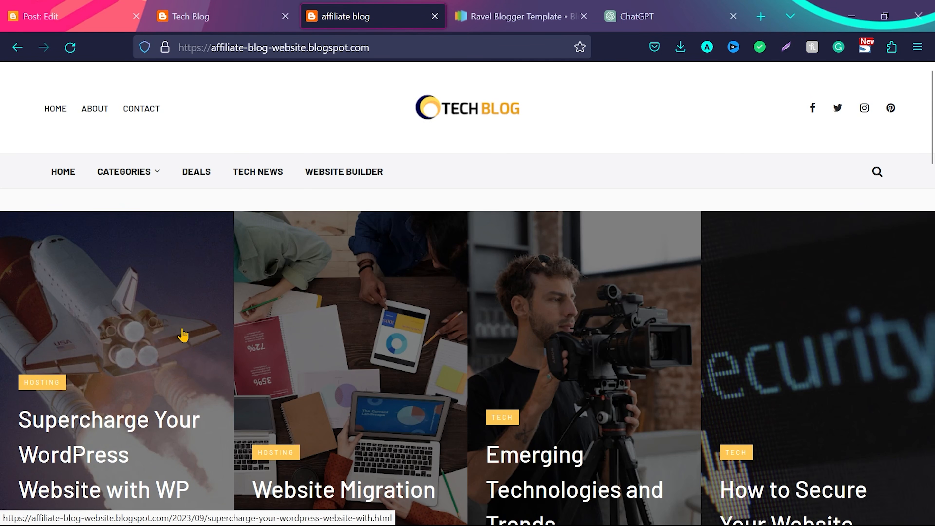
scroll(183, 334, "down", 4)
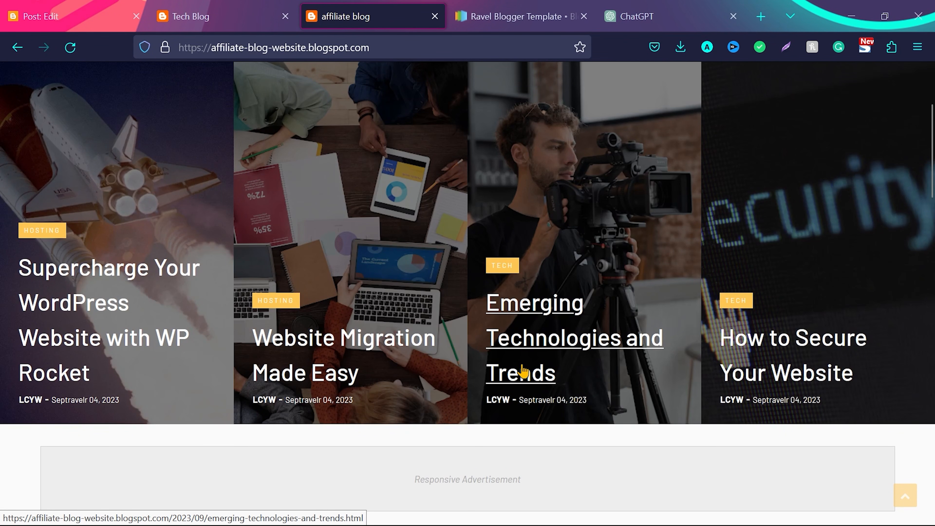
Ask ChatGPT to "give 5 blog post topics for tech blog" and review the first suggested topic
left_click(646, 11)
scroll(442, 295, "down", 5)
left_click(302, 461)
type("give 5 blog post topics for tech blog")
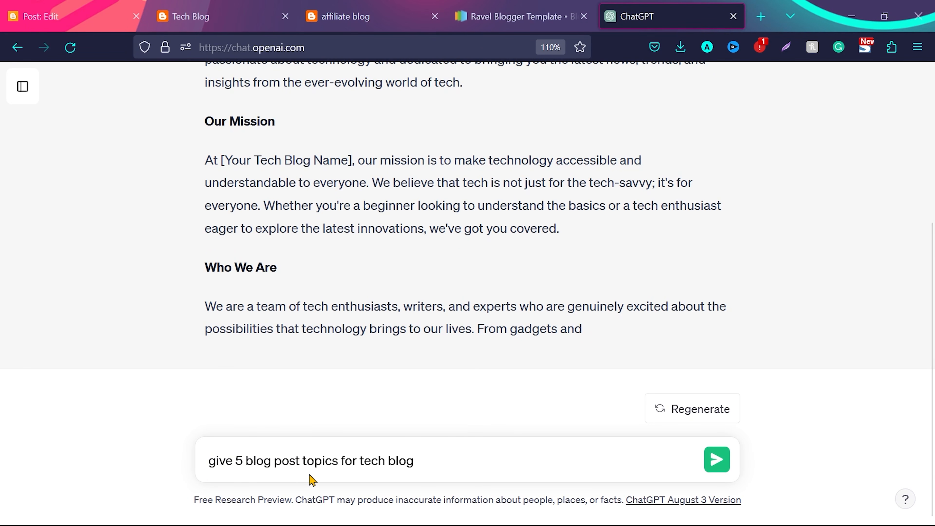
left_click(717, 464)
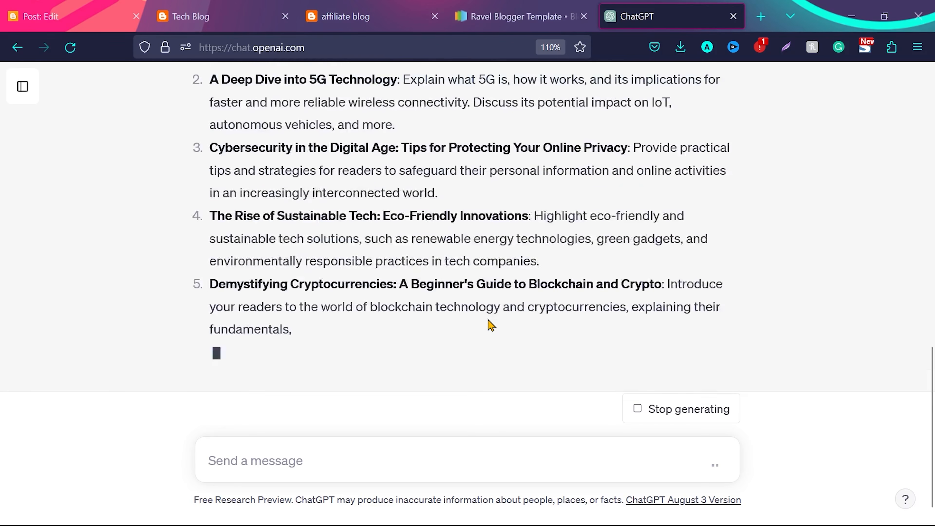
scroll(386, 202, "up", 5)
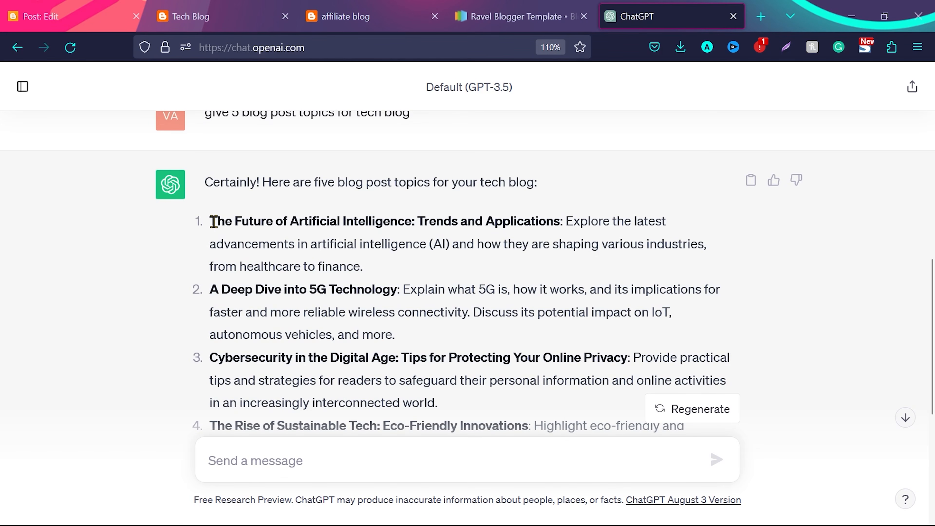
left_click_drag(214, 221, 558, 223)
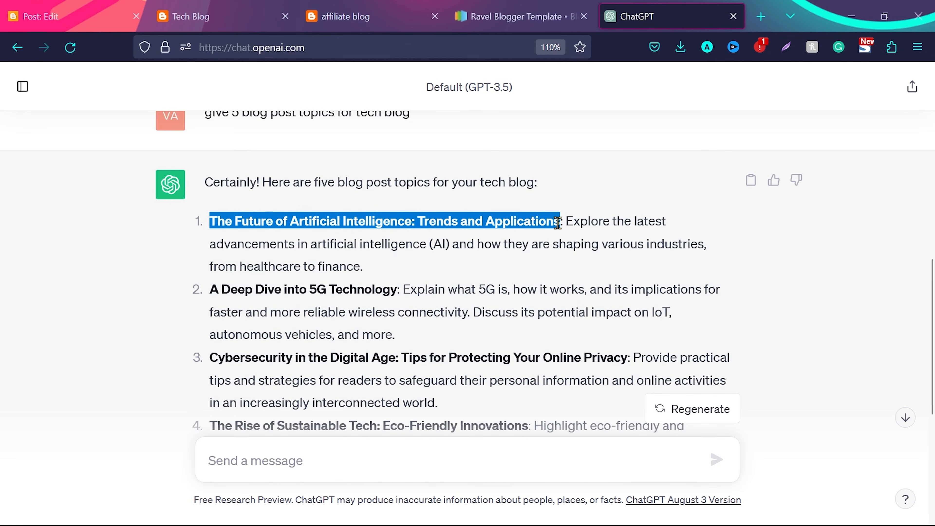
left_click(566, 222)
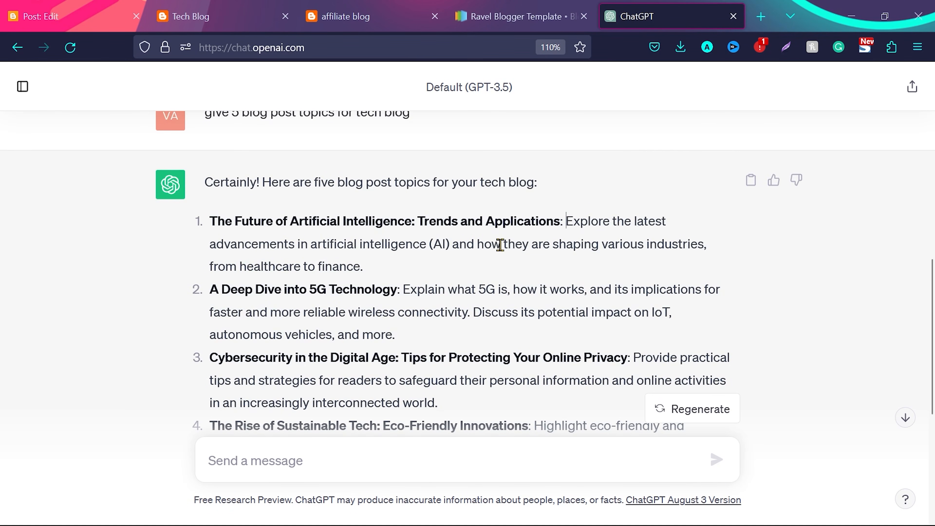
Ask ChatGPT to "give 5 blog post topics for fitness blog" and read through the suggestions
left_click(314, 455)
type("give 5 blog post topics for tech blog")
key("Left")
key("ctrl+shift+Left")
type("fitness")
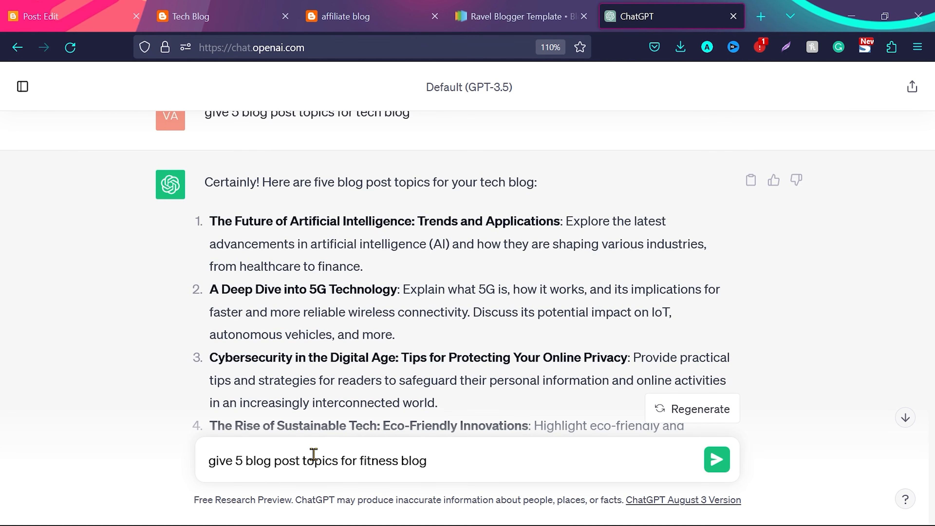
key("Return")
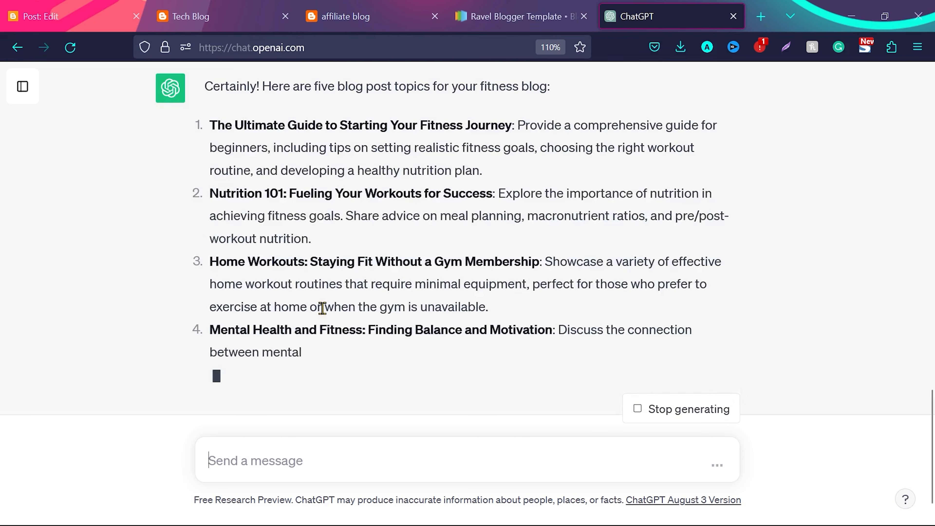
scroll(323, 308, "up", 3)
scroll(323, 308, "down", 3)
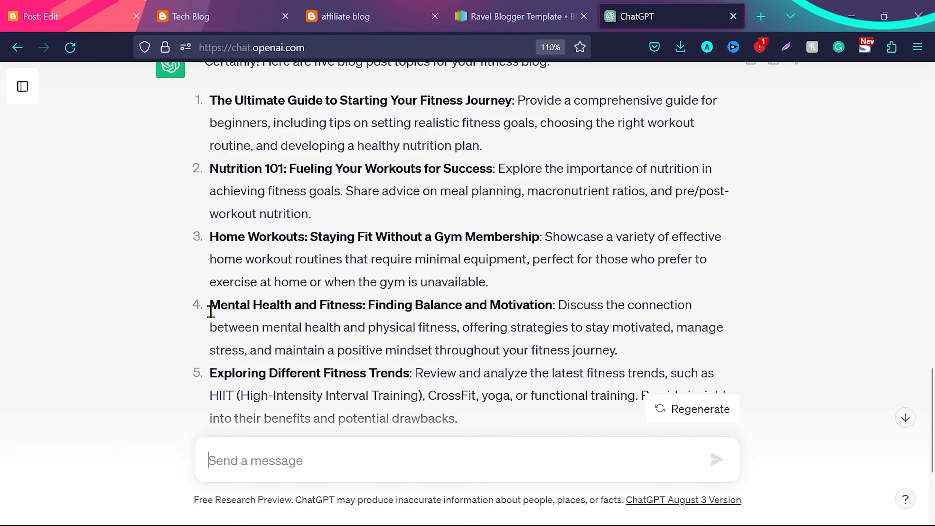
Ask ChatGPT to "give 5 blog post topics for finance blog"
type("give 5 blog post topics for tech blog")
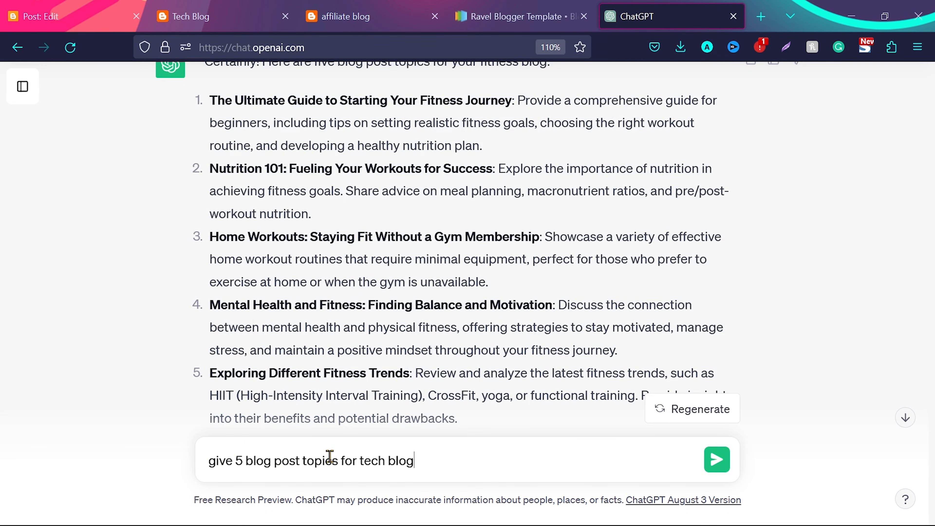
key("ctrl+shift+Left")
type("finance")
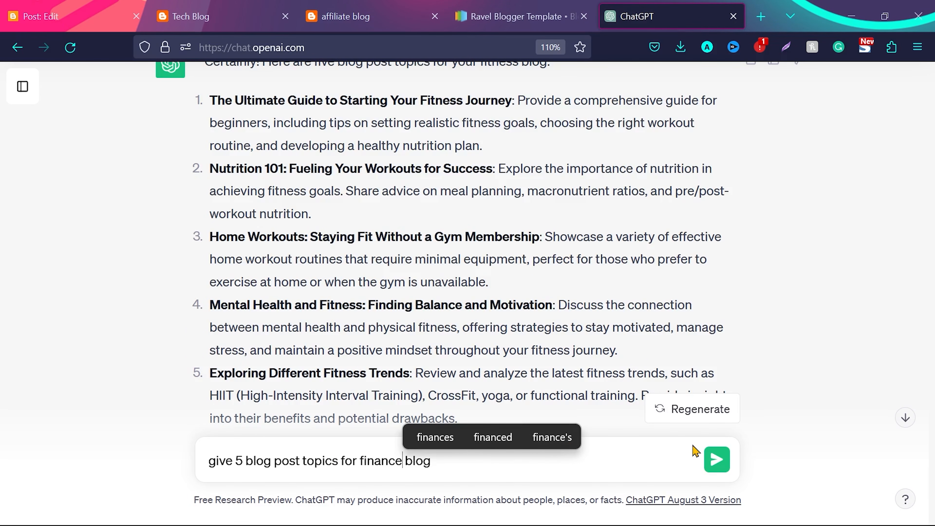
left_click(716, 460)
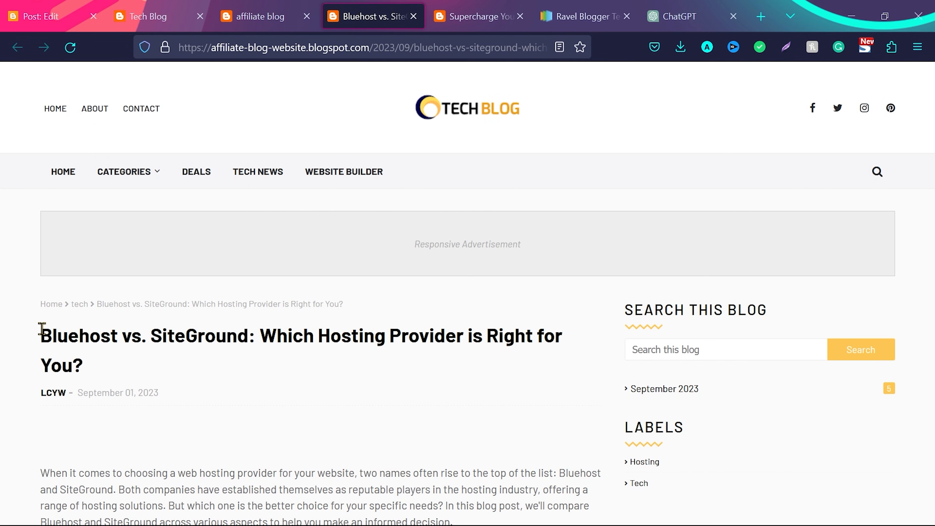
Read through the Bluehost vs. SiteGround post's title, introduction, comparison table and conclusion
left_click_drag(41, 333, 246, 336)
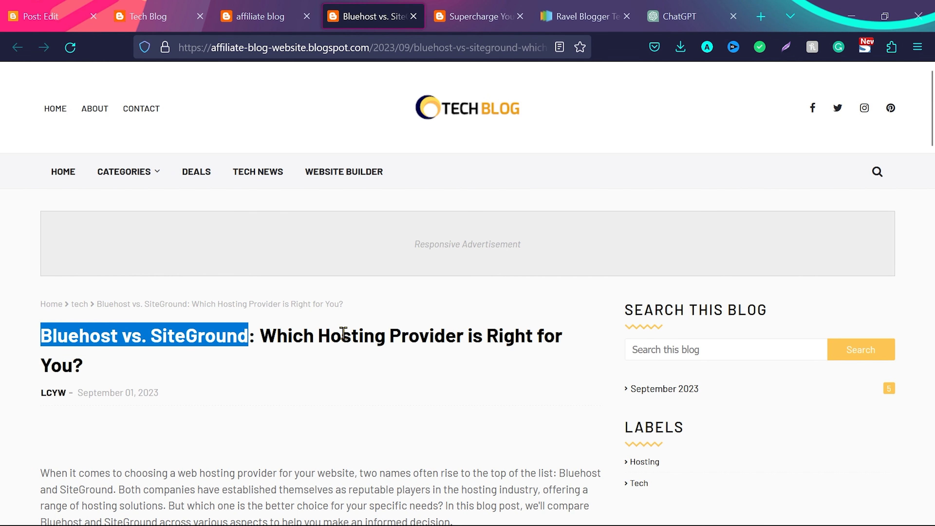
scroll(42, 359, "down", 5)
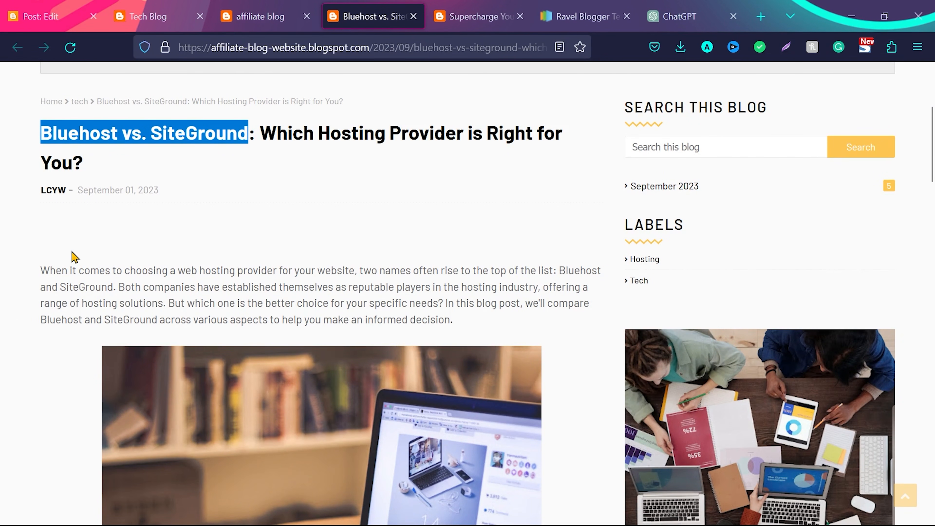
scroll(271, 255, "down", 3)
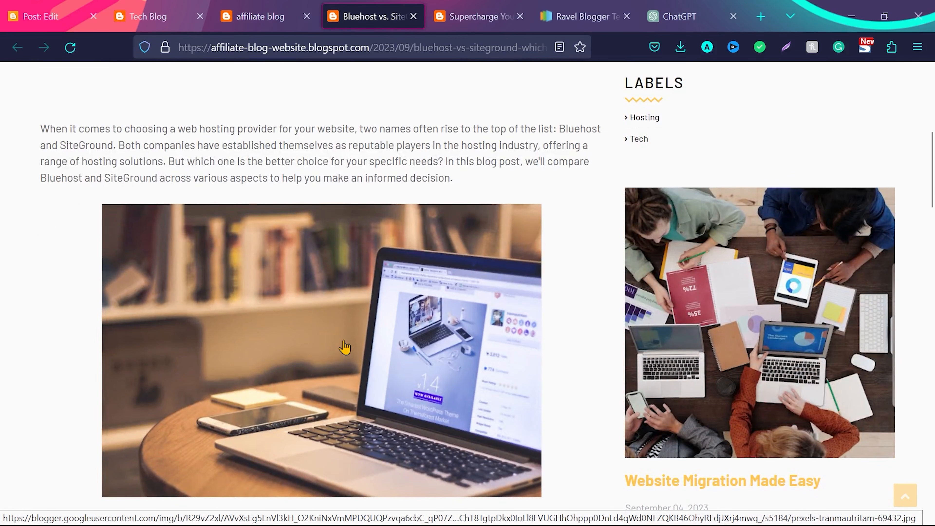
scroll(349, 334, "down", 9)
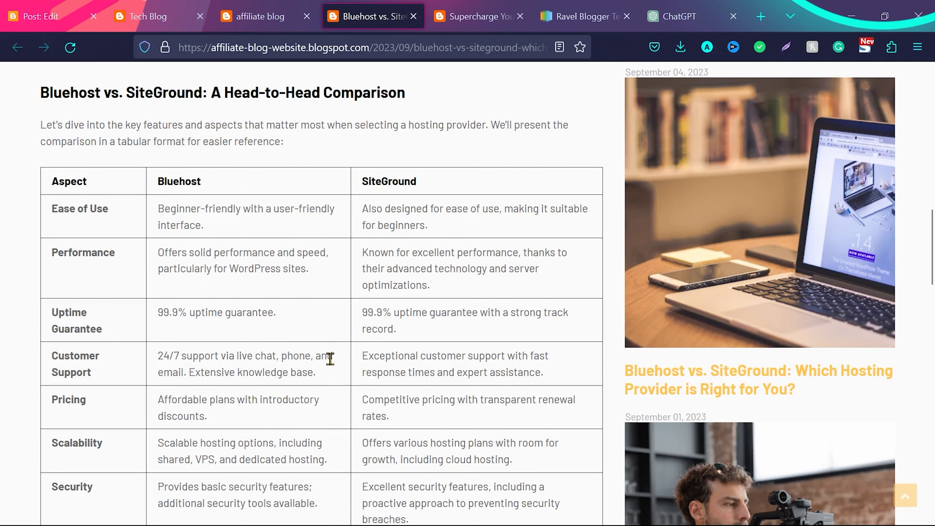
scroll(349, 391, "down", 10)
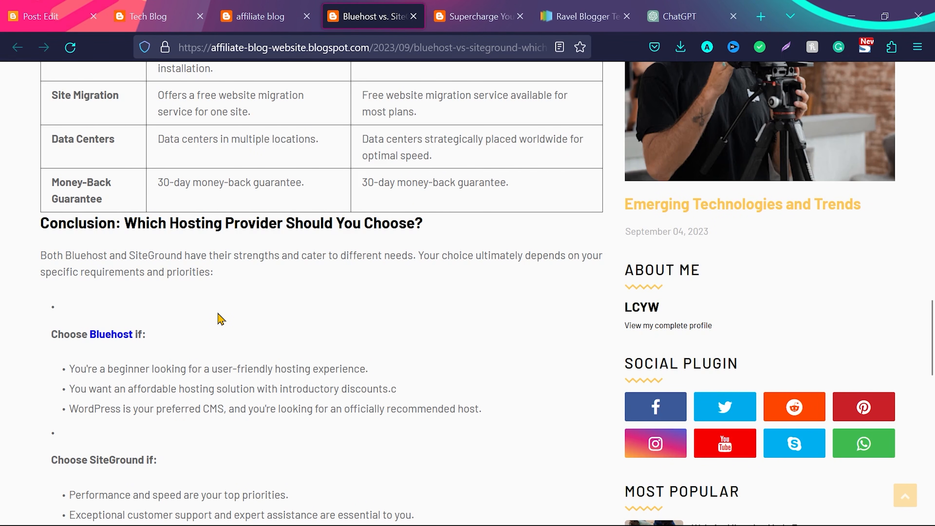
scroll(219, 318, "down", 2)
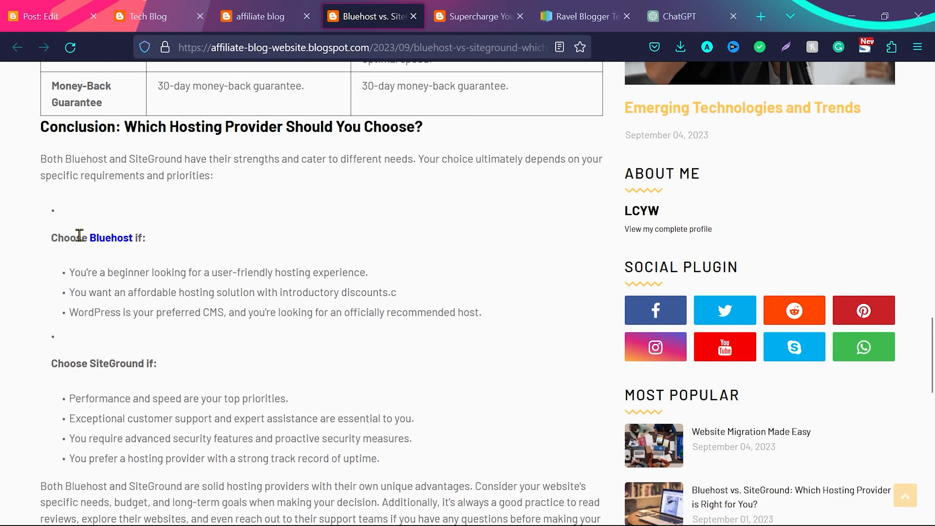
Test the Bluehost affiliate link in the post's conclusion, dismiss the cookie notice and return to the post
left_click(105, 245)
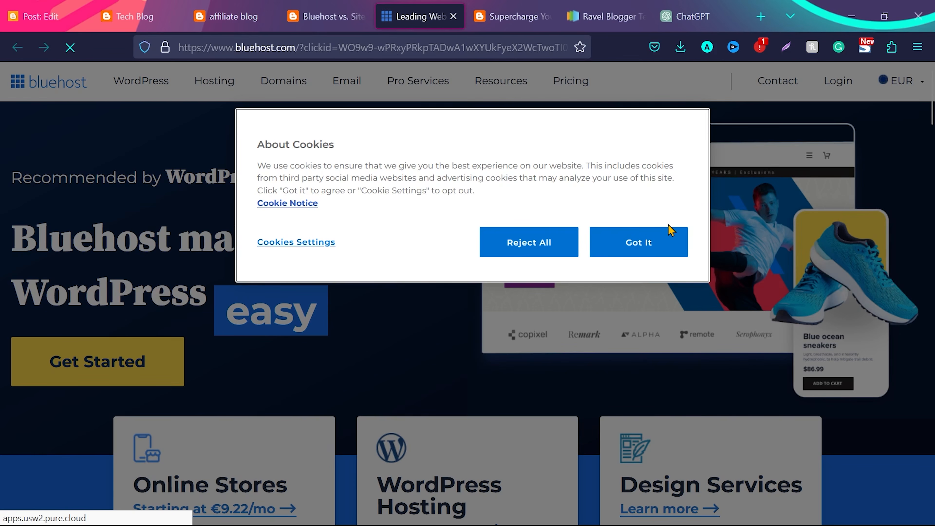
left_click(670, 236)
key("ctrl+shift+Tab")
scroll(318, 352, "down", 3)
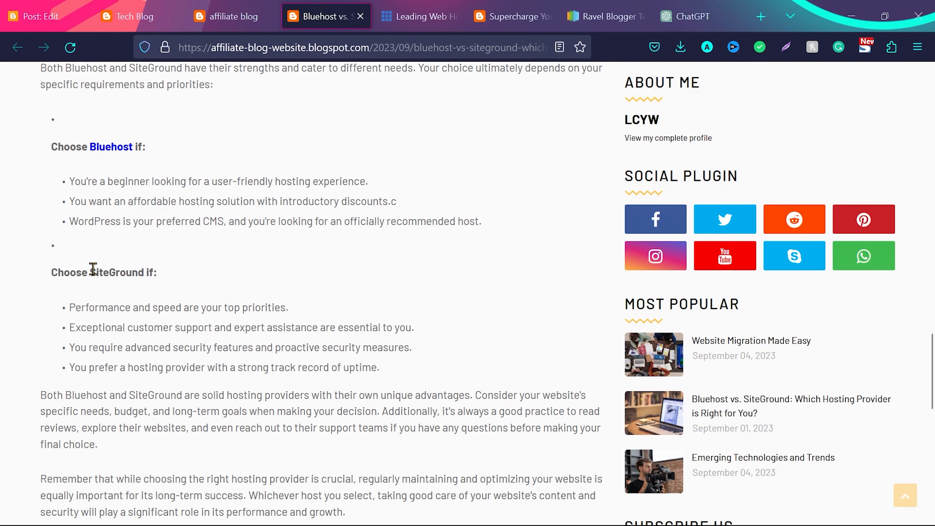
Check the SiteGround recommendation and the buy links at the end of the comparison post
left_click_drag(94, 269, 145, 272)
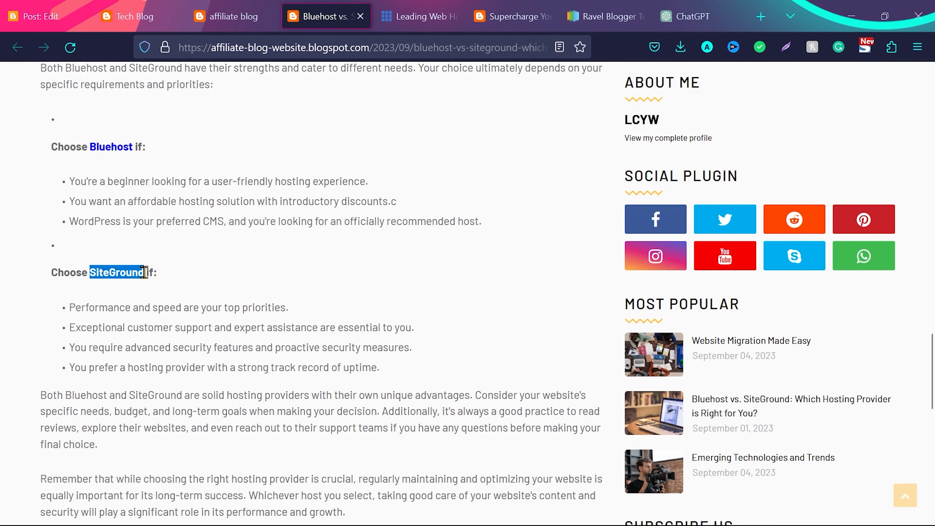
scroll(162, 280, "down", 10)
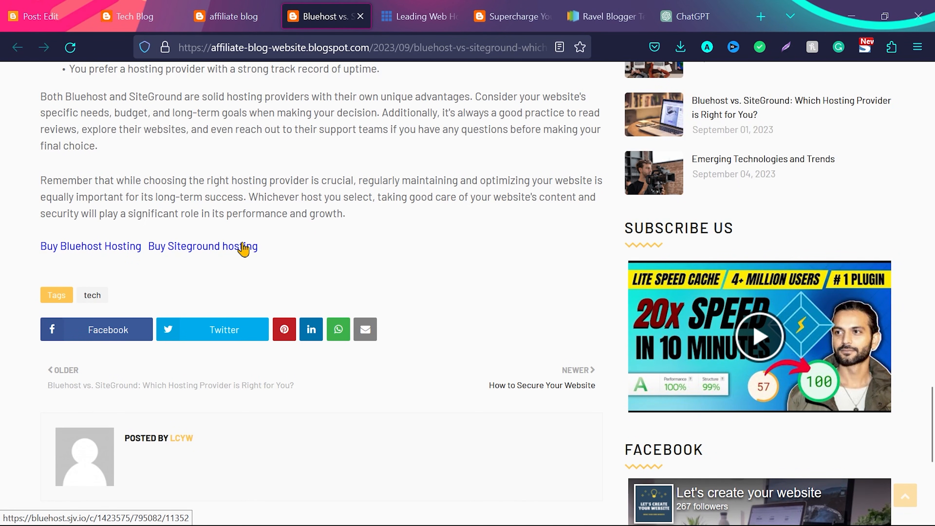
key("Home")
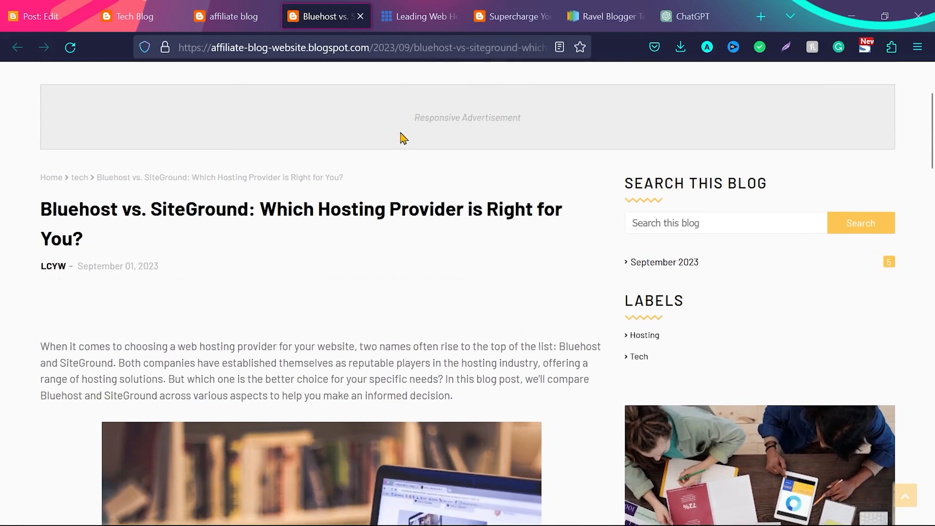
scroll(403, 138, "down", 3)
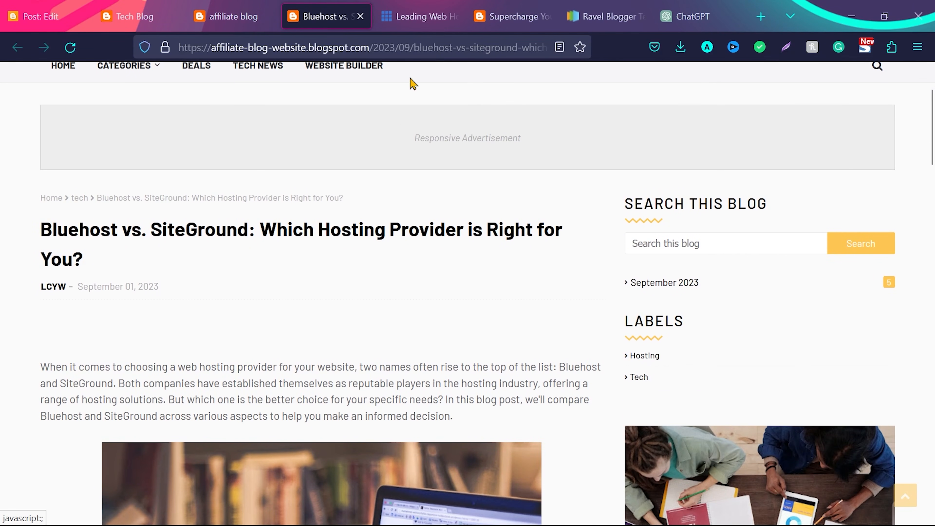
Ask ChatGPT to "give me comparision posts topics for hosting"
left_click(687, 16)
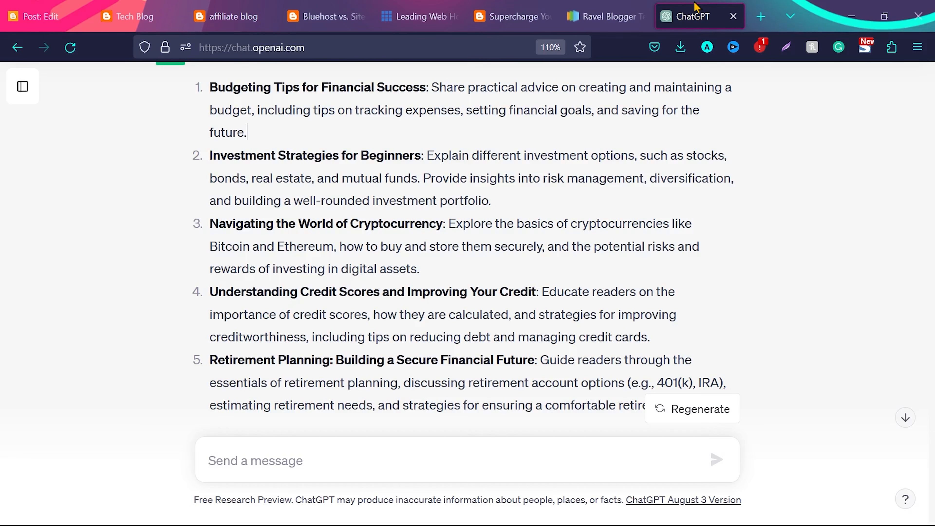
type("give me comparision posts for hosting")
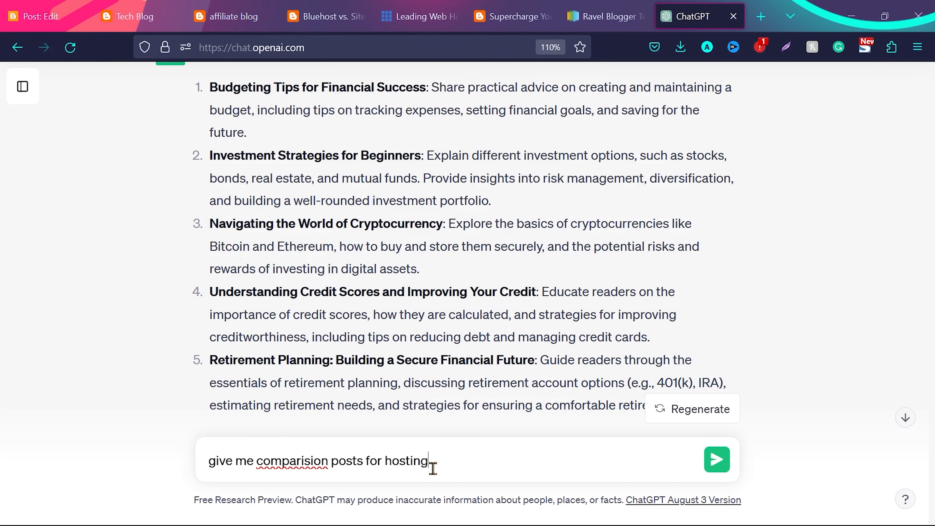
type("topics")
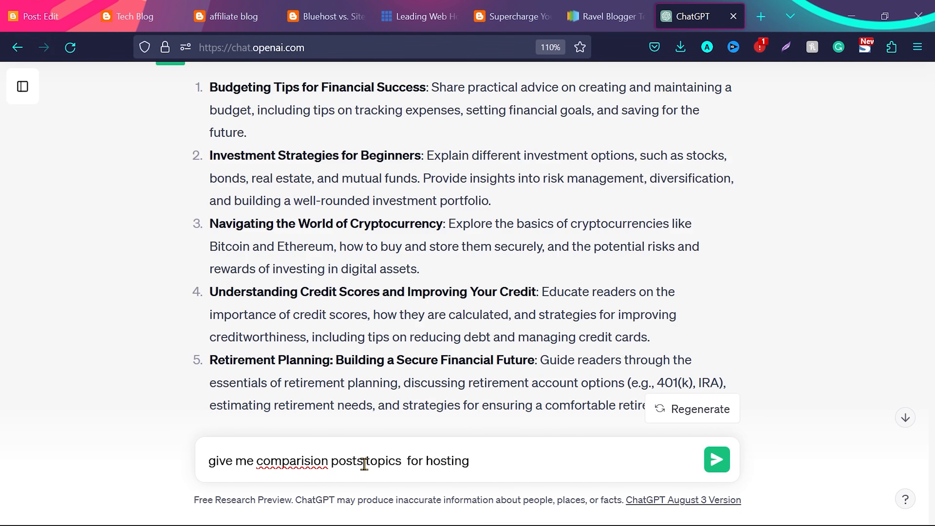
key("Return")
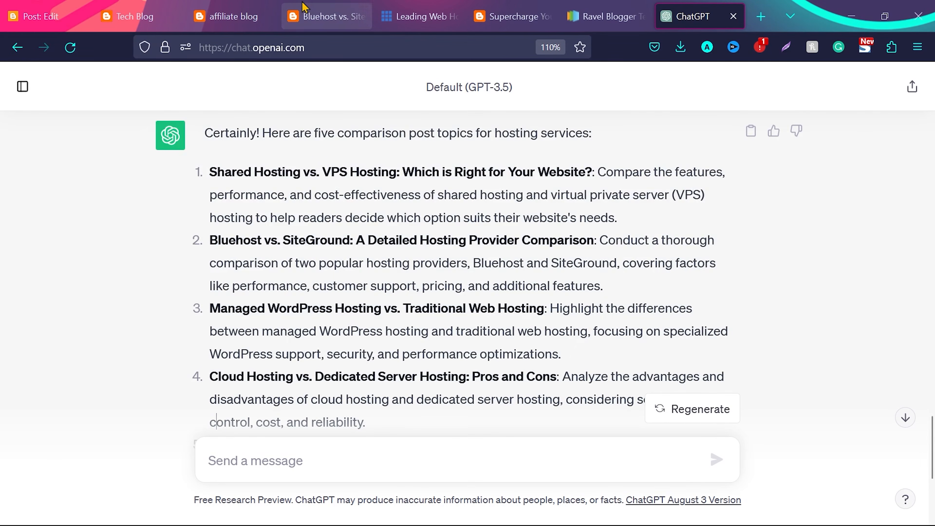
Ask ChatGPT to "give me comparison posts for fitness products" and look at the first suggestion
type("give me comparison posts for fitness products")
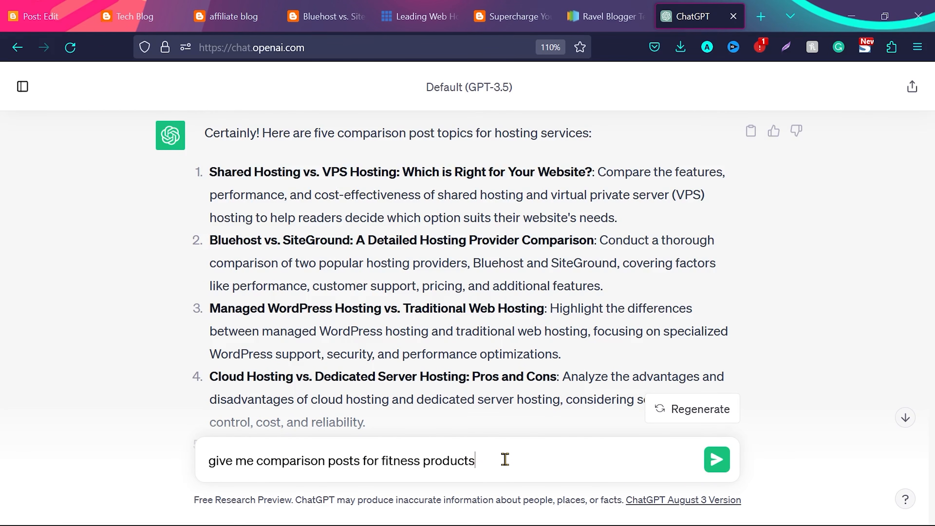
key("Return")
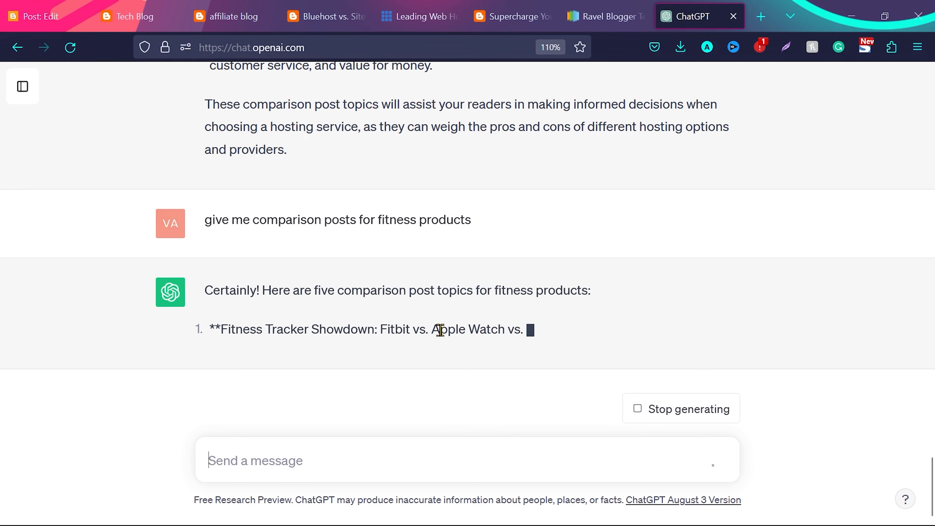
left_click_drag(504, 330, 382, 341)
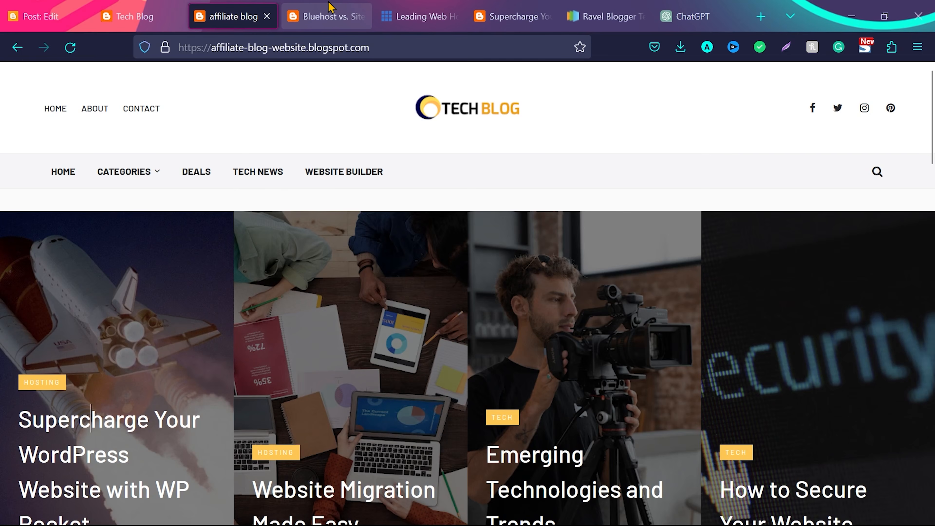
Return to the Bluehost vs. SiteGround post and examine how its introduction, image and comparison table are structured
left_click(330, 5)
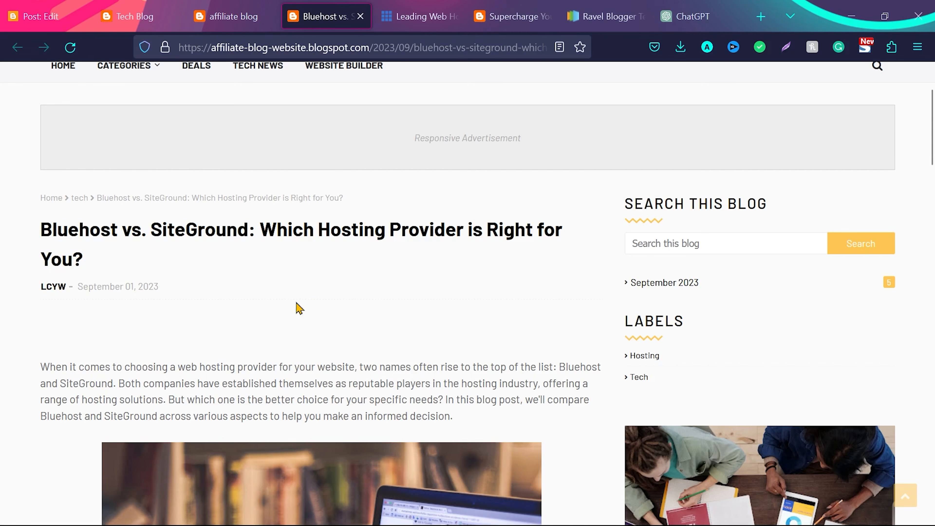
scroll(295, 348, "down", 3)
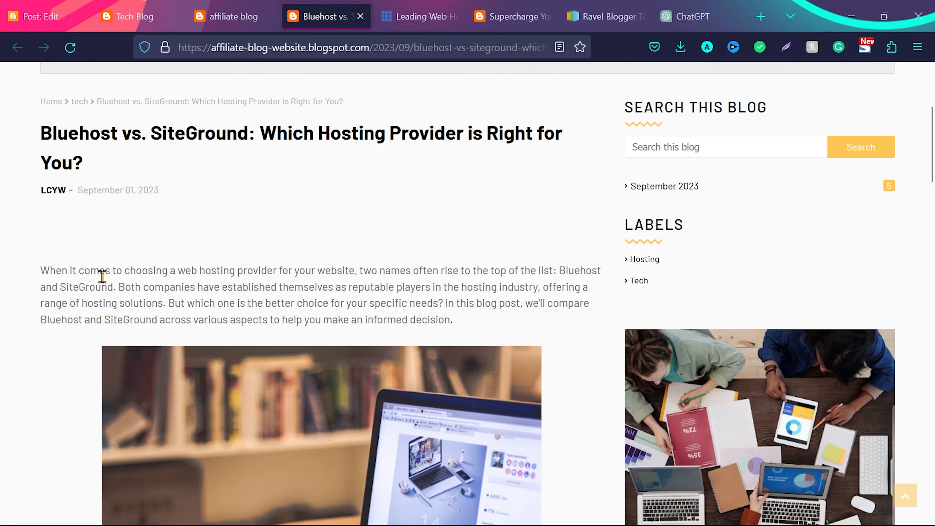
scroll(101, 276, "down", 6)
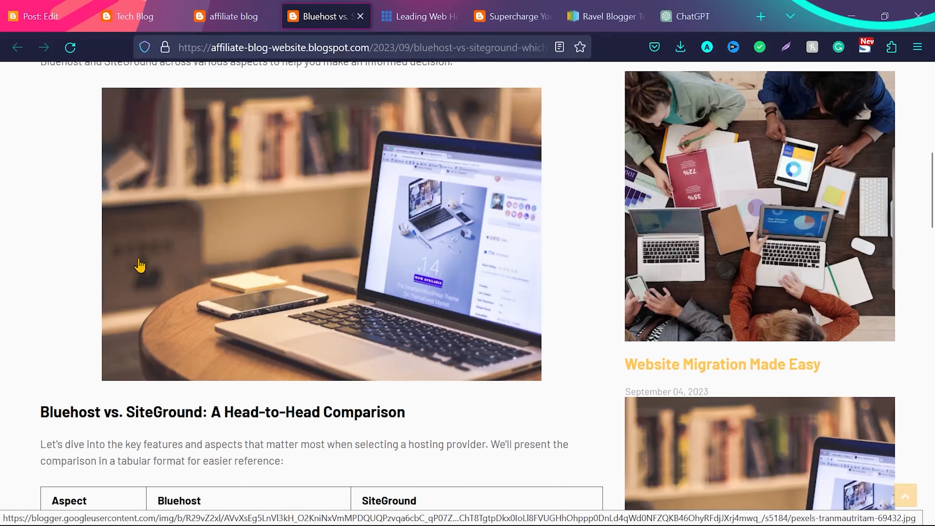
scroll(150, 275, "up", 3)
scroll(151, 277, "down", 1)
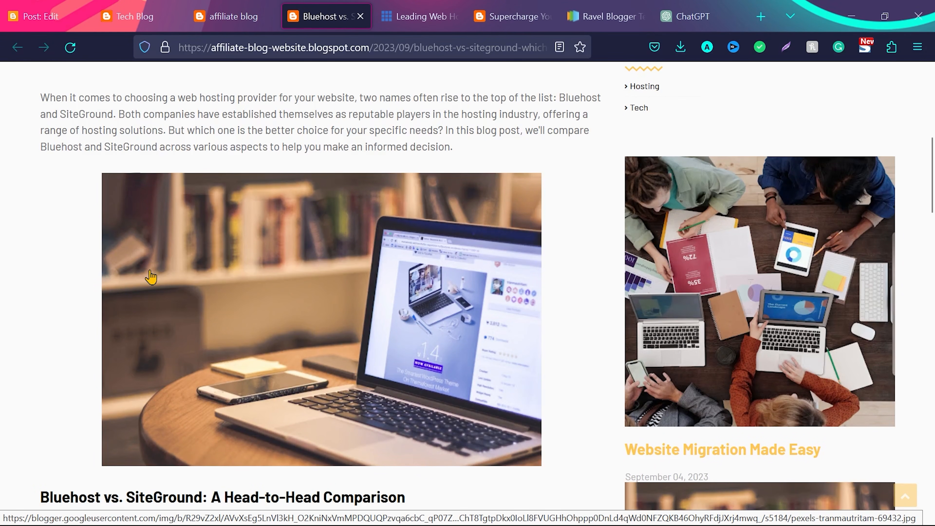
scroll(151, 278, "down", 2)
scroll(341, 270, "down", 5)
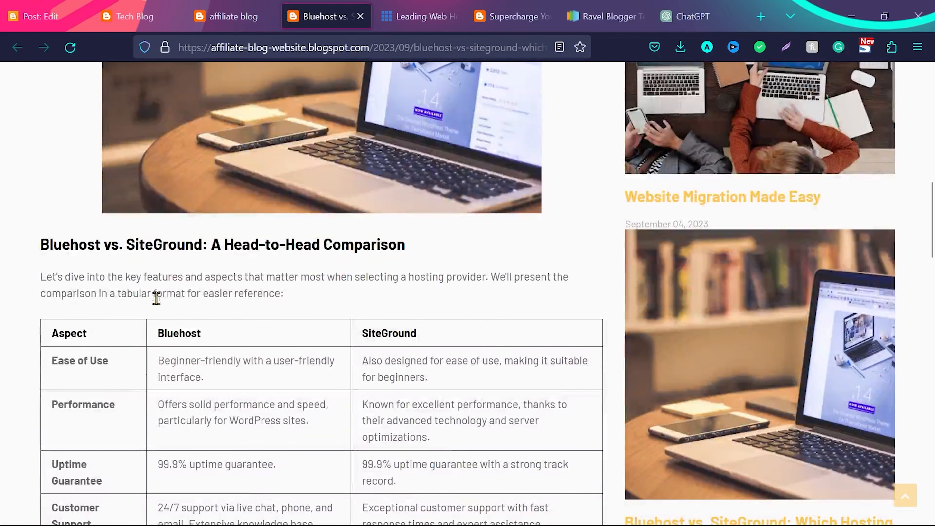
scroll(302, 379, "down", 5)
scroll(302, 379, "down", 5)
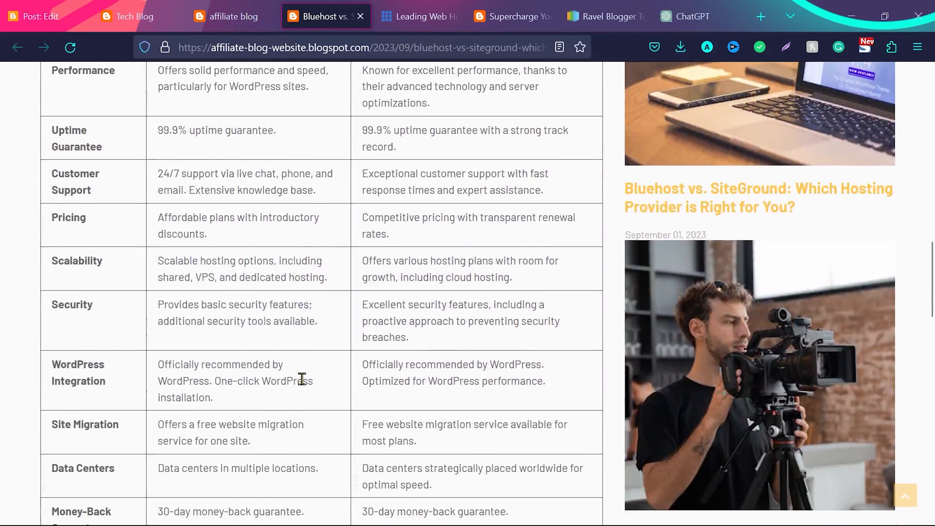
scroll(304, 383, "down", 2)
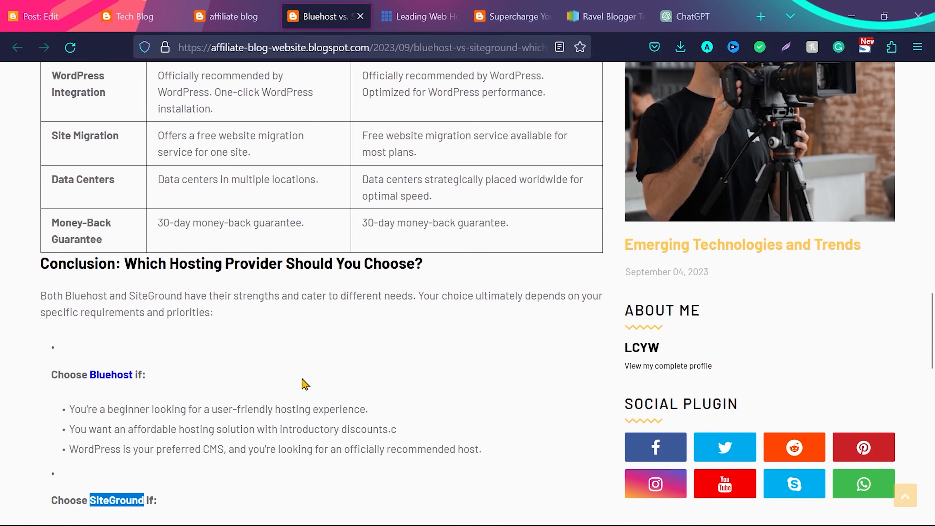
scroll(302, 379, "down", 1)
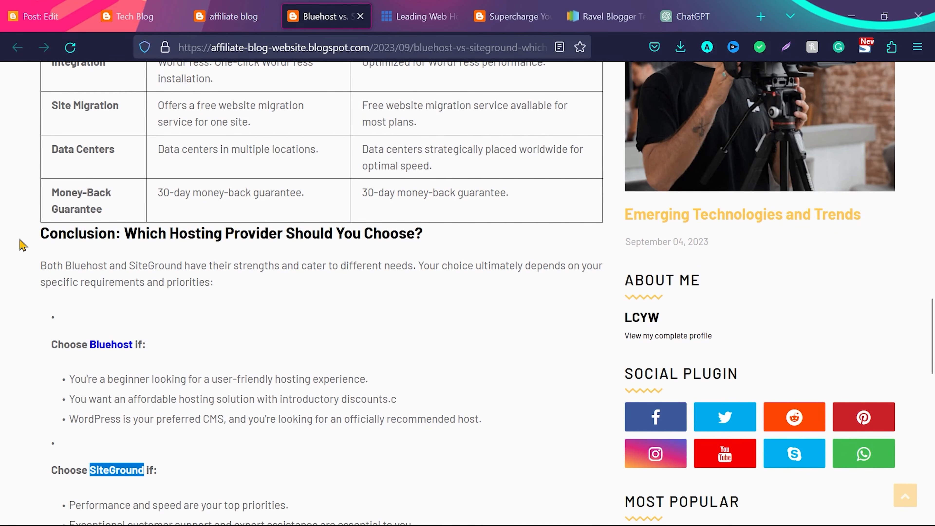
Examine the conclusion's reasons to choose Bluehost or SiteGround and the closing paragraphs of the comparison post
scroll(51, 225, "down", 3)
left_click_drag(51, 222, 103, 254)
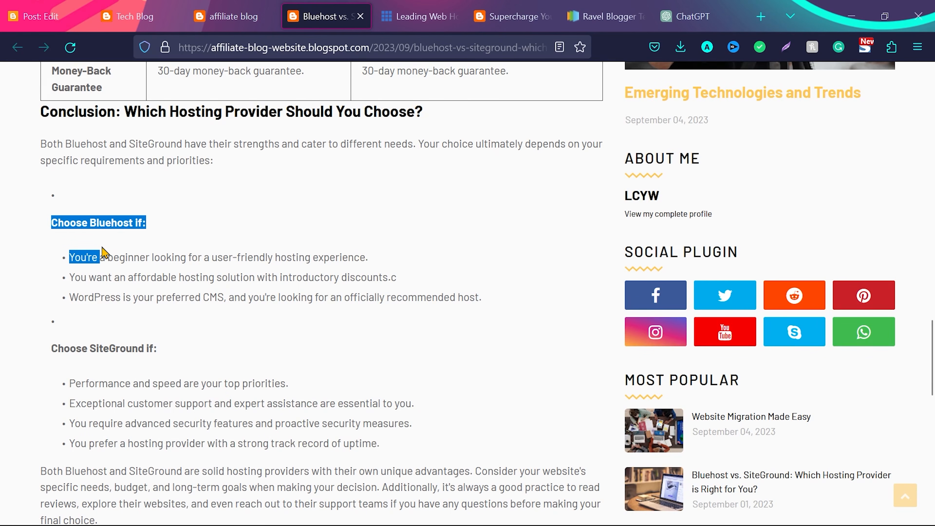
left_click(46, 221)
left_click_drag(56, 251, 157, 295)
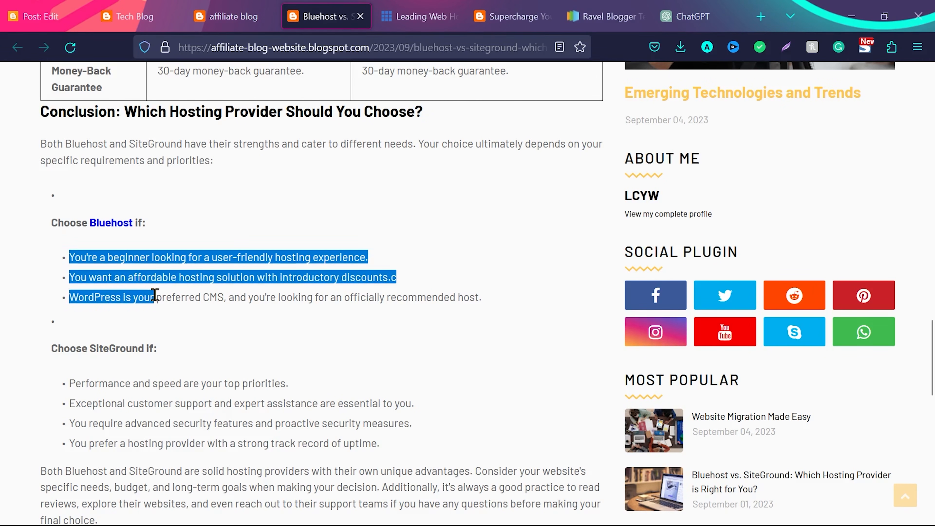
scroll(42, 239, "down", 3)
left_click(42, 238)
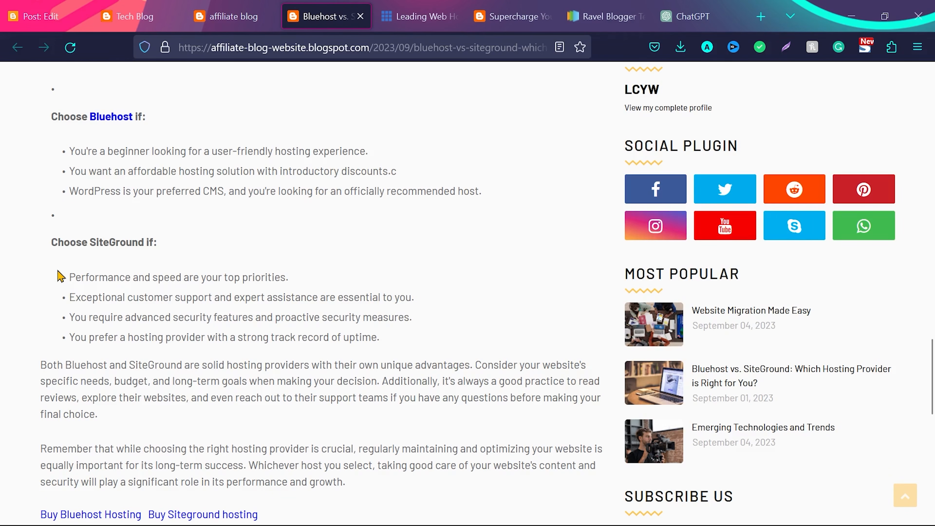
left_click_drag(62, 274, 281, 365)
left_click(280, 364)
scroll(281, 365, "down", 3)
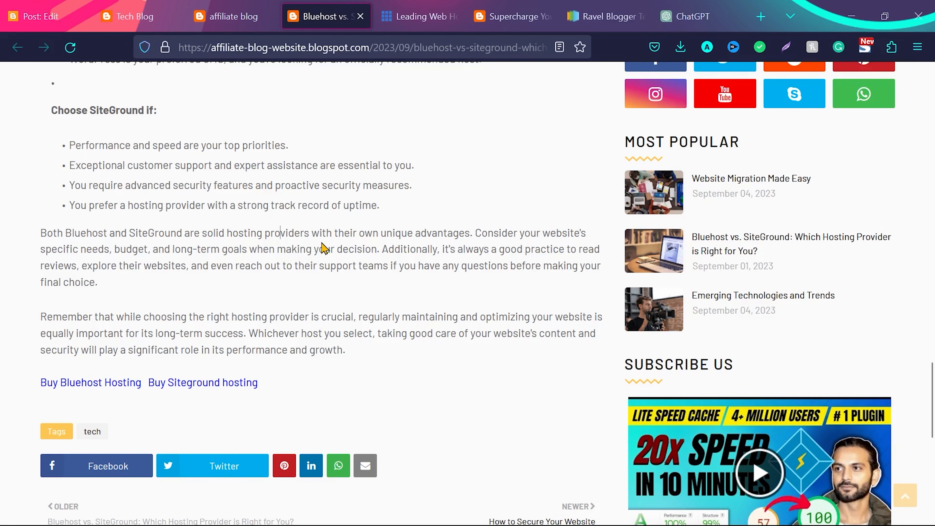
scroll(329, 146, "up", 20)
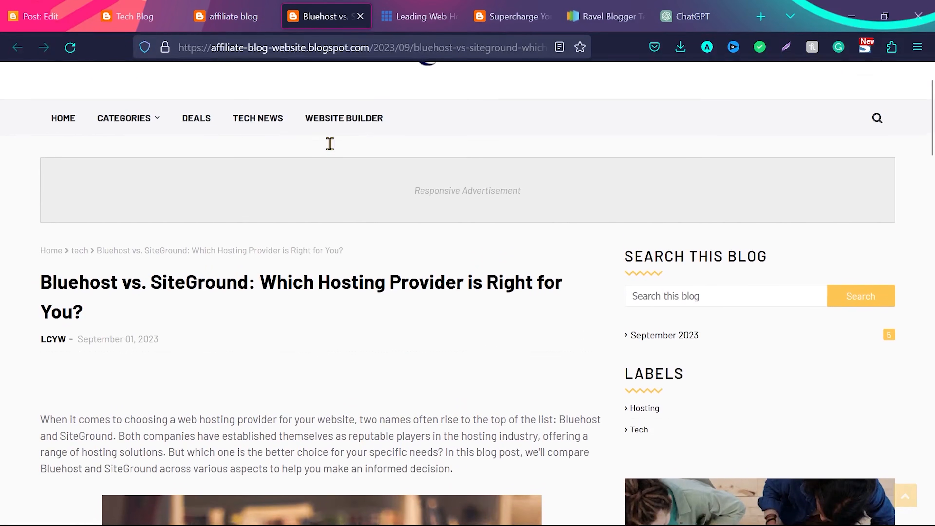
scroll(332, 211, "up", 1)
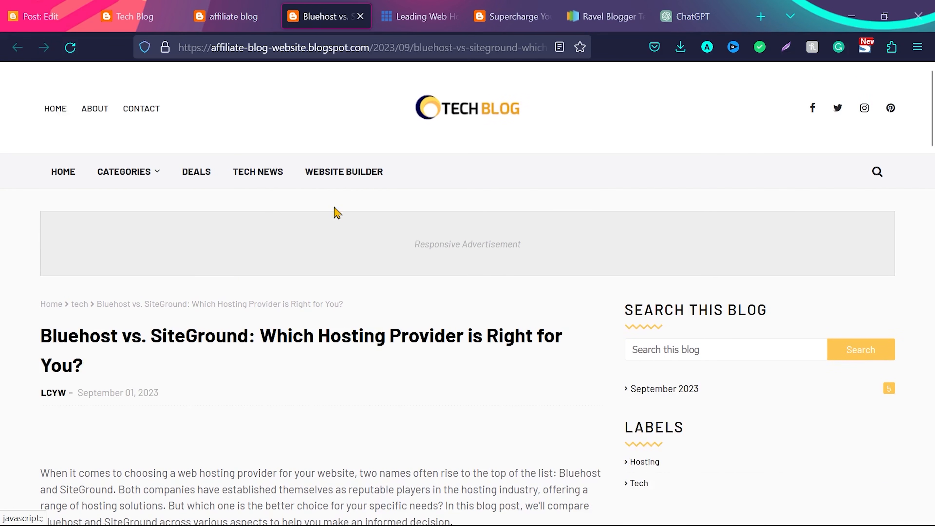
Open the WP Rocket product post and examine its title and featured image, checking the WP Rocket affiliate link page on ShareASale
left_click(503, 6)
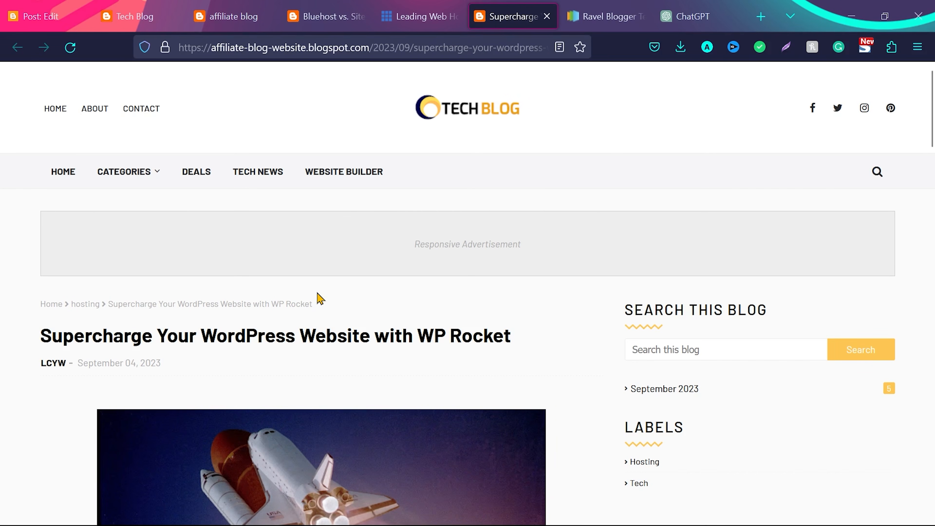
scroll(320, 299, "down", 5)
left_click_drag(41, 206, 507, 203)
left_click(506, 204)
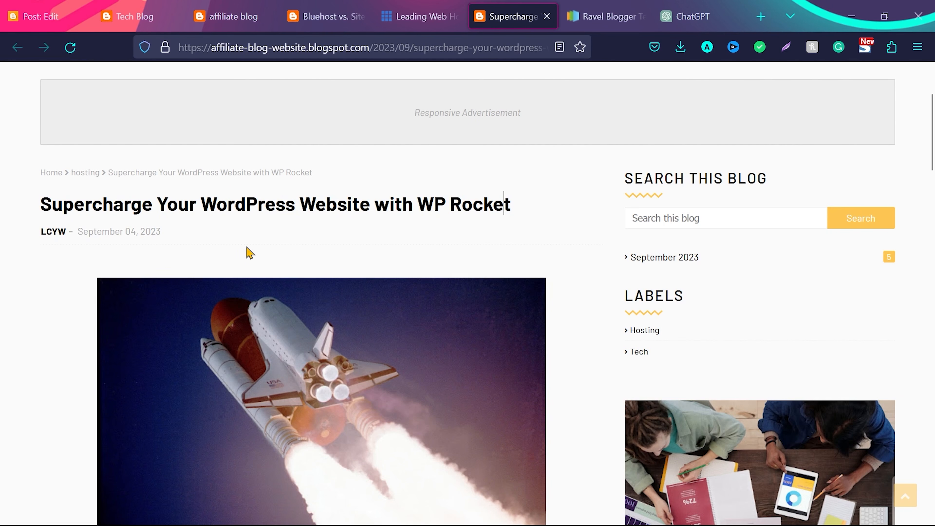
scroll(251, 253, "down", 2)
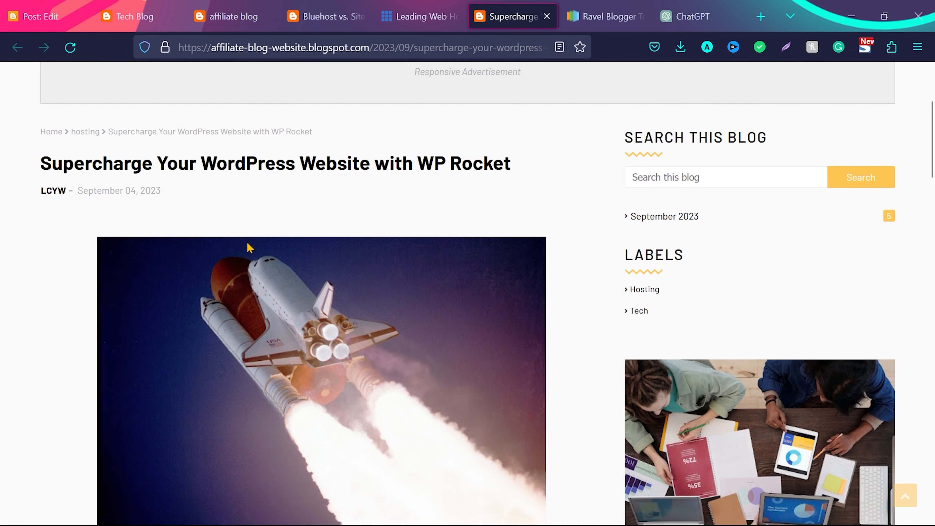
left_click_drag(40, 158, 482, 158)
left_click(40, 216)
scroll(40, 217, "down", 10)
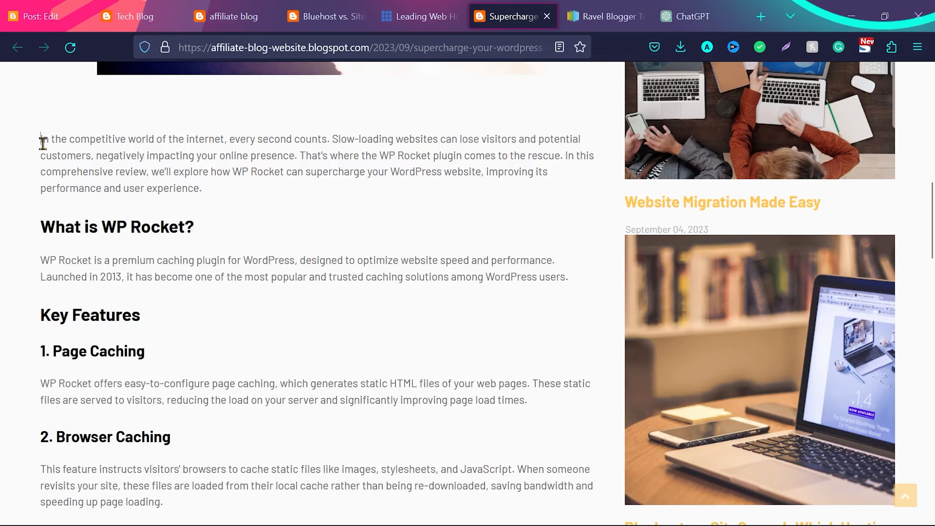
Examine the WP Rocket post's introduction, "What is WP Rocket?" section and numbered key features
left_click_drag(41, 142, 223, 189)
left_click(39, 229)
left_click_drag(39, 229, 162, 220)
left_click(161, 222)
scroll(132, 233, "down", 3)
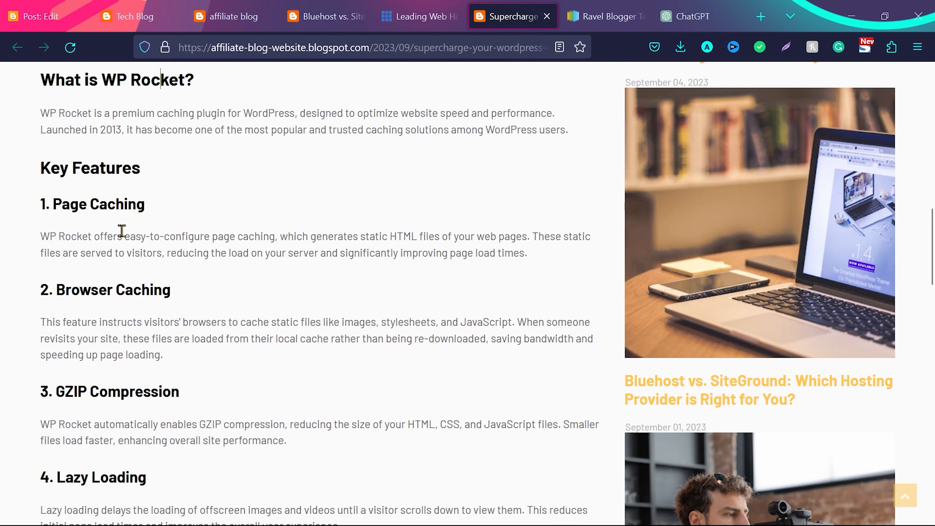
scroll(122, 230, "down", 4)
scroll(122, 230, "down", 2)
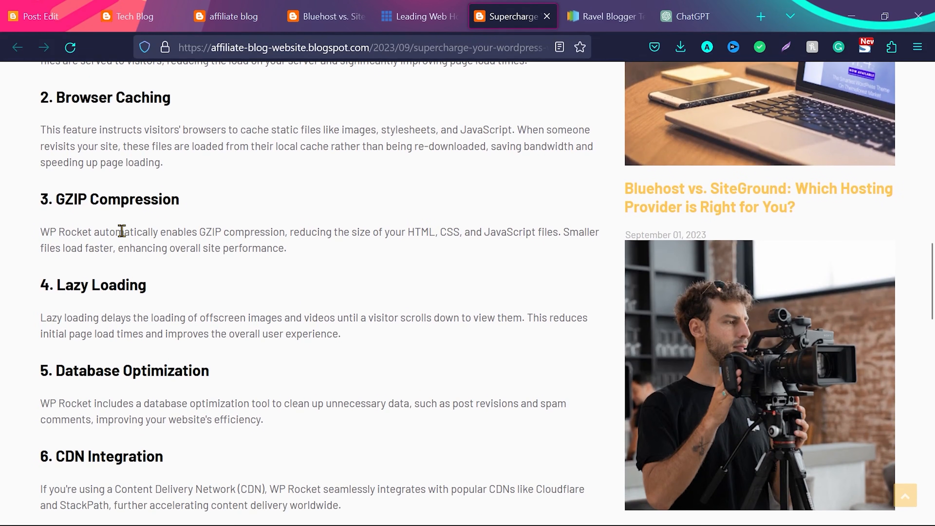
scroll(122, 231, "down", 4)
scroll(121, 232, "down", 8)
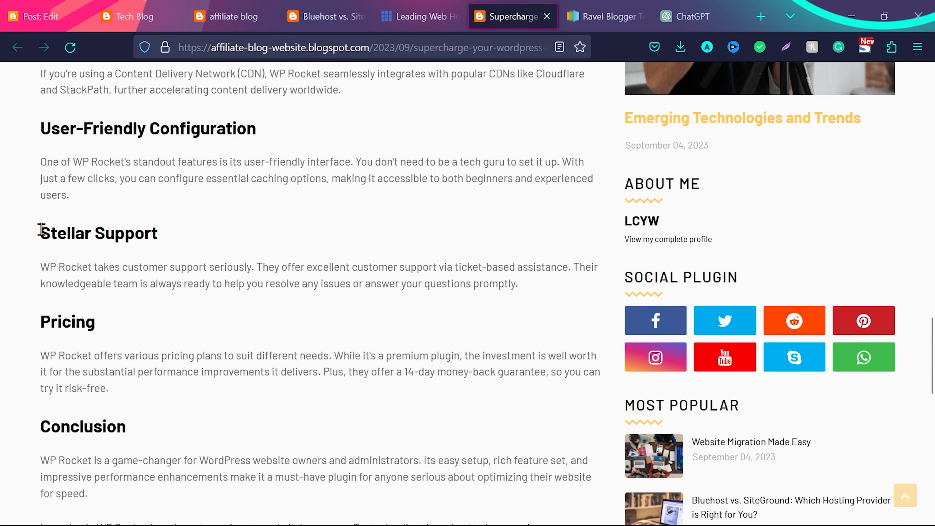
Examine the WP Rocket post's support, pricing and conclusion sections and its closing "Buy WP Rocket" affiliate link
left_click_drag(42, 233, 168, 233)
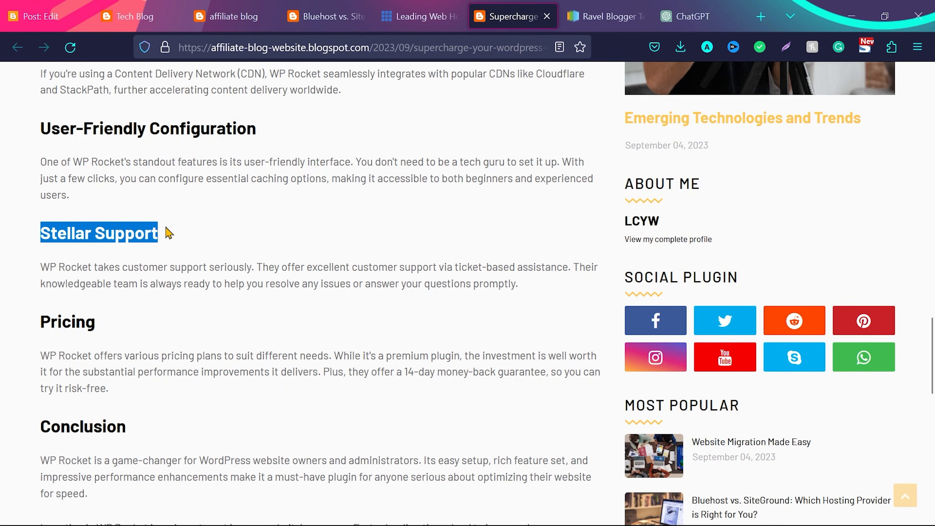
scroll(192, 311, "down", 3)
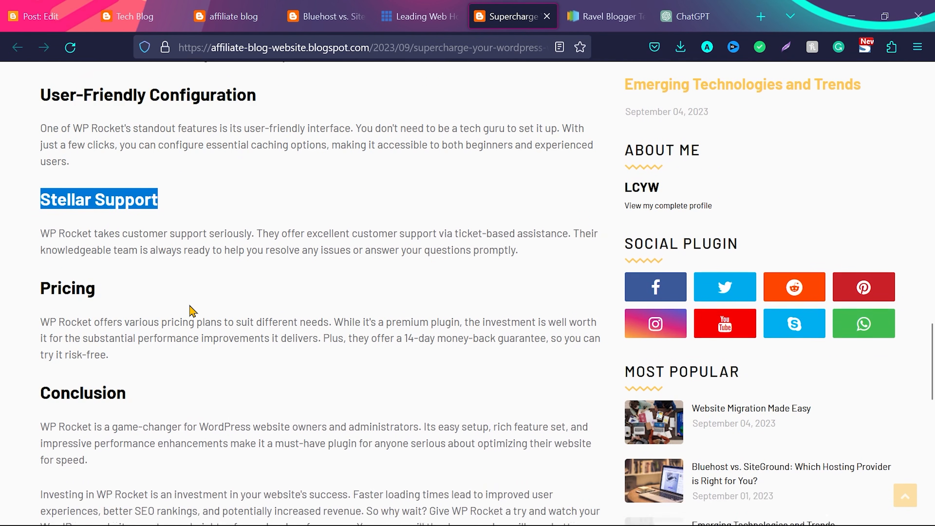
scroll(42, 230, "down", 2)
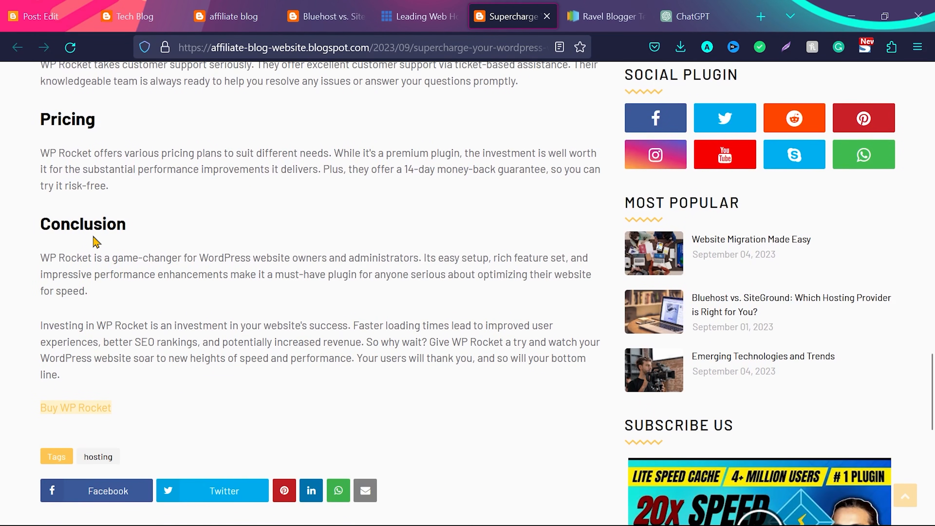
scroll(94, 232, "down", 2)
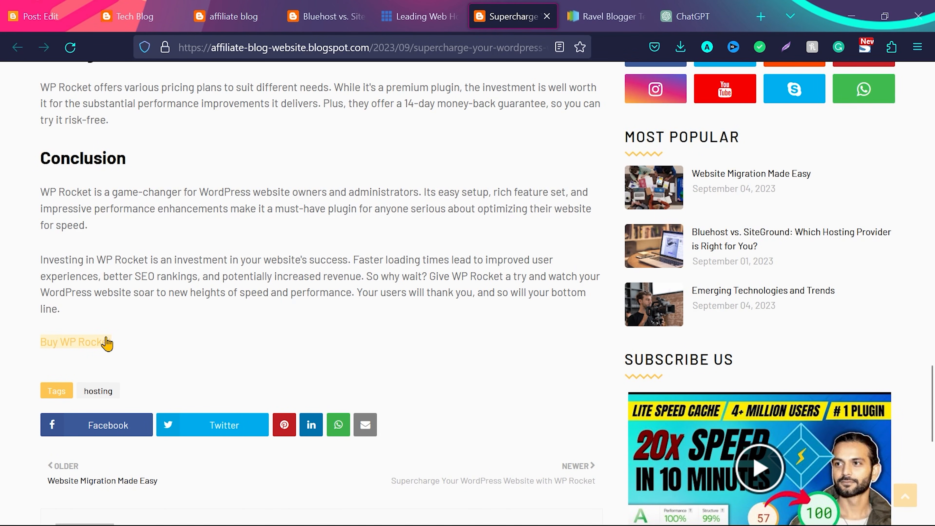
scroll(250, 307, "up", 10)
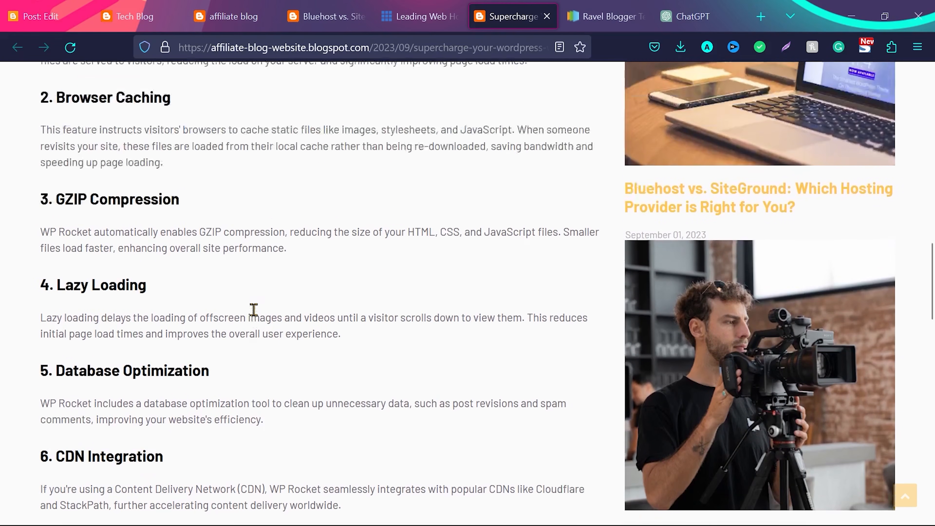
scroll(257, 316, "up", 10)
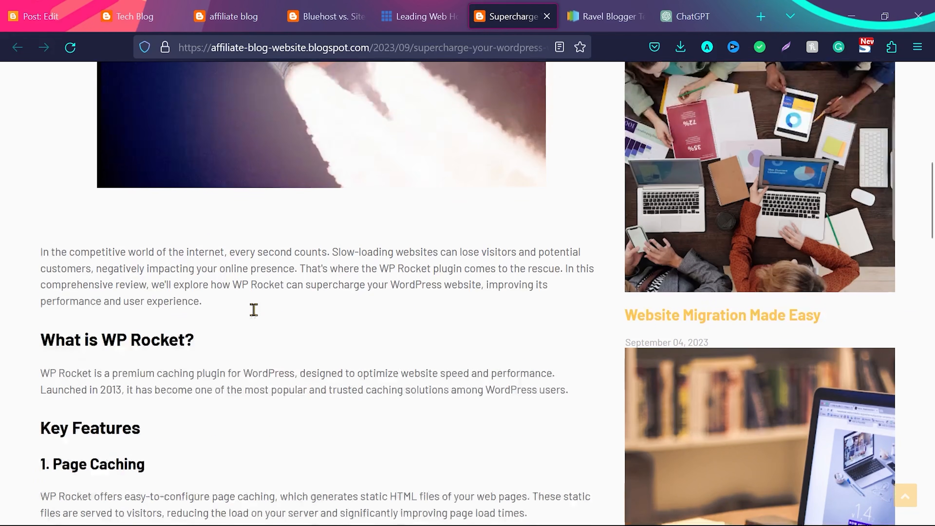
scroll(255, 317, "up", 2)
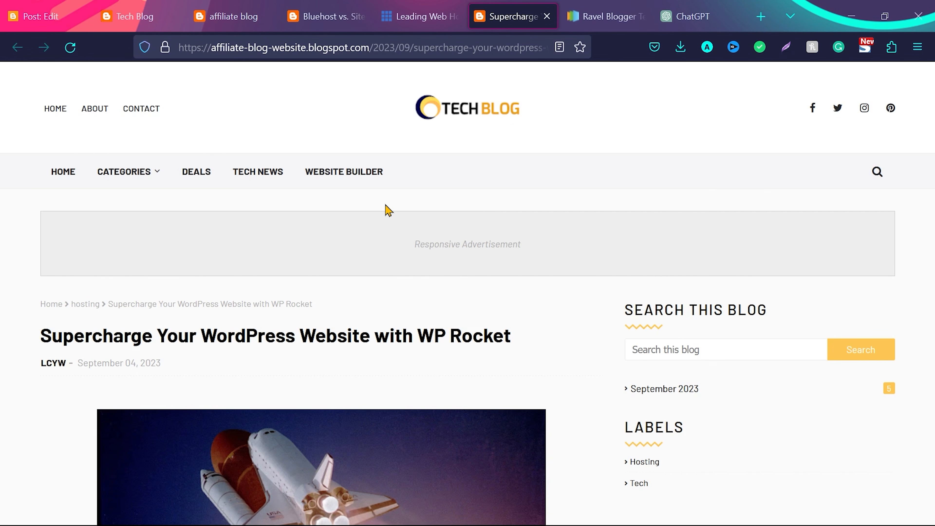
Title the blank Blogger post "Bluehost vs. SiteGround: Which Hosting Provider is Right for You?" and place the cursor in its body
left_click(47, 17)
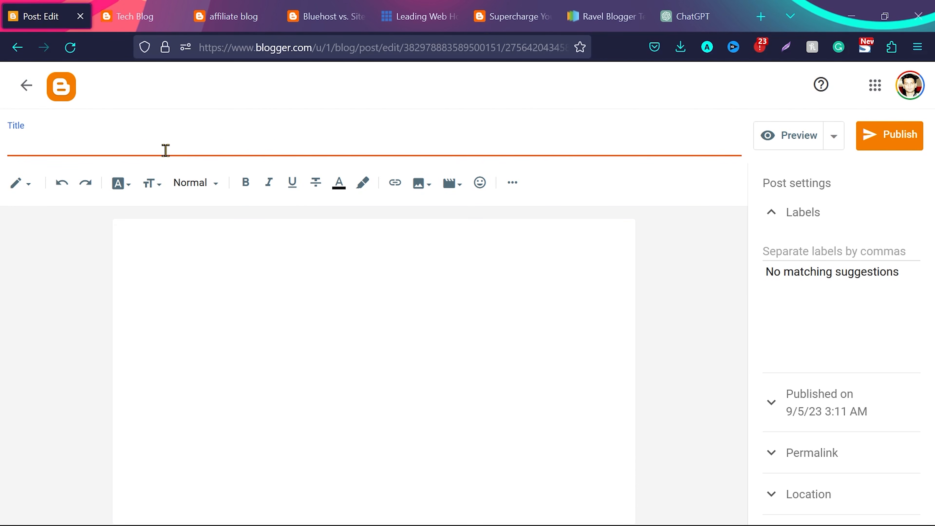
type("Bluehost vs. SiteGround: Which Hosting Provider is Right for You?")
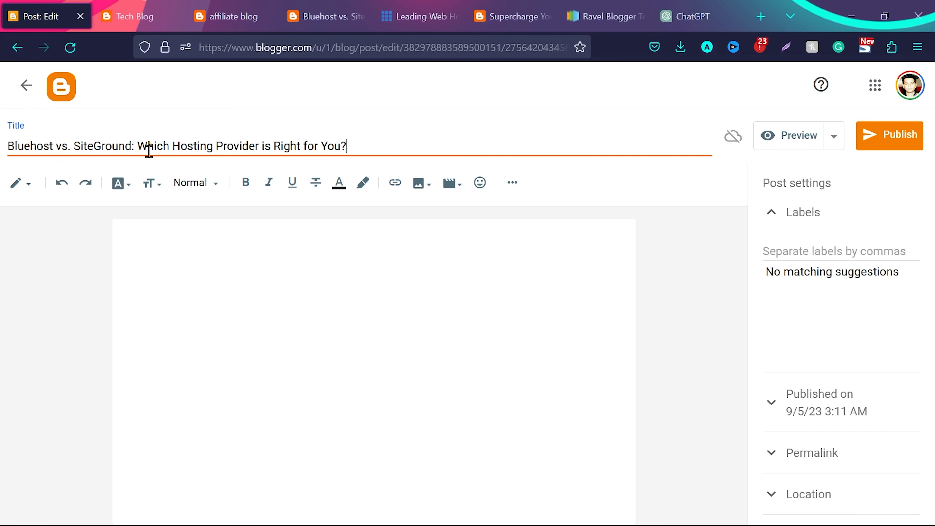
left_click(314, 318)
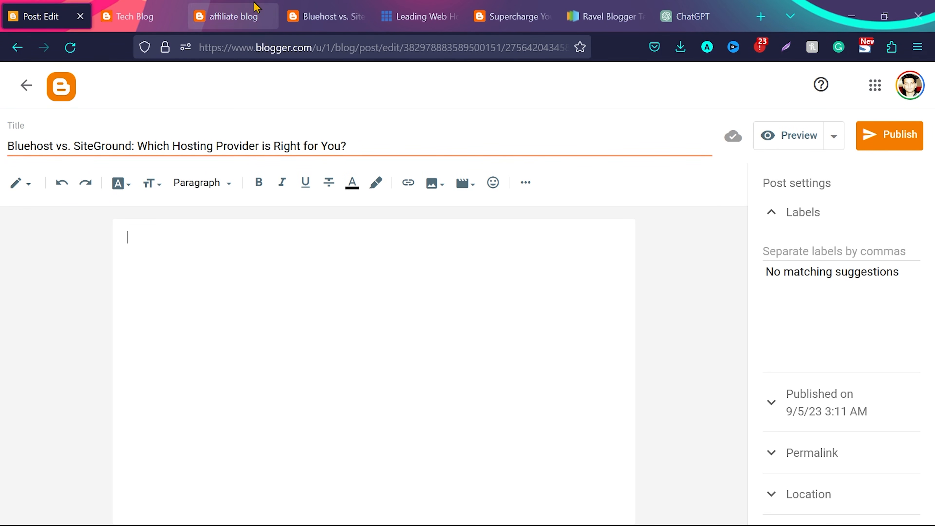
Copy the published Bluehost vs. SiteGround article text, including its buy links, into the body of the new Blogger post
left_click(324, 16)
scroll(80, 271, "down", 5)
scroll(78, 265, "down", 15)
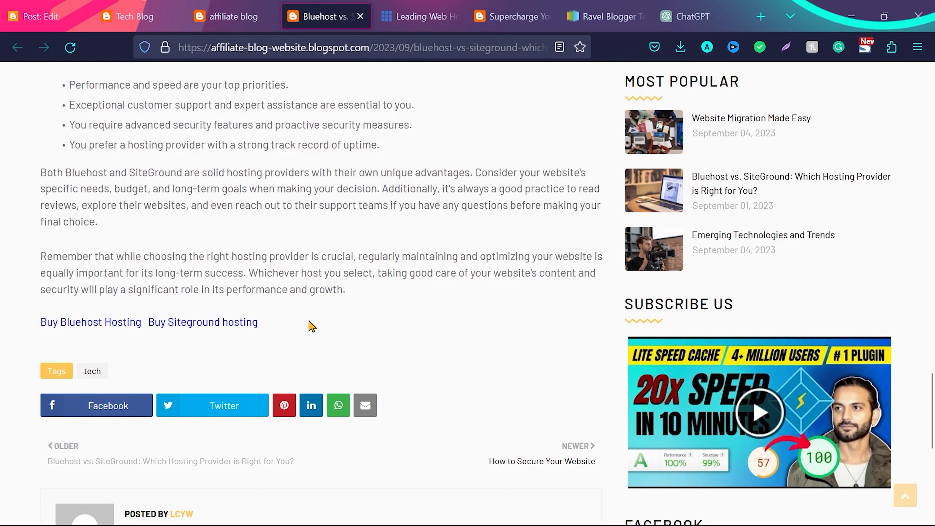
triple_click(309, 321)
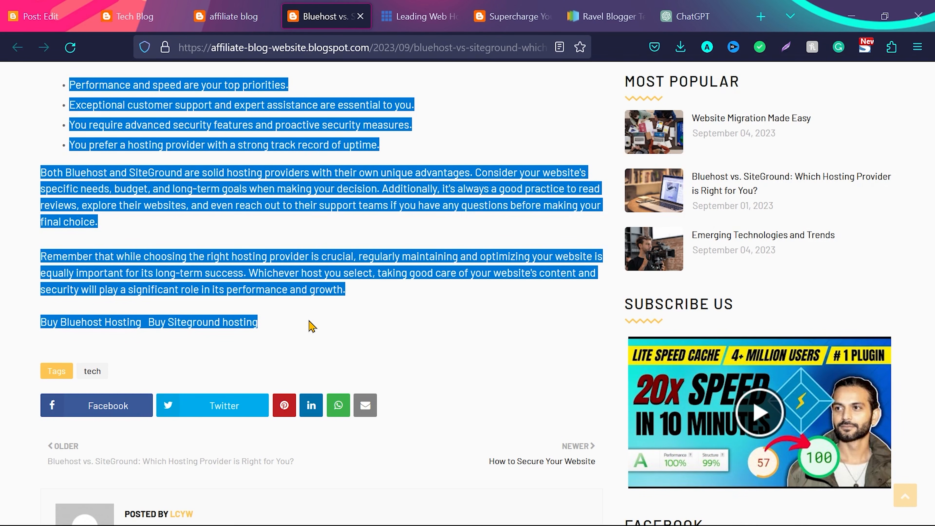
left_click(60, 9)
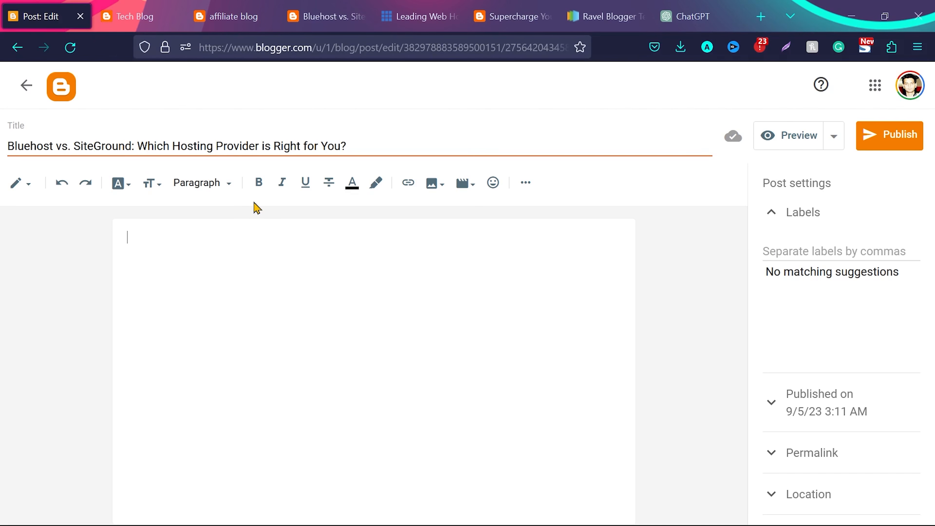
key("ctrl+v")
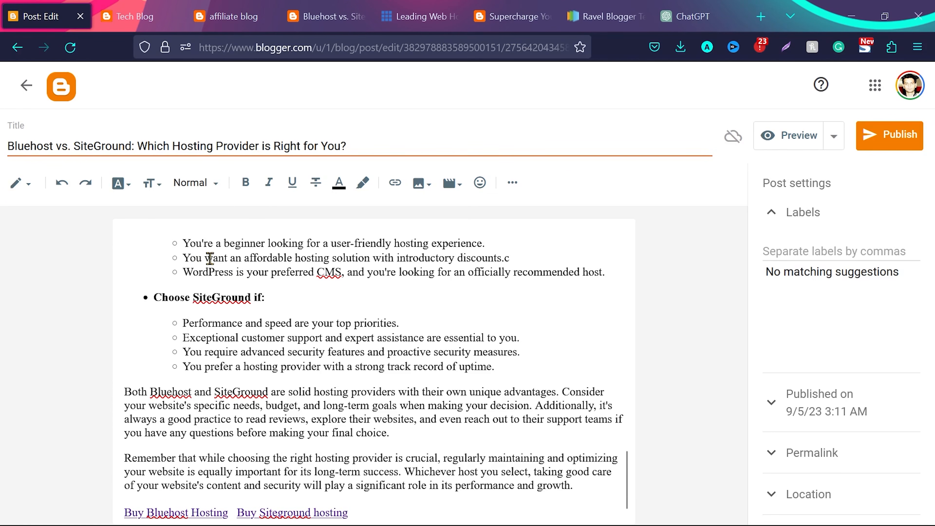
Insert an empty line above the opening paragraph of the new post
scroll(280, 280, "up", 20)
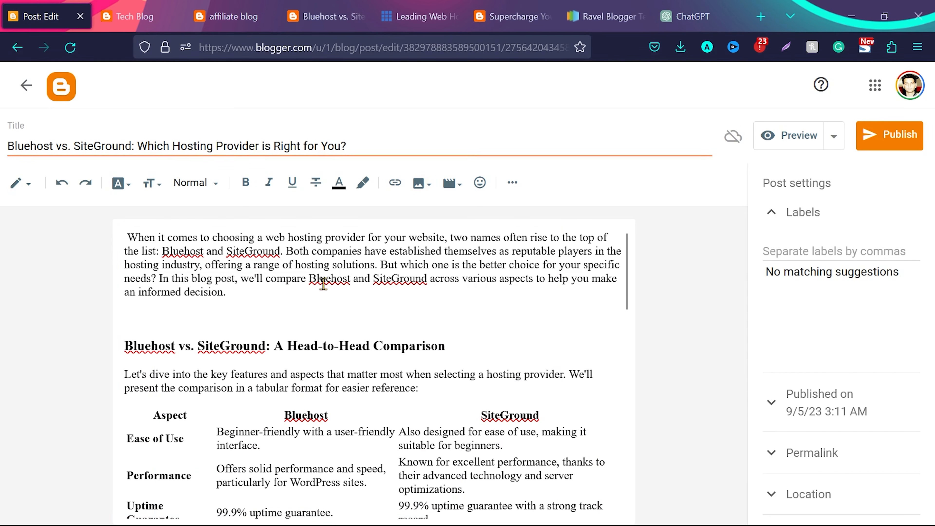
scroll(300, 336, "down", 1)
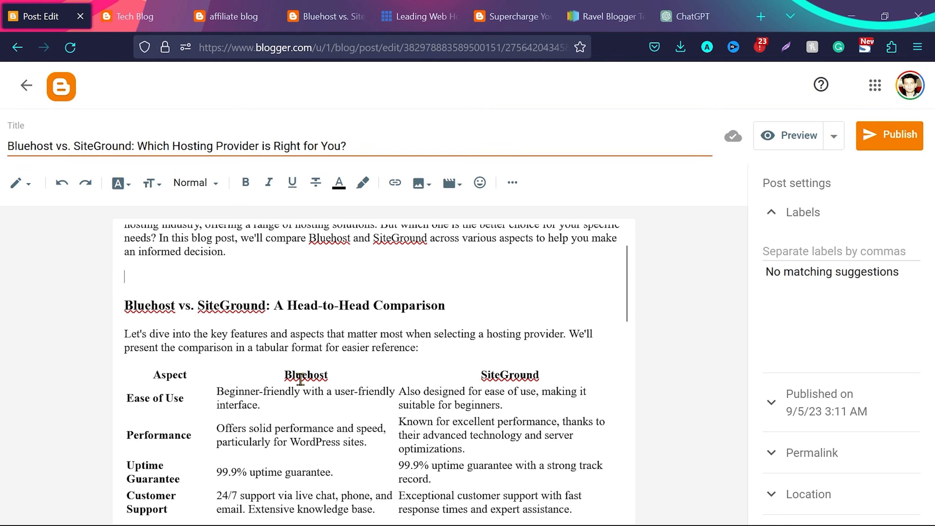
scroll(300, 380, "up", 1)
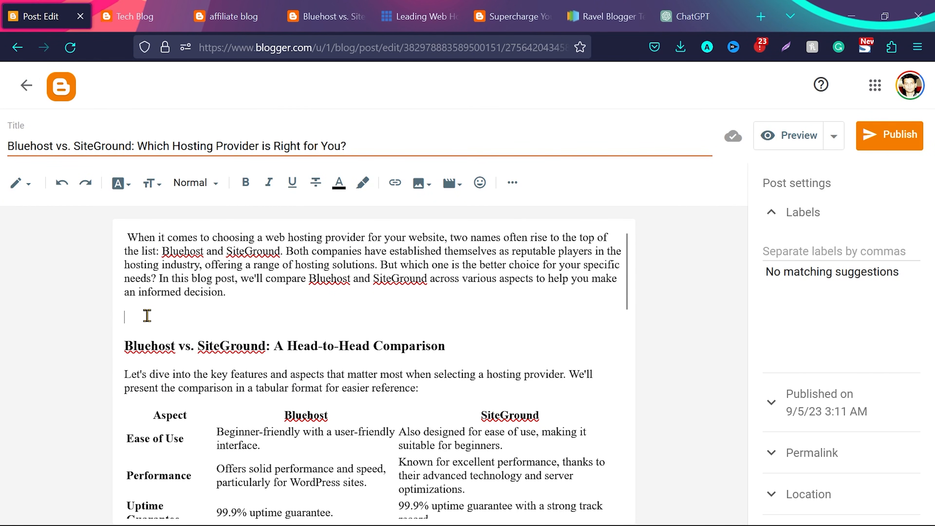
left_click(129, 238)
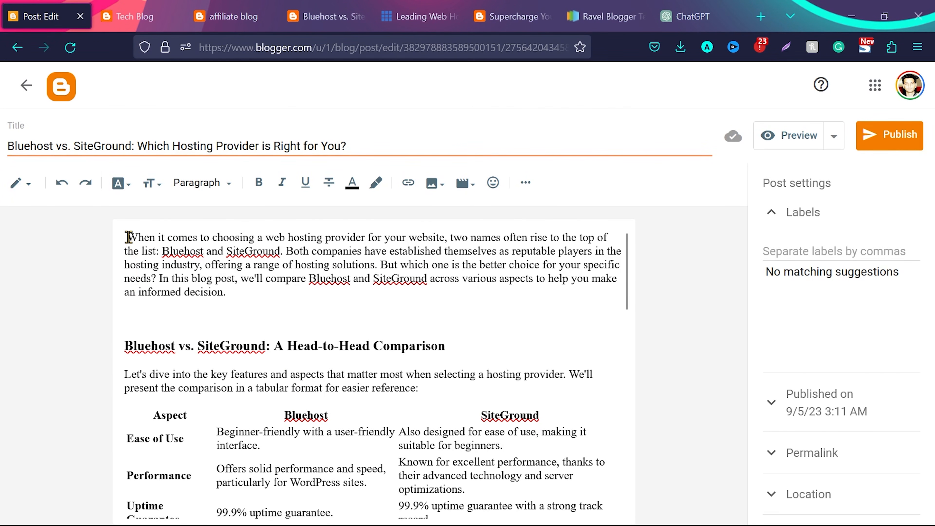
key("Return")
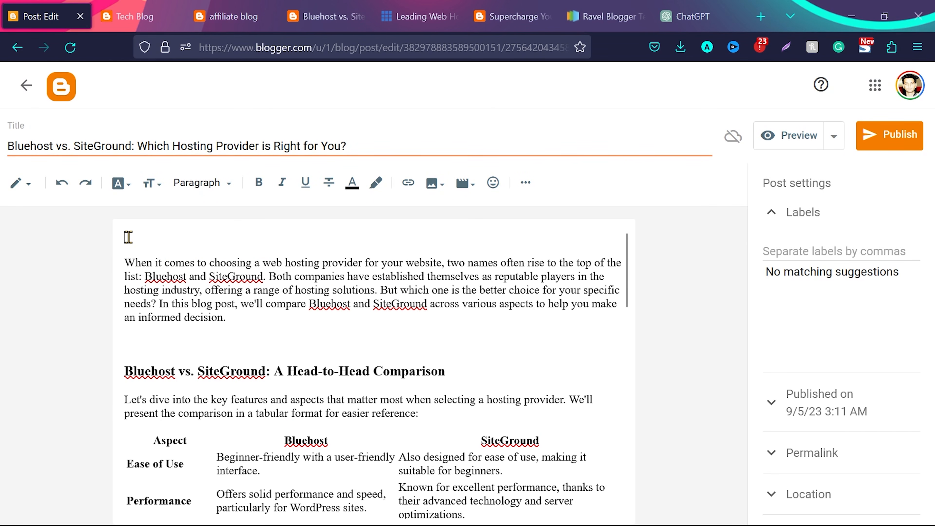
Open the free stock image sites Pexels and Pixabay in separate new tabs
left_click(760, 22)
type("pexels.com/")
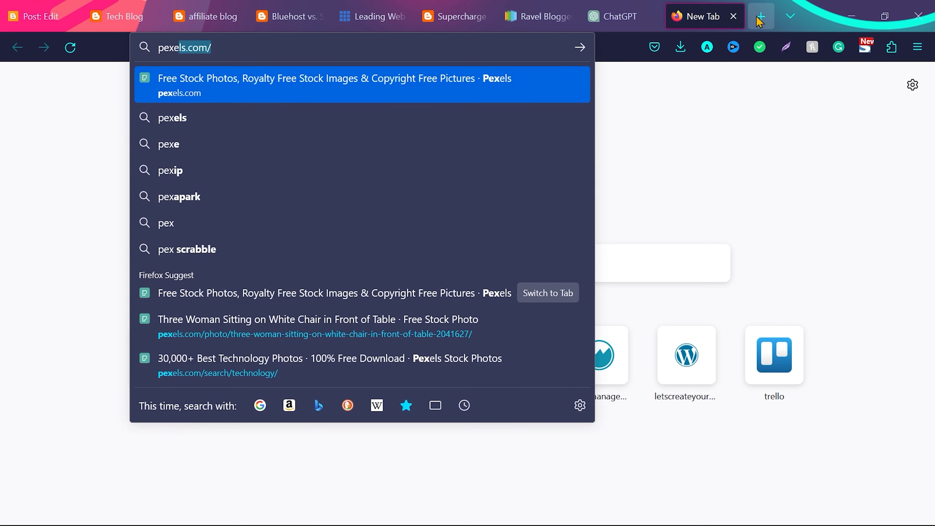
key("Return")
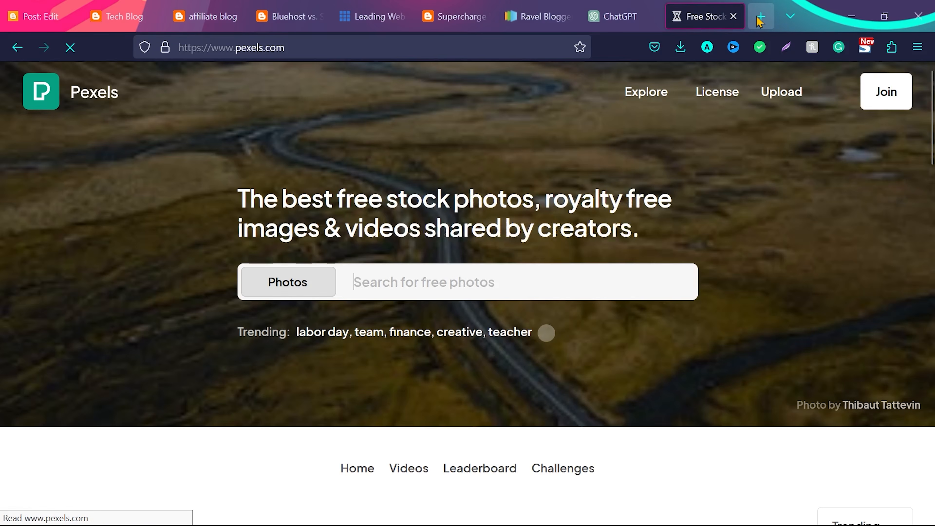
left_click(760, 21)
type("pixab")
key("Return")
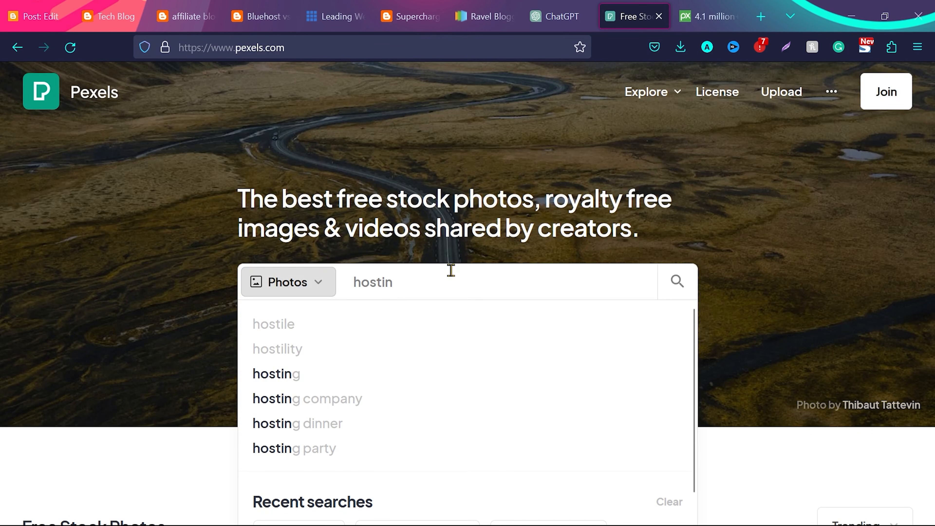
Search Pexels for "hosting" photos and look through the results
type("g")
key("Return")
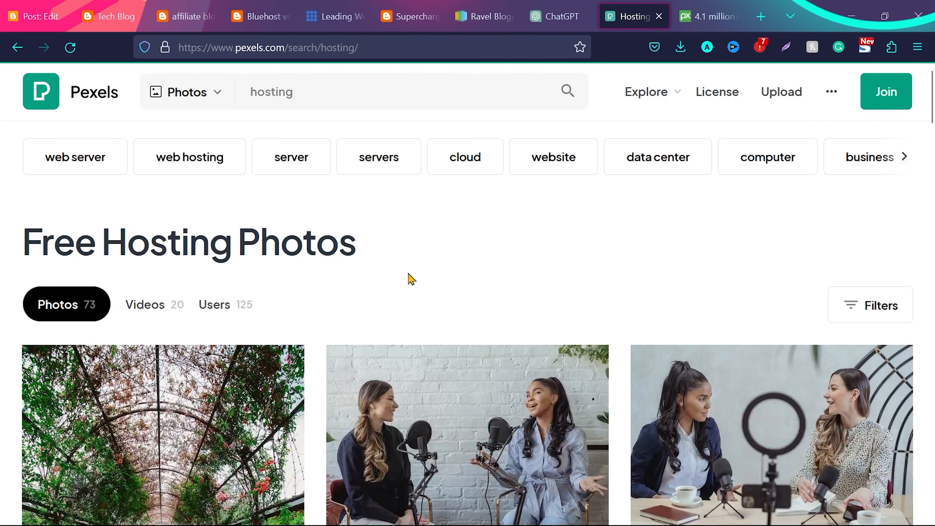
scroll(409, 278, "down", 5)
scroll(410, 278, "down", 10)
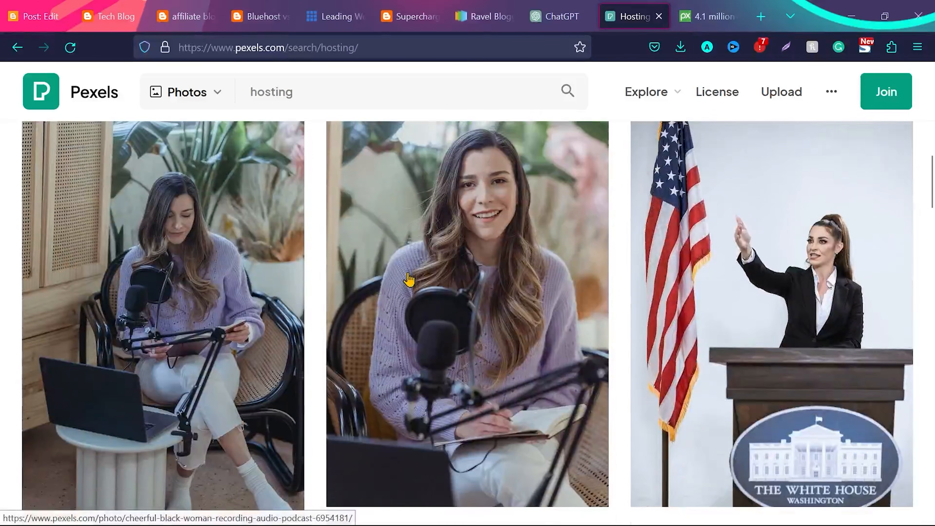
scroll(409, 278, "up", 15)
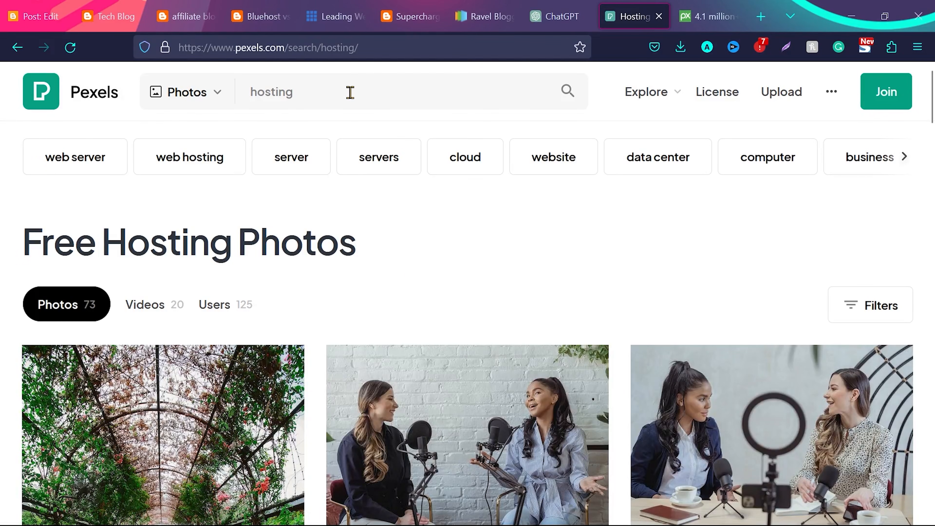
Refine the Pexels search to "web hosting" and look through the photos
left_click(350, 93)
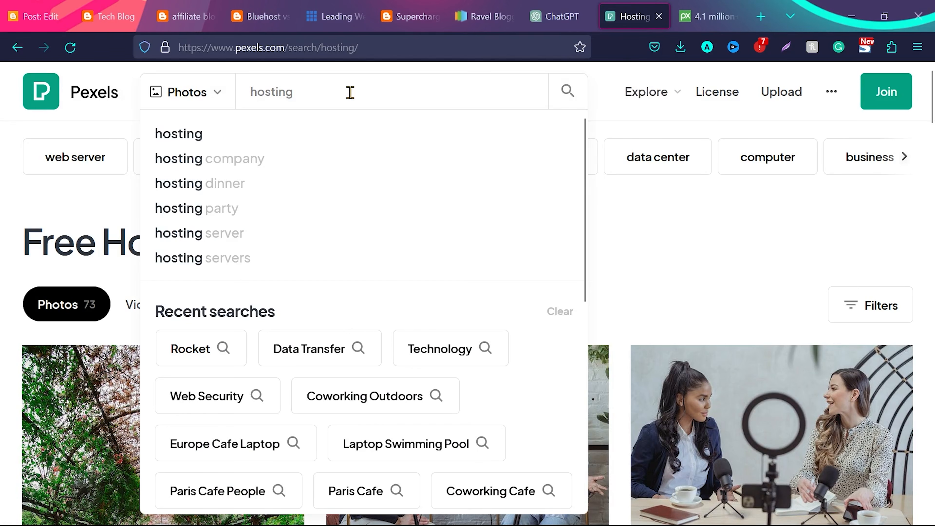
type("web")
key("Return")
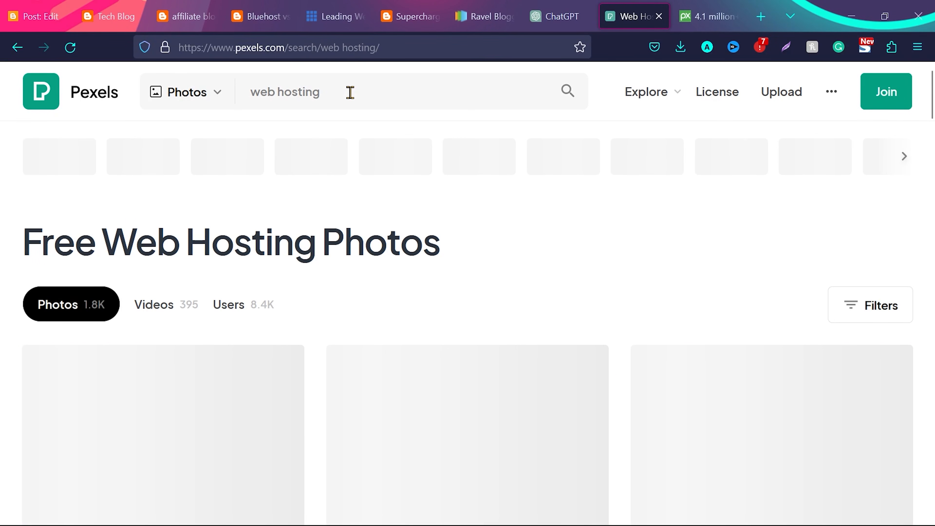
scroll(451, 270, "down", 4)
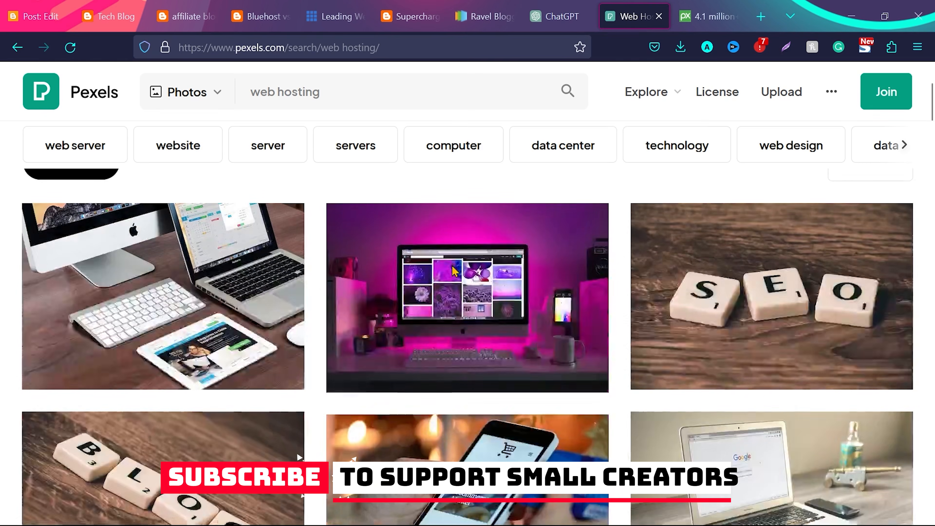
Browse further down the Pexels "web hosting" photos for a picture that suits the post
scroll(322, 336, "down", 6)
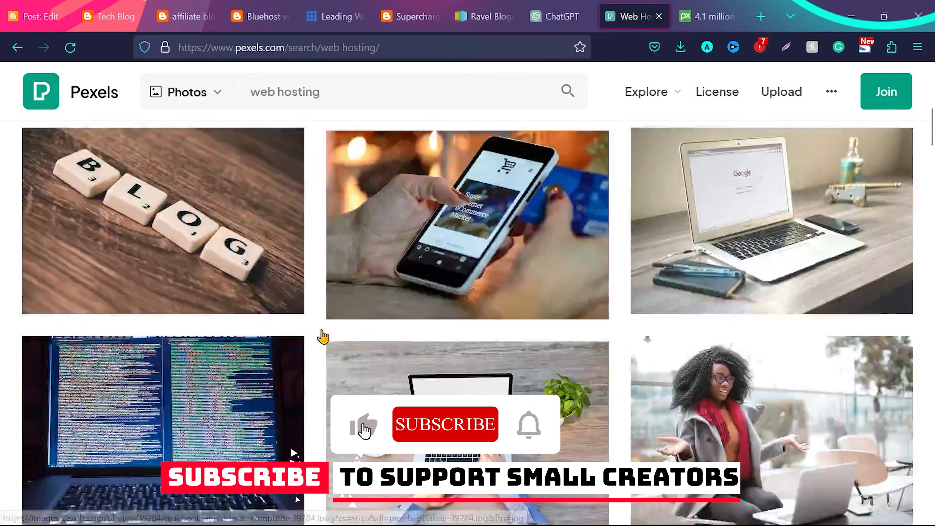
scroll(155, 361, "down", 3)
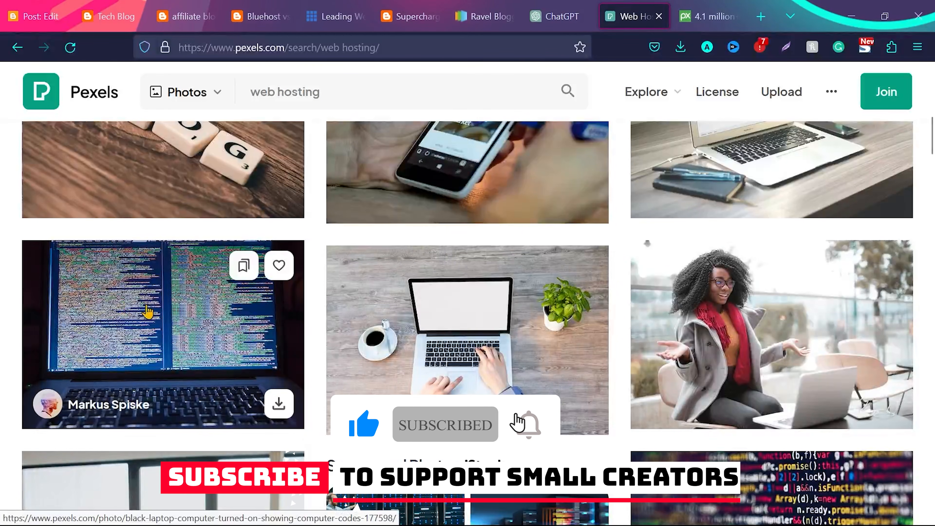
scroll(172, 310, "down", 8)
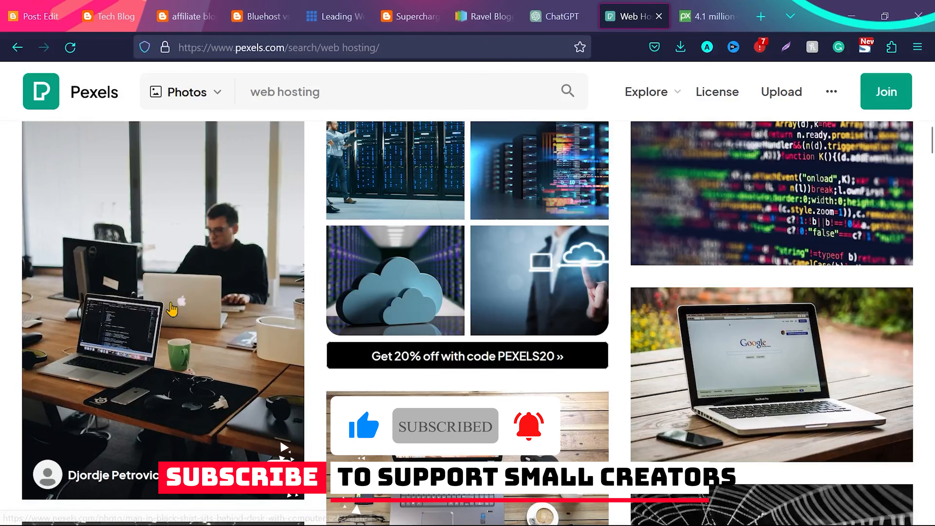
scroll(172, 309, "down", 5)
scroll(172, 310, "down", 2)
scroll(172, 310, "up", 15)
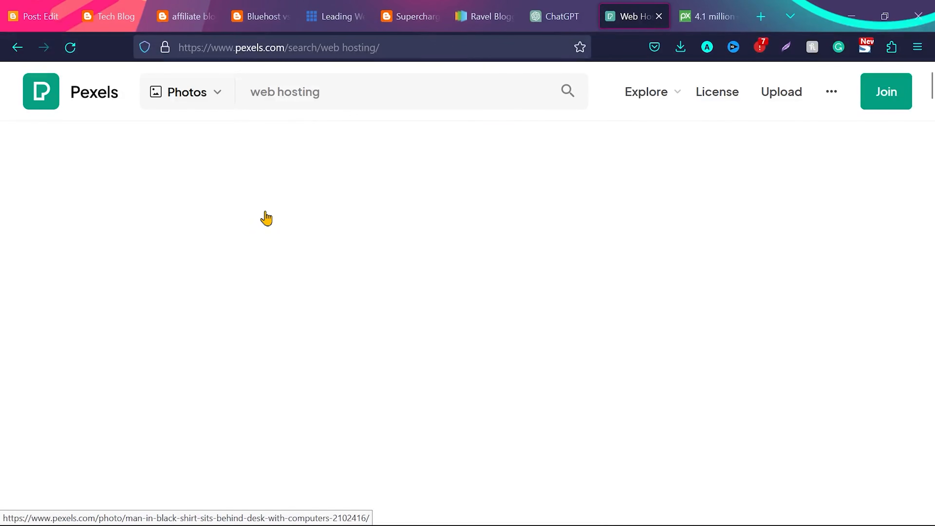
Search Pexels for "fitness goals" photos and look through the results
left_click(355, 82)
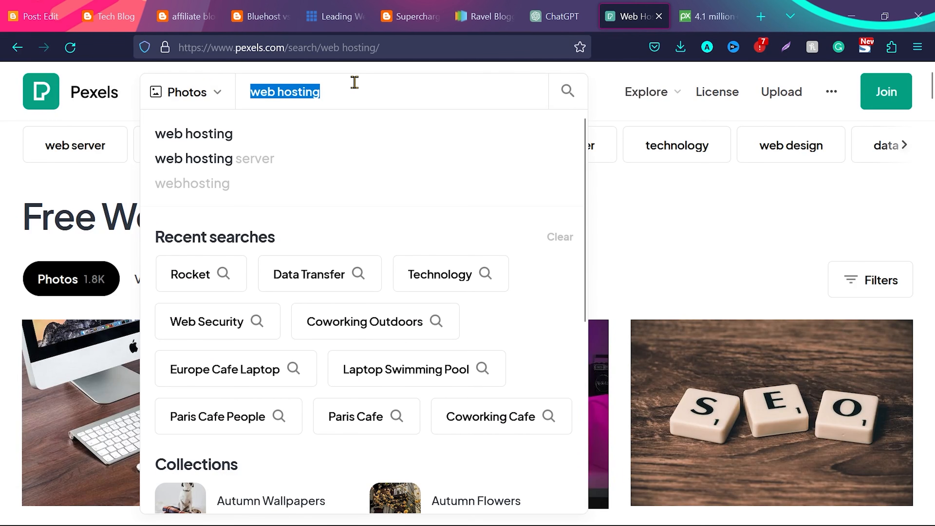
type("fitness goals")
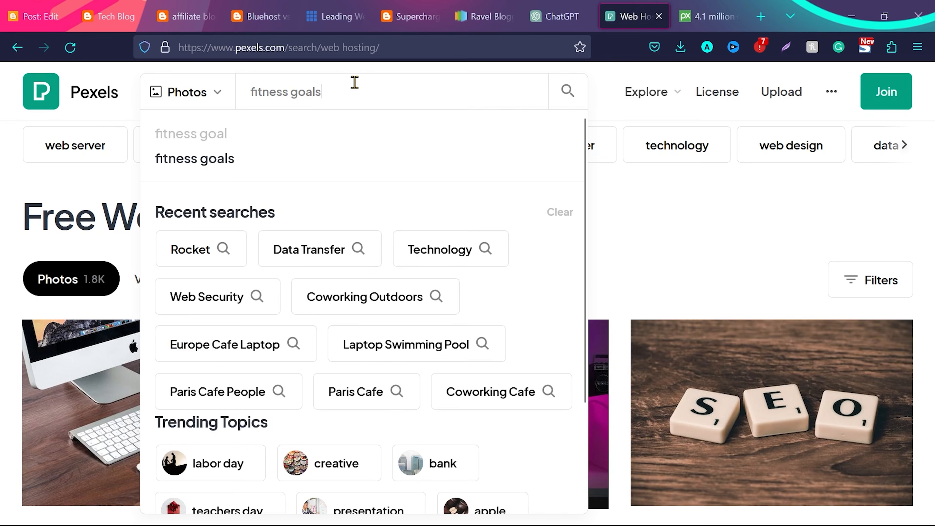
key("Return")
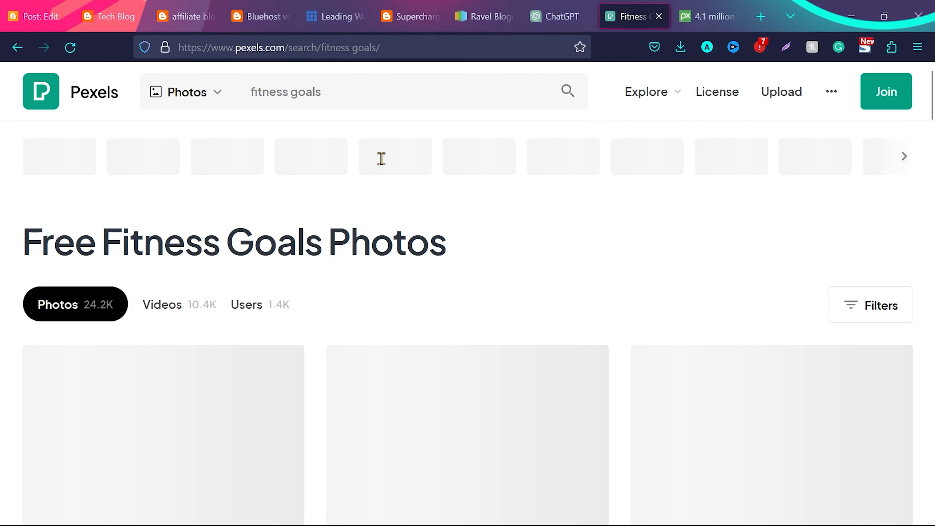
scroll(450, 258, "down", 8)
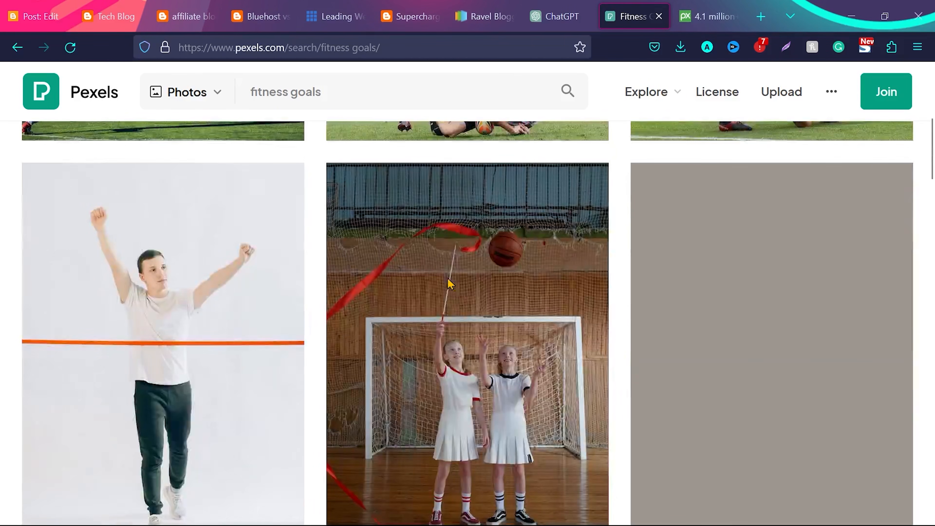
scroll(451, 284, "down", 10)
scroll(449, 269, "down", 4)
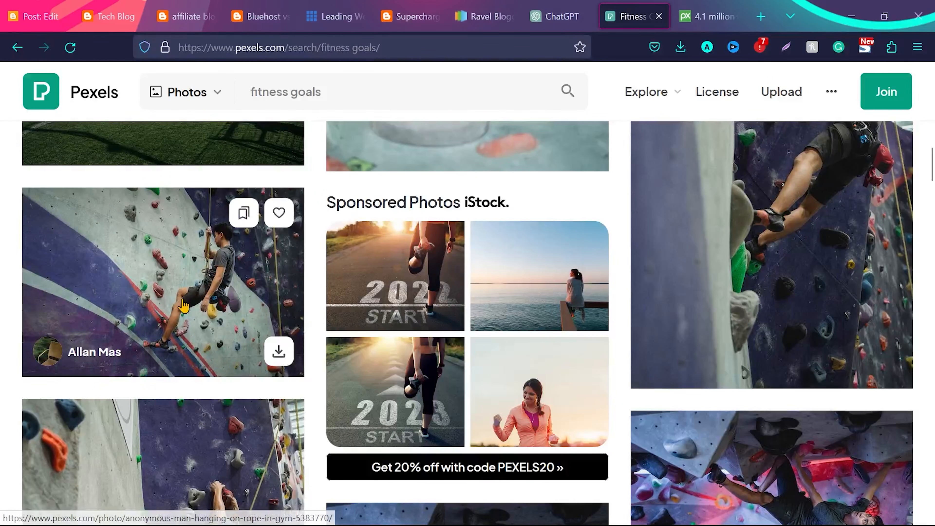
Return to the "web hosting" results and download the photo of the Apple desktop, laptop and tablet on a wooden desk
left_click(17, 47)
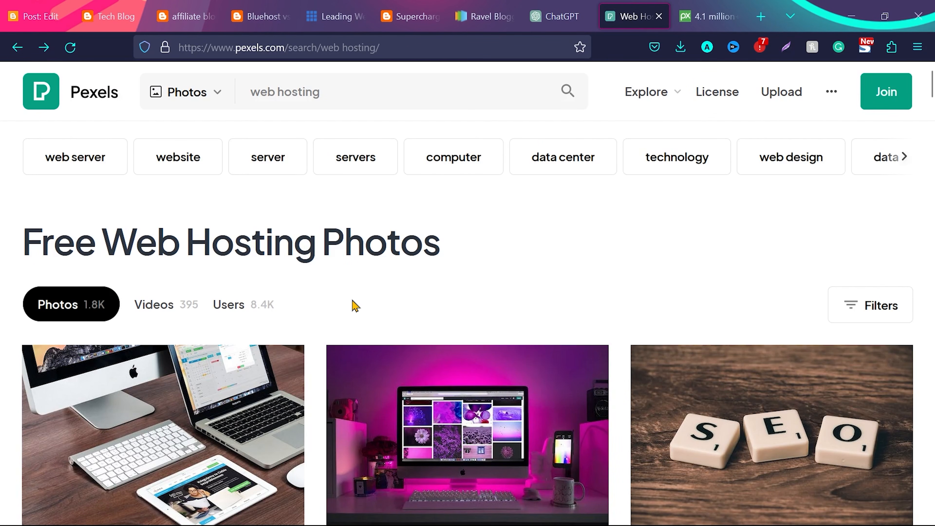
scroll(354, 305, "down", 5)
scroll(158, 258, "up", 2)
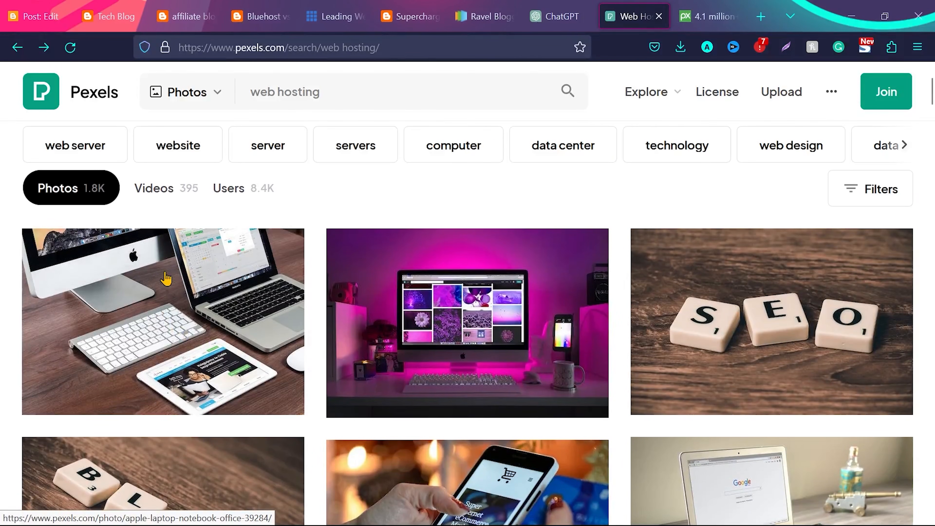
left_click(166, 276)
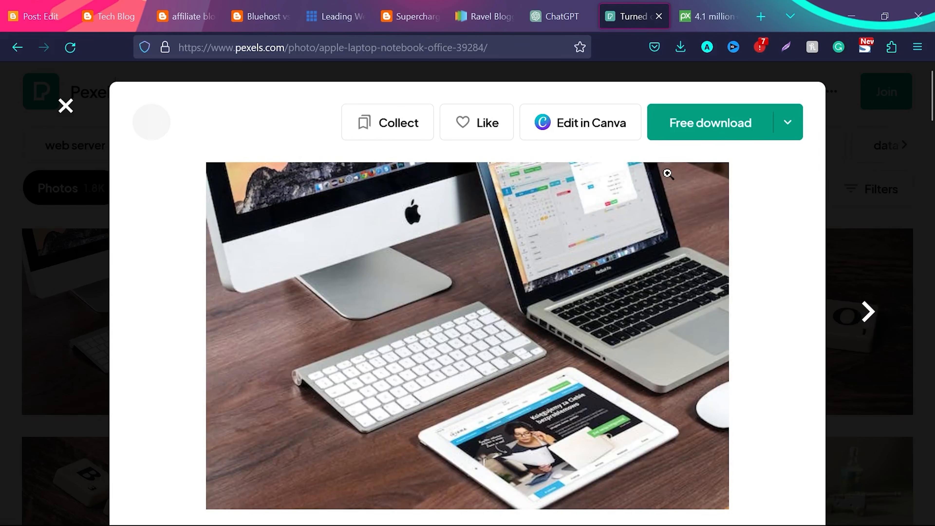
left_click(704, 123)
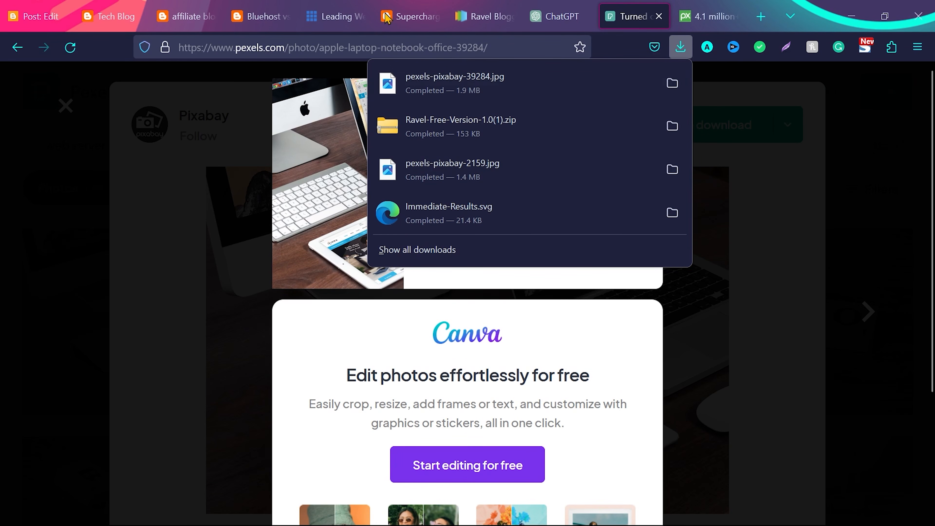
Switch to the Blogger post, insert pexels-pixabay-39284.jpg from Downloads above the opening paragraph, and enlarge the image towards the text width
left_click(42, 6)
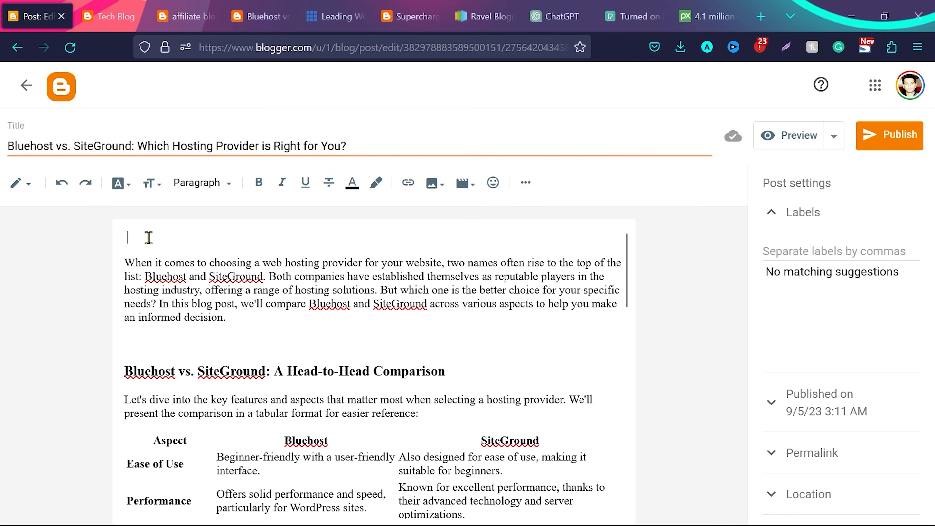
left_click(436, 188)
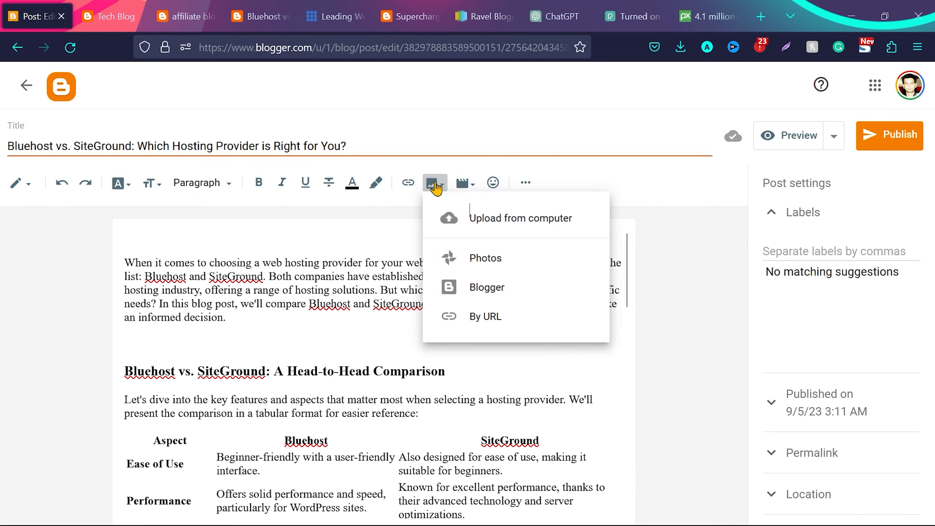
left_click(503, 221)
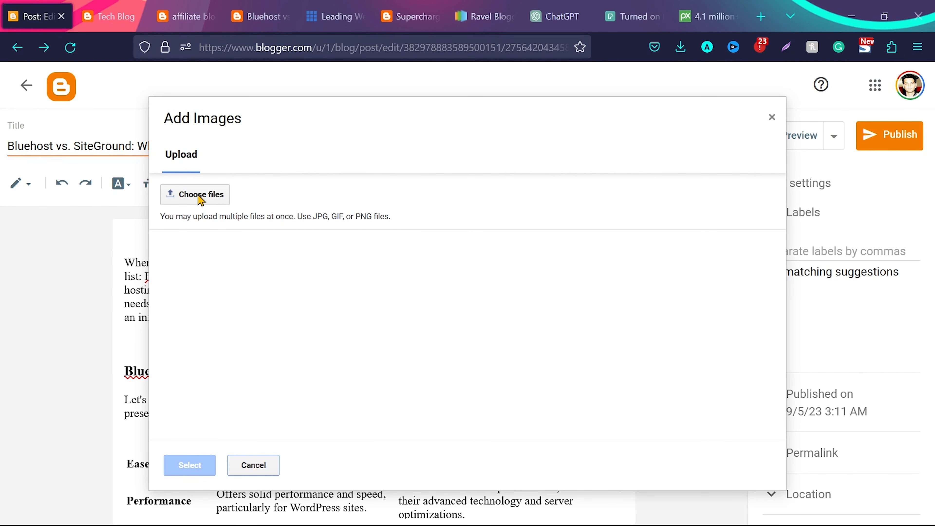
left_click(199, 197)
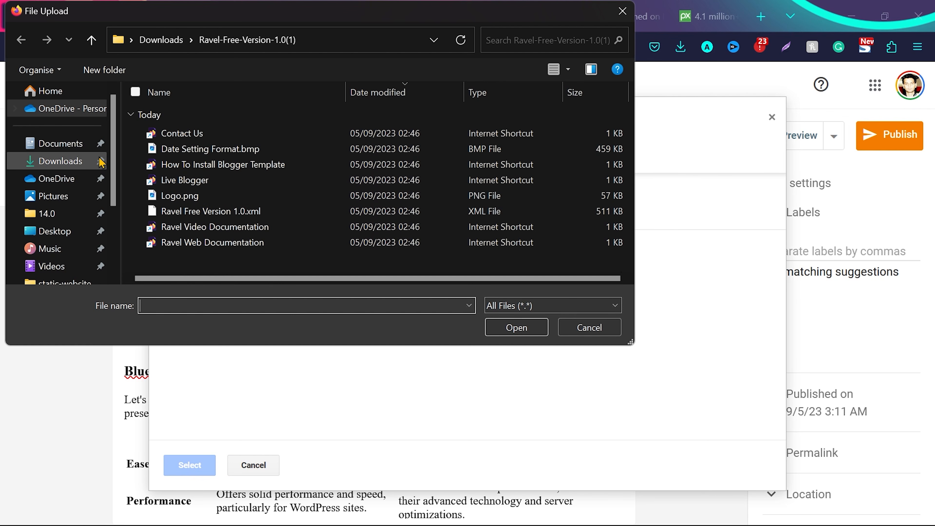
left_click(72, 162)
left_click(216, 136)
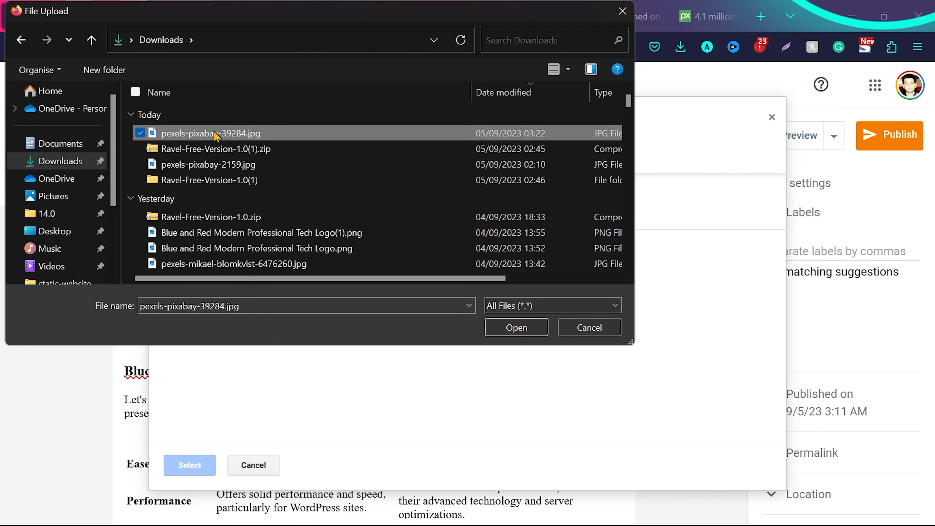
double_click(217, 136)
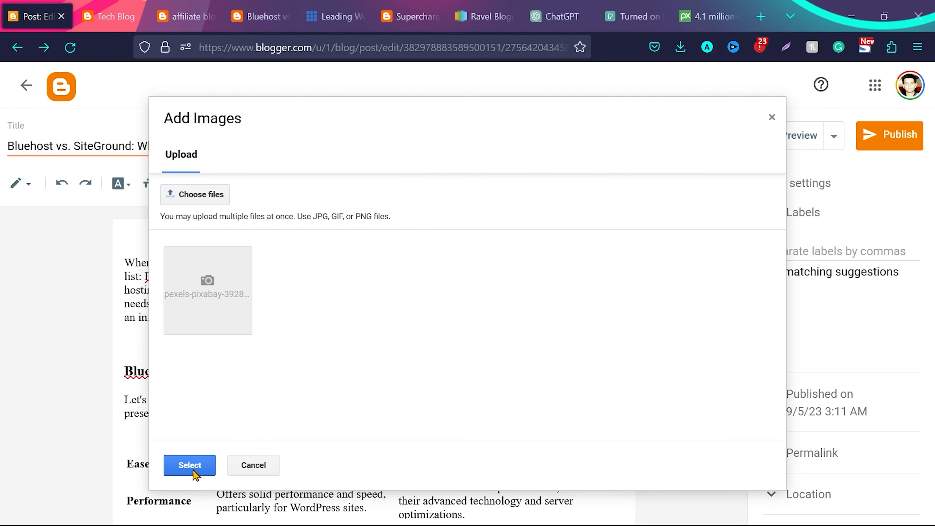
left_click(194, 467)
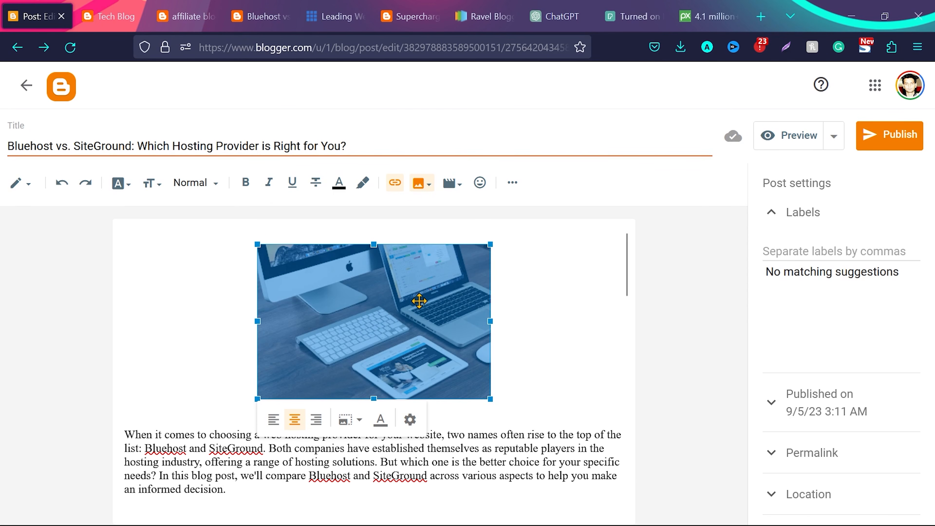
left_click_drag(493, 243, 619, 210)
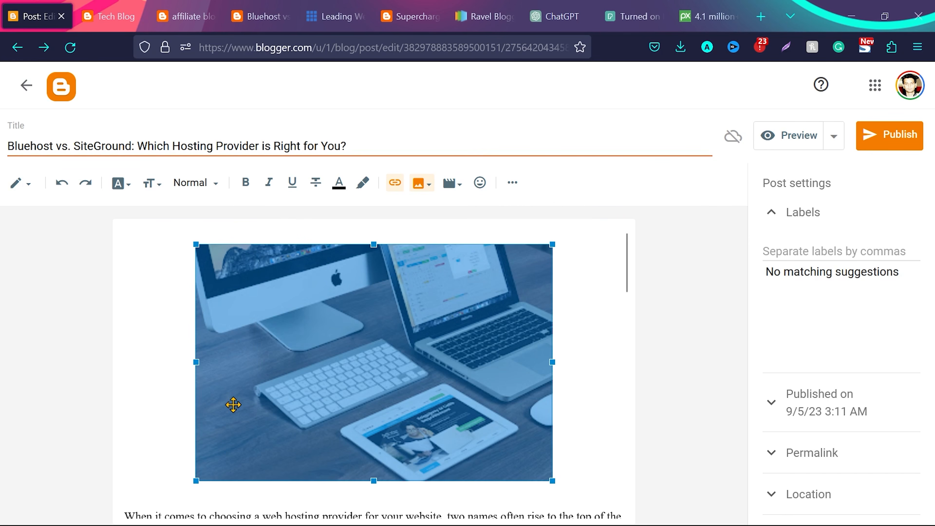
left_click_drag(195, 481, 140, 496)
Select the word "SiteGround" in the "Choose SiteGround if:" line near the end of the post
scroll(491, 392, "down", 15)
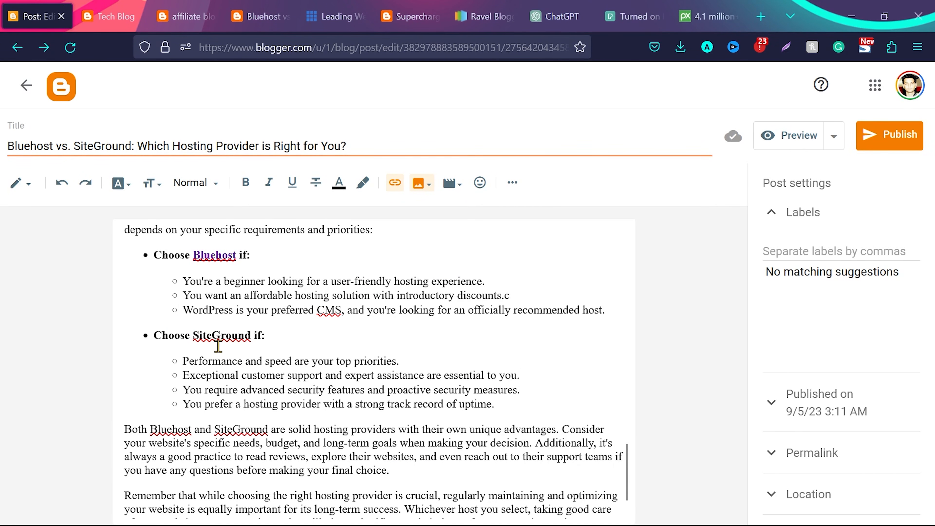
left_click_drag(194, 336, 241, 335)
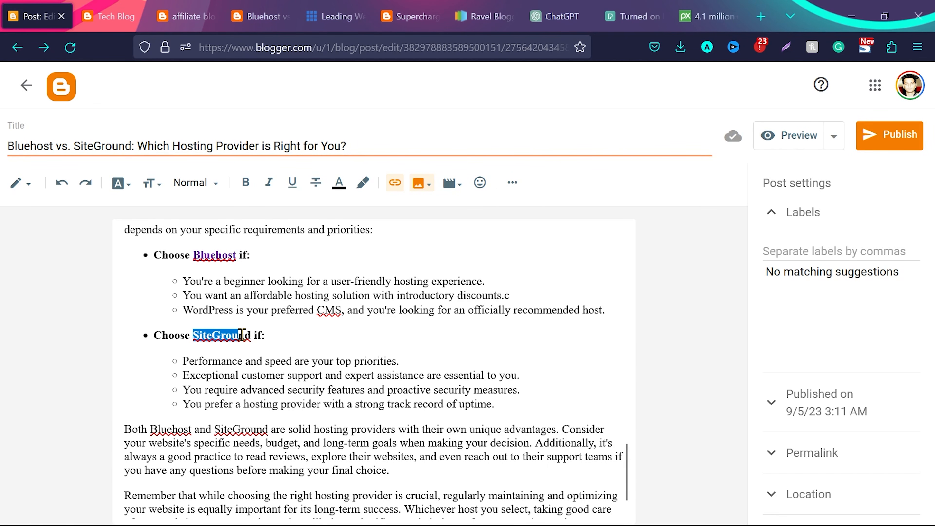
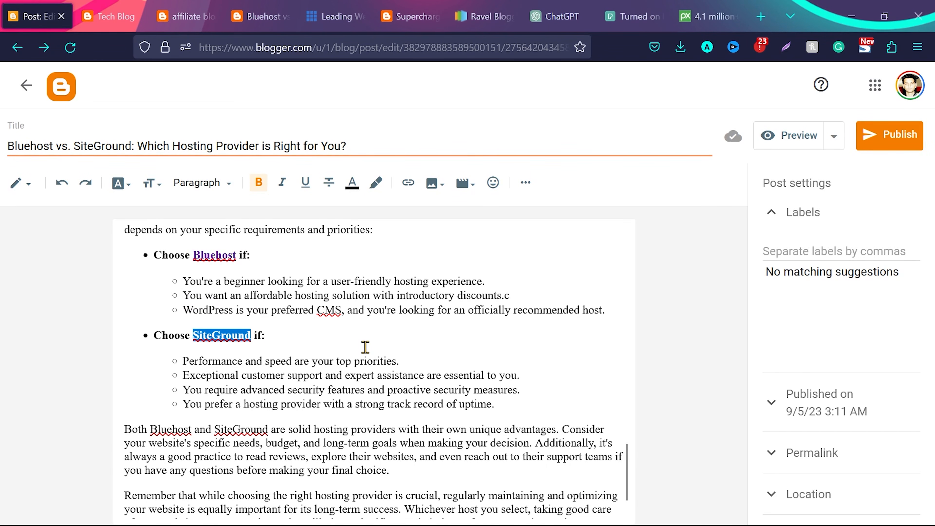
Switch to the impact.com dashboard and copy the Bluehost tracking link from the My Brands list
key("alt+Tab")
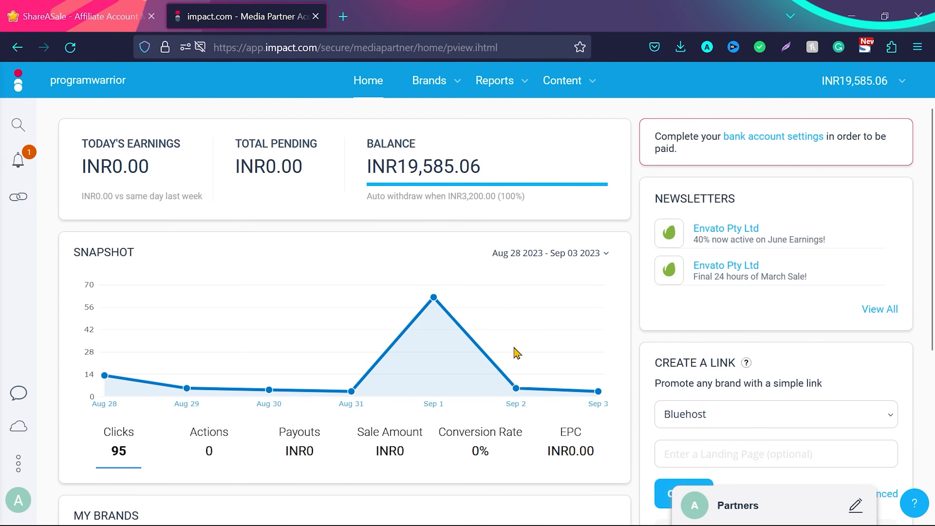
scroll(515, 353, "down", 5)
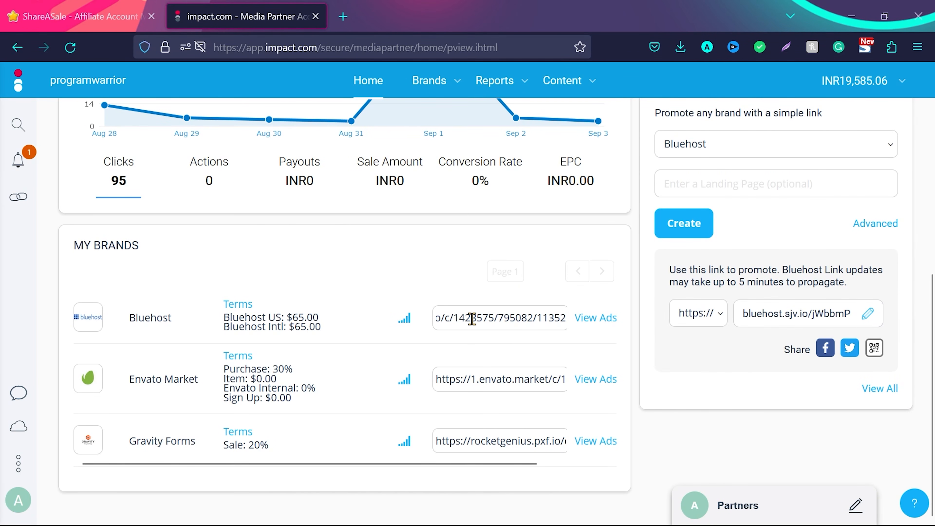
left_click(471, 319)
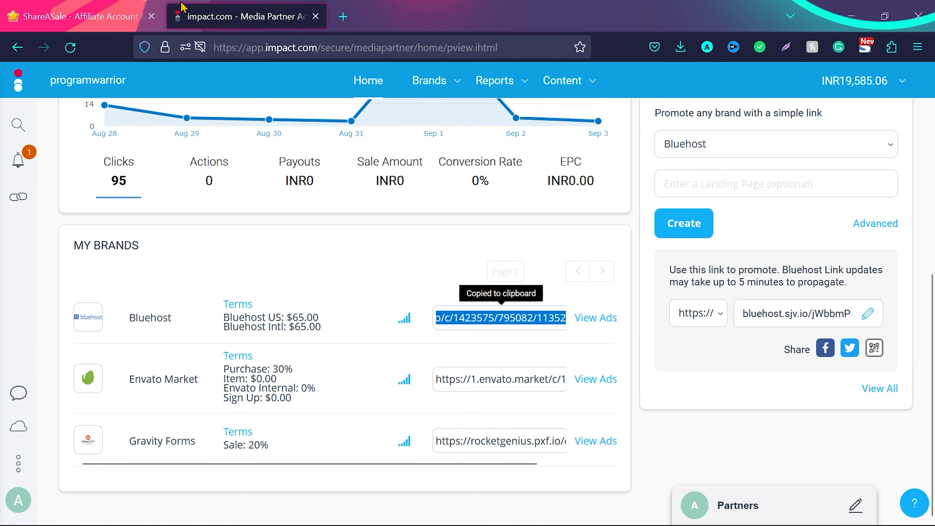
Switch back to the Blogger post and link the word "SiteGround" in "Choose SiteGround if:" to the copied affiliate URL
key("alt+Tab")
left_click(240, 348)
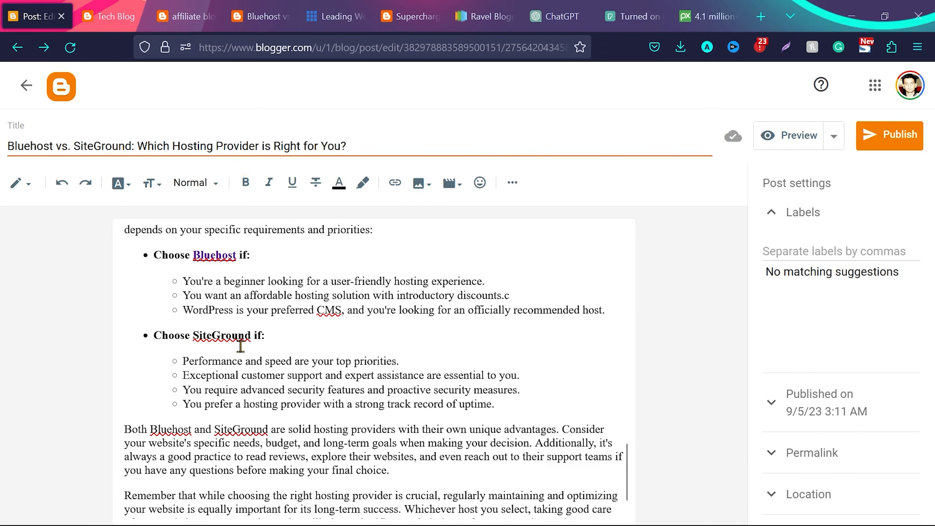
left_click_drag(252, 336, 195, 336)
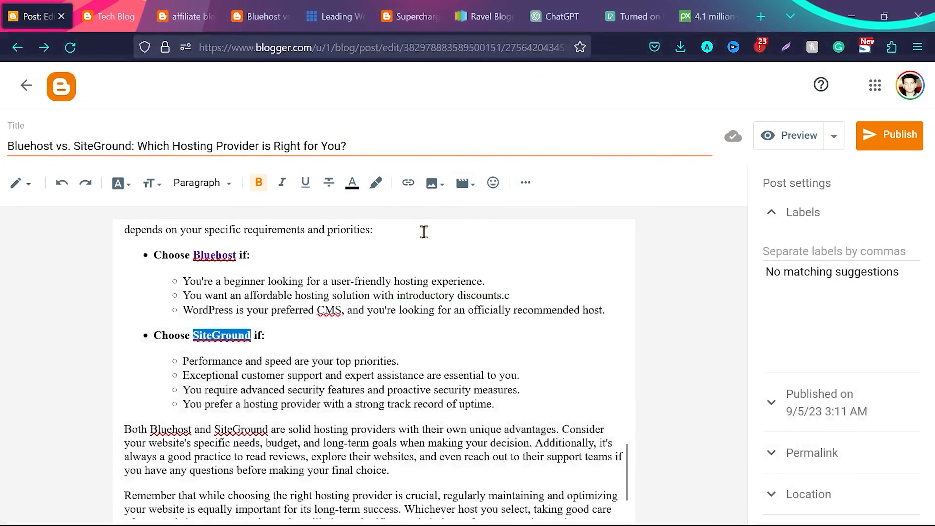
left_click(408, 183)
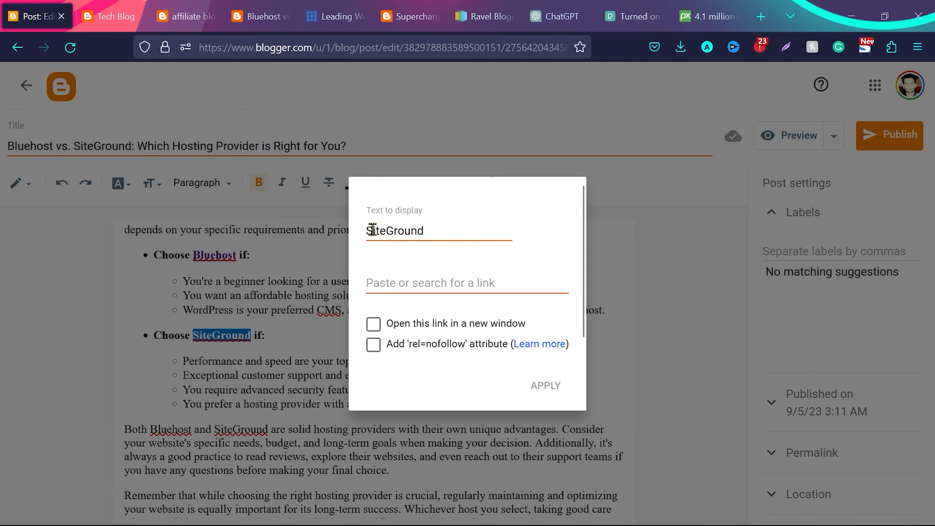
left_click(409, 277)
key("ctrl+v")
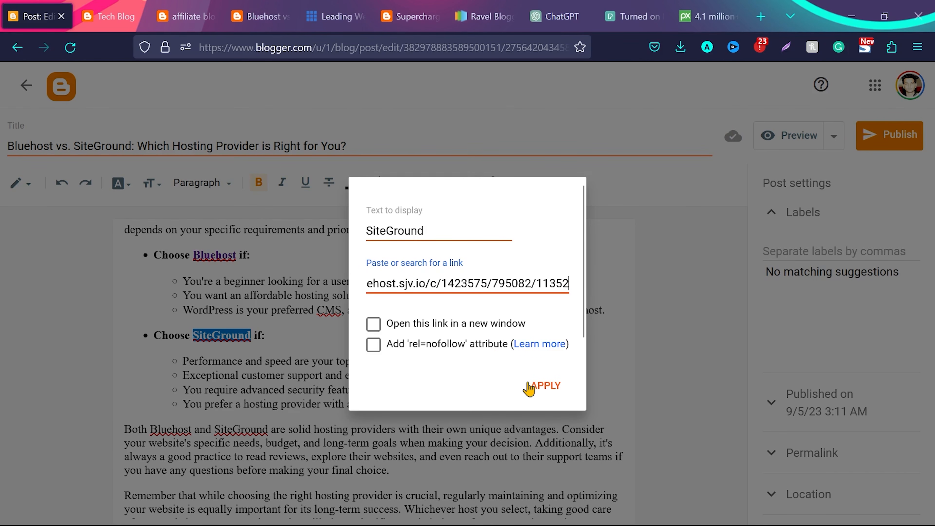
left_click(546, 387)
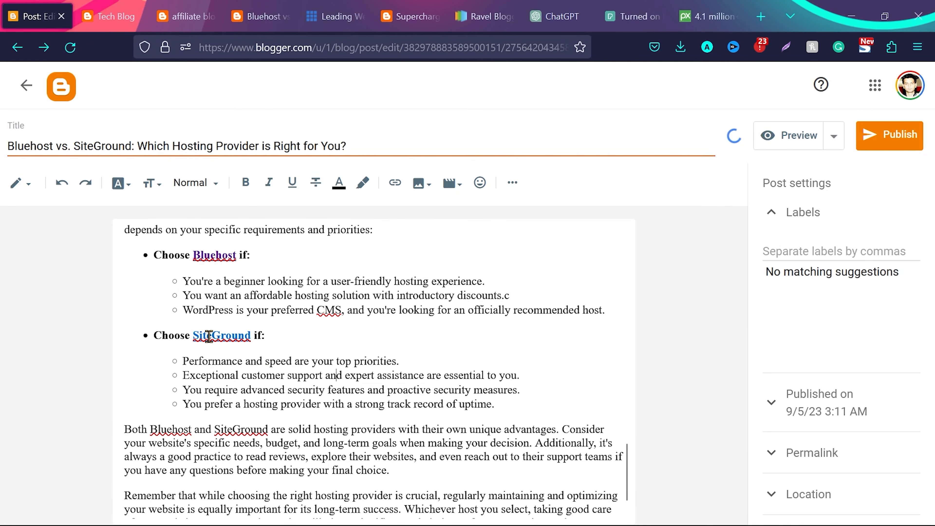
Replace the two buy links at the end of the post with the plain text "Buy Bluehost hosting"
scroll(288, 360, "down", 1)
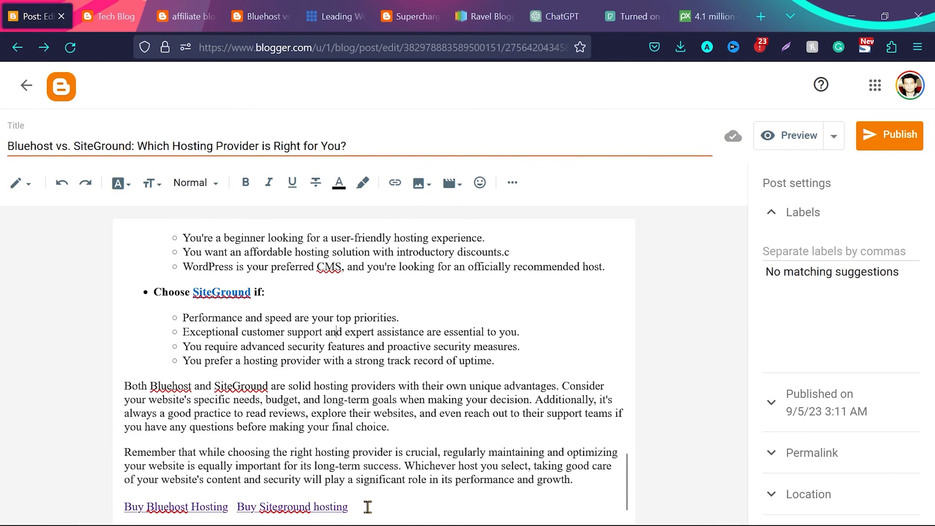
left_click_drag(367, 506, 220, 518)
left_click_drag(141, 512, 123, 510)
key("BackSpace")
type("Buy Bluehost hosting")
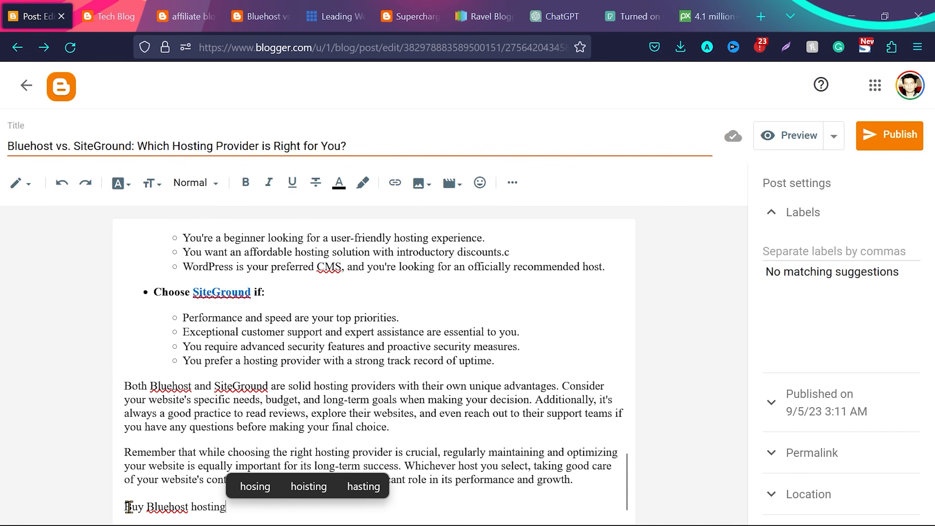
Link the closing text "Buy Bluehost hosting" to the copied affiliate URL
left_click_drag(129, 507, 235, 508)
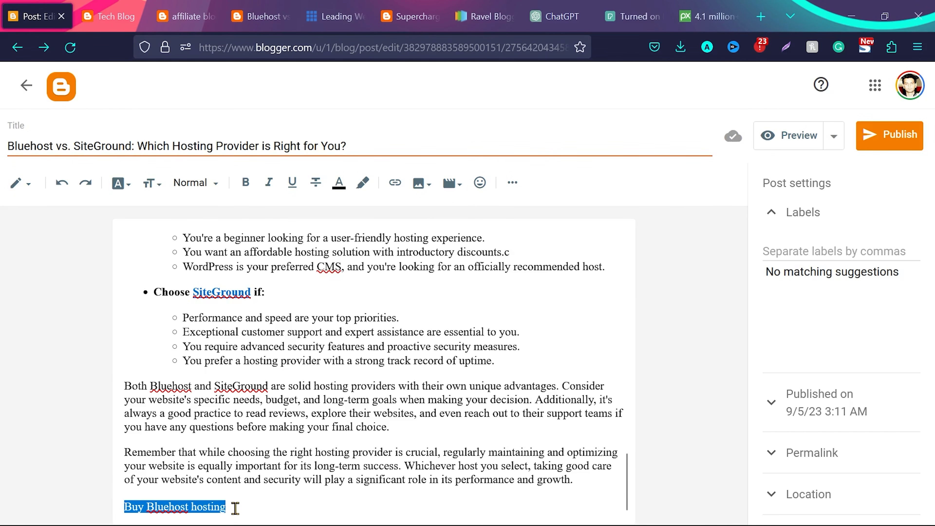
left_click(393, 182)
left_click(424, 286)
key("ctrl+v")
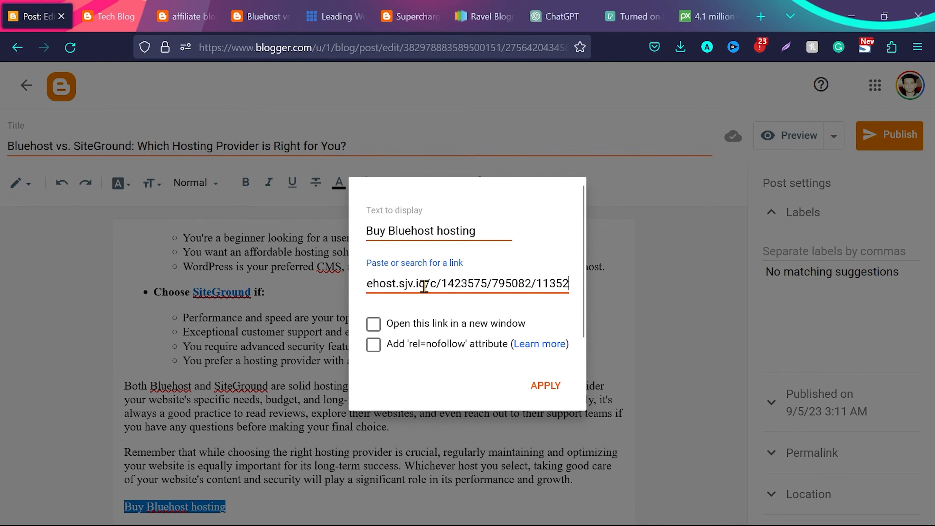
left_click(539, 383)
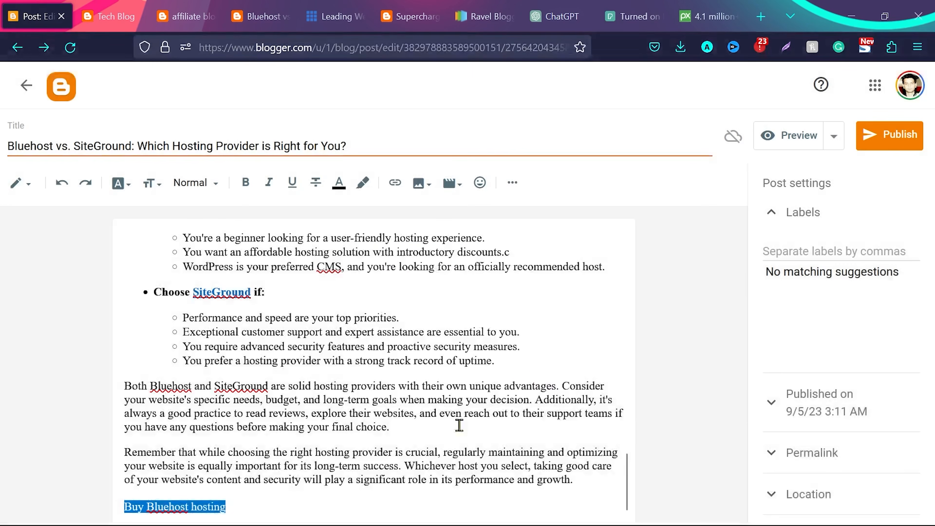
Insert a "Buy Siteground hosting" link beside the Bluehost one, using the same copied affiliate URL
left_click(395, 182)
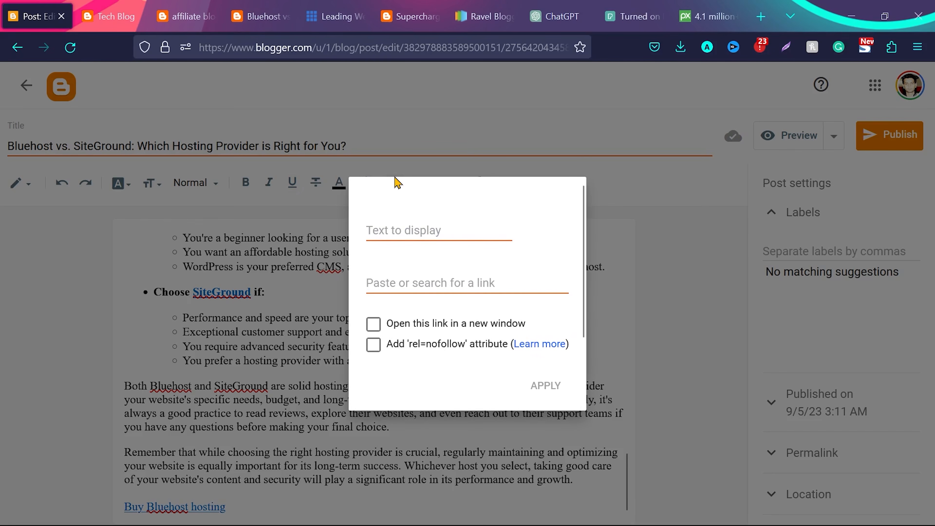
left_click(401, 234)
type("Buy")
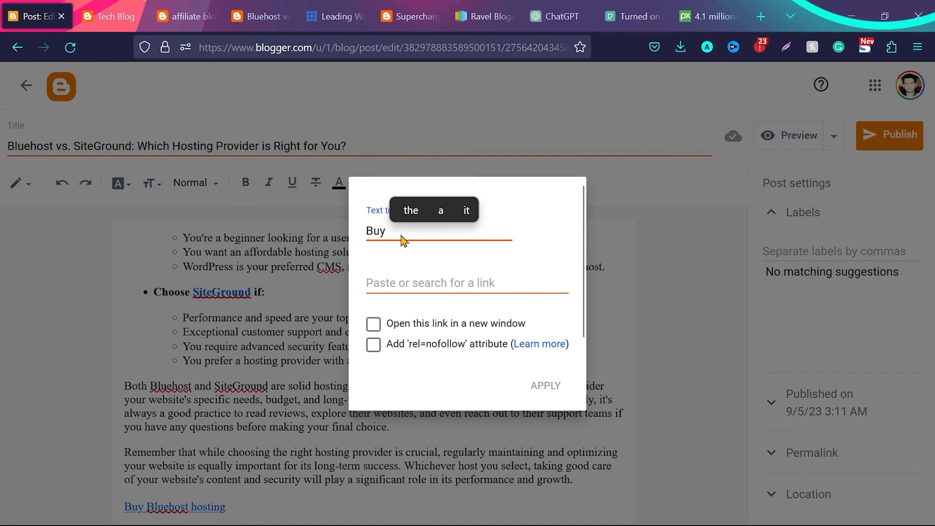
type(" Siteground hosting")
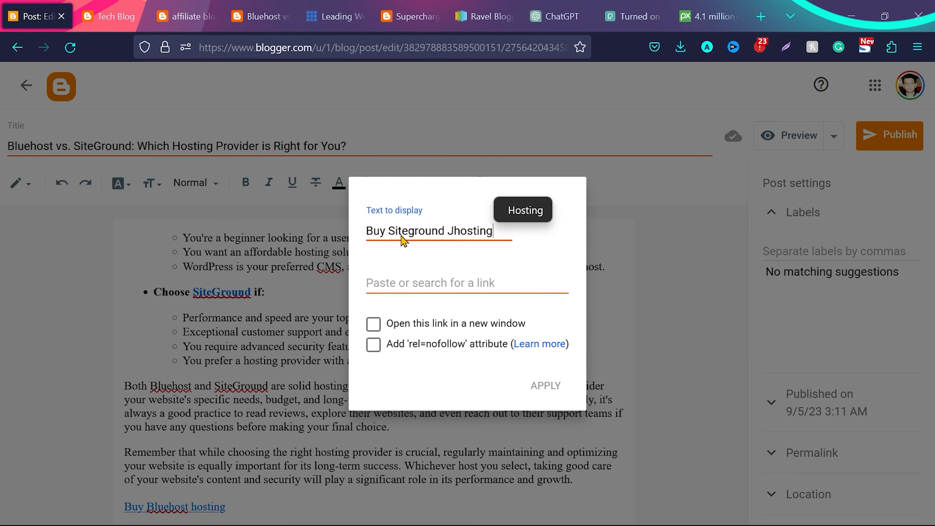
left_click(405, 282)
type("ehost.sjv.io/c/1423575/795082/11352")
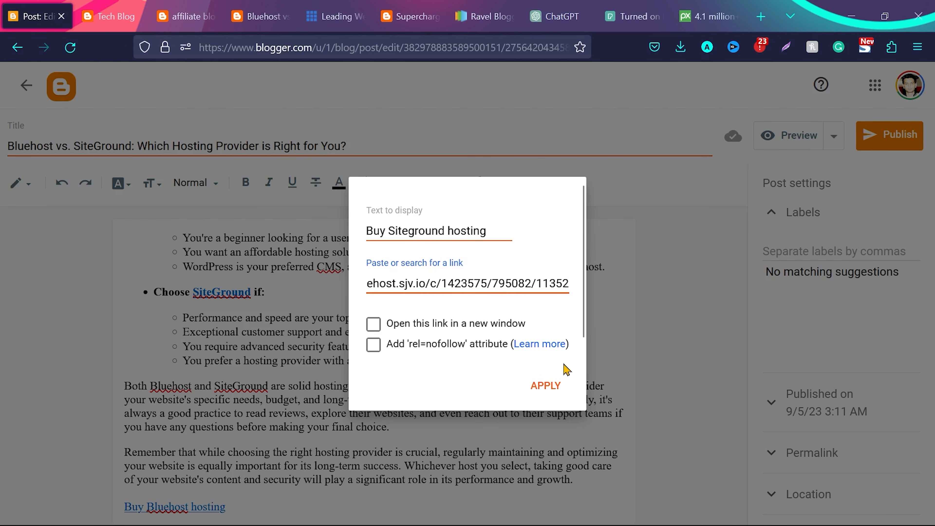
left_click(544, 386)
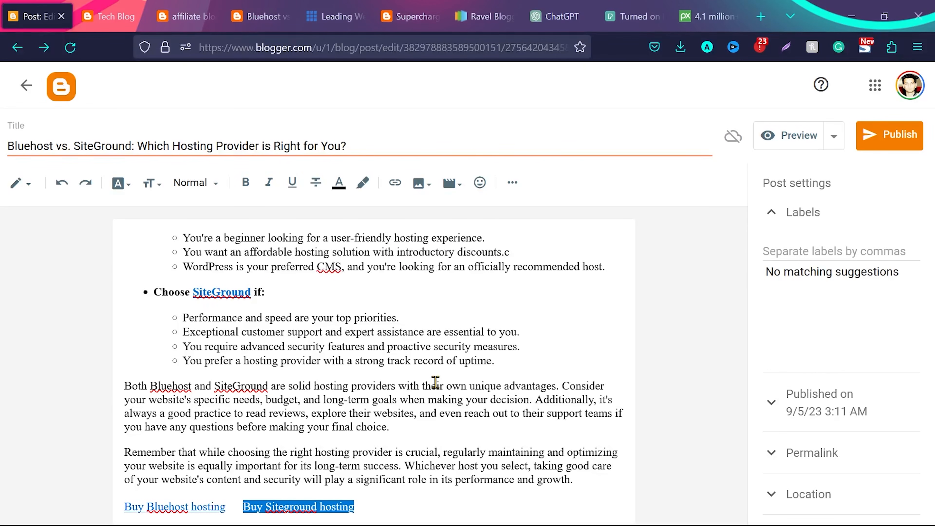
left_click(403, 511)
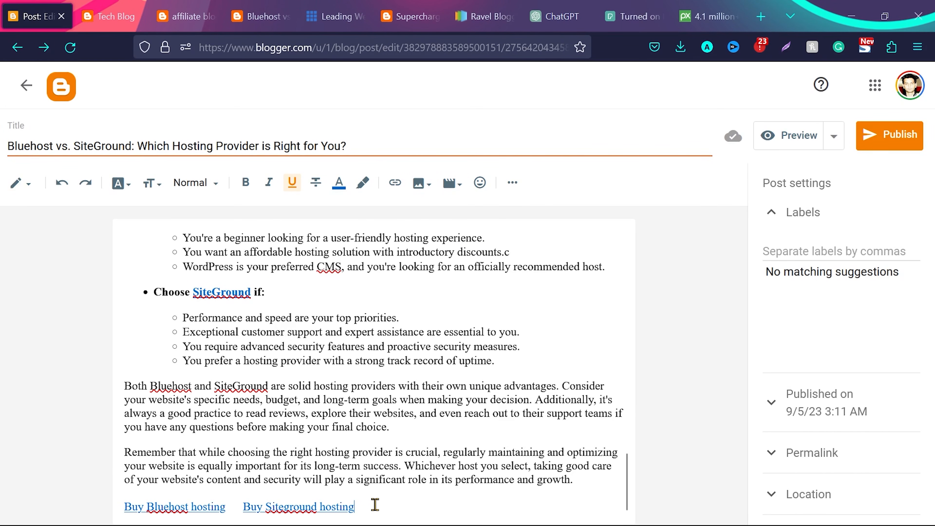
Give the "Buy Siteground hosting" link a black text background and try to set its text color to white
left_click_drag(347, 505, 244, 507)
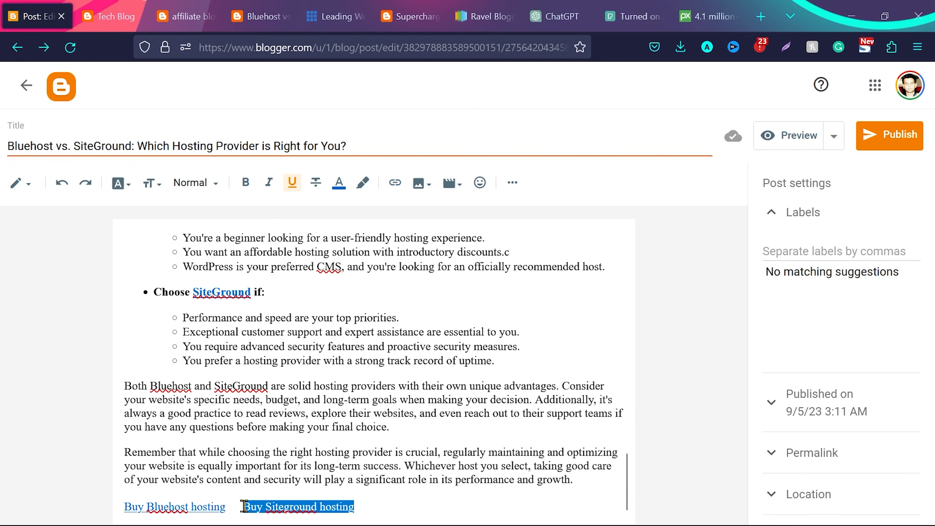
left_click(365, 183)
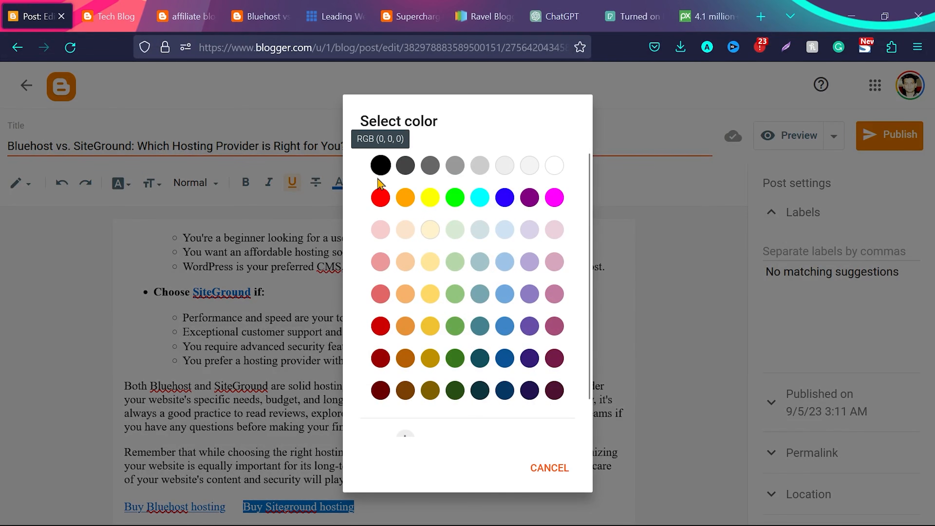
left_click(383, 169)
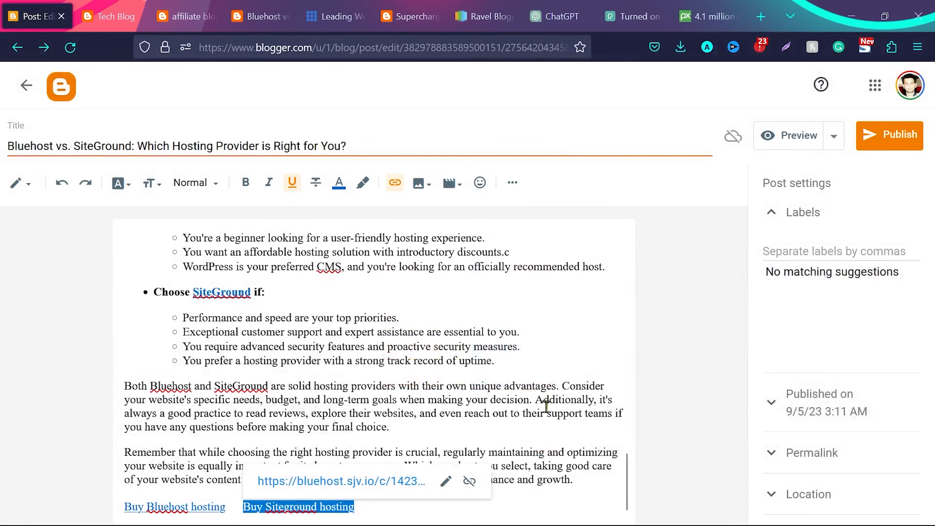
left_click(529, 420)
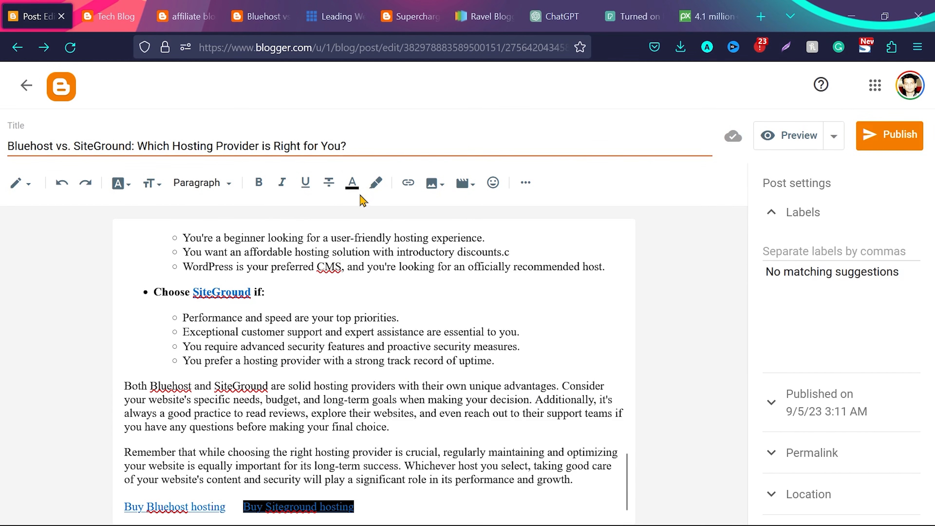
left_click(353, 185)
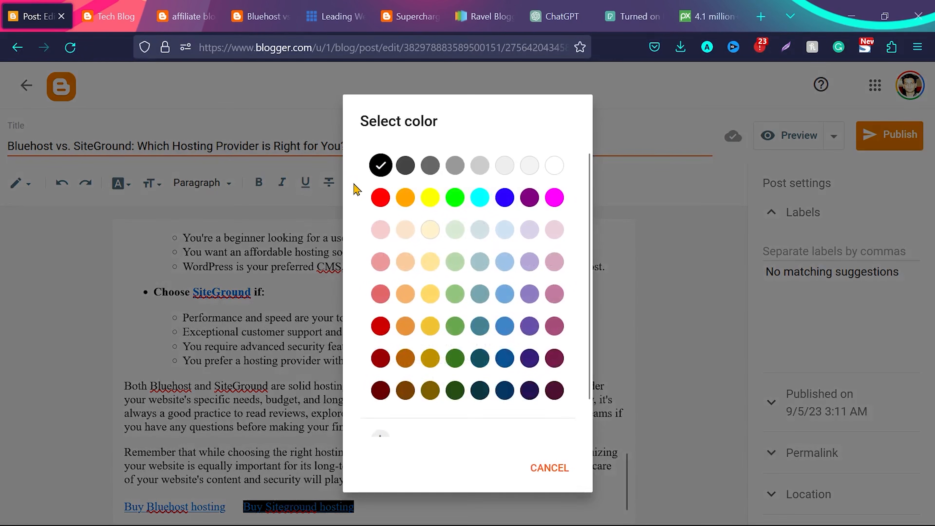
left_click(554, 171)
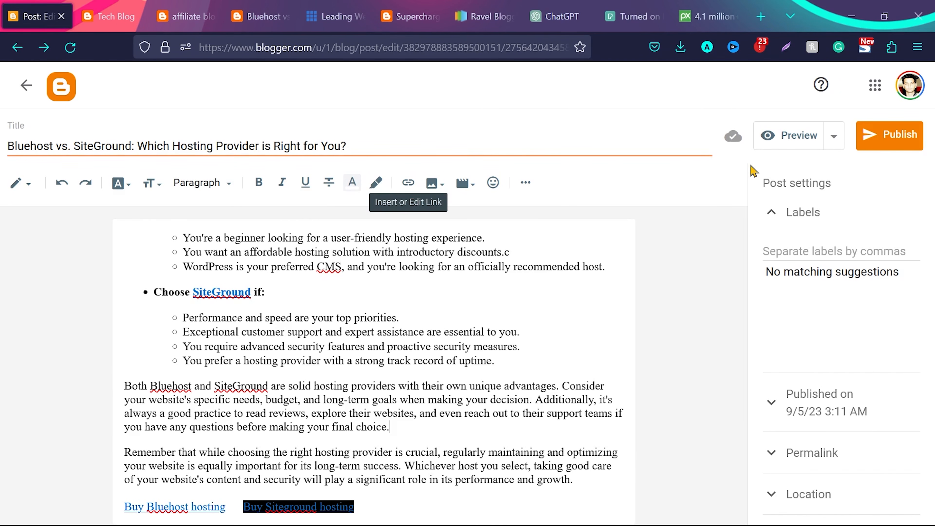
Publish the post and review its live page from the comparison table down to the closing buy links
left_click(900, 137)
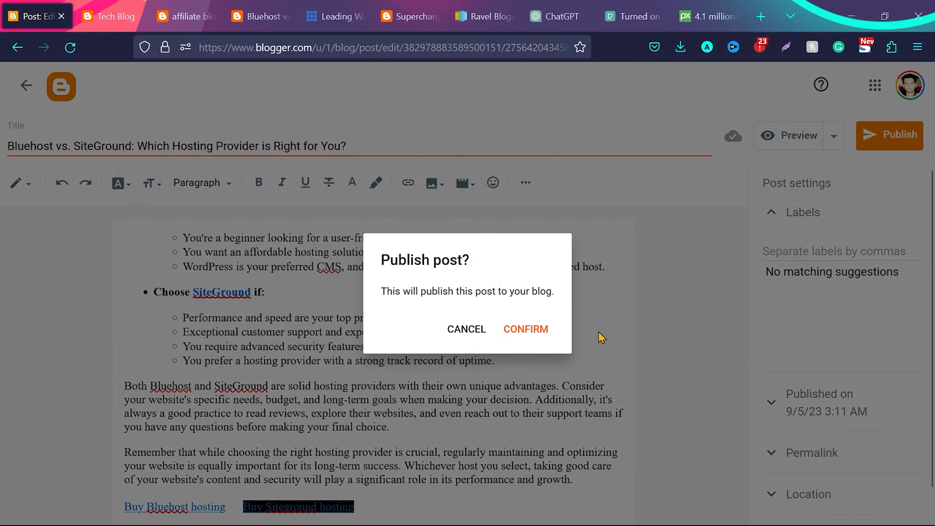
left_click(527, 329)
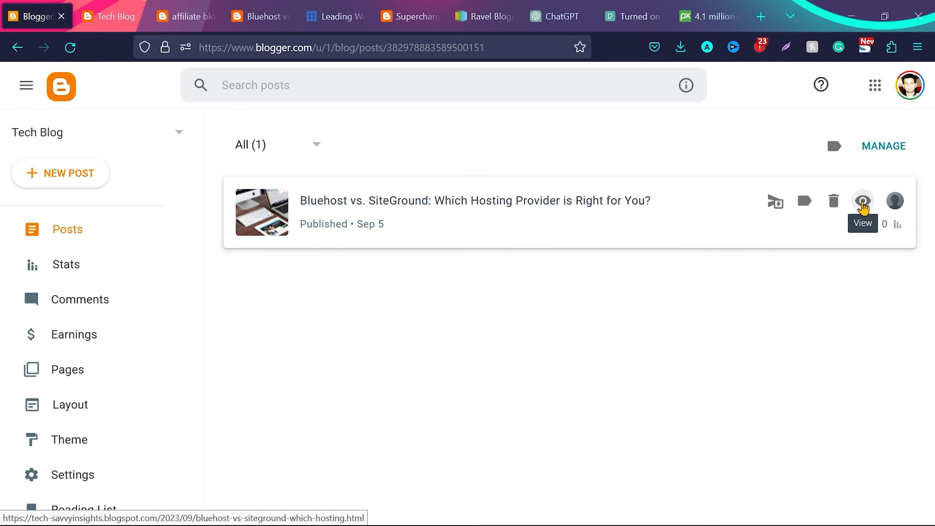
left_click(863, 203)
scroll(386, 259, "down", 5)
scroll(389, 251, "down", 20)
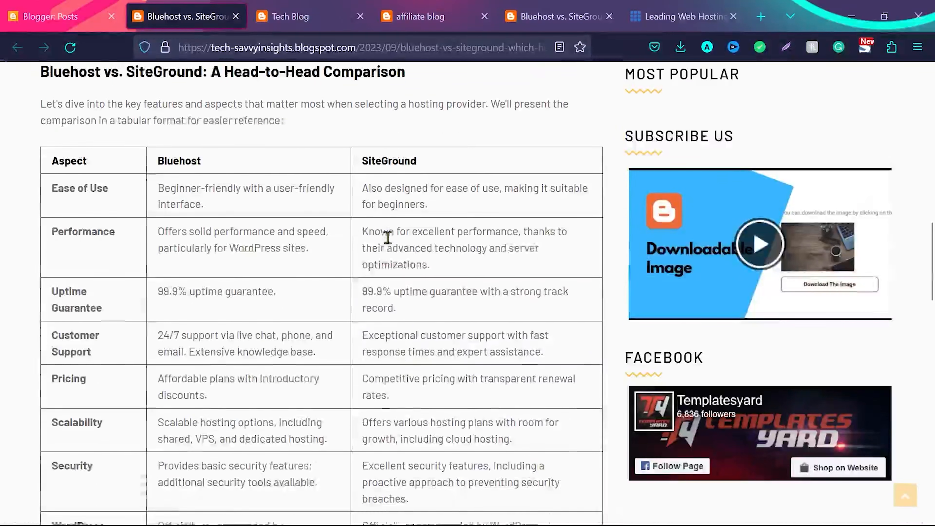
scroll(288, 397, "down", 10)
scroll(289, 402, "down", 4)
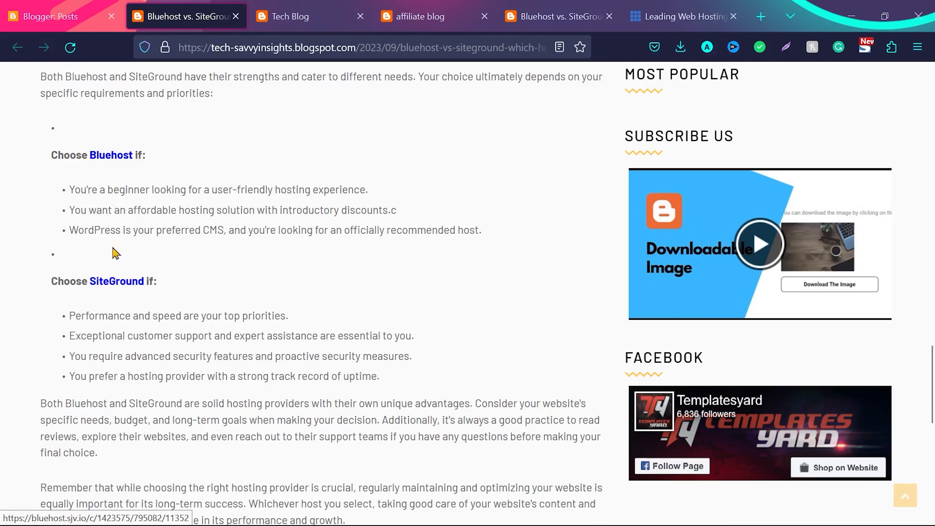
scroll(349, 355, "down", 6)
scroll(345, 353, "down", 2)
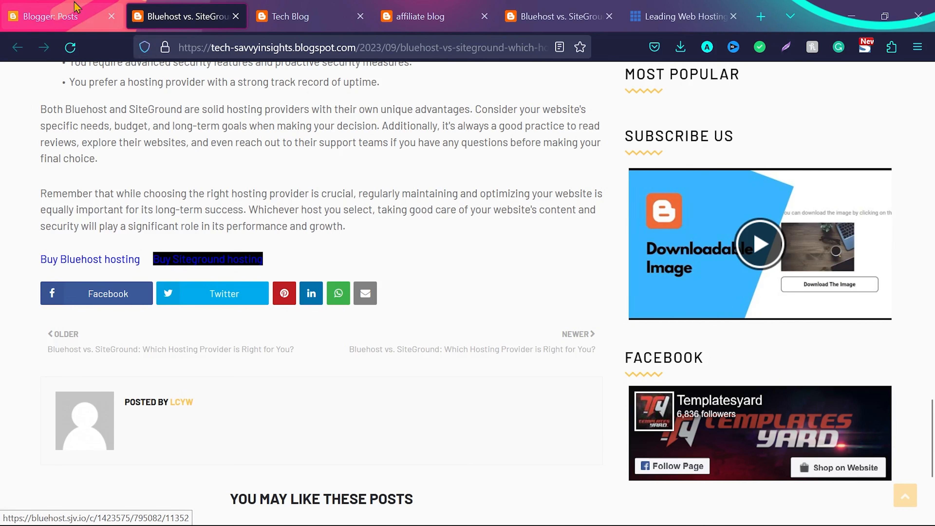
Reopen the Bluehost vs. SiteGround post for editing and set the closing "Buy Siteground hosting" link's text color to white
left_click(52, 15)
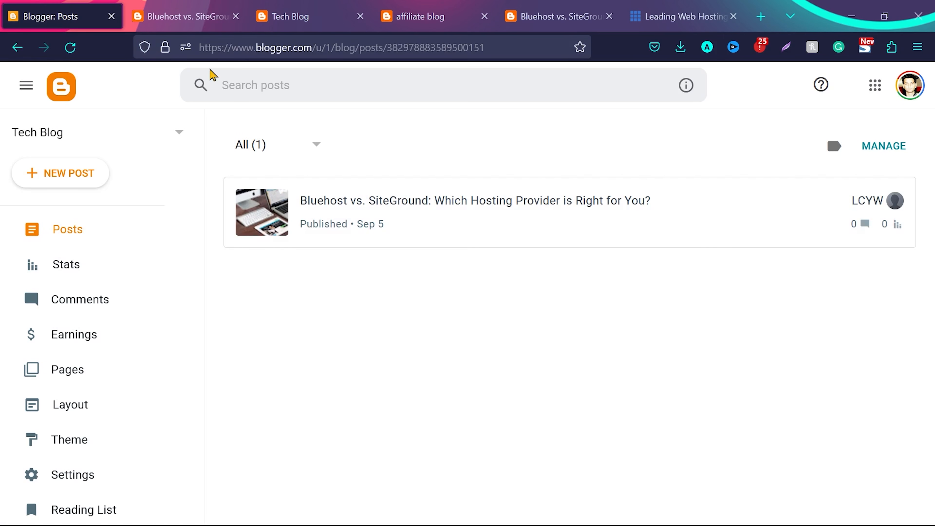
left_click(391, 204)
scroll(430, 347, "down", 20)
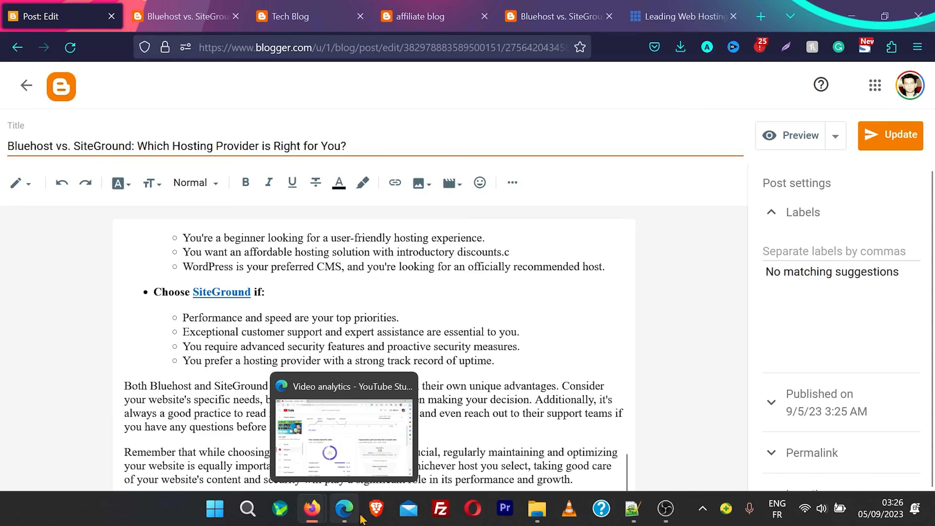
left_click(468, 452)
left_click_drag(363, 501, 242, 507)
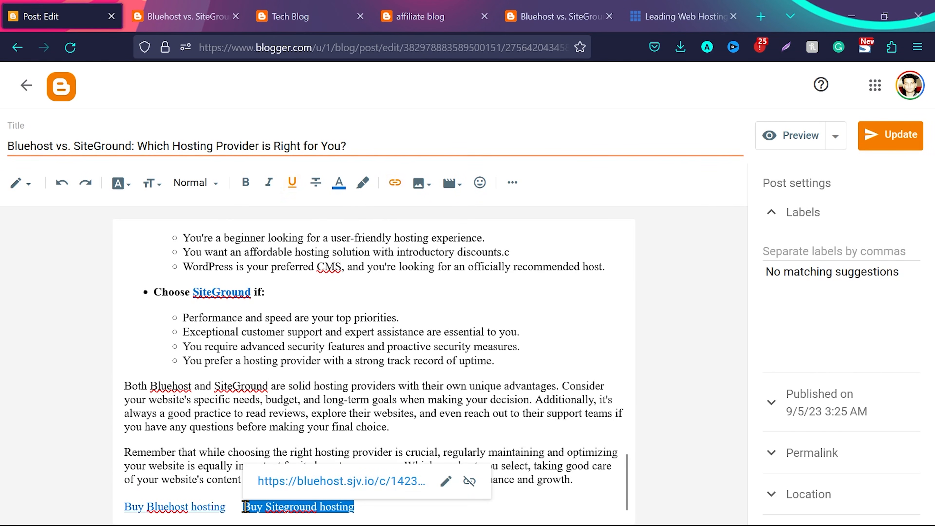
left_click(341, 189)
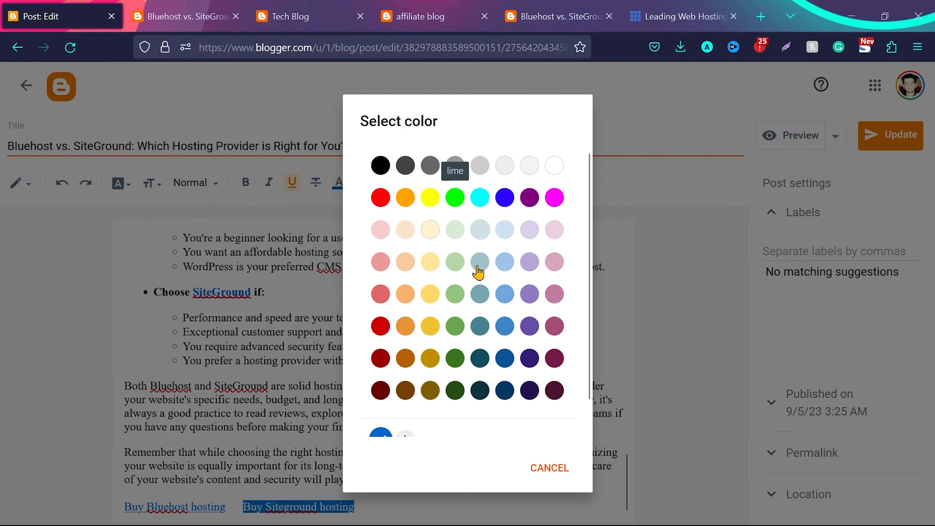
scroll(479, 273, "down", 1)
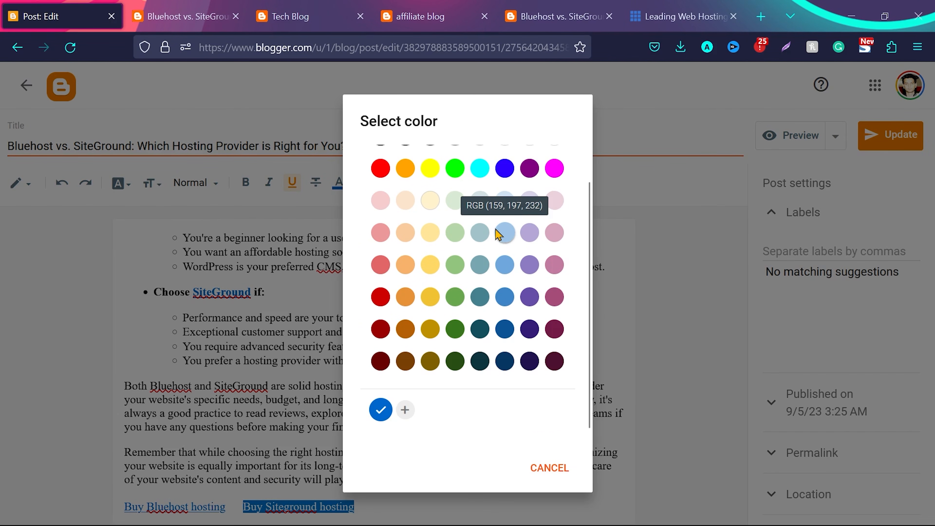
scroll(508, 207, "up", 1)
left_click(554, 163)
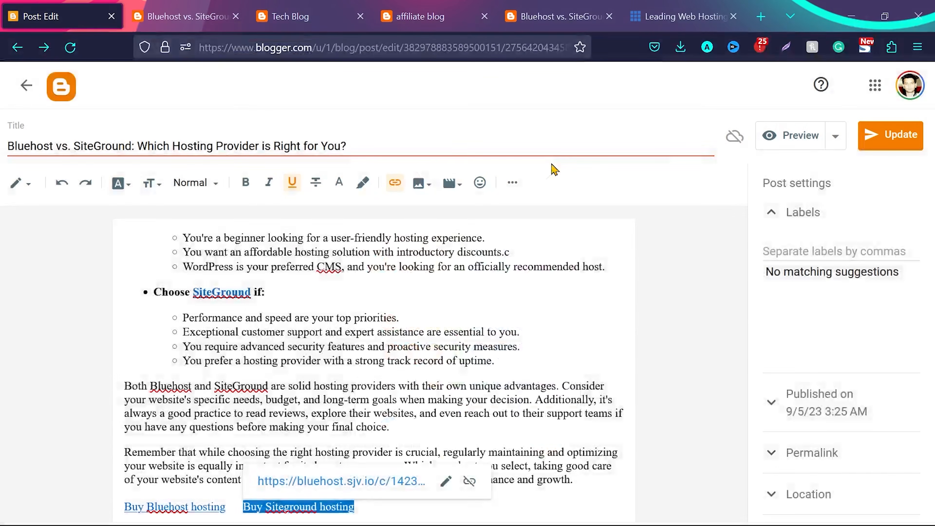
left_click(560, 353)
Update the Bluehost vs. SiteGround post and reload its live page to check the closing buy links
left_click(891, 135)
left_click(290, 16)
left_click(185, 16)
left_click(70, 48)
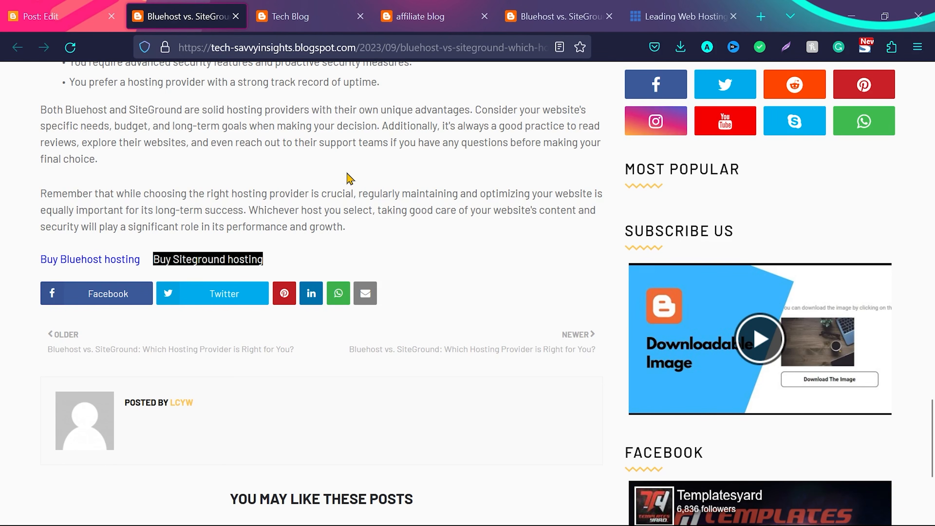
Return to the Blogger post list and apply the label "hosting" to the Bluehost vs. SiteGround post
left_click(55, 16)
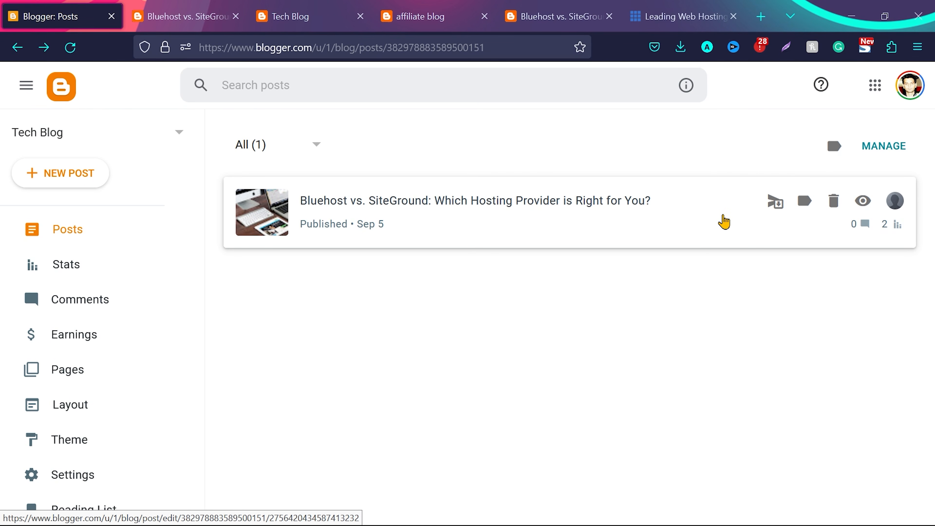
left_click(805, 201)
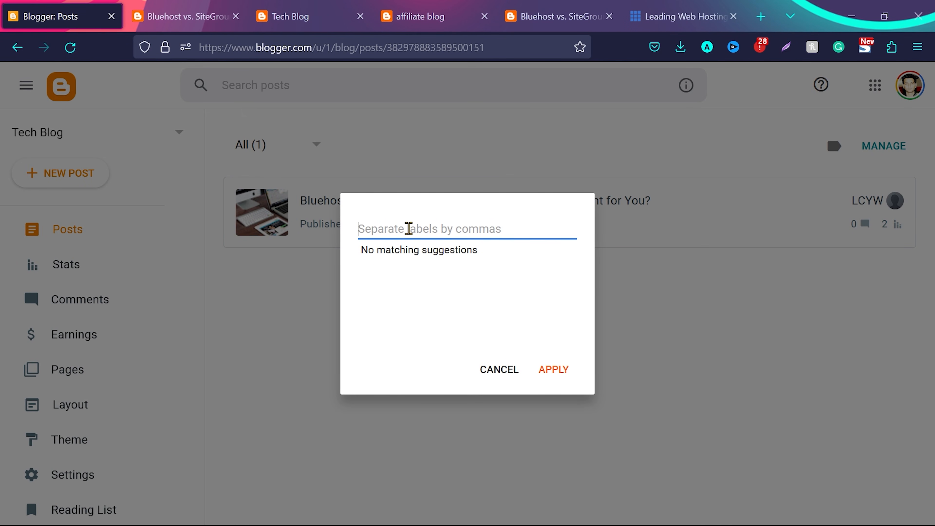
type("g")
key("BackSpace")
type("hosting")
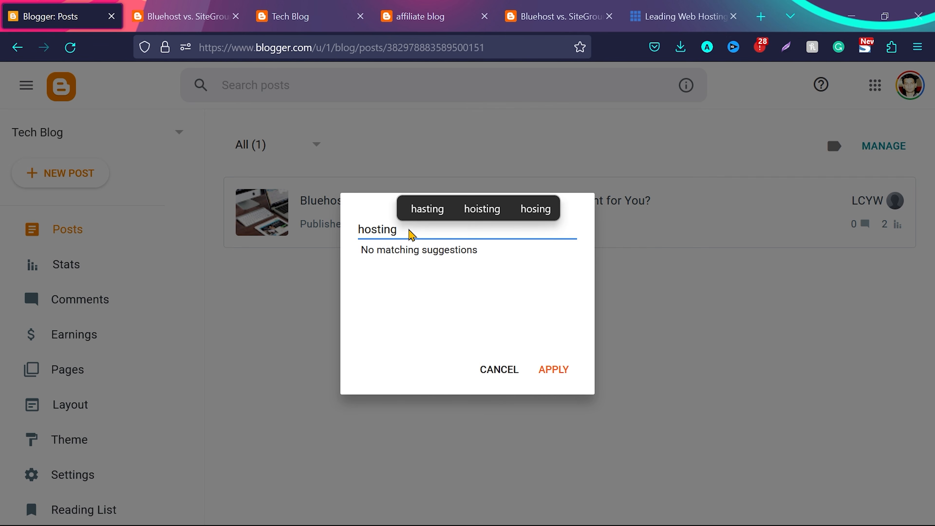
left_click(563, 373)
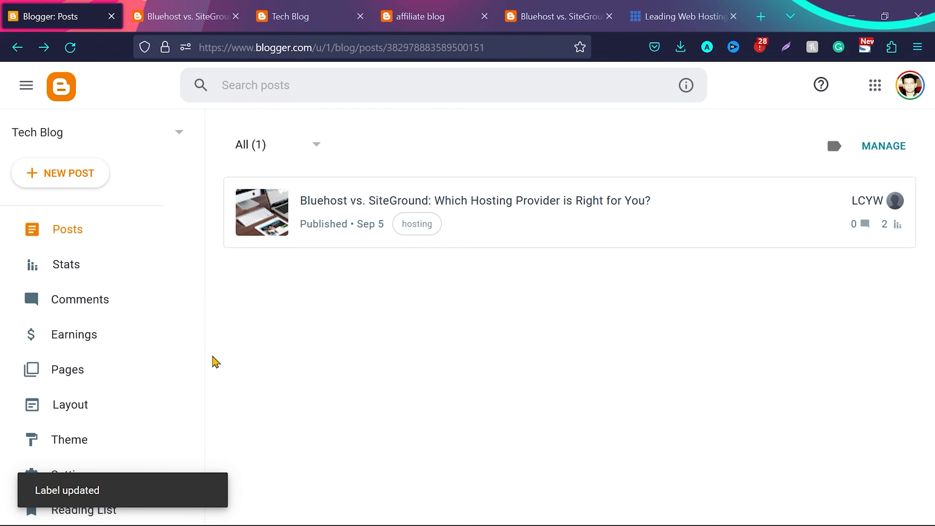
Create an empty post titled "Cloudways hosting review" and publish it
left_click(63, 176)
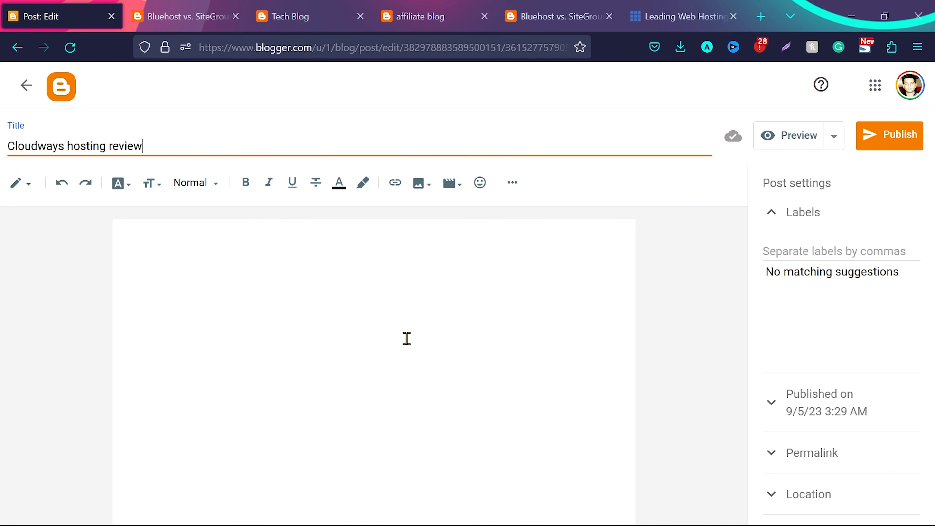
left_click(904, 147)
left_click(525, 337)
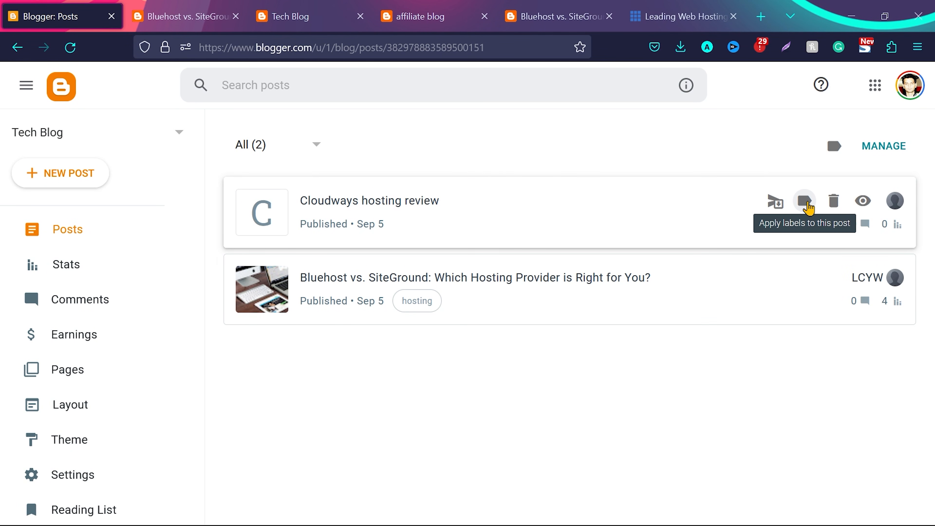
Apply the existing "hosting" label to the "Cloudways hosting review" post
left_click(806, 202)
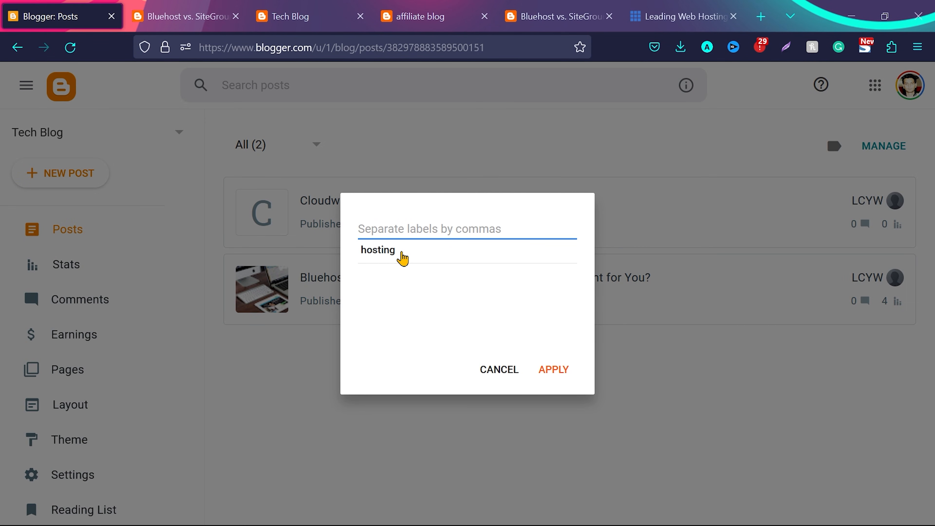
left_click(402, 254)
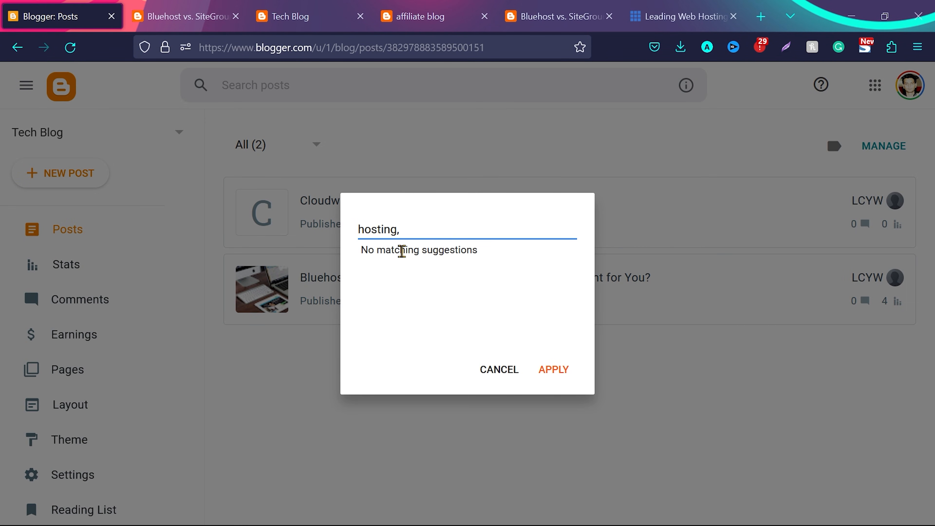
left_click(554, 369)
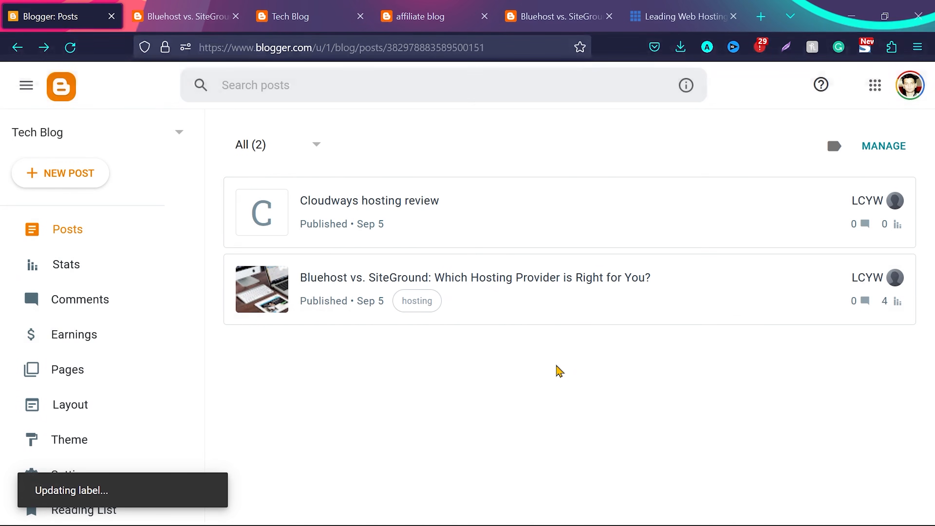
Reload the live blog homepage and examine how the labeled posts appear in the featured area, post list and sidebar
left_click(306, 8)
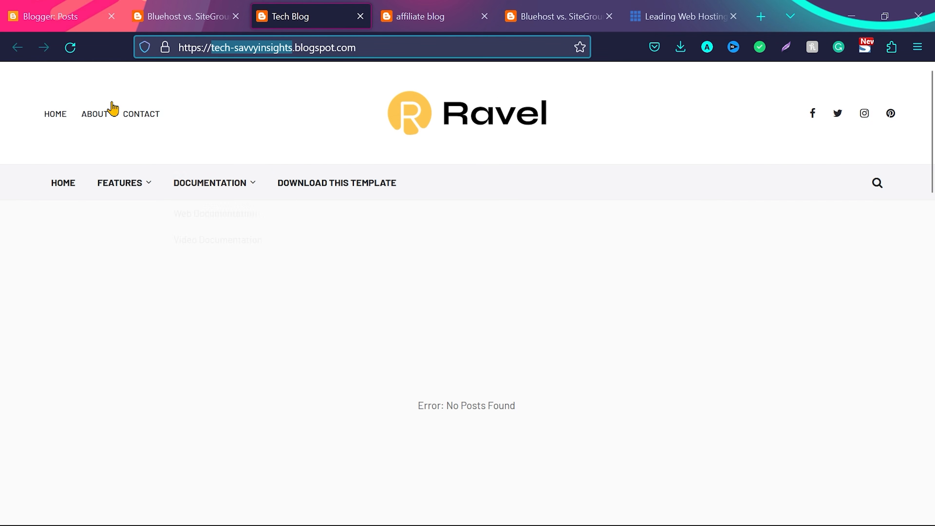
left_click(70, 47)
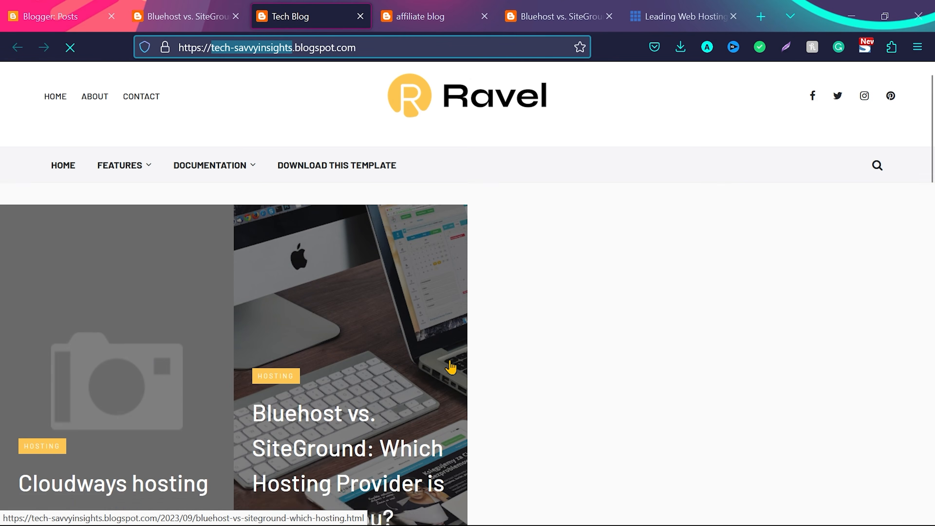
scroll(298, 266, "down", 4)
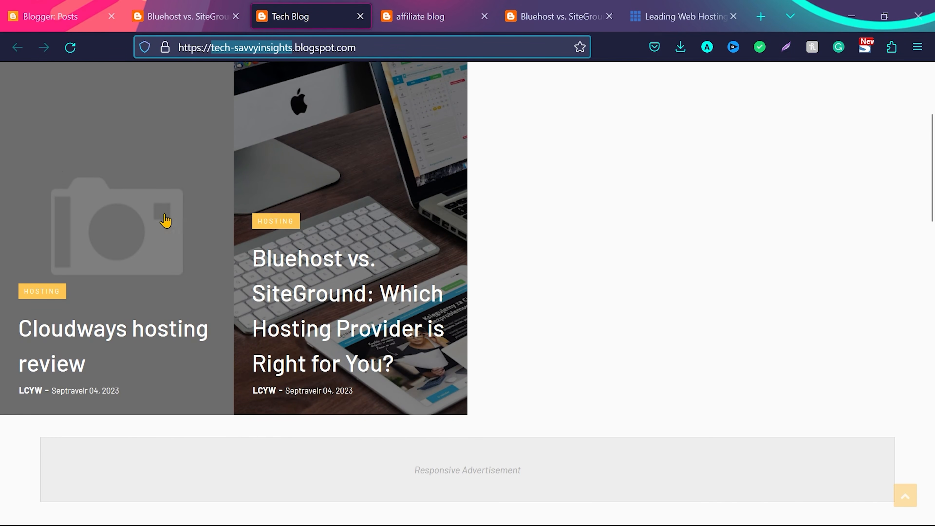
scroll(139, 229, "up", 3)
scroll(139, 225, "down", 3)
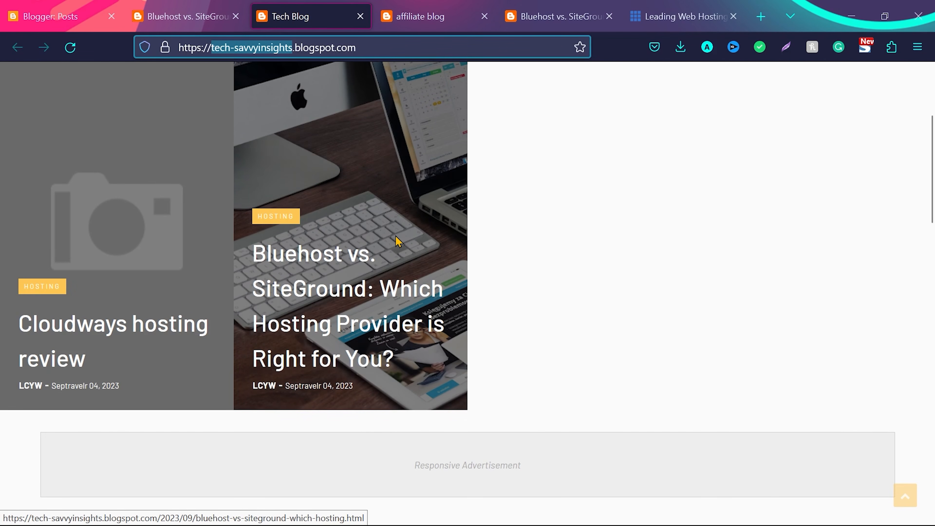
scroll(398, 242, "down", 1)
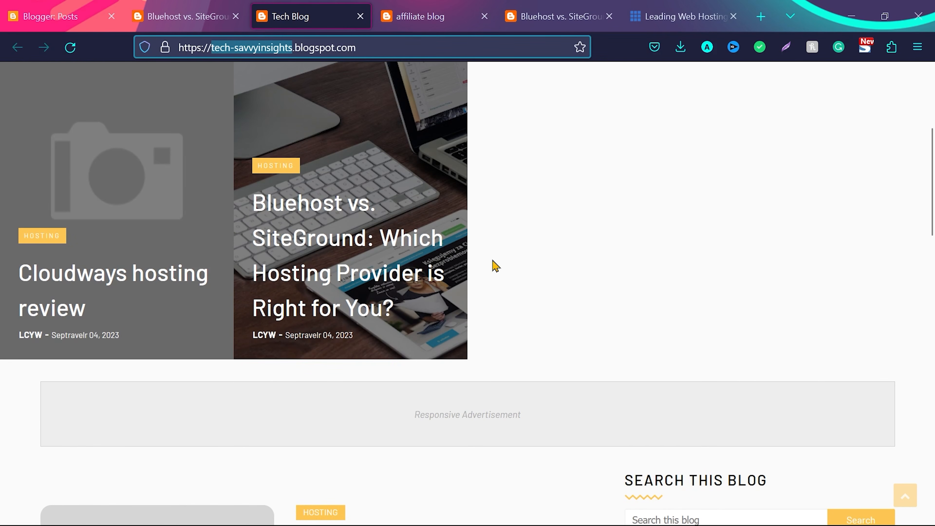
scroll(361, 244, "down", 3)
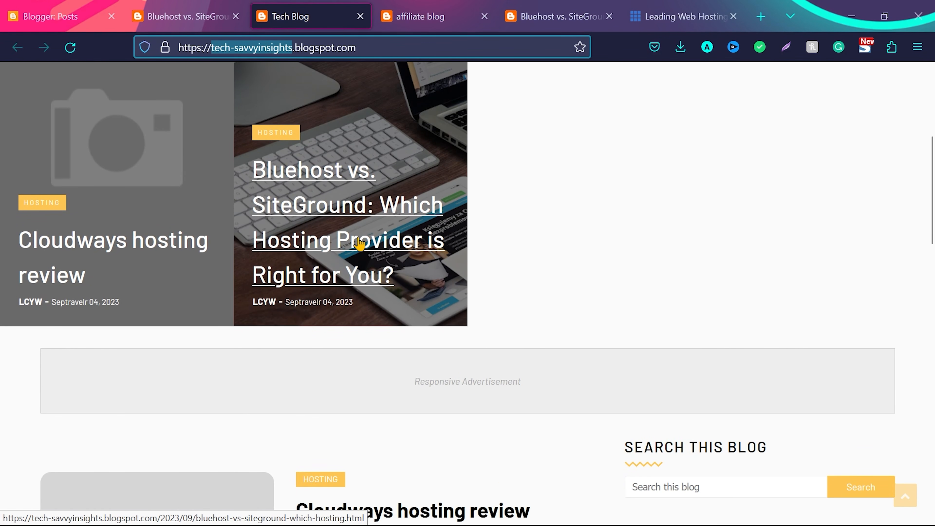
scroll(361, 243, "up", 8)
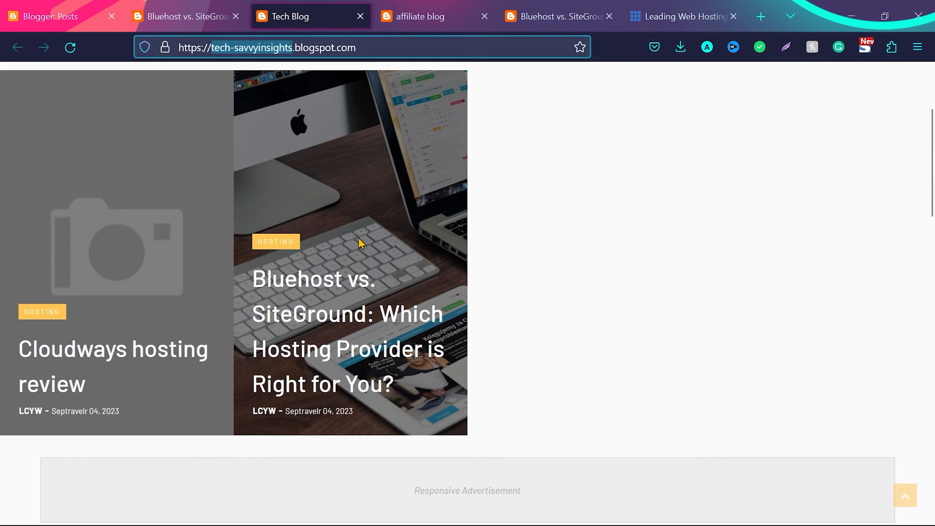
scroll(361, 243, "up", 1)
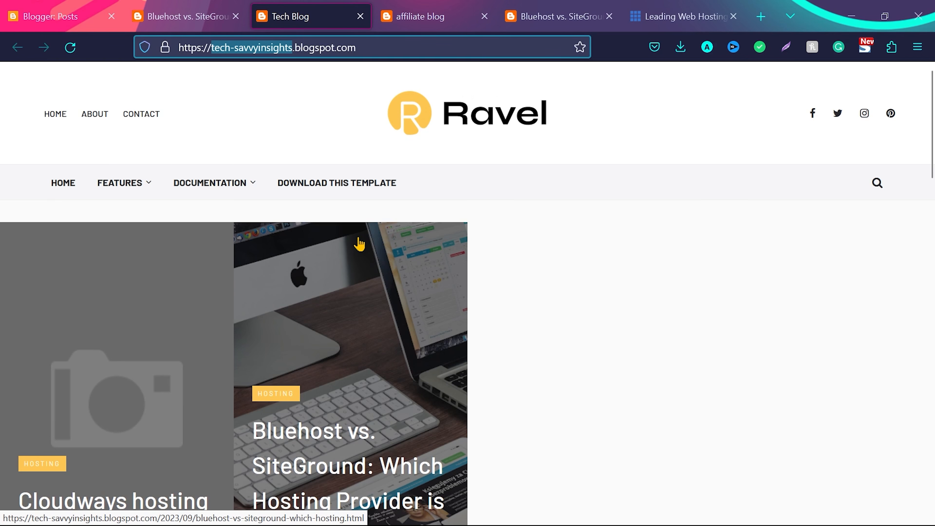
scroll(359, 244, "down", 6)
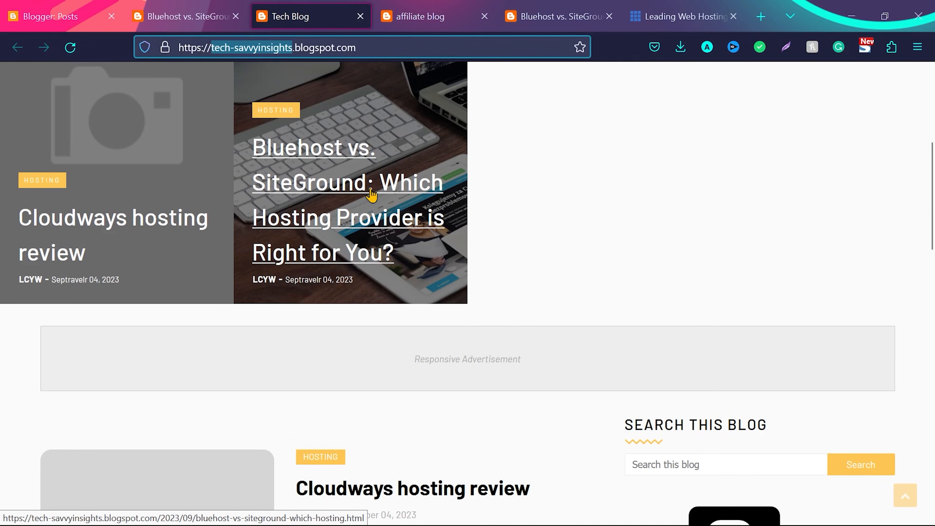
scroll(371, 195, "up", 4)
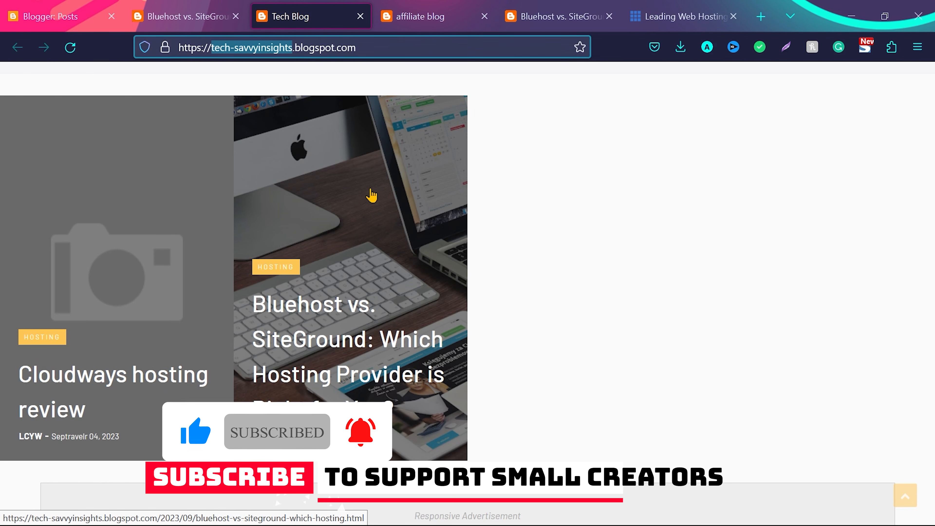
scroll(371, 195, "up", 3)
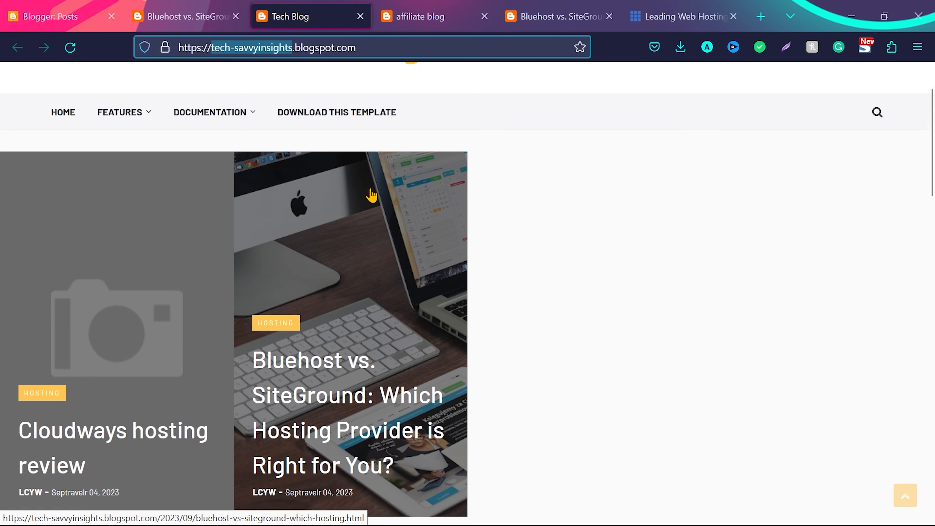
scroll(372, 193, "down", 5)
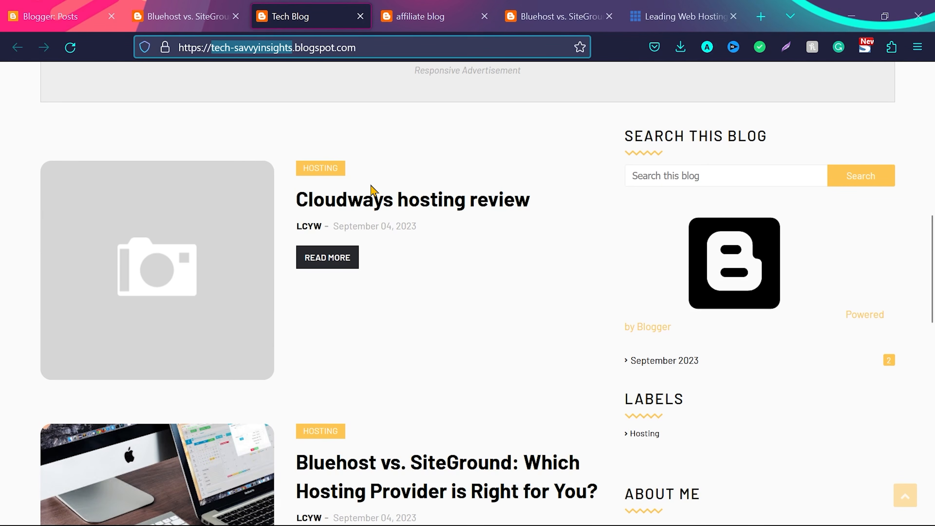
scroll(371, 188, "down", 3)
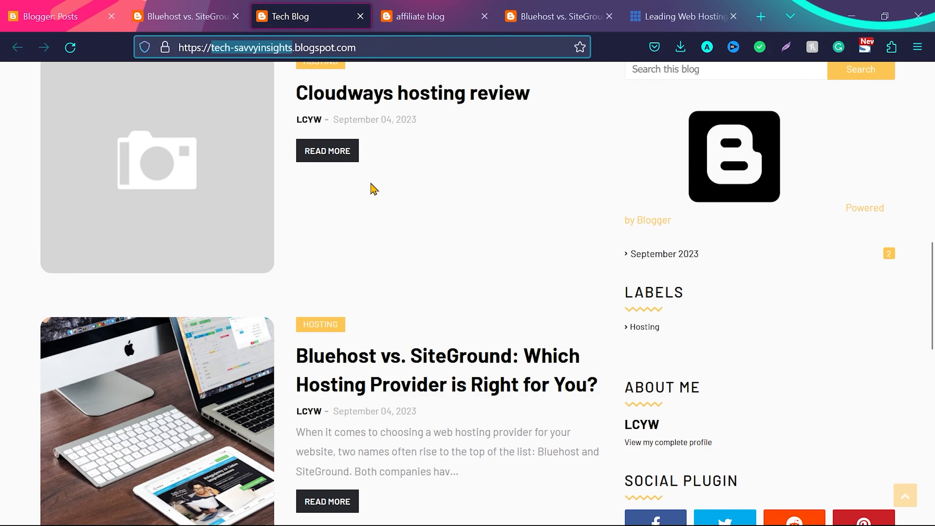
scroll(373, 189, "down", 3)
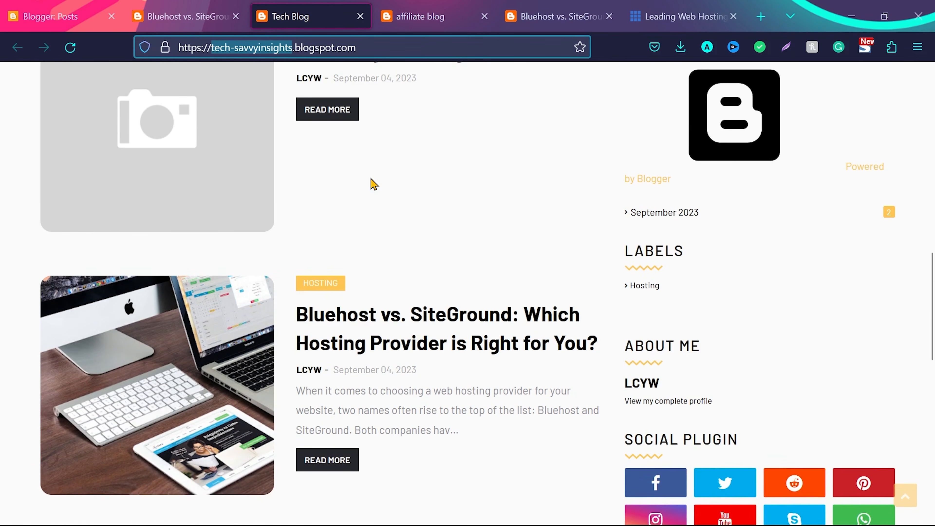
scroll(373, 182, "down", 5)
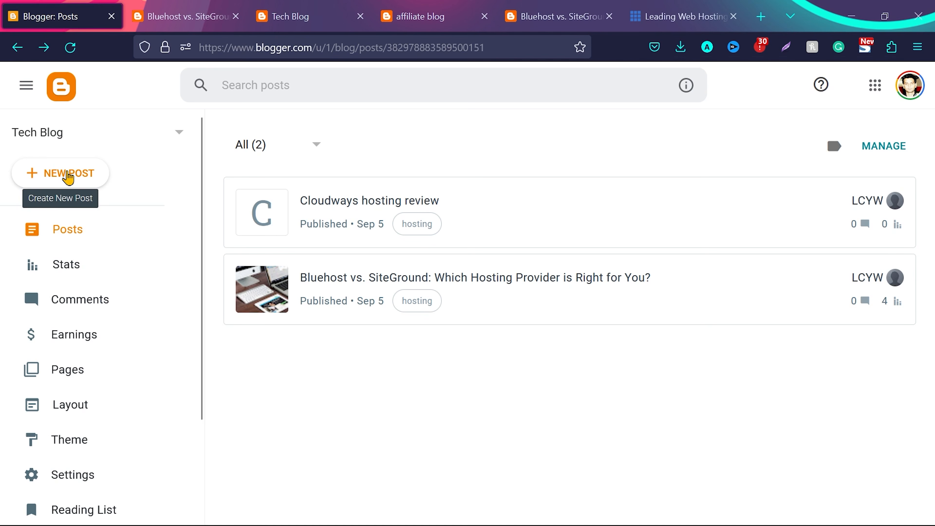
Create a post titled "best hosting" with the desk photo of a laptop, keyboard and tablet, and publish it
left_click(68, 178)
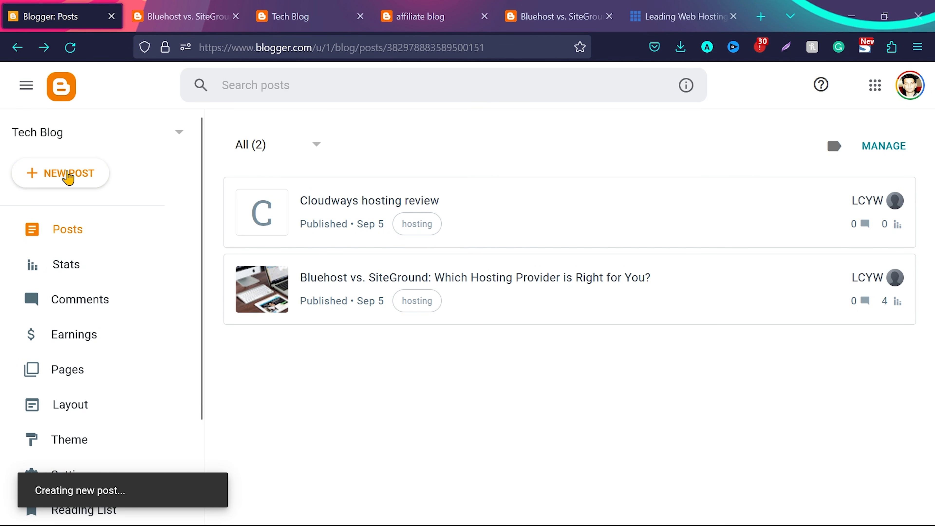
left_click(276, 144)
type("best hosting")
left_click(422, 183)
left_click(475, 295)
left_click(225, 288)
left_click(190, 466)
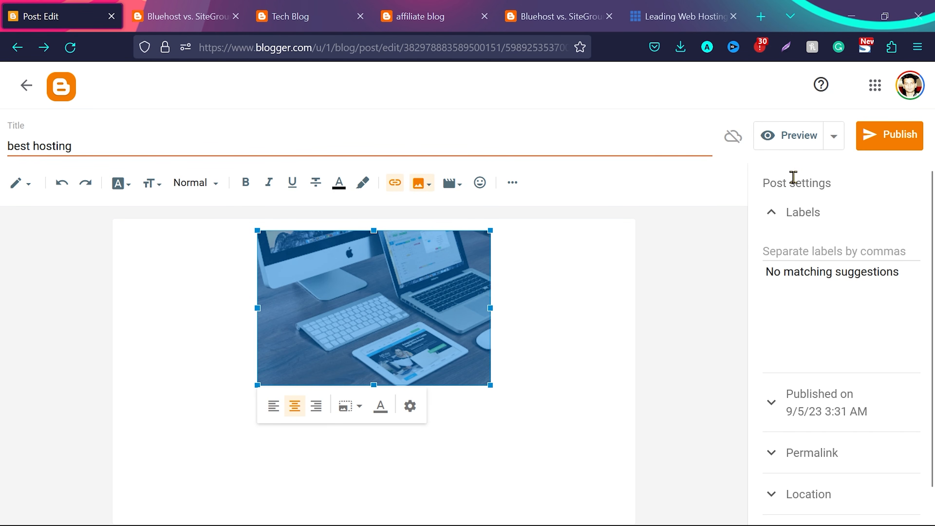
left_click(897, 134)
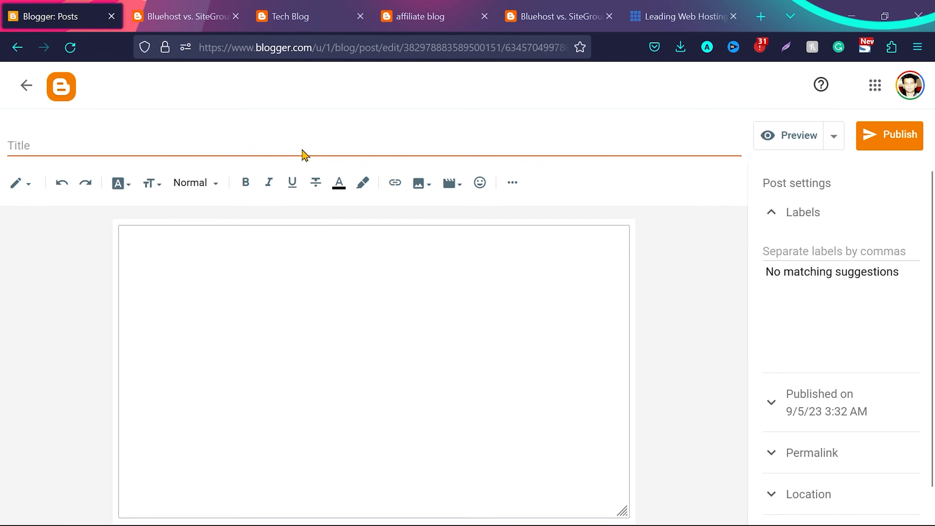
Title another new post "top tech gadgets" and insert a photo of tech gadgets into it
left_click(302, 151)
type("top tech gadgets")
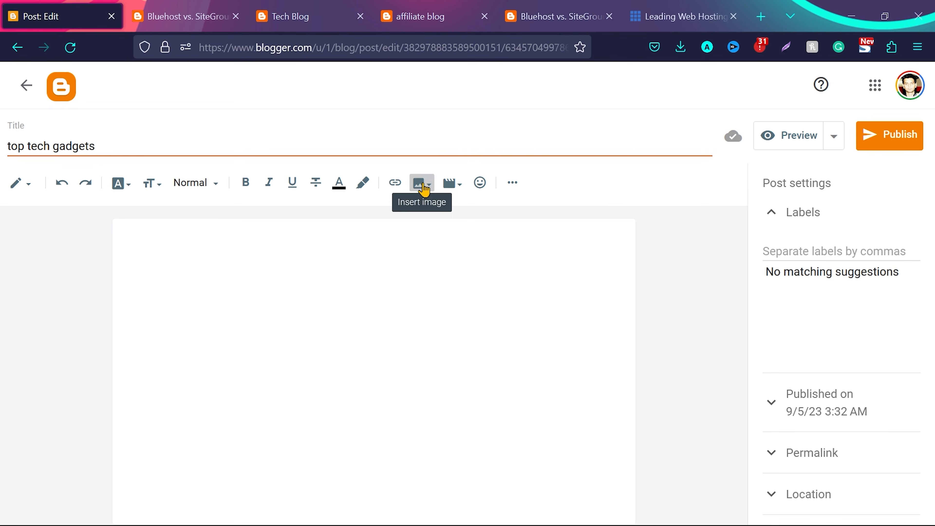
left_click(423, 183)
left_click(190, 465)
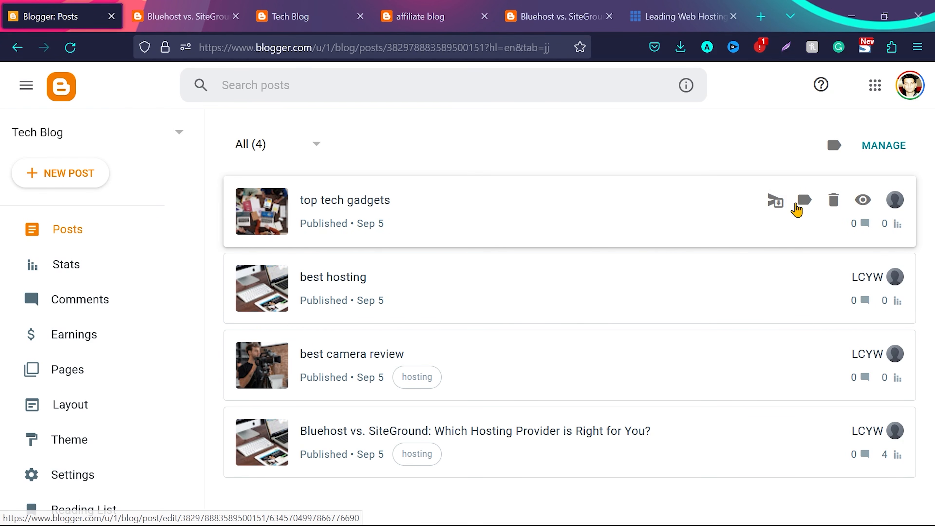
Add a new "gadgets" label to the published "top tech gadgets" post
left_click(805, 201)
type("gadgets")
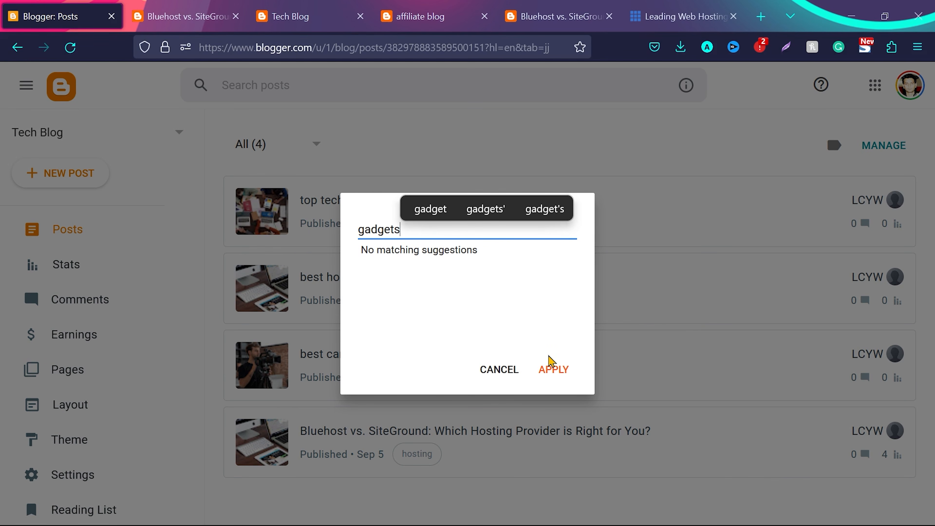
left_click(553, 369)
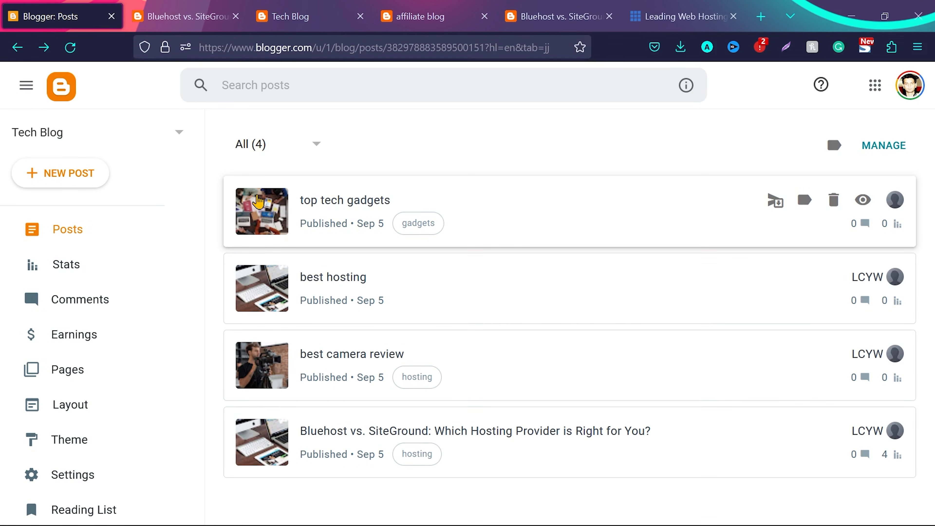
Reload the live blog homepage and examine its featured posts, post list, sidebar widgets and navigation menus
left_click(304, 6)
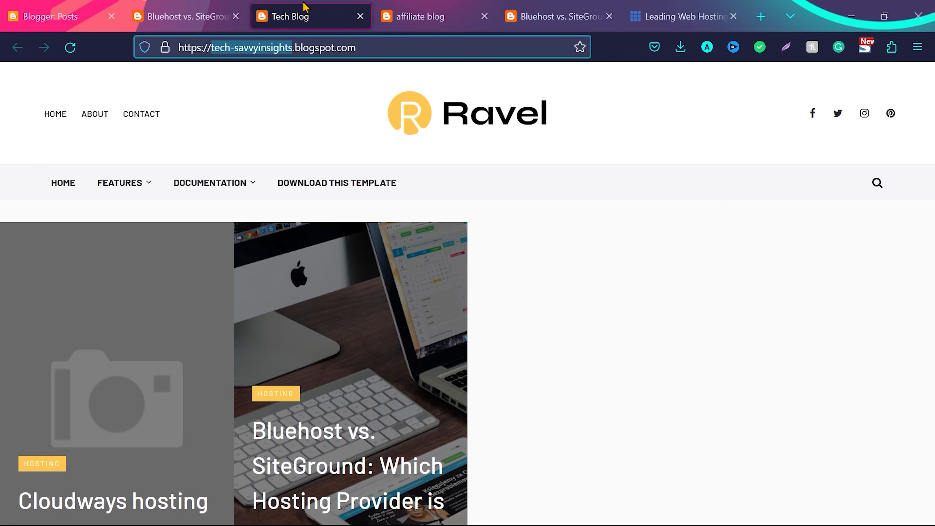
left_click(70, 46)
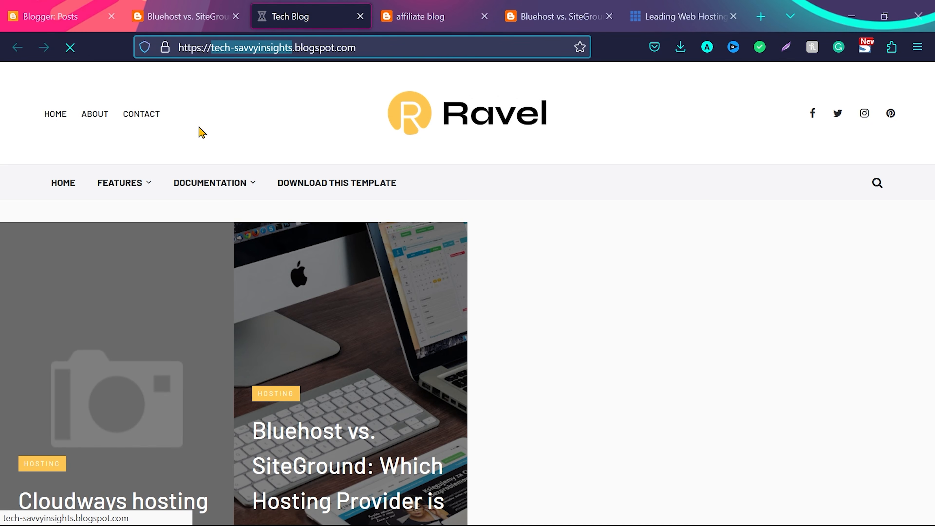
scroll(346, 376, "down", 10)
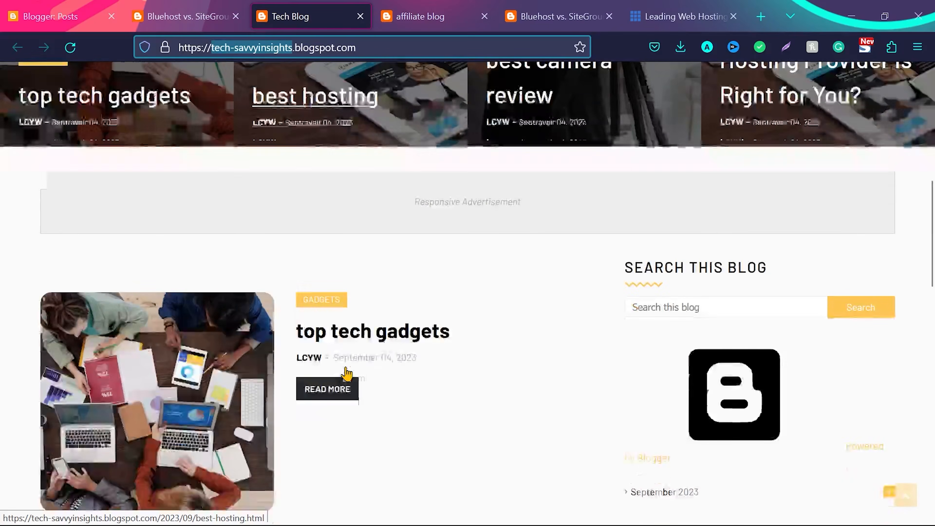
scroll(348, 372, "down", 2)
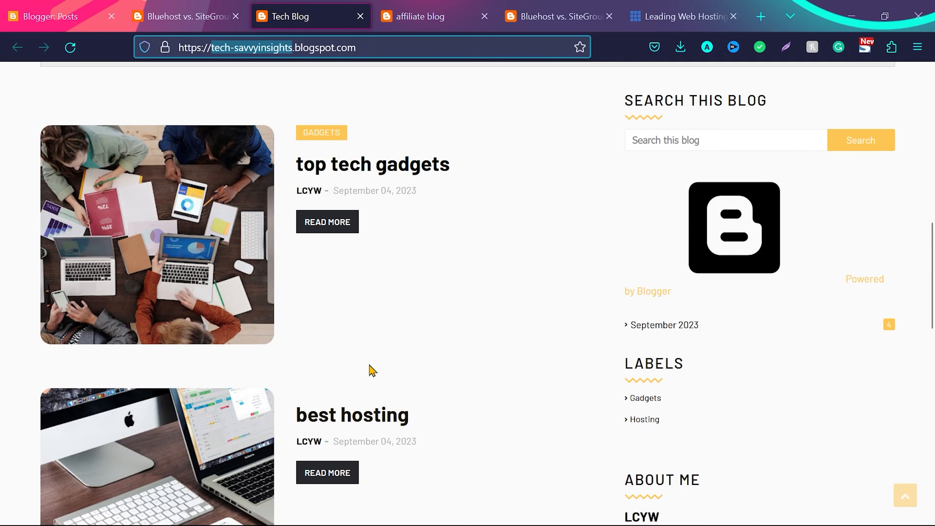
scroll(370, 369, "down", 4)
scroll(371, 366, "down", 5)
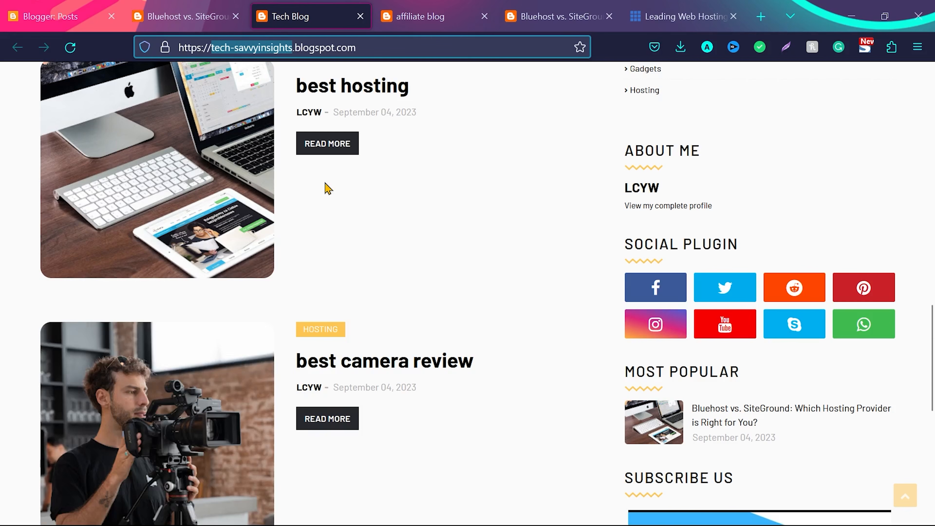
scroll(348, 204, "down", 10)
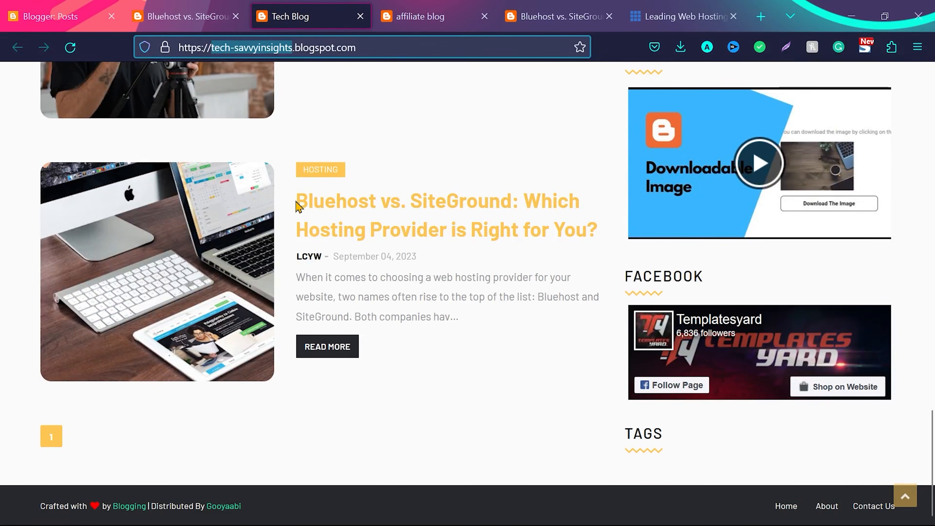
left_click_drag(293, 195, 372, 253)
left_click(471, 324)
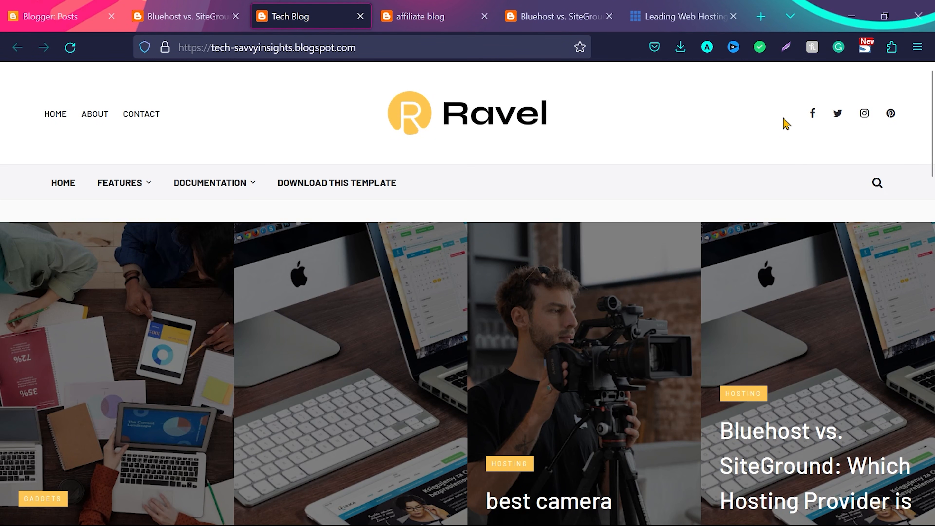
mouse_move(143, 187)
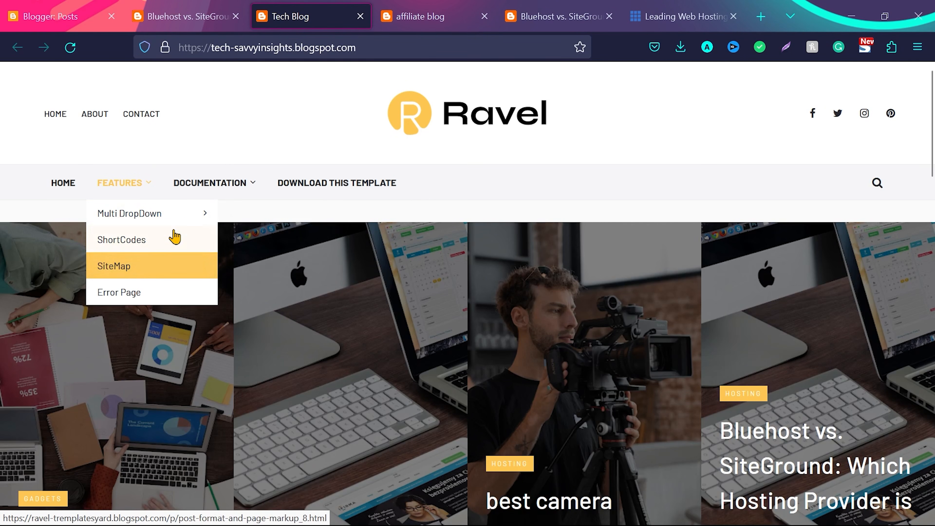
mouse_move(257, 189)
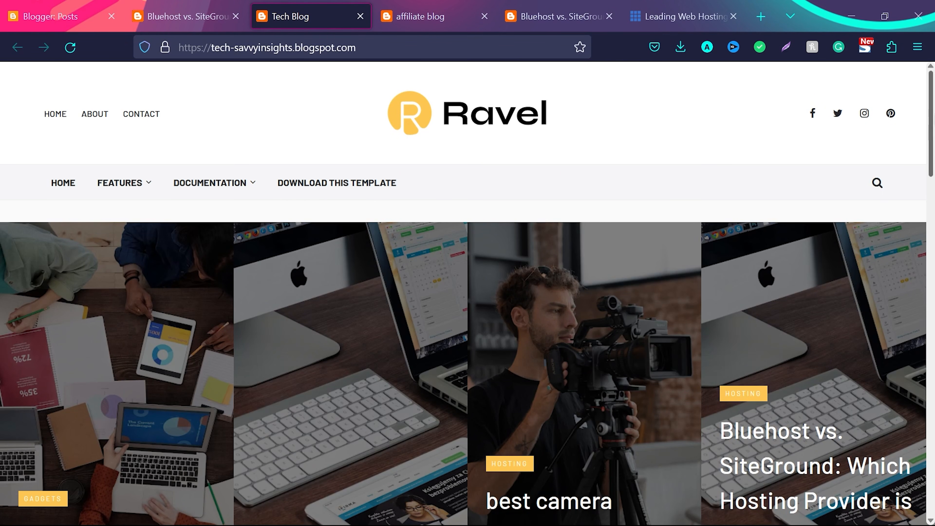
scroll(780, 308, "down", 10)
scroll(780, 308, "down", 4)
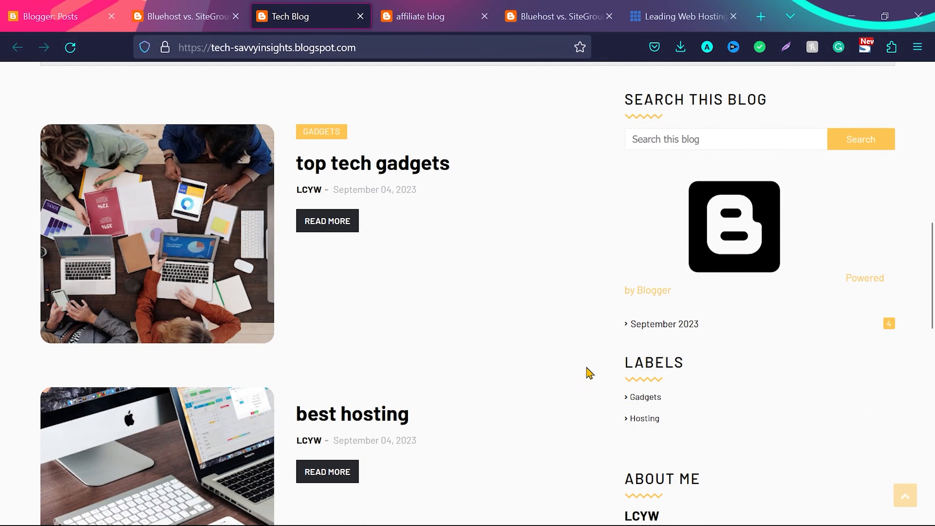
Return to the Blogger dashboard and open the Tech Blog's layout settings
key("ctrl+1")
scroll(118, 310, "down", 3)
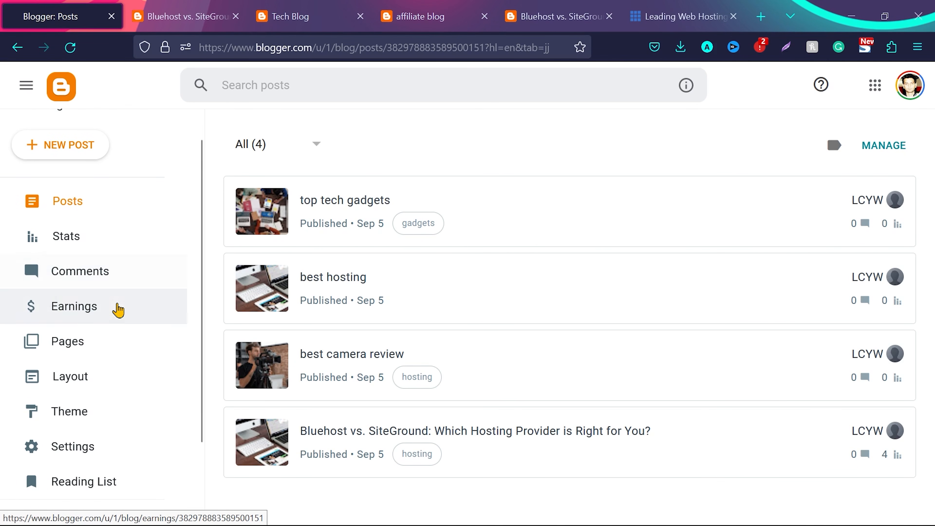
scroll(117, 310, "down", 1)
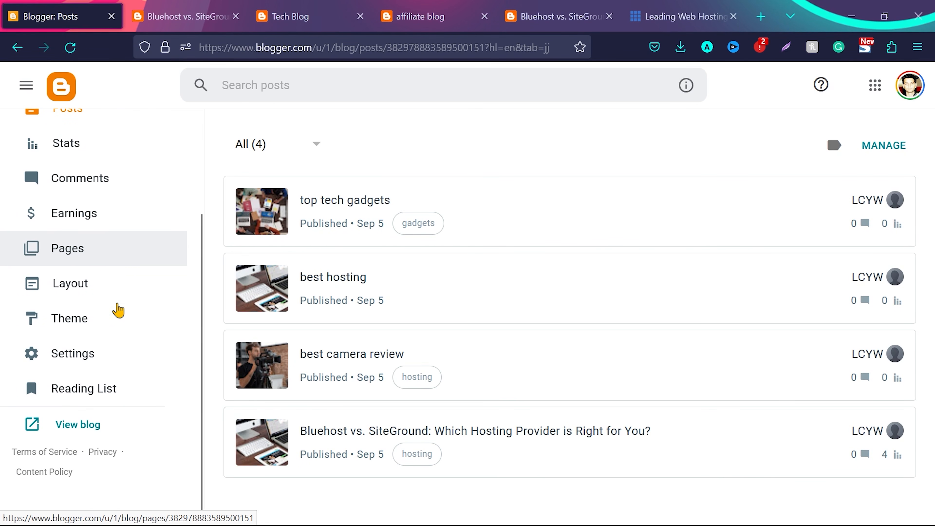
left_click(88, 282)
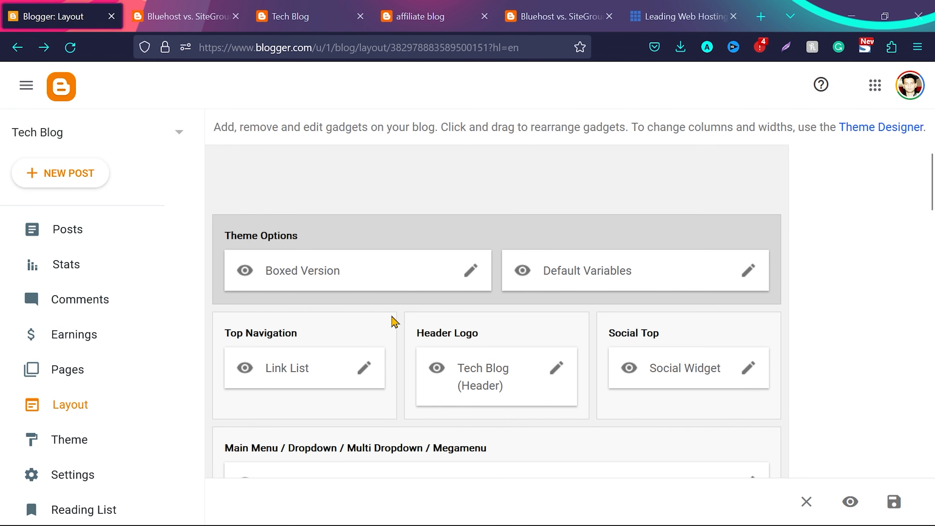
Replace the Header Logo image with "Blue and Red Modern Professional Tech Logo(1).png" uploaded from the computer and save the widget
scroll(393, 322, "down", 2)
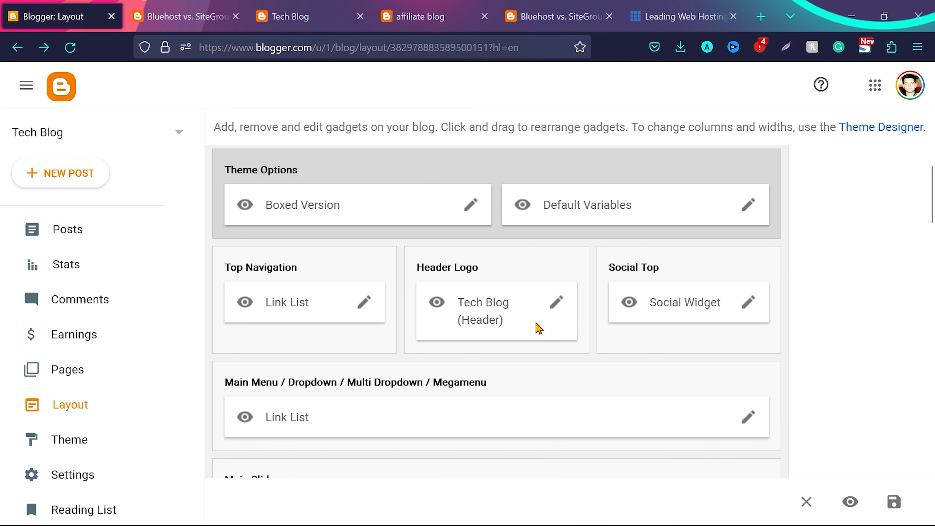
left_click(557, 304)
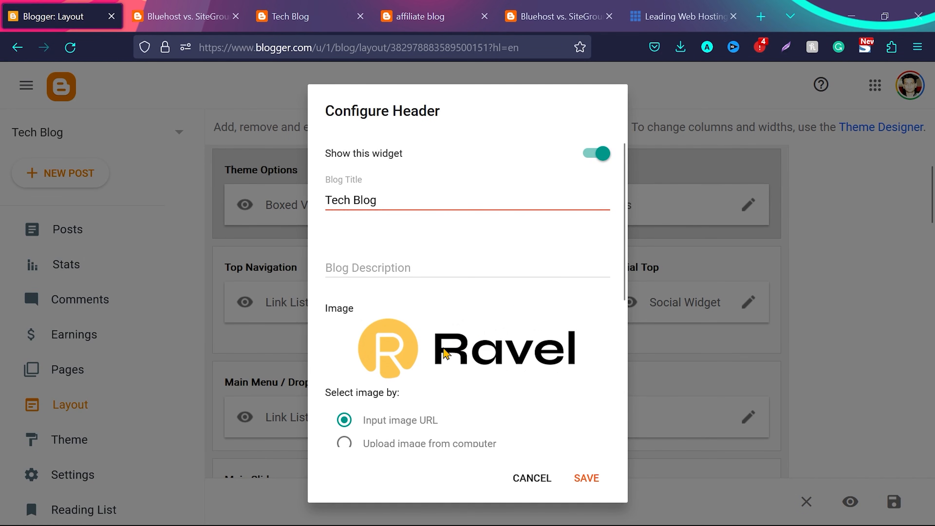
scroll(405, 348, "down", 3)
left_click(345, 348)
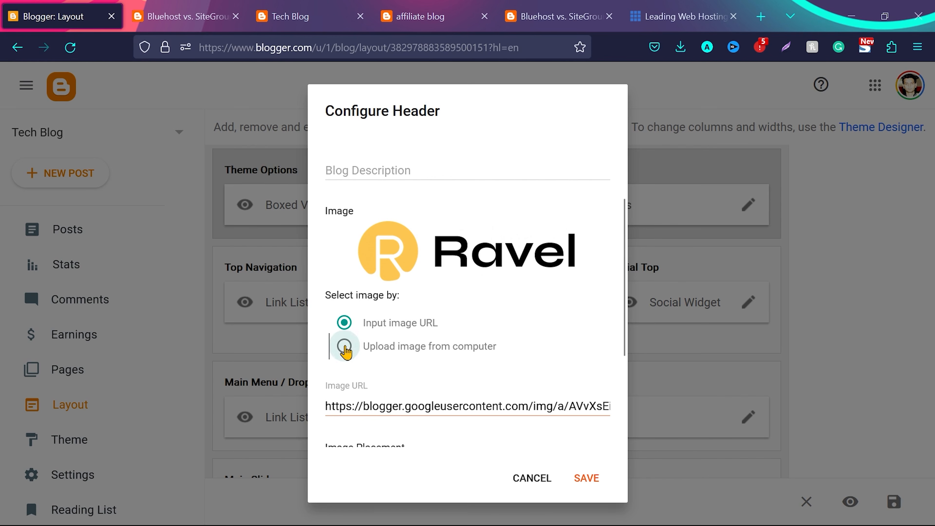
left_click(349, 402)
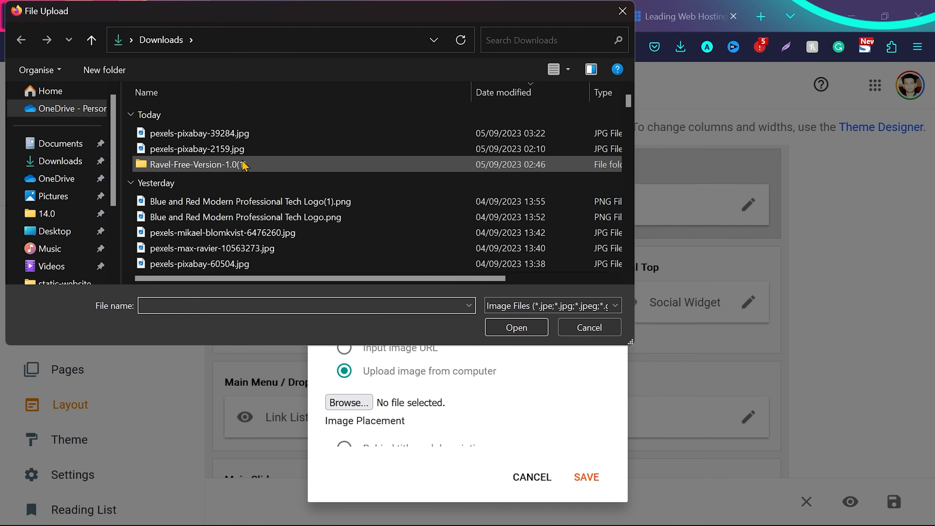
left_click(253, 204)
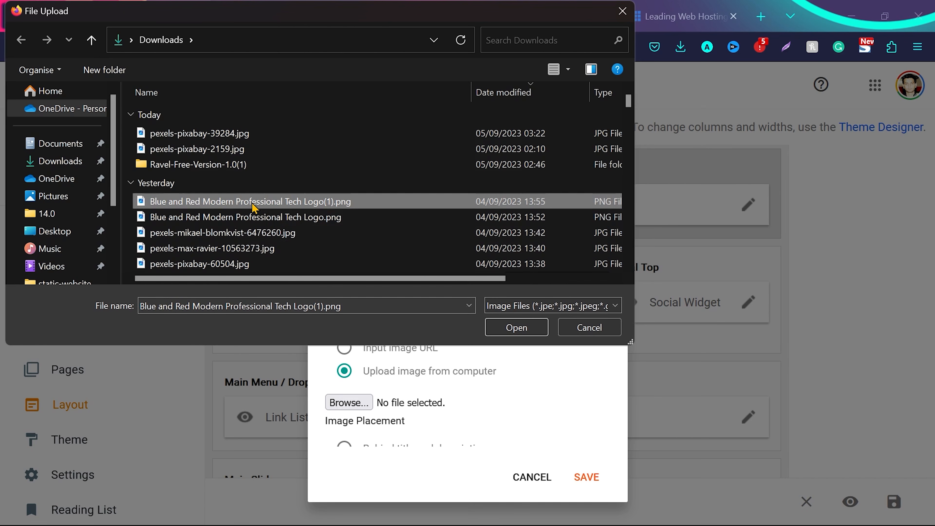
left_click(517, 328)
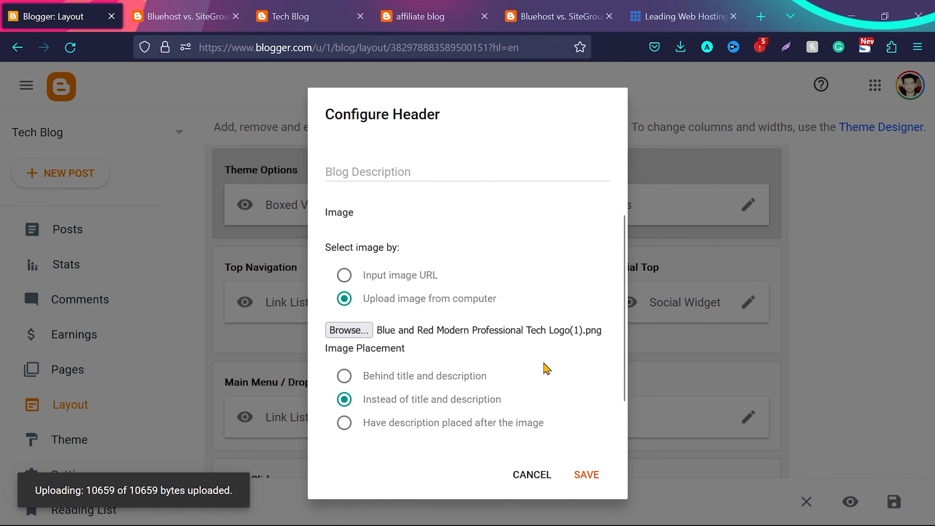
scroll(547, 368, "down", 2)
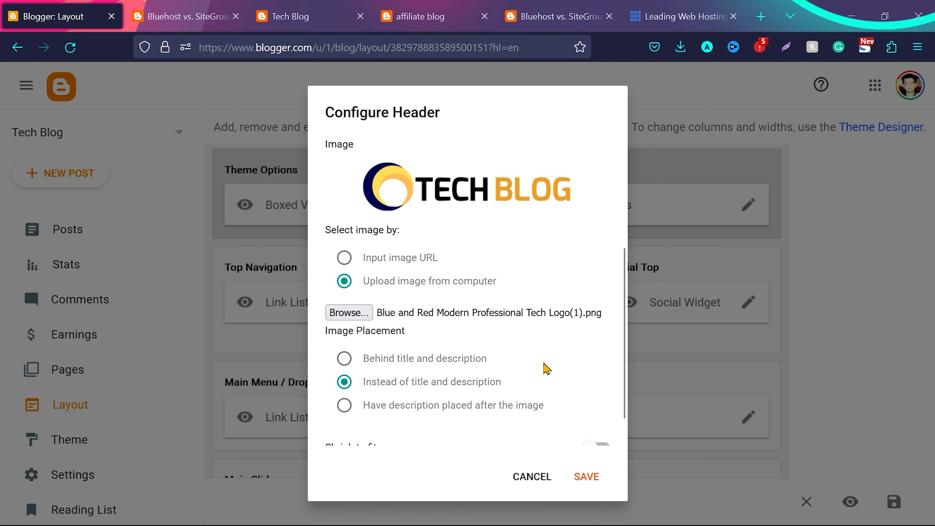
scroll(547, 369, "down", 1)
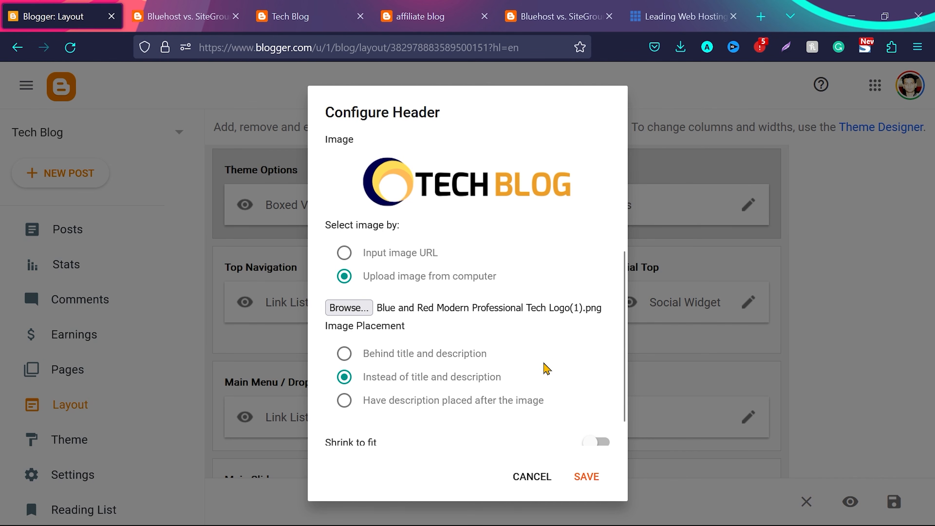
left_click(586, 478)
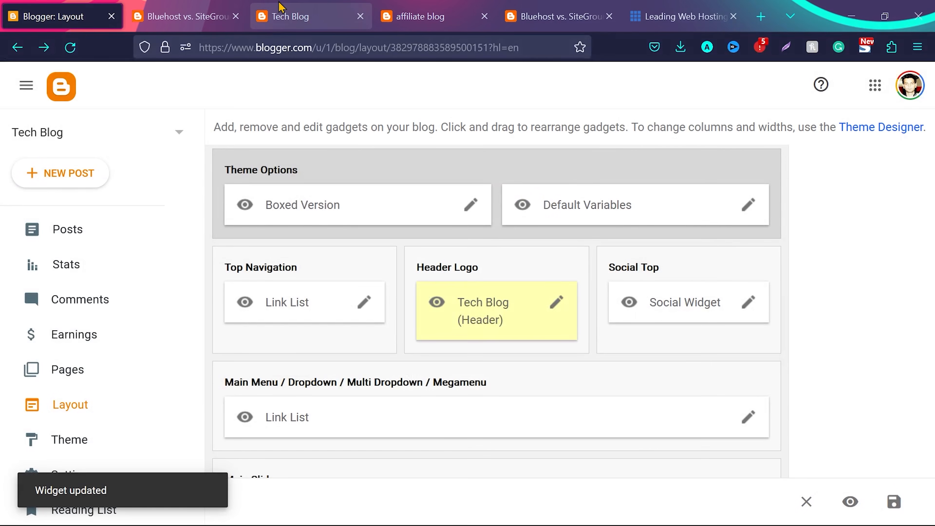
Reload the live blog homepage and check how the new header logo looks
left_click(280, 8)
key("F5")
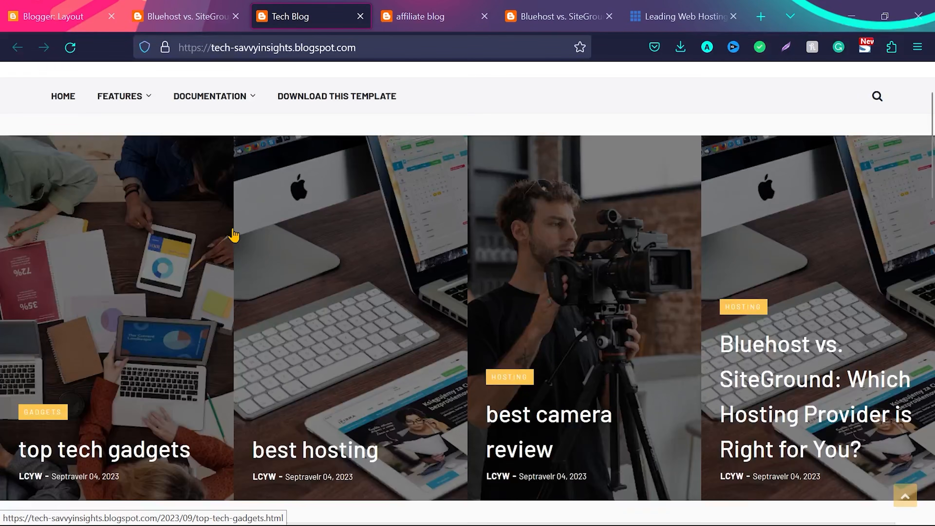
left_click(73, 55)
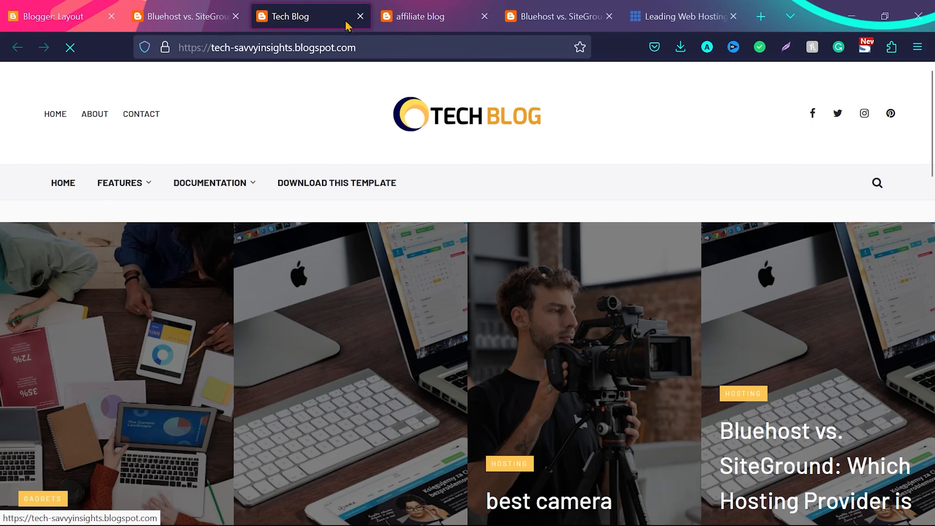
left_click(192, 17)
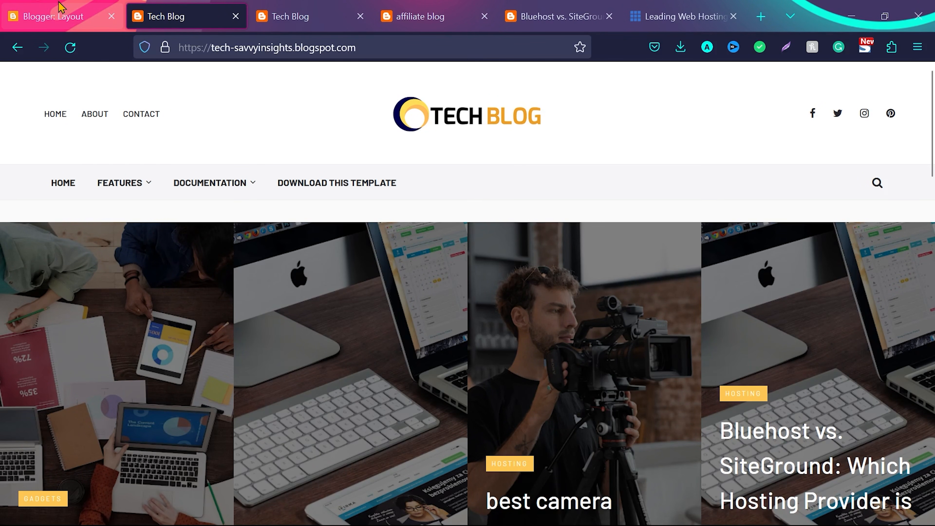
Open the Top Navigation link list in the blog layout and clear the About item's site URL
left_click(56, 17)
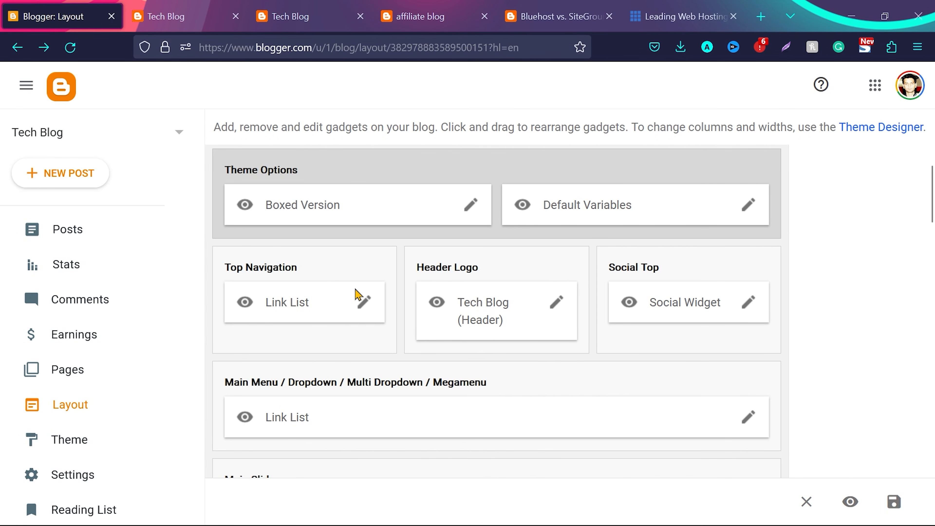
left_click(366, 305)
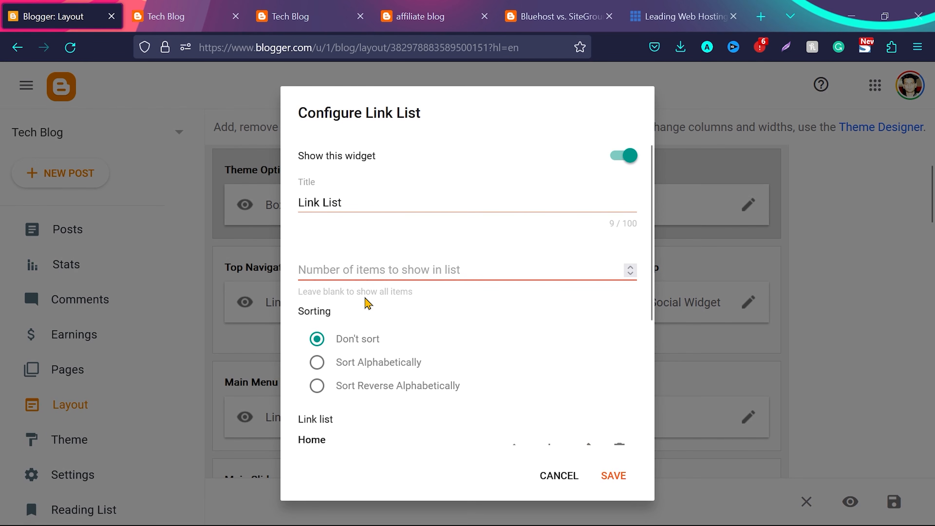
scroll(468, 346, "down", 5)
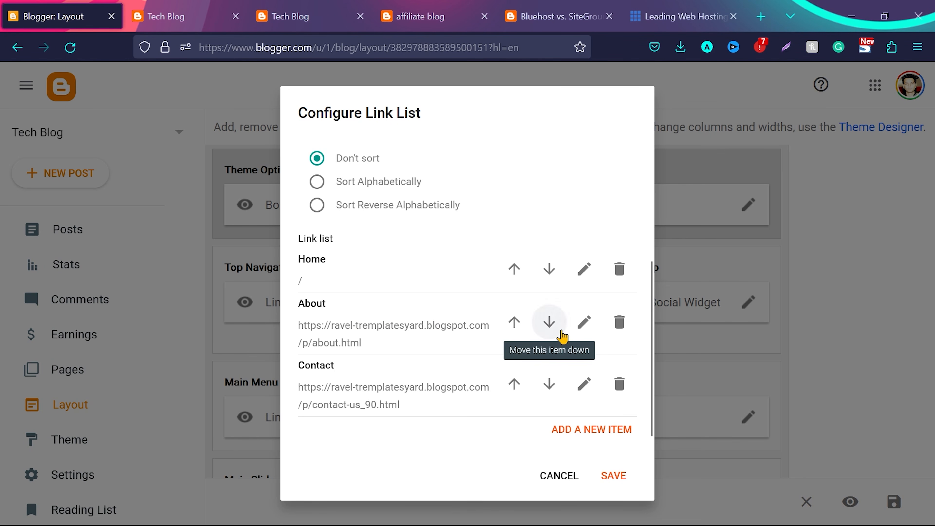
left_click(584, 326)
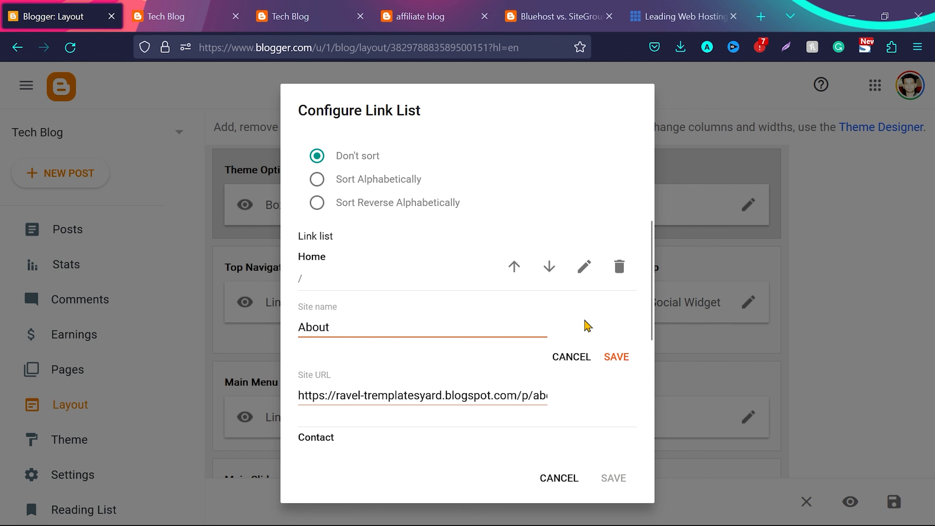
left_click(428, 395)
scroll(460, 373, "down", 1)
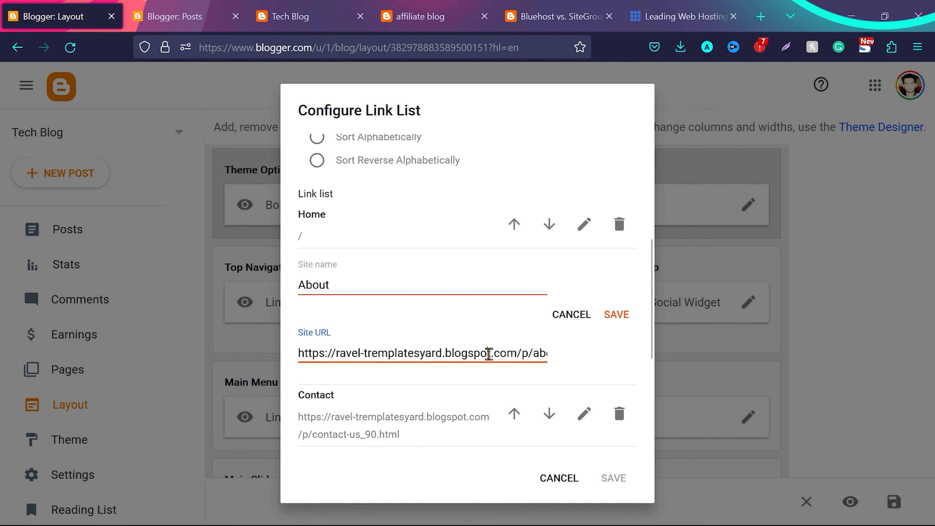
key("ctrl+a")
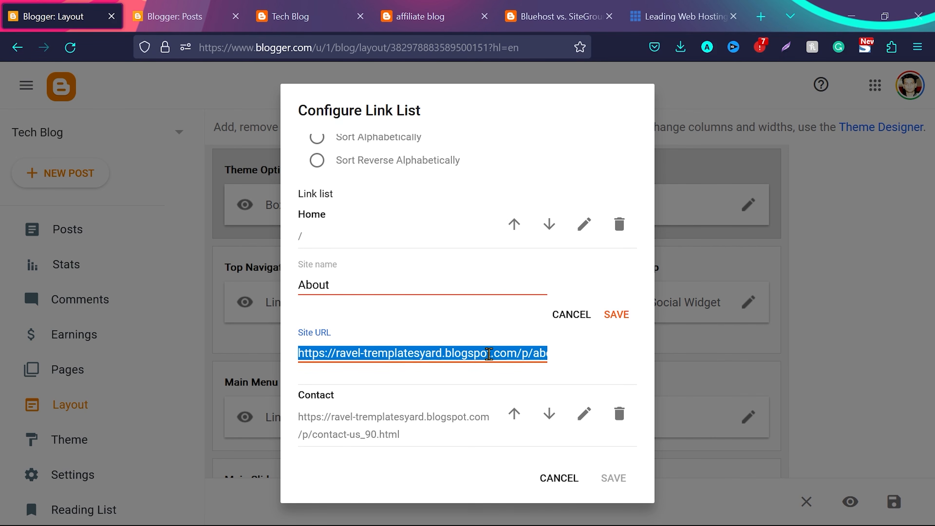
key("BackSpace")
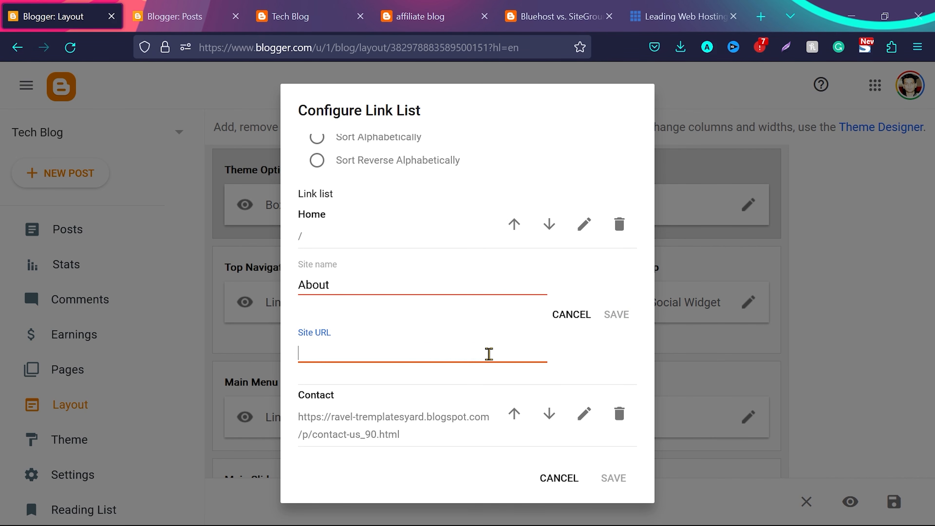
Copy the published About page's link from the blog's list of pages
left_click(181, 7)
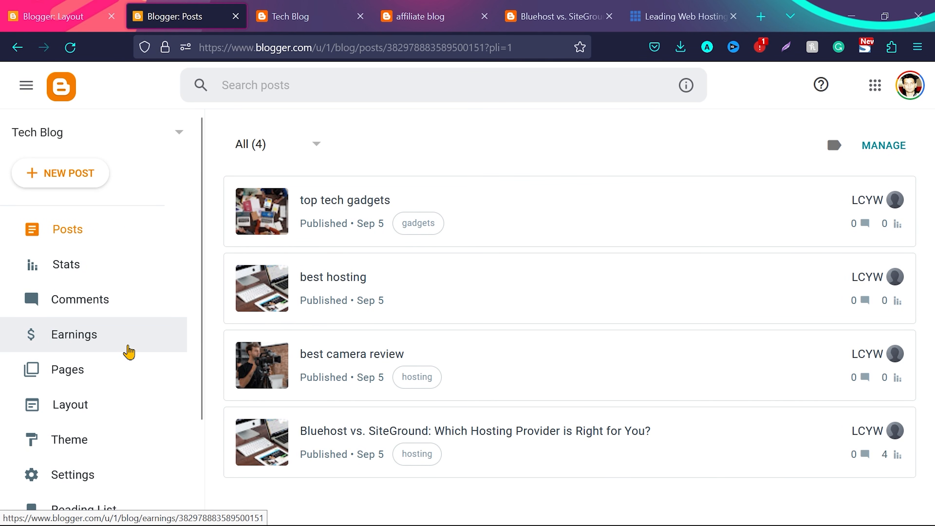
scroll(129, 352, "down", 2)
left_click(113, 308)
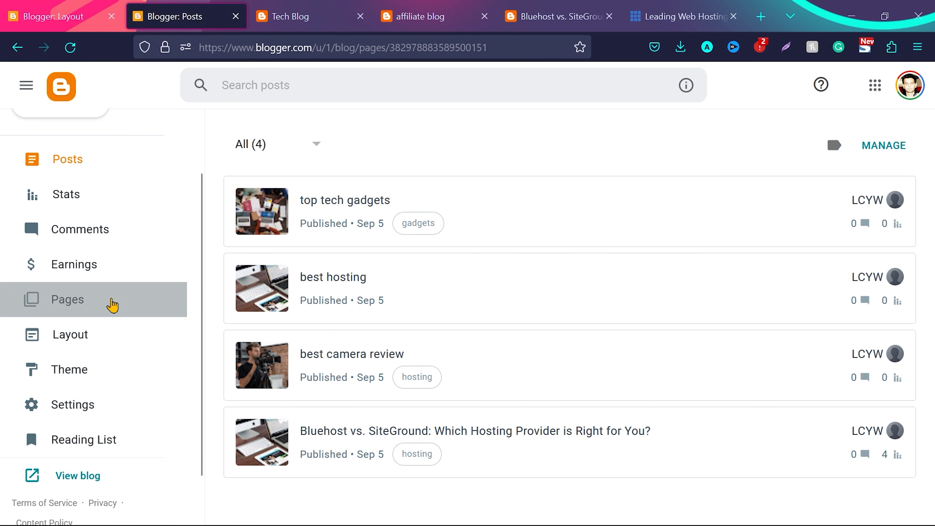
scroll(619, 398, "down", 2)
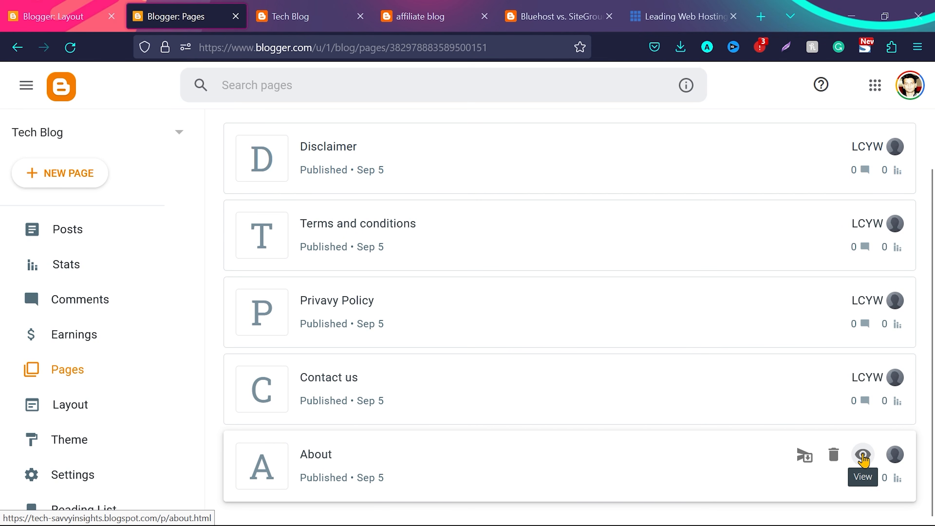
right_click(863, 459)
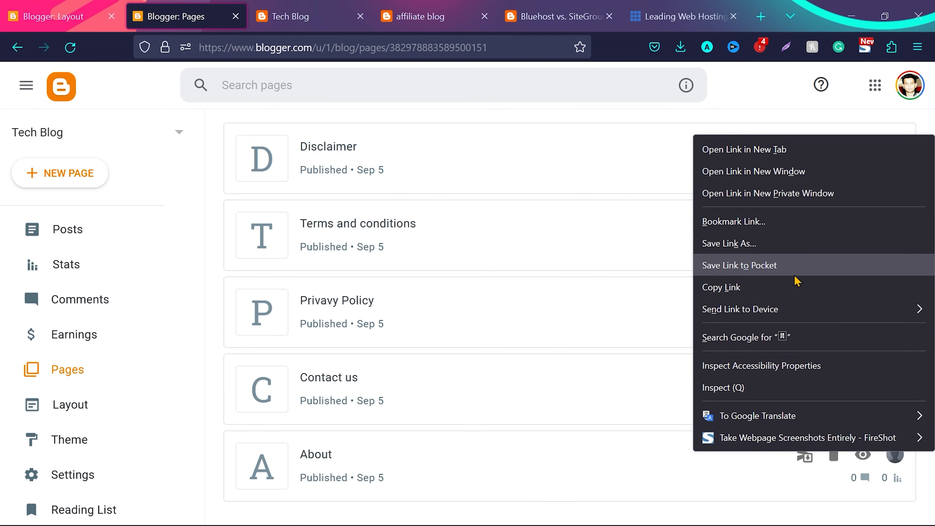
left_click(797, 287)
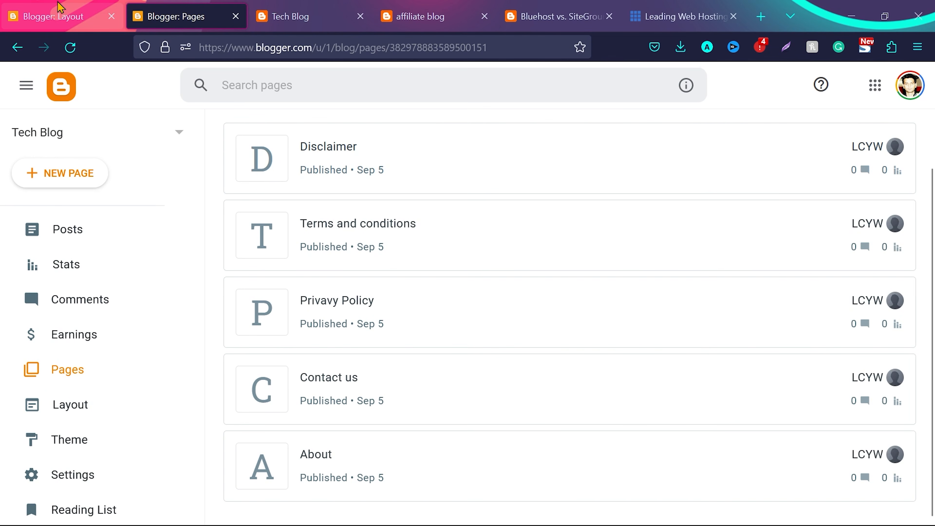
left_click(59, 15)
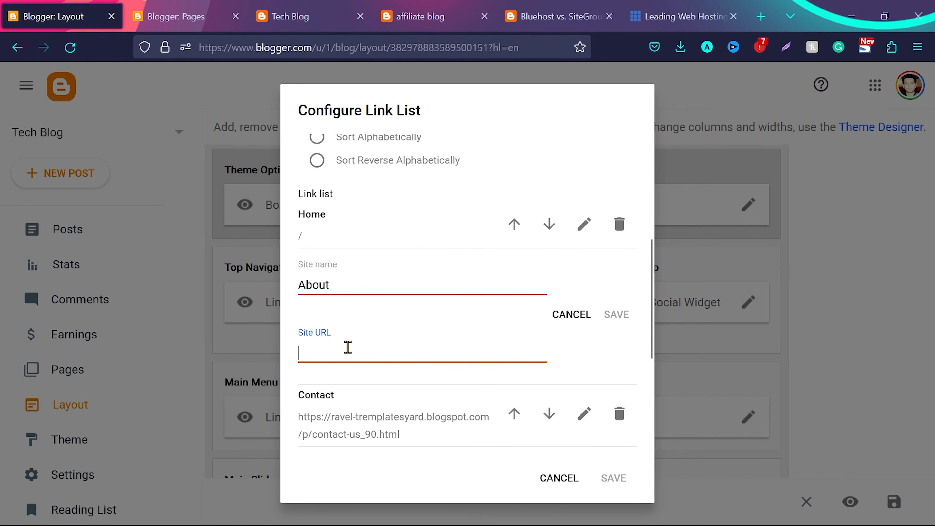
key("ctrl+v")
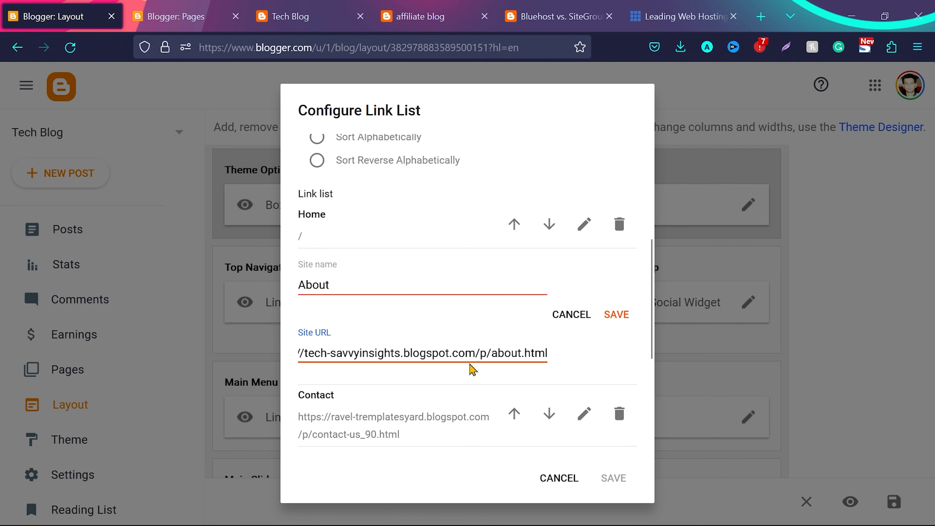
left_click(617, 314)
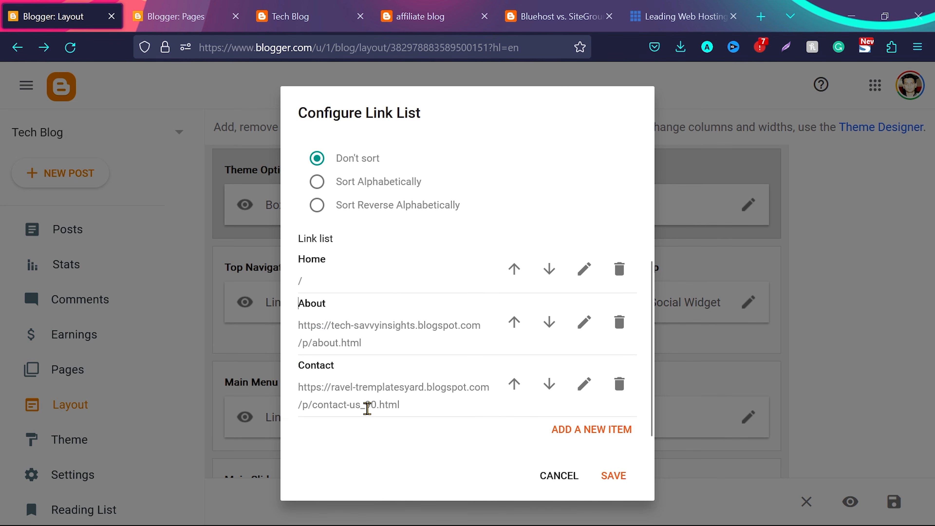
Copy the published Contact us page's link from the blog's list of pages
left_click(180, 7)
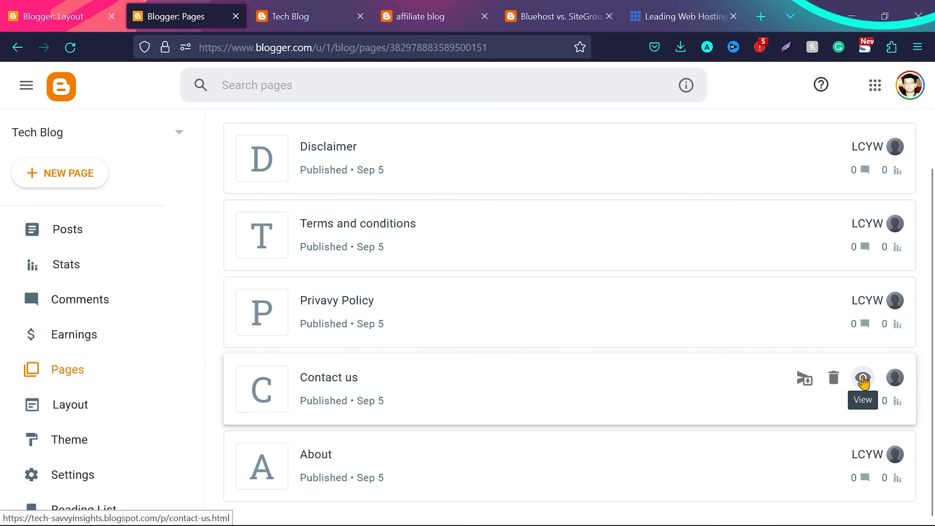
right_click(863, 381)
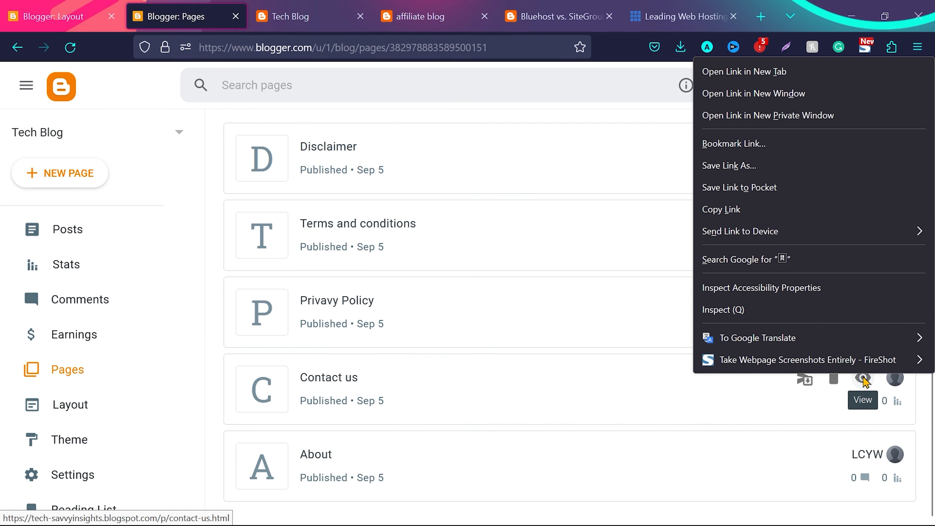
left_click(721, 209)
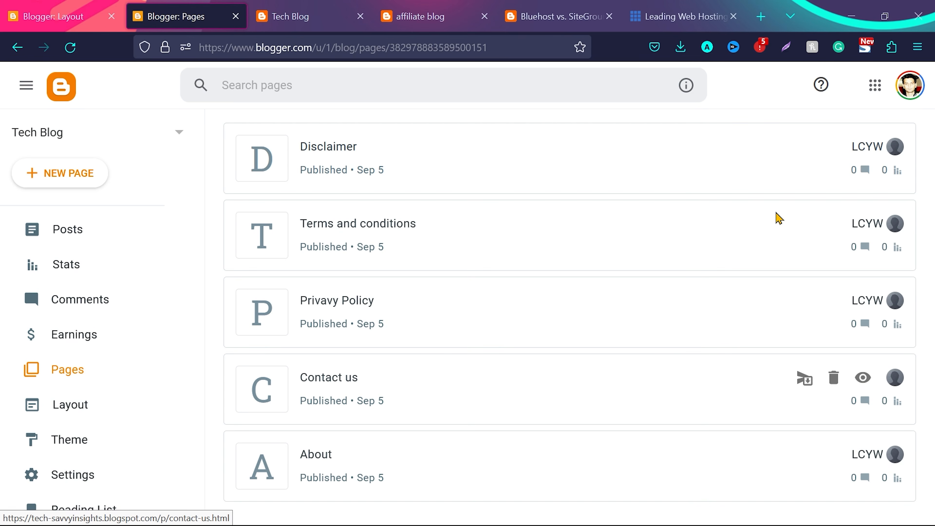
left_click(55, 16)
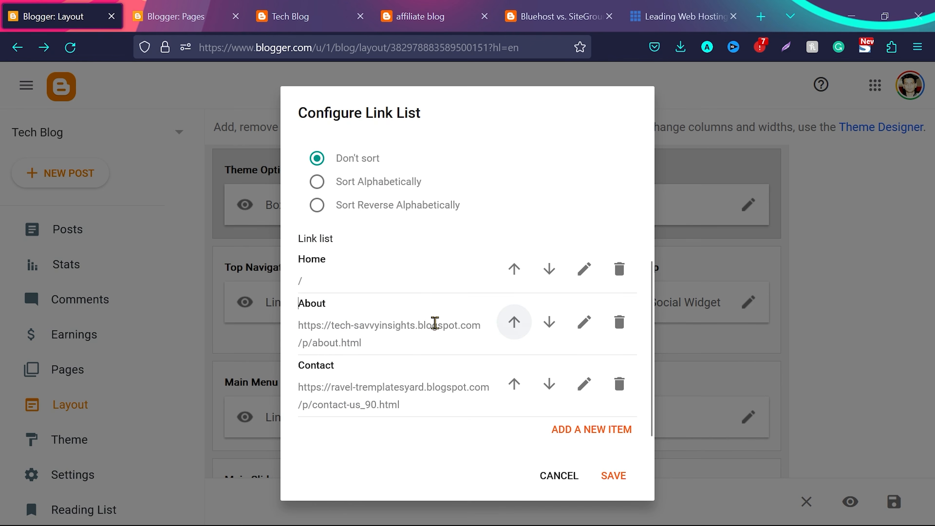
left_click(585, 384)
scroll(413, 414, "down", 3)
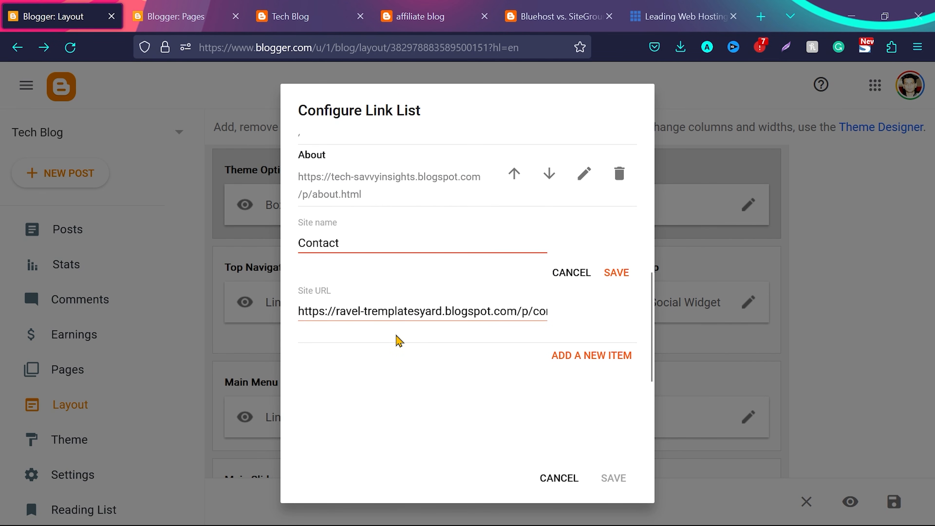
left_click(392, 312)
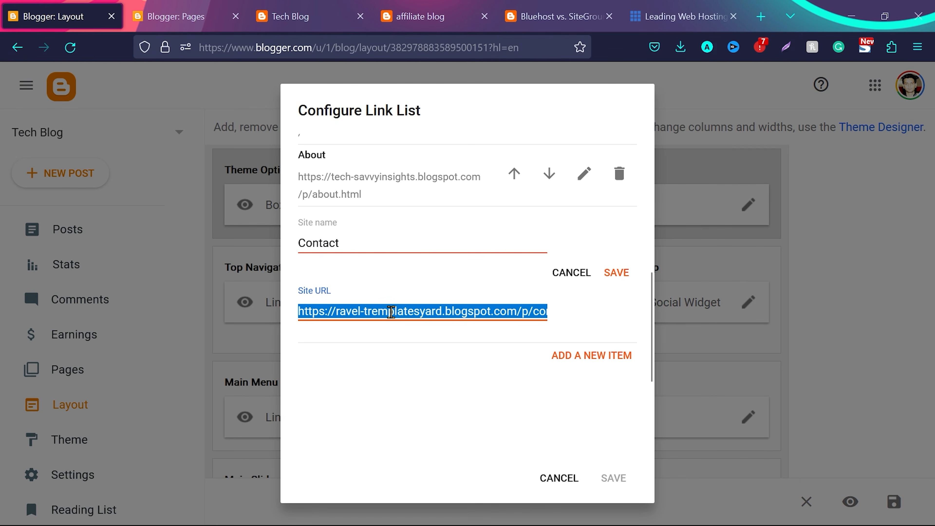
key("BackSpace")
key("ctrl+v")
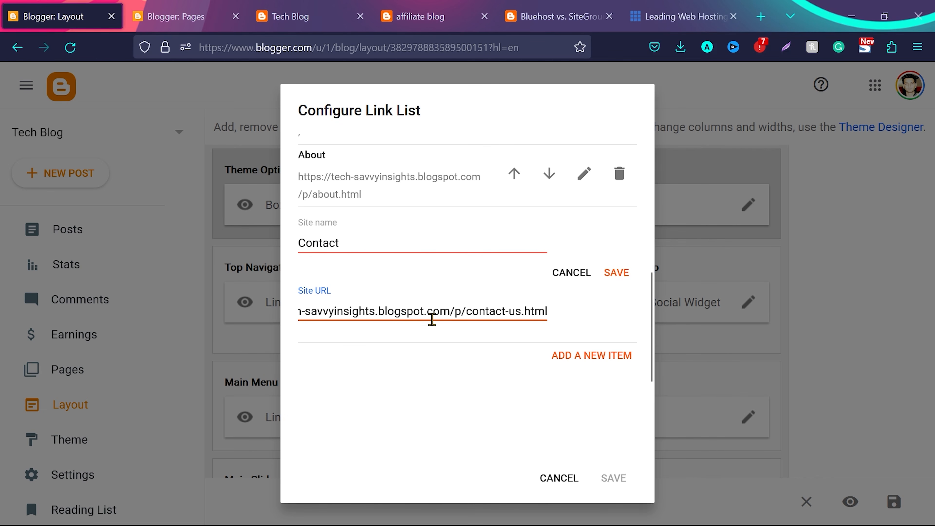
left_click(616, 271)
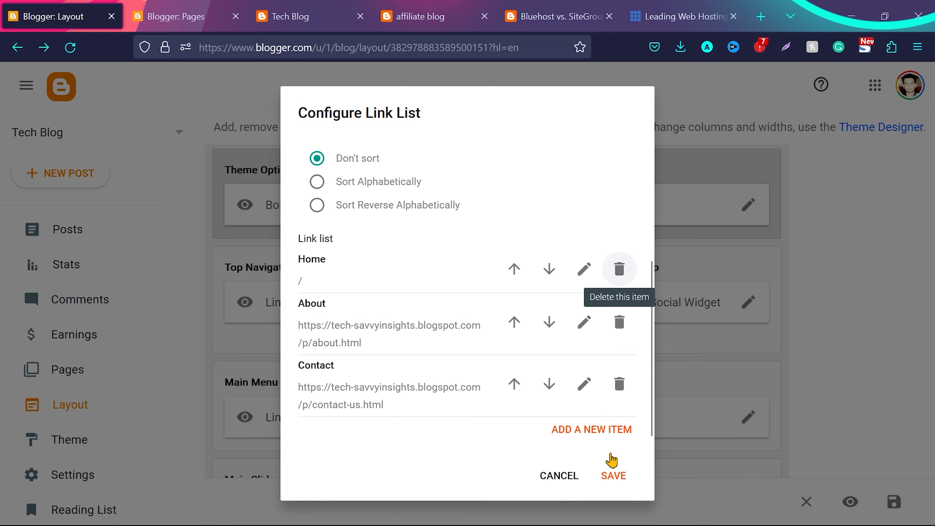
left_click(612, 477)
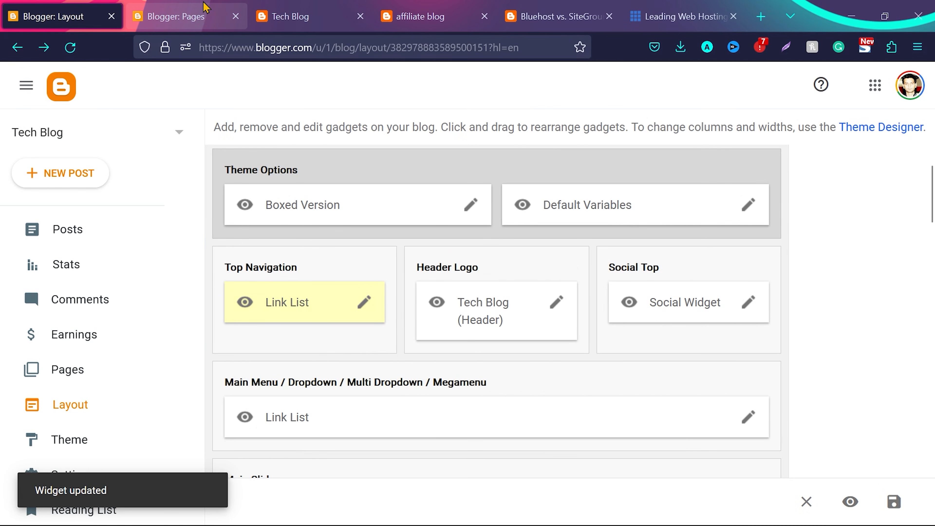
Reload the live blog and check the pages that the About and Contact links in the top navigation open
left_click(289, 11)
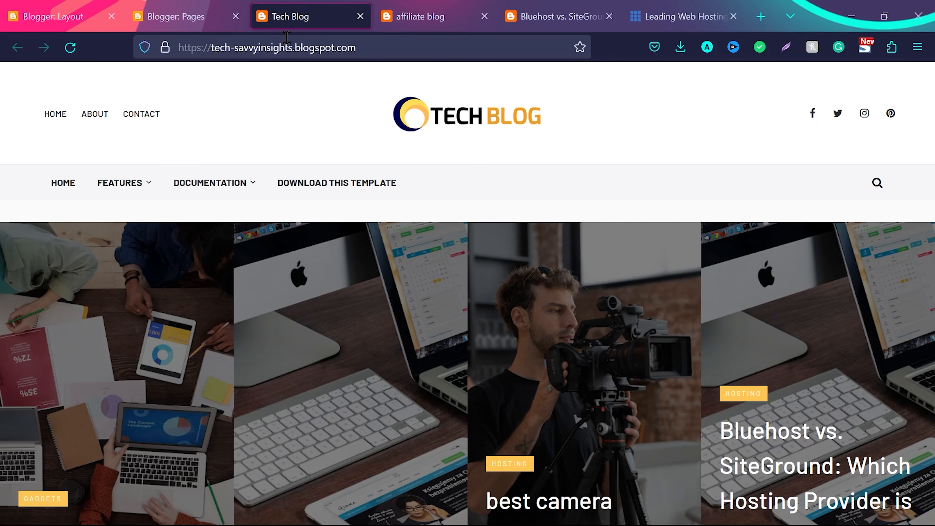
left_click(69, 48)
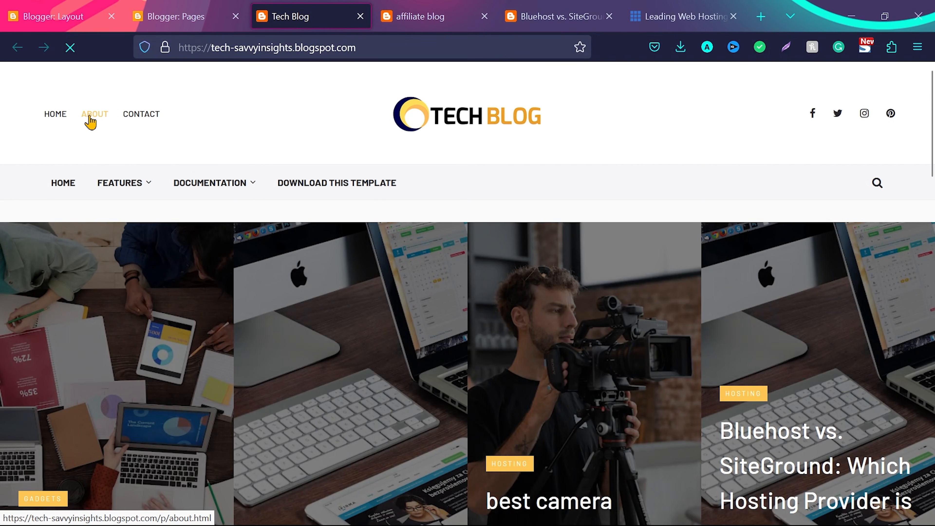
left_click(90, 122)
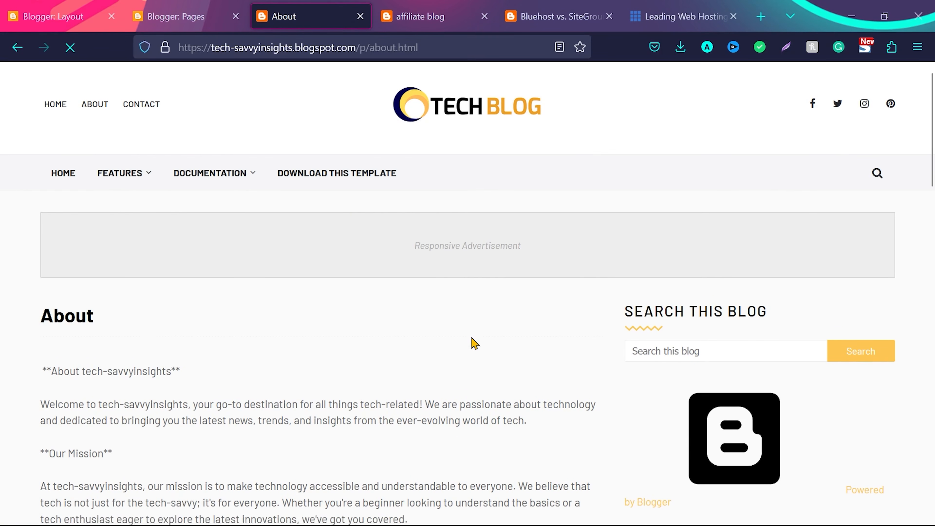
scroll(473, 343, "down", 5)
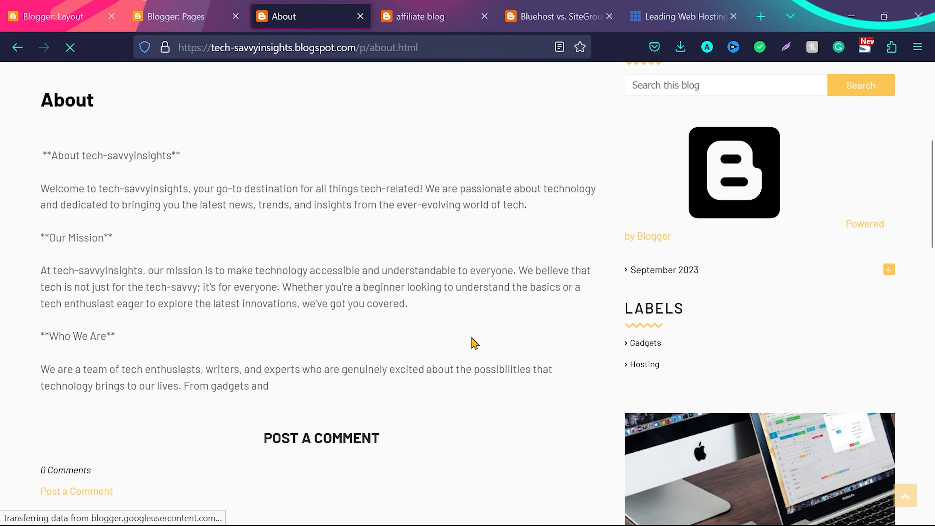
scroll(474, 343, "up", 5)
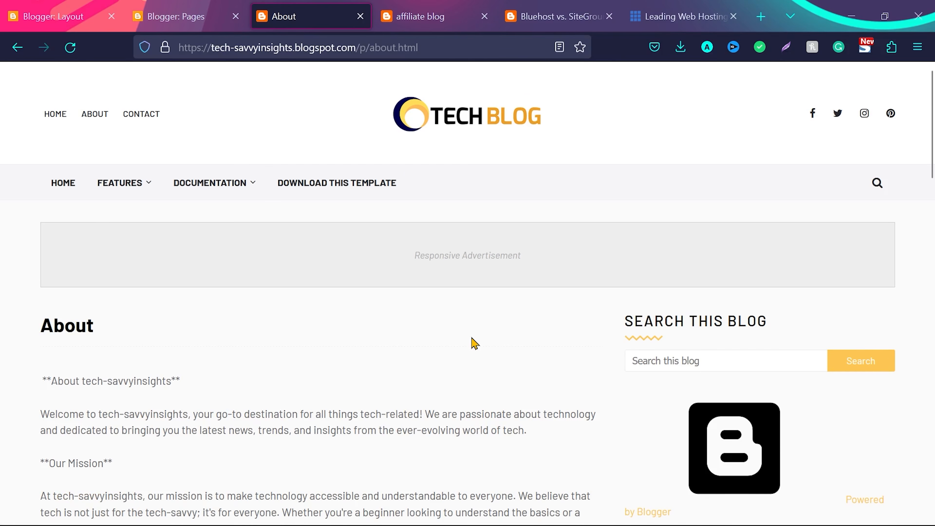
left_click(138, 121)
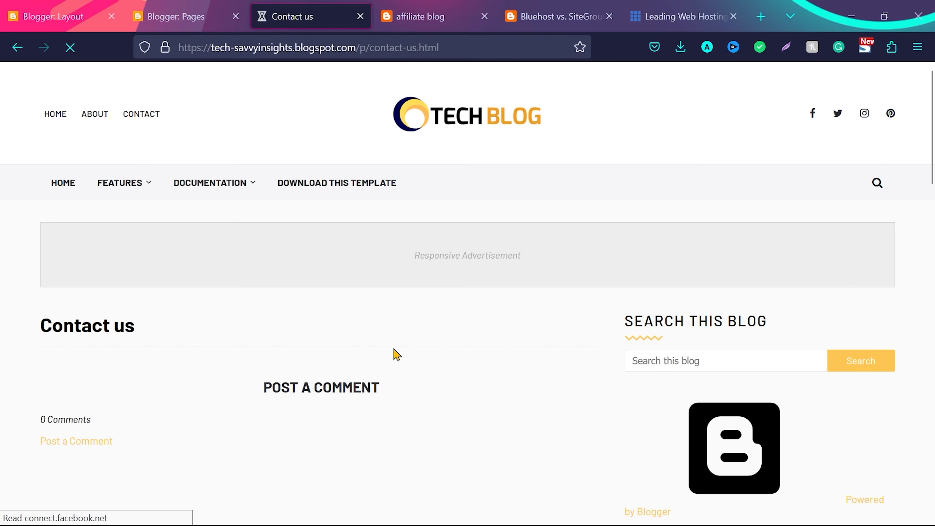
scroll(392, 355, "down", 5)
scroll(424, 268, "up", 5)
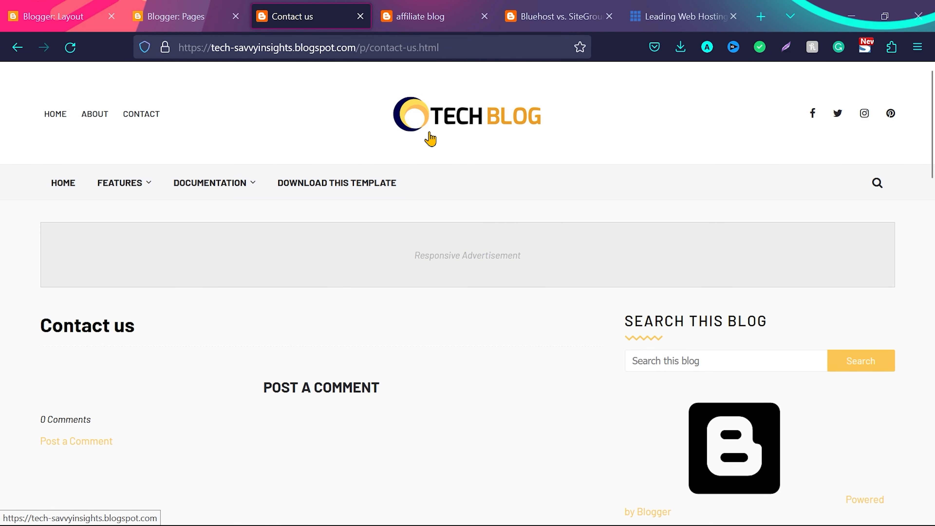
Open the Main Menu link list of the blog layout for editing and review its Home and Features items
left_click(55, 17)
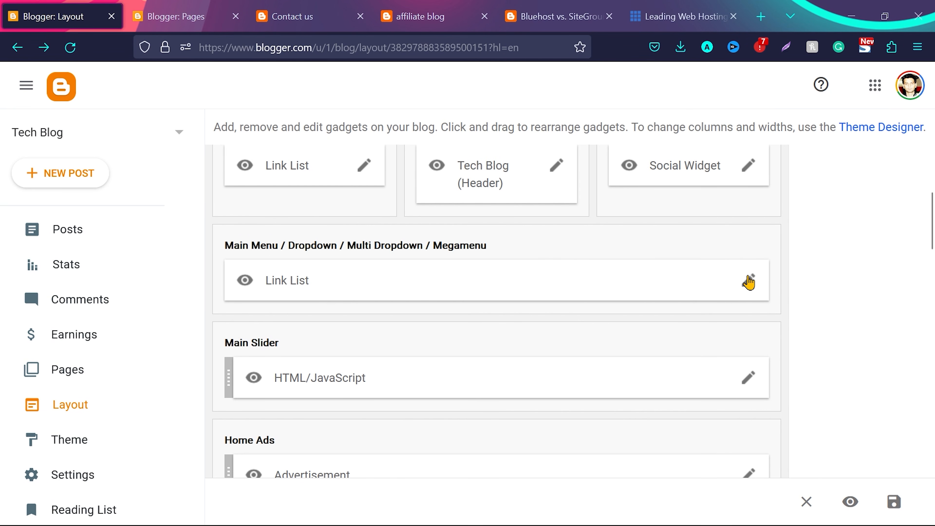
left_click(748, 281)
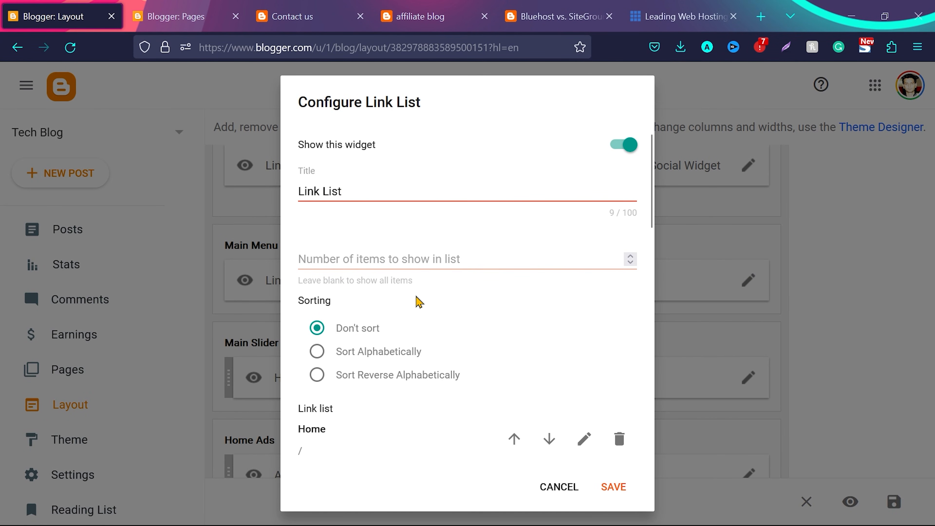
scroll(419, 301, "down", 6)
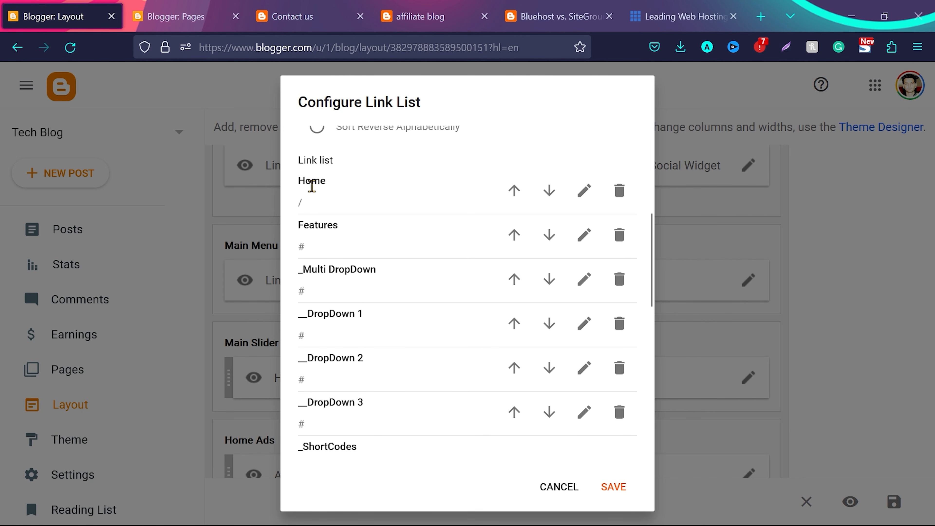
left_click_drag(300, 181, 317, 181)
left_click_drag(299, 221, 333, 220)
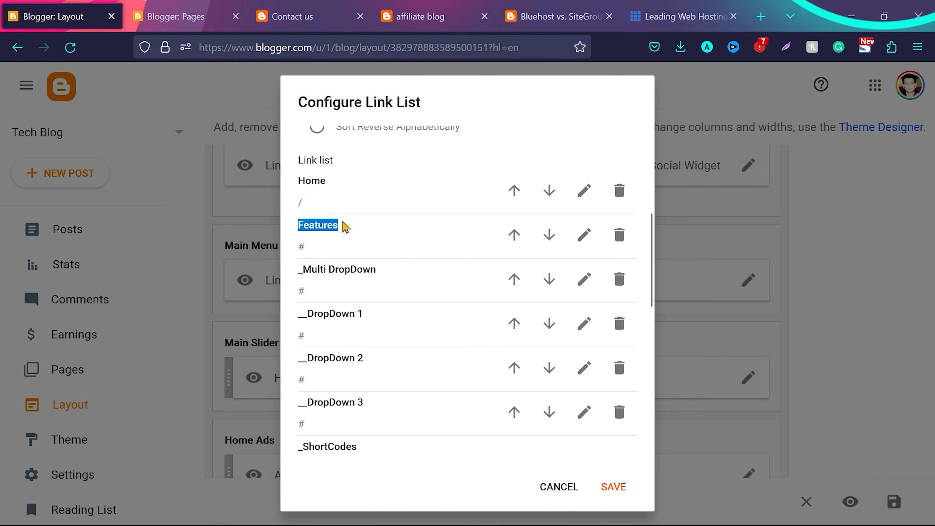
Check the Features dropdown and the other main menu entries on the live blog
left_click(290, 16)
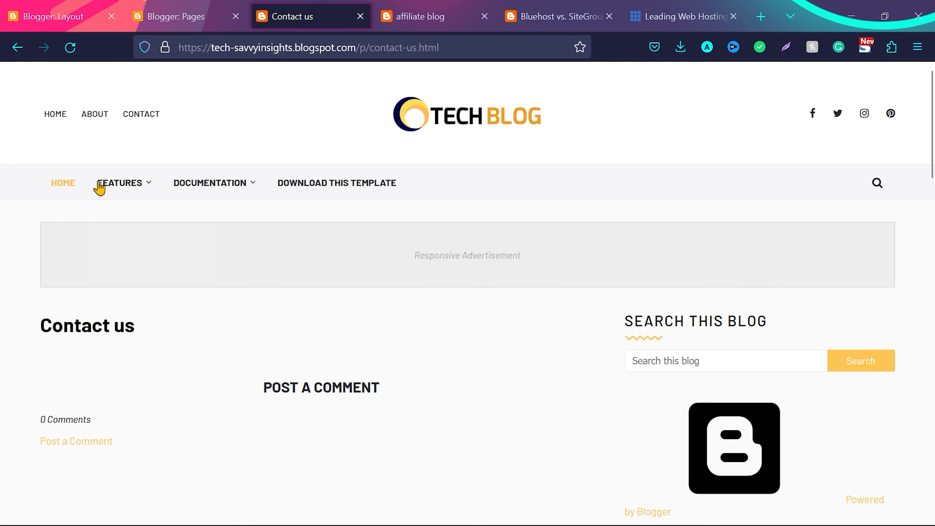
mouse_move(113, 186)
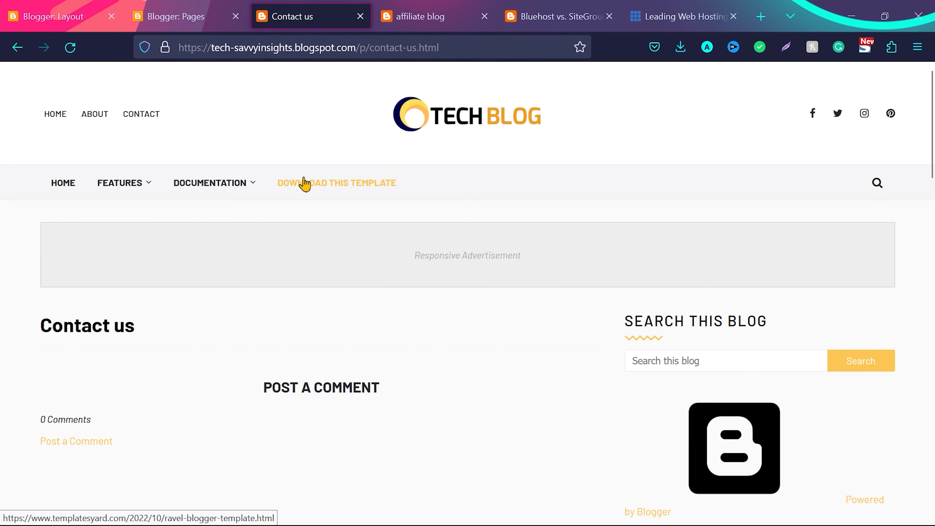
mouse_move(150, 186)
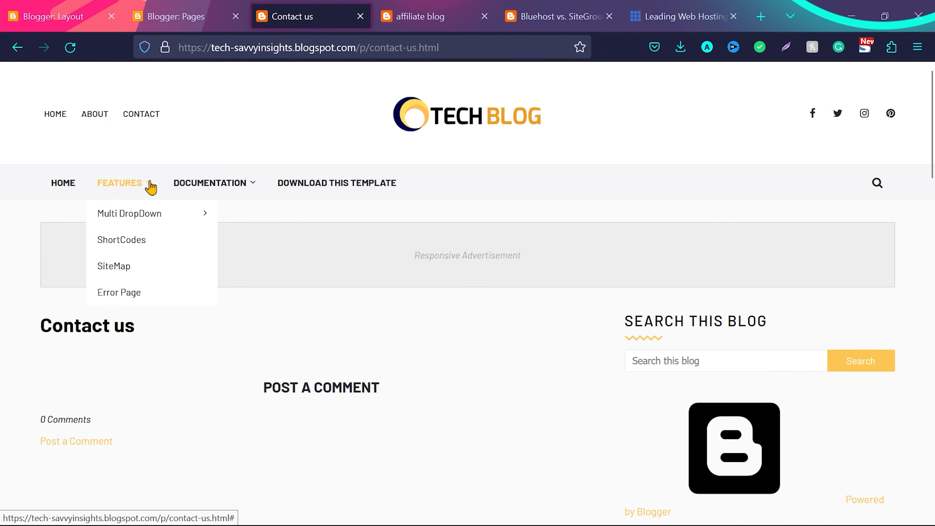
Compare the single and double underscore prefixes in the link list with the Features dropdown and Multi DropDown submenu on the live blog
left_click(53, 17)
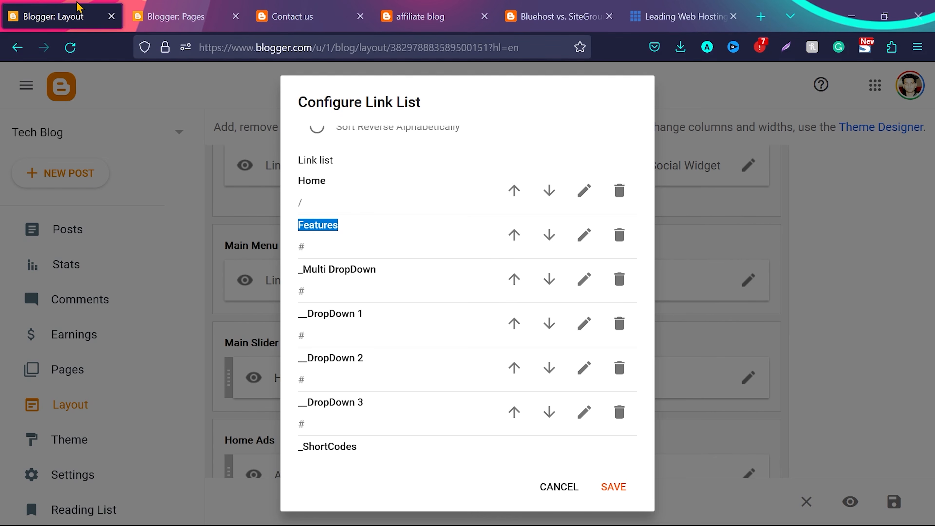
left_click(298, 273)
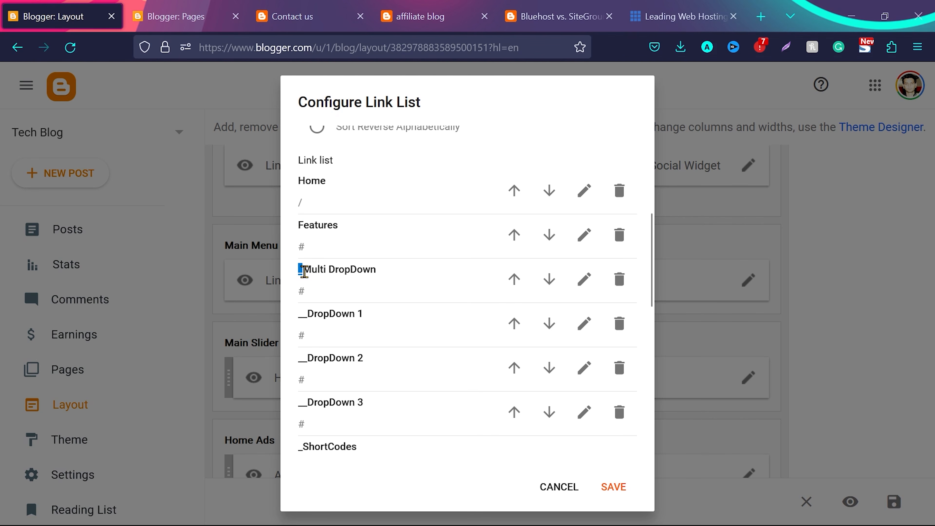
left_click_drag(298, 314, 306, 316)
left_click_drag(299, 225, 331, 224)
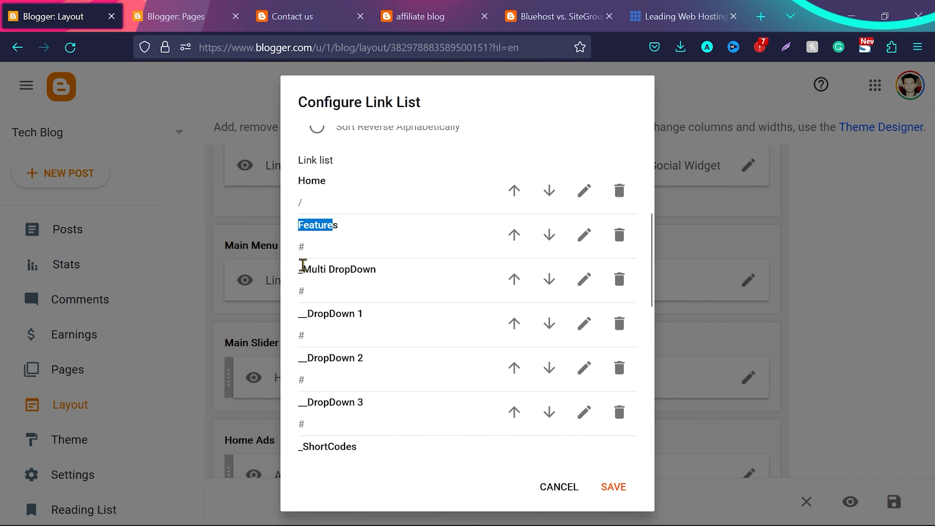
left_click_drag(302, 265, 299, 266)
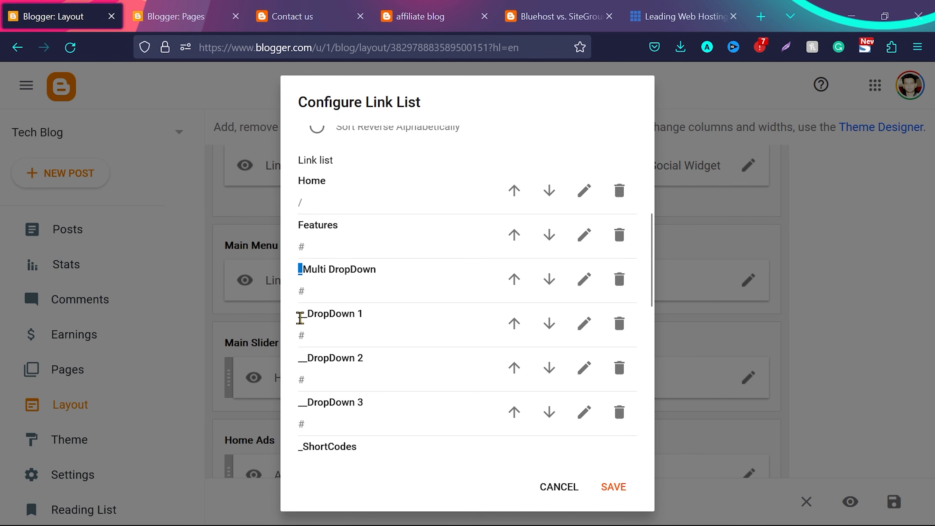
left_click(273, 11)
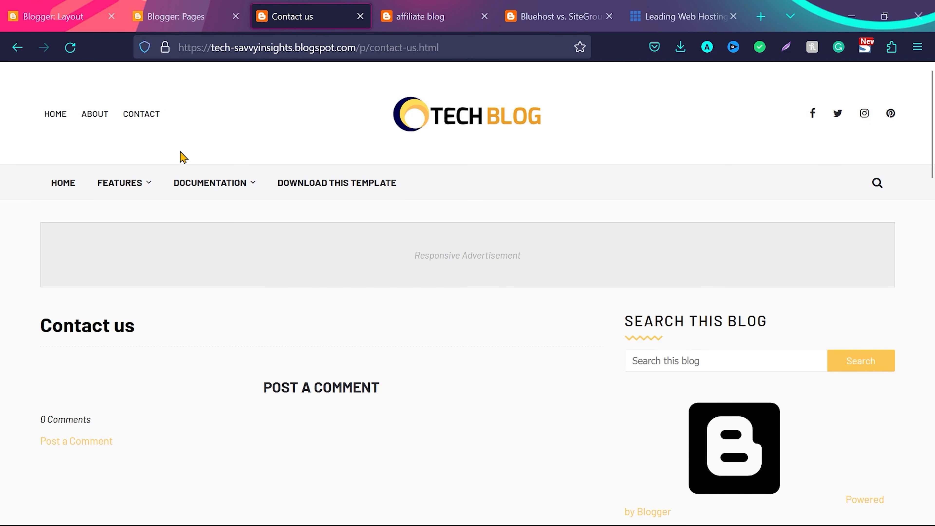
mouse_move(142, 186)
mouse_move(145, 211)
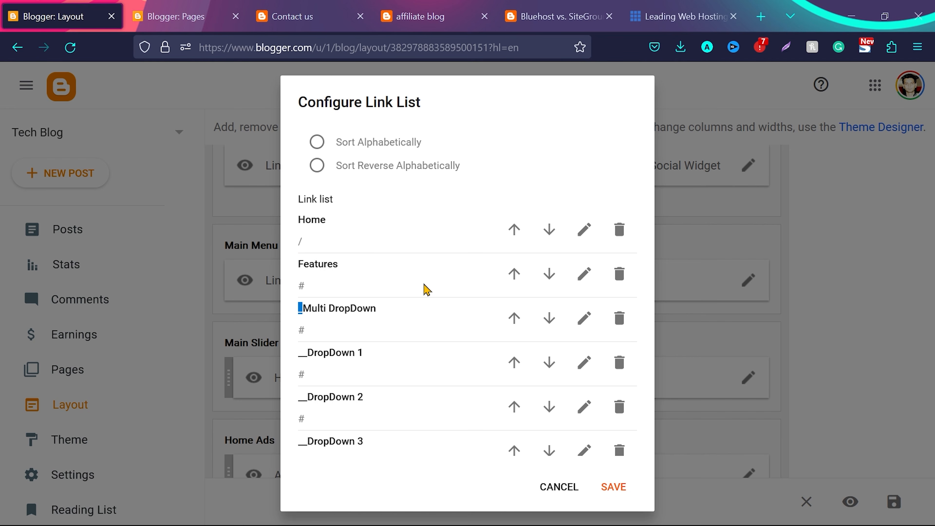
Change the Features item's site name to tech in the Main Menu link list and clear its site URL
scroll(425, 284, "down", 1)
scroll(424, 284, "up", 1)
left_click(585, 275)
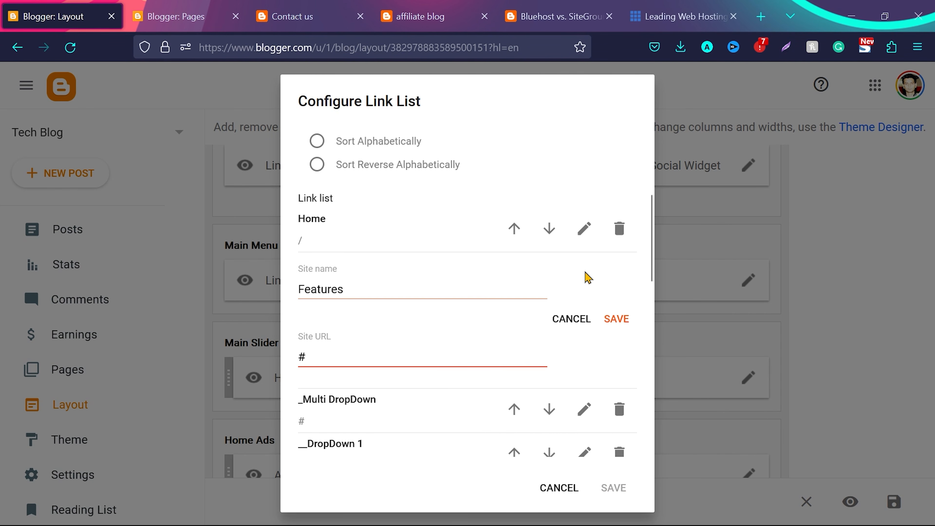
double_click(360, 290)
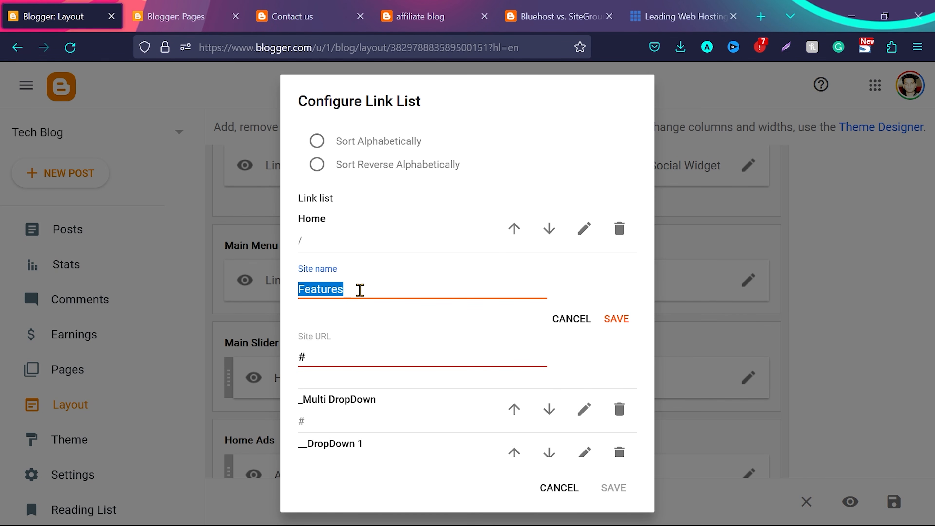
type("tech")
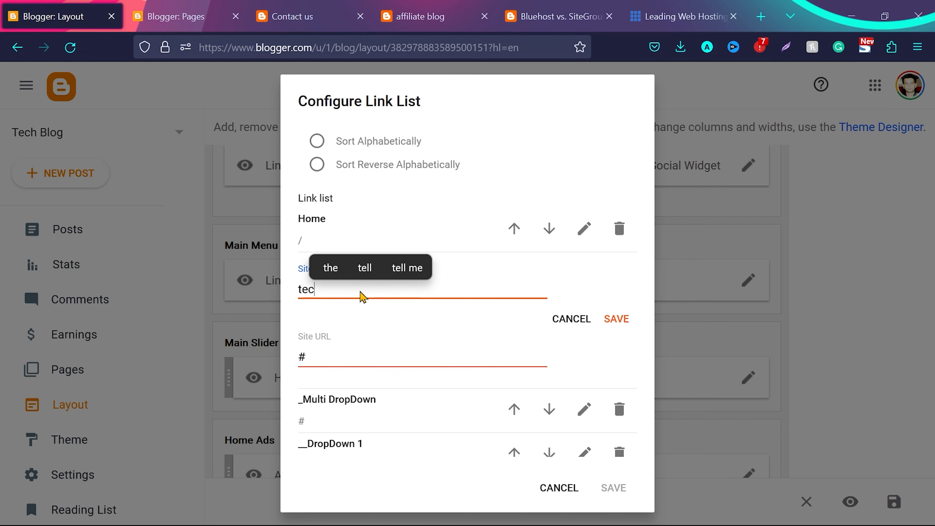
left_click(334, 357)
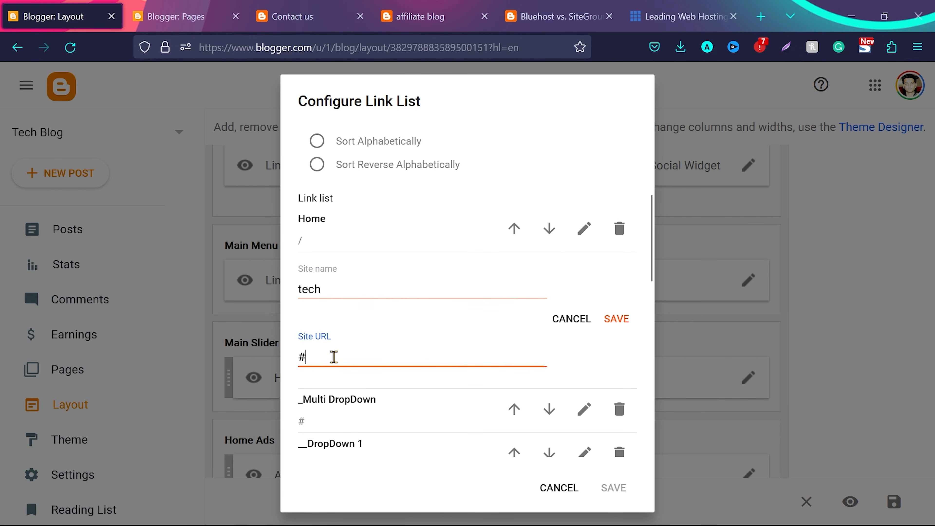
key("BackSpace")
View the published Bluehost vs. SiteGround post from the blog's post list and open the page of its hosting label
left_click(176, 16)
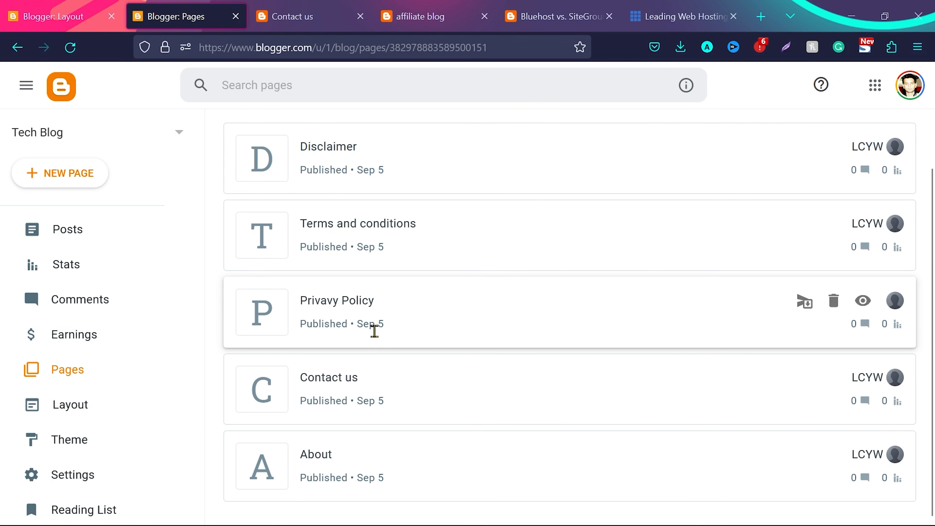
left_click(67, 238)
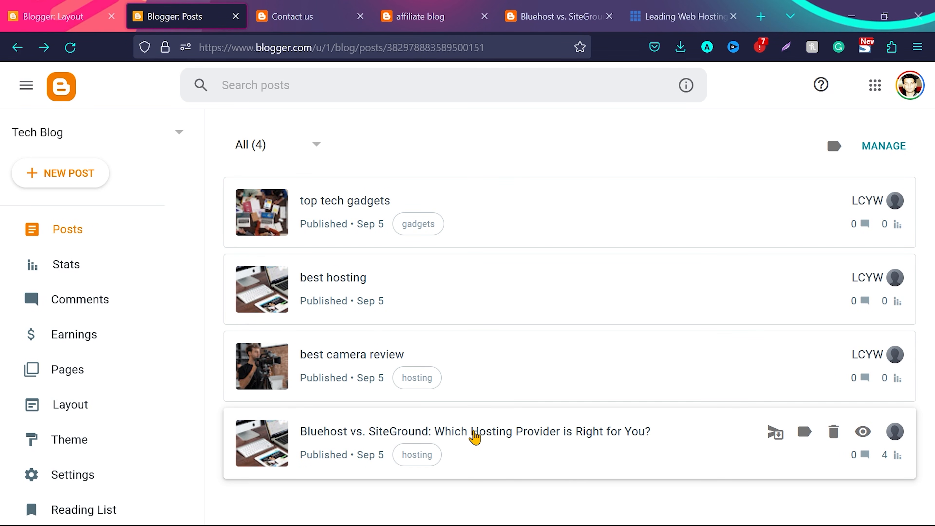
left_click(863, 432)
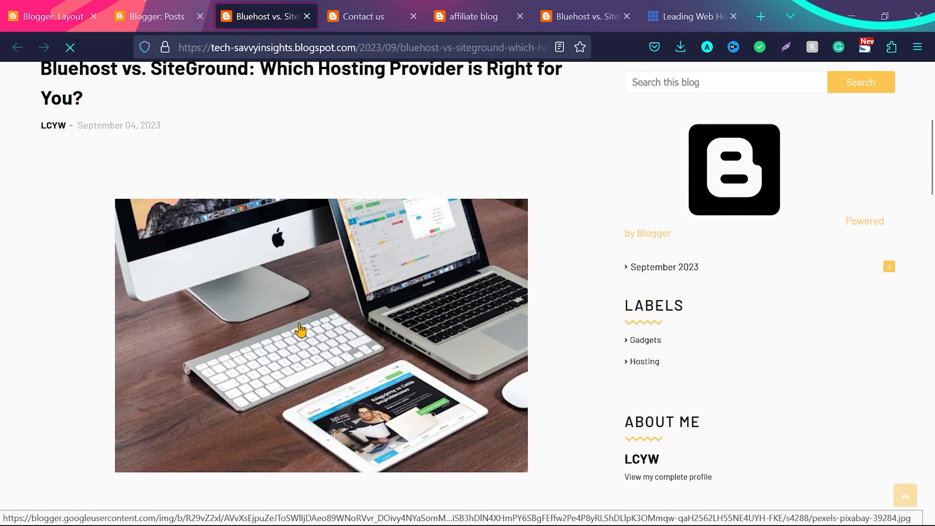
scroll(301, 330, "down", 5)
scroll(300, 329, "down", 15)
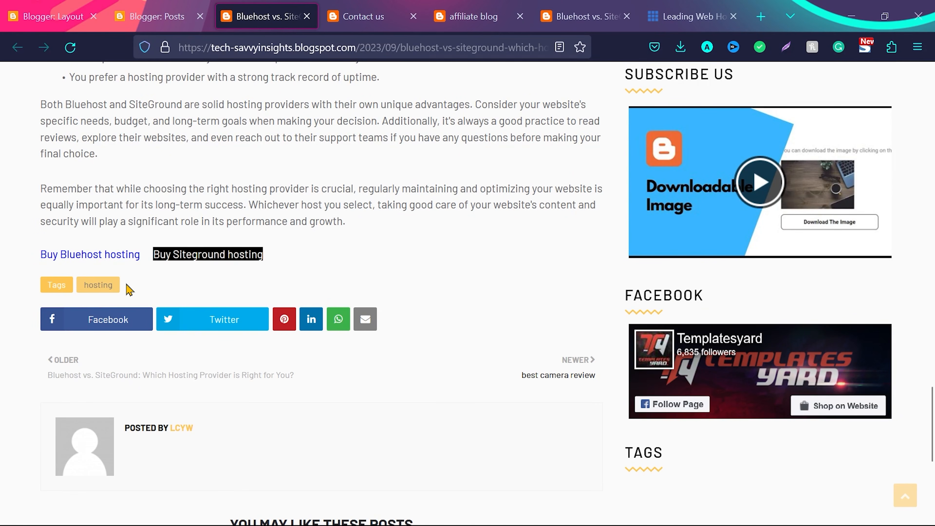
left_click(95, 289)
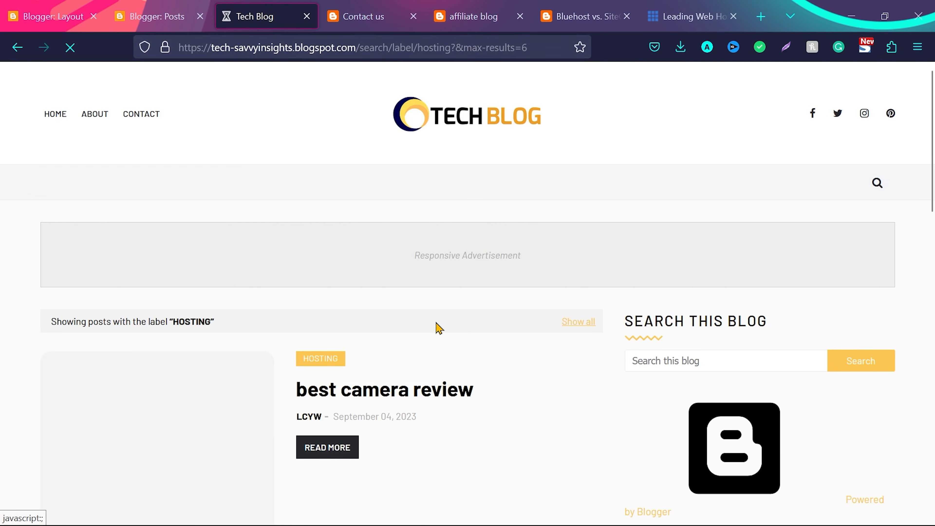
scroll(437, 328, "down", 5)
scroll(438, 328, "down", 3)
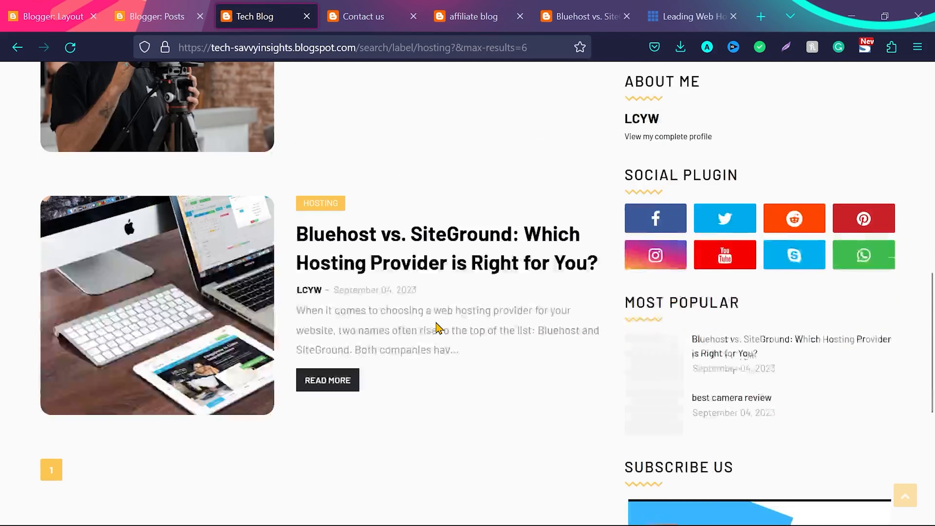
scroll(438, 328, "up", 6)
Strip ?&max-results=6 from the hosting label page's address and copy the shortened link
left_click(396, 50)
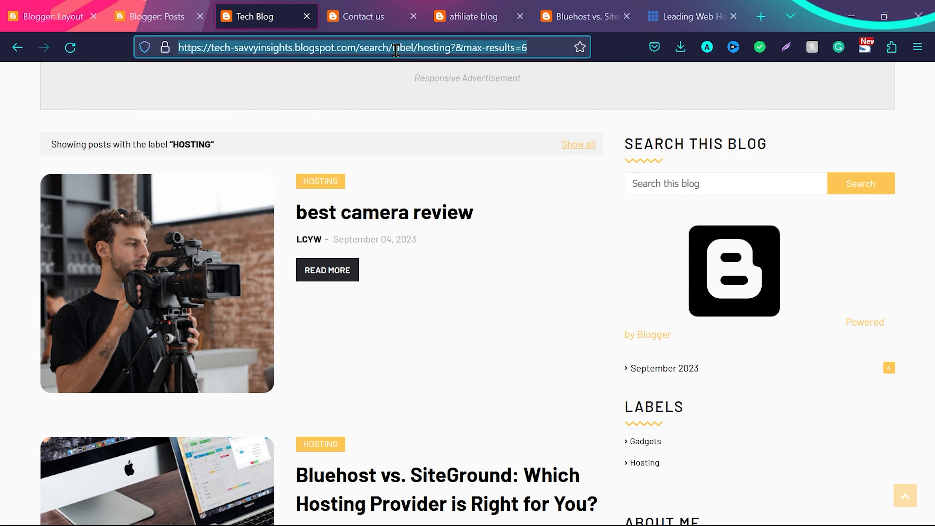
key("End")
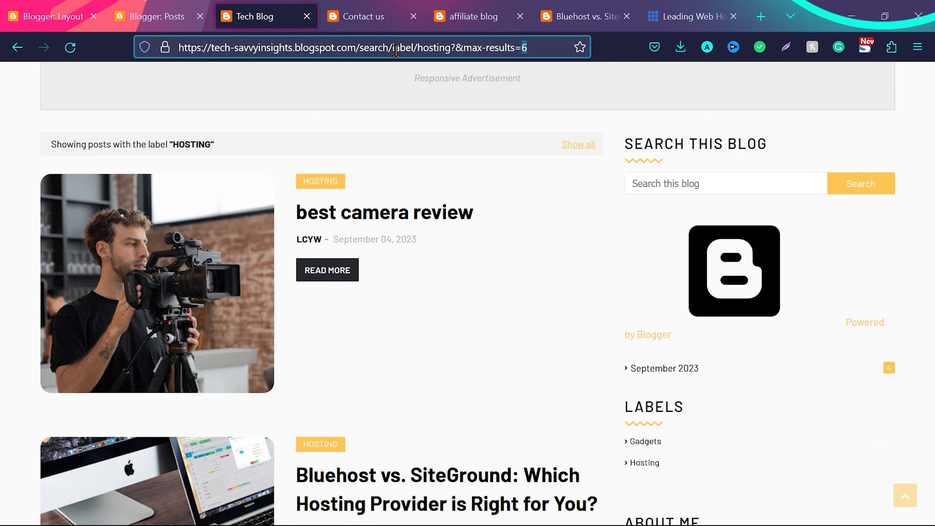
key("ctrl+shift+Left")
key("ctrl+shift+Left")
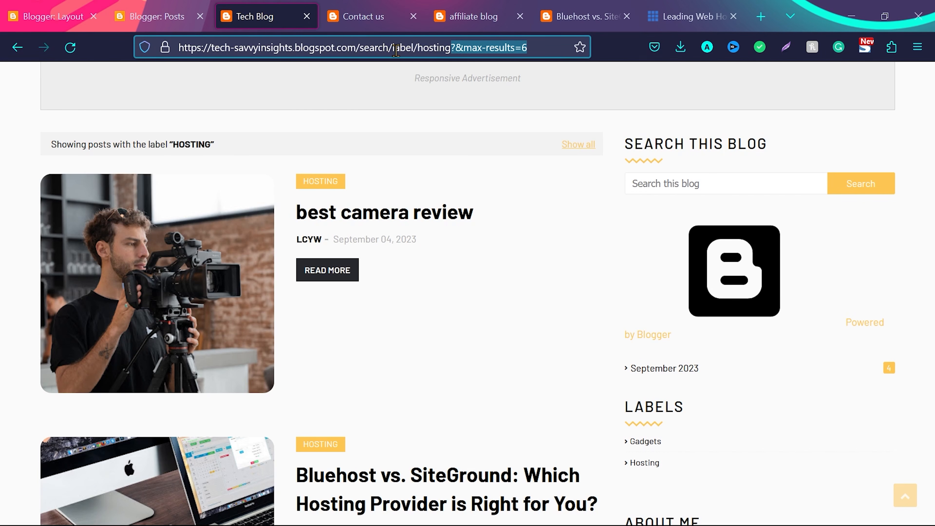
key("BackSpace")
key("ctrl+a")
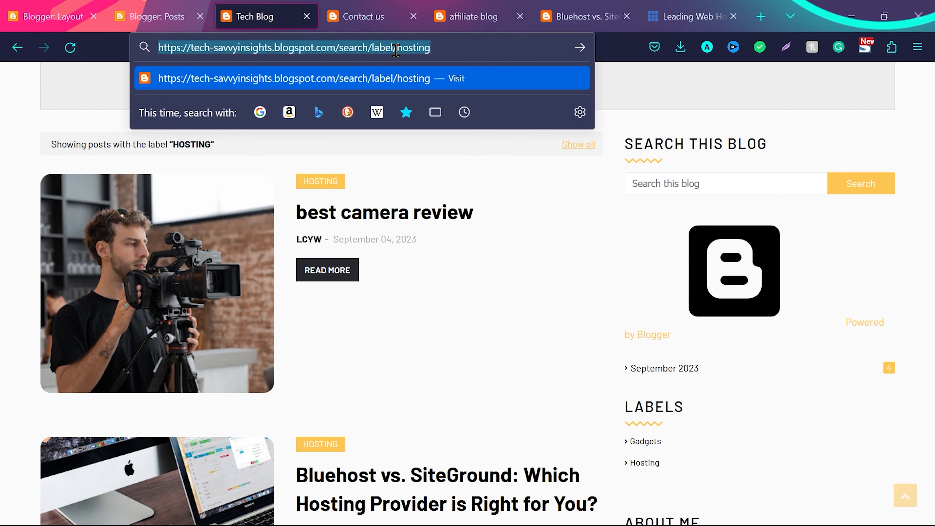
left_click(46, 6)
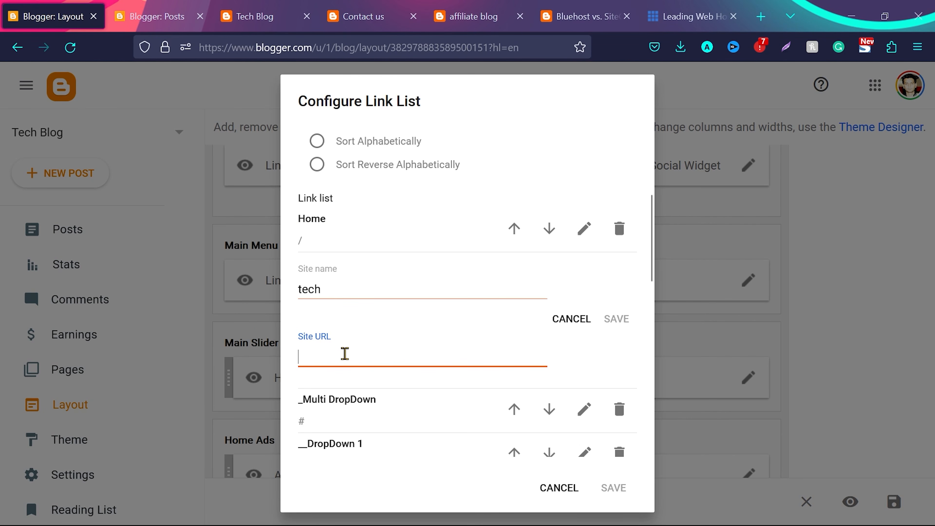
key("ctrl+v")
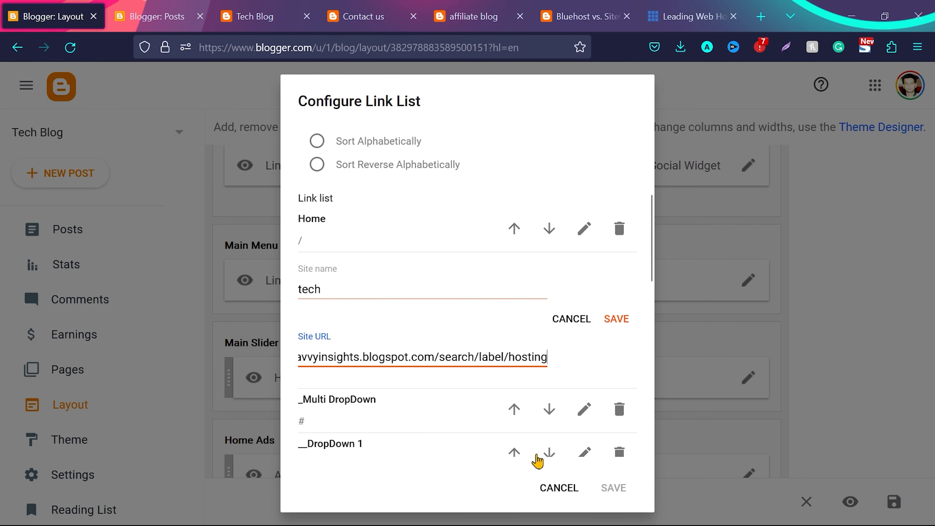
left_click(612, 318)
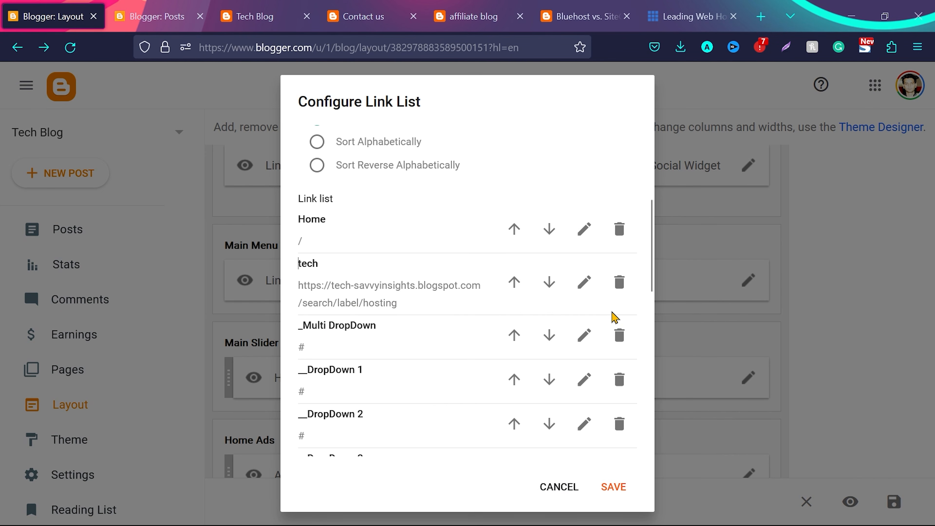
left_click(613, 488)
Reload the live blog's hosting label page and check the renamed tech item in the main menu
left_click(313, 9)
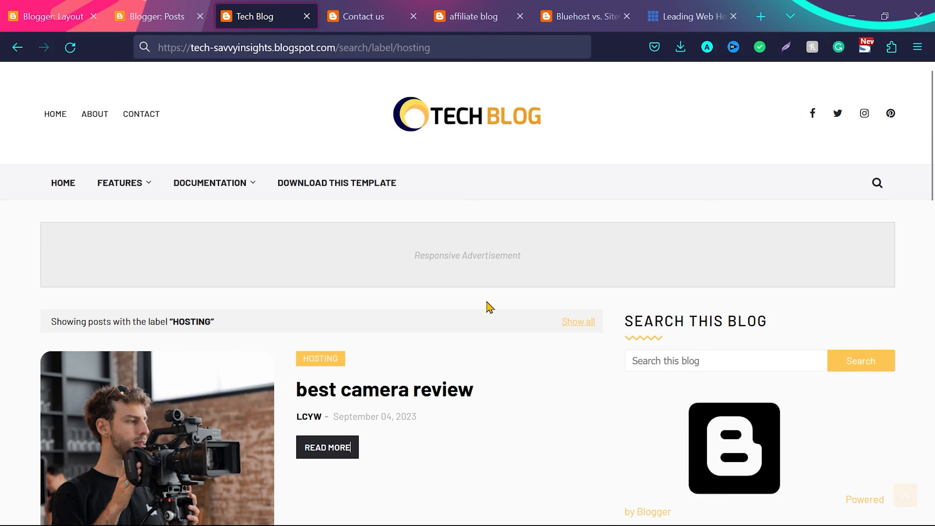
mouse_move(128, 186)
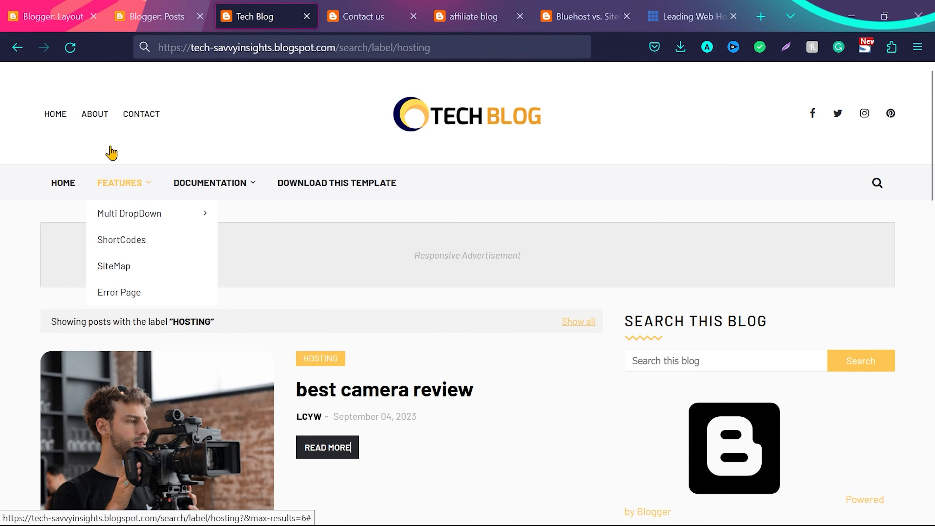
left_click(72, 50)
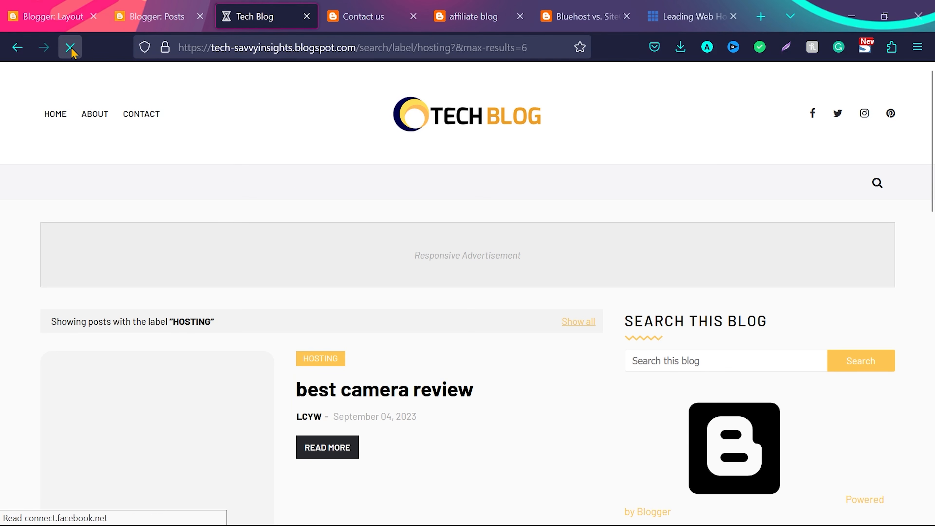
mouse_move(109, 183)
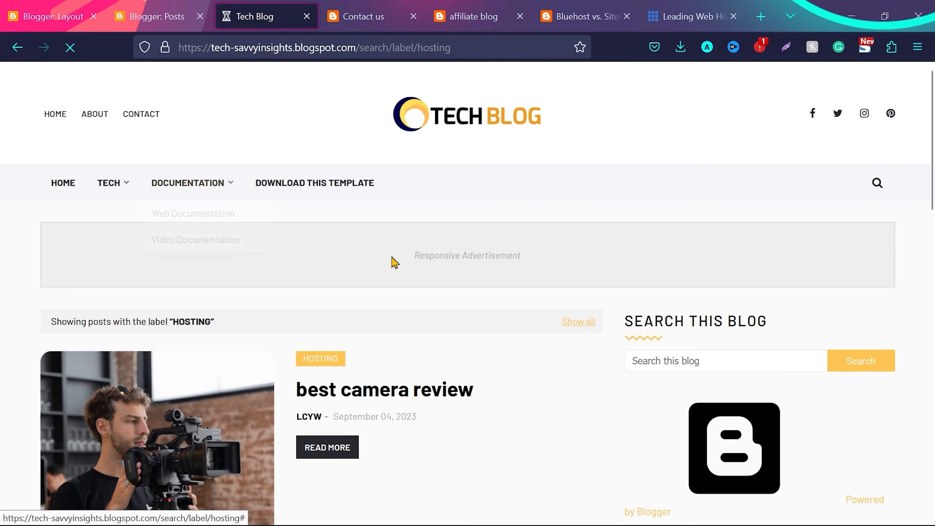
Rename the Main Menu link list's _Multi DropDown item as _Computer and clear its site URL
scroll(391, 261, "down", 6)
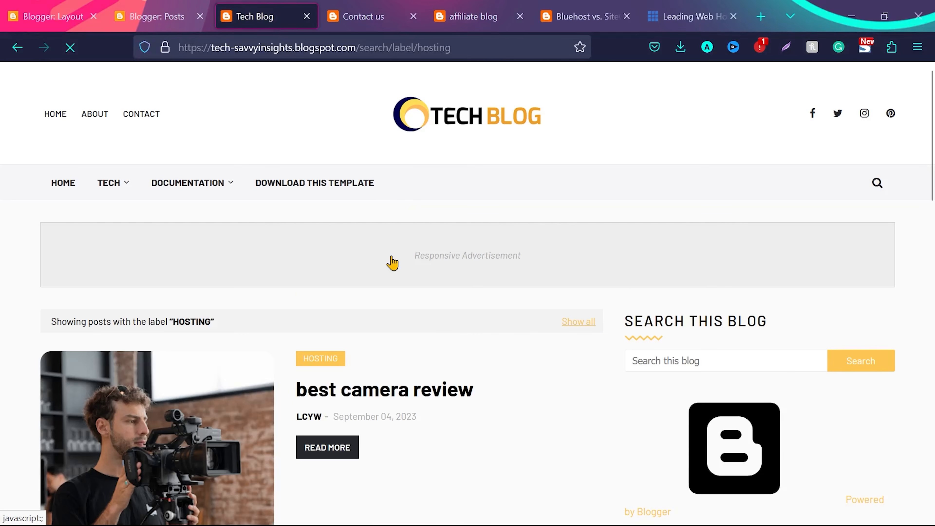
key("ctrl+1")
left_click(748, 281)
scroll(516, 334, "down", 10)
scroll(515, 331, "up", 2)
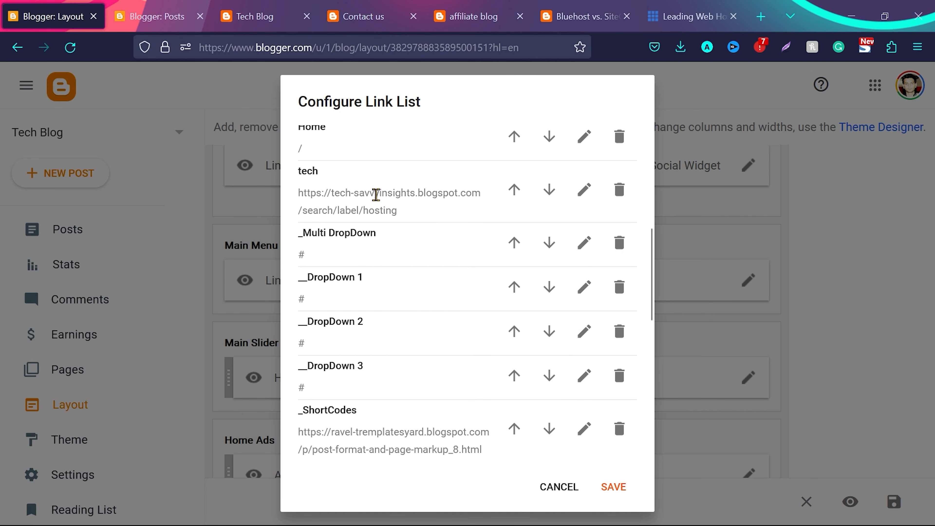
scroll(376, 195, "down", 3)
scroll(411, 334, "up", 5)
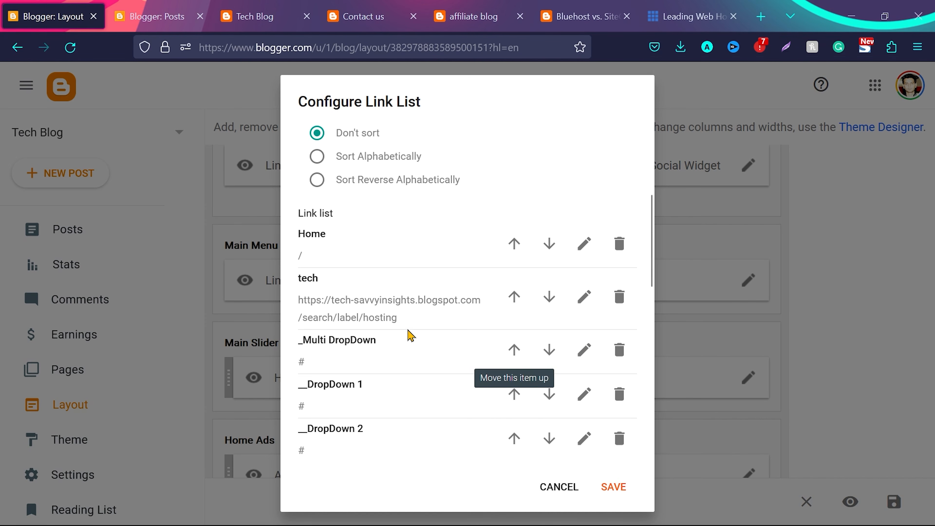
left_click(585, 353)
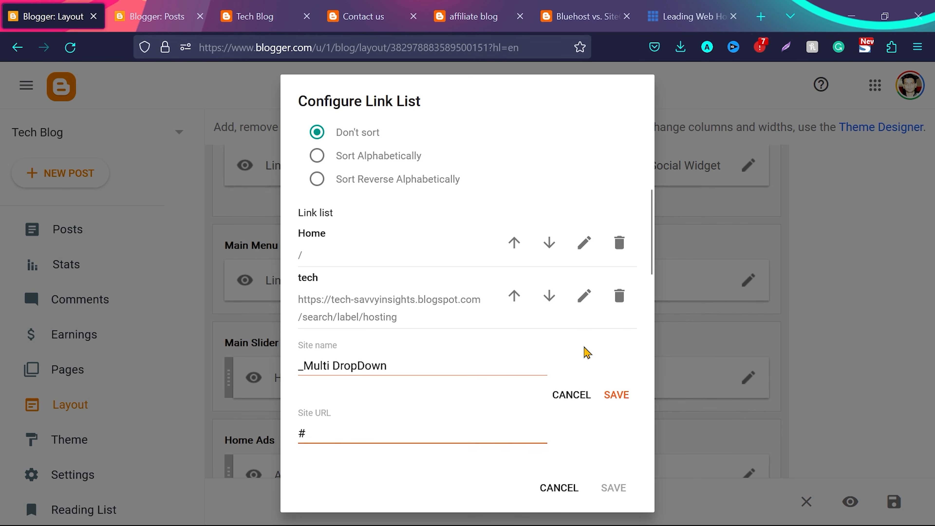
key("ctrl+shift+Left")
key("ctrl+shift+Left")
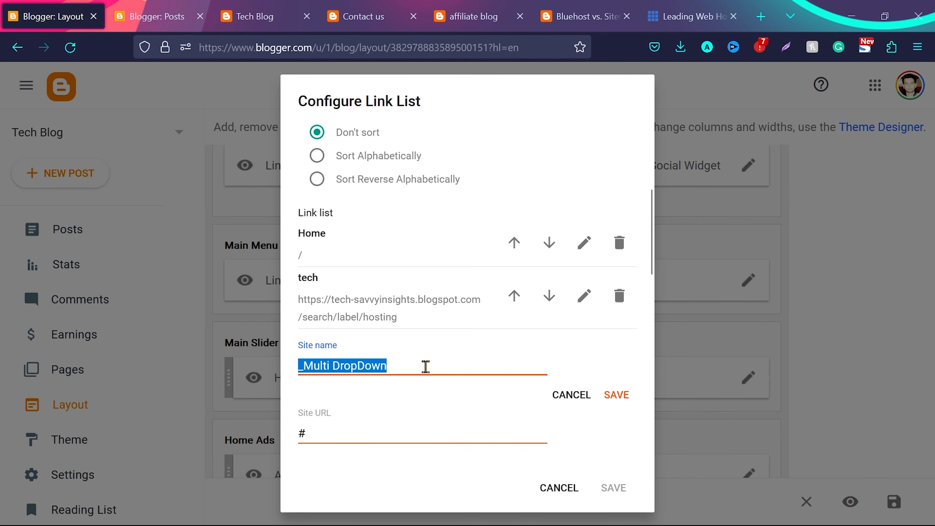
key("BackSpace")
type("Computer")
left_click(347, 434)
key("BackSpace")
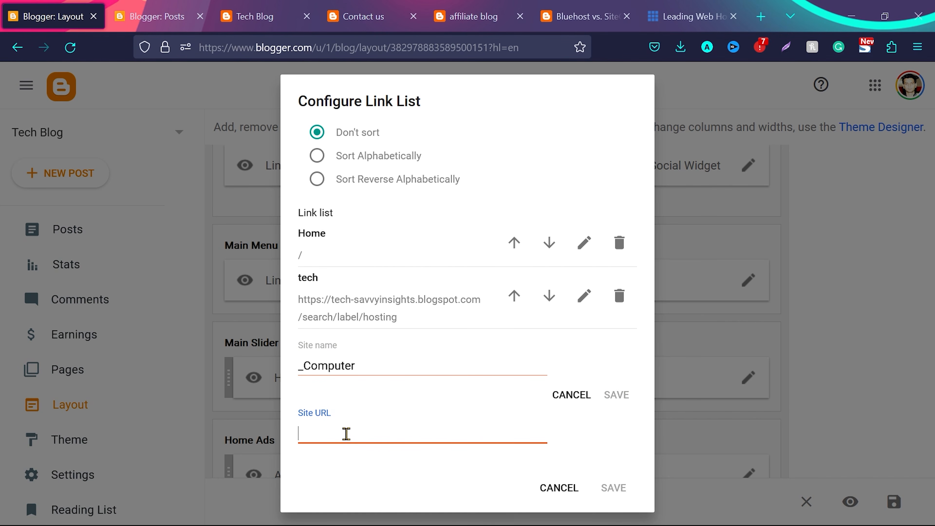
Apply the label computer to the best hosting post in the blog's post list
left_click(163, 7)
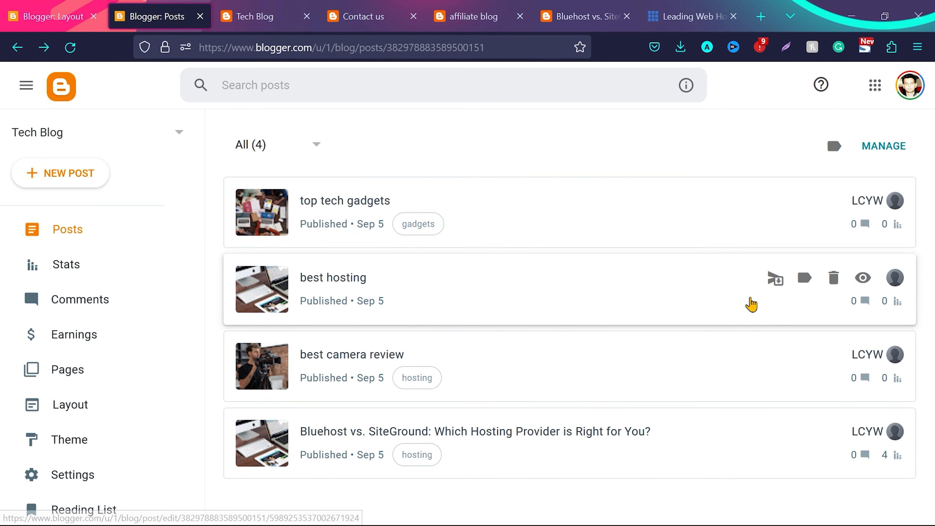
left_click(805, 280)
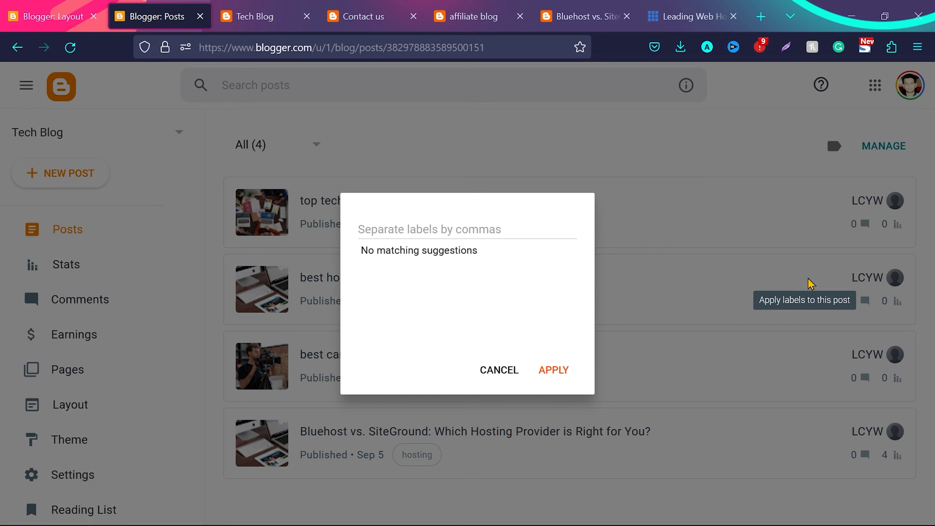
type("computer")
left_click(553, 370)
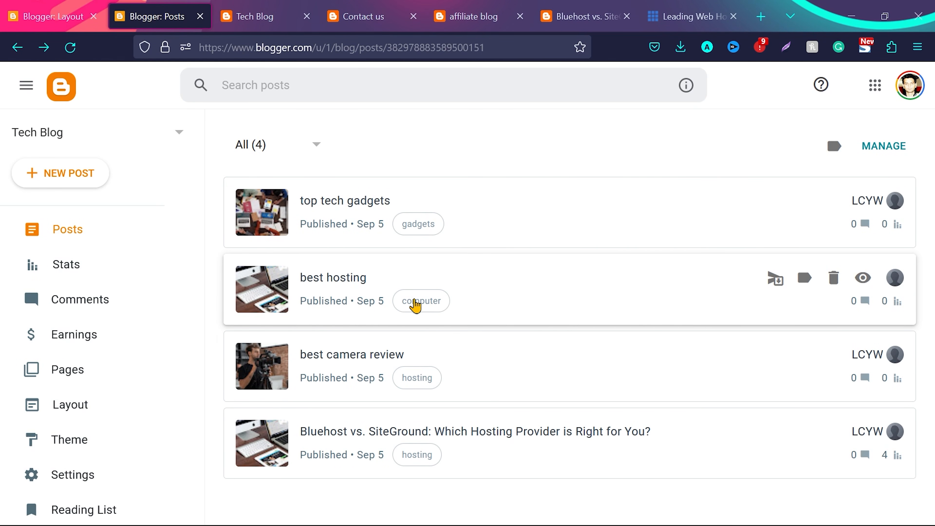
left_click(67, 7)
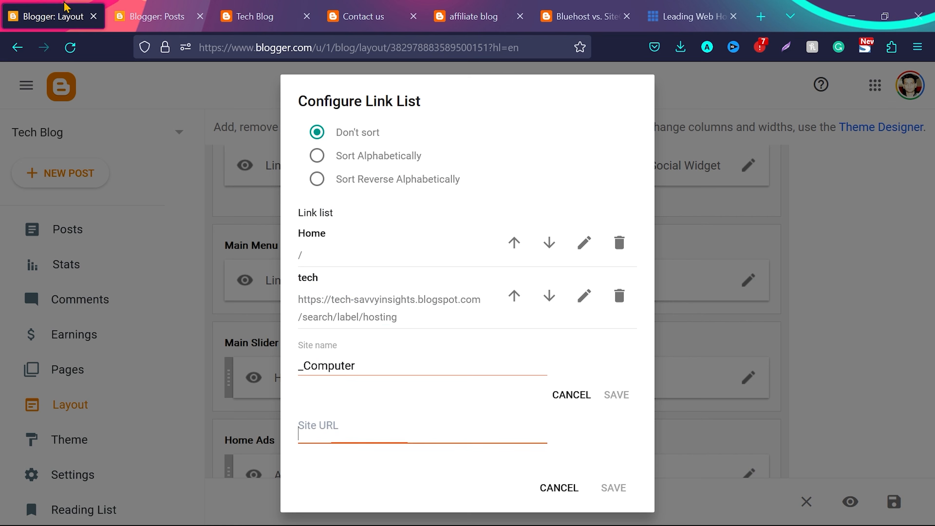
type("https://tech-savvyinsights.blogspot.com/search/label/hosting")
key("ctrl+shift+Left")
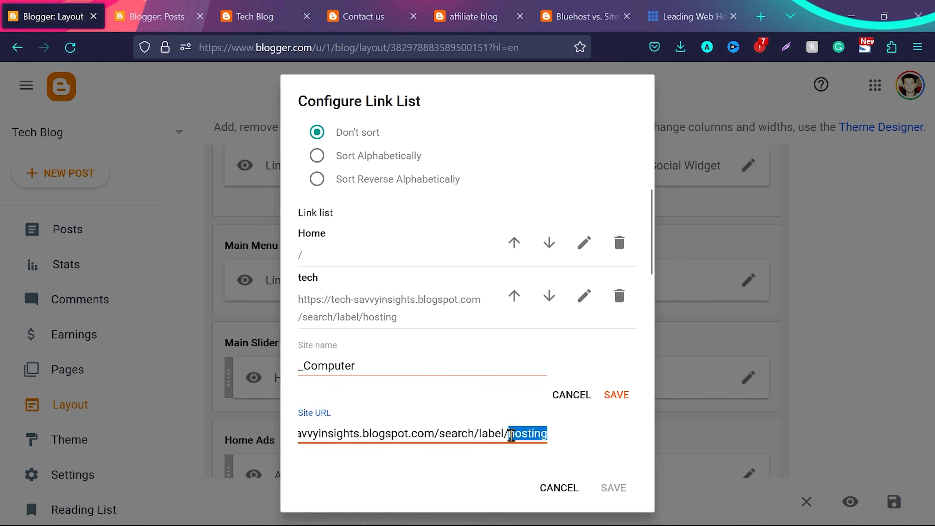
type("computer")
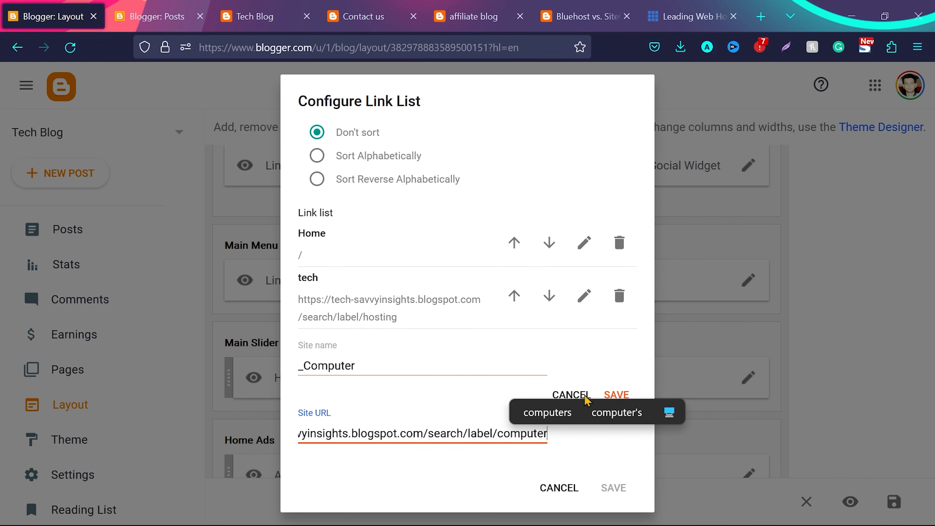
left_click(617, 395)
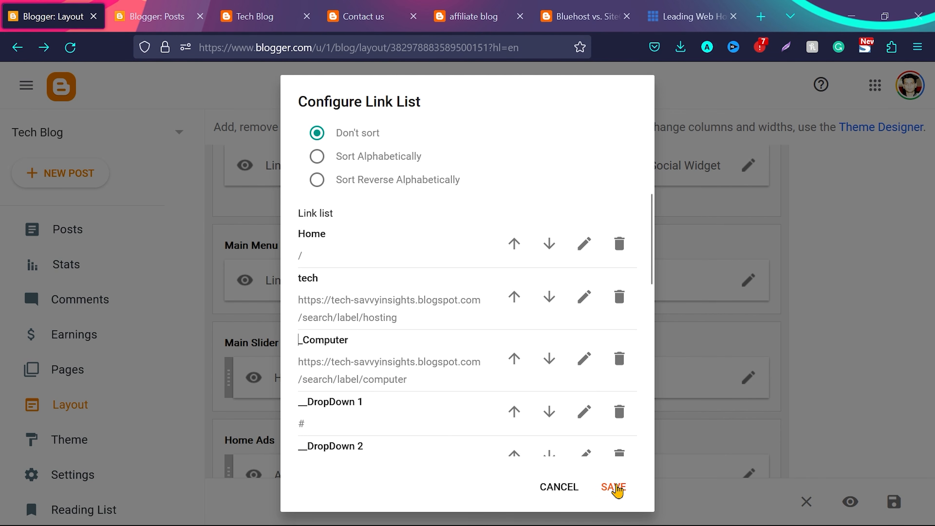
left_click(614, 487)
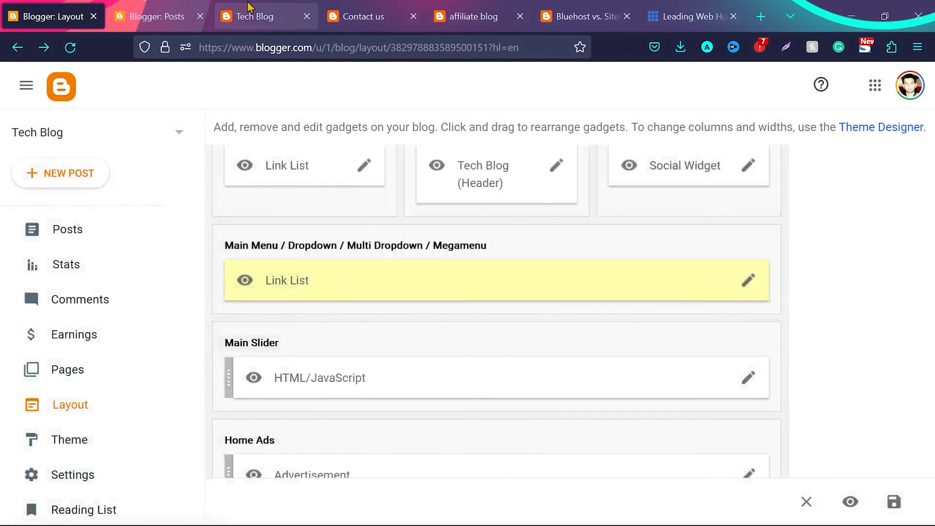
Reload the live blog, open Computer from the tech submenu and check the posts on its label page
left_click(254, 17)
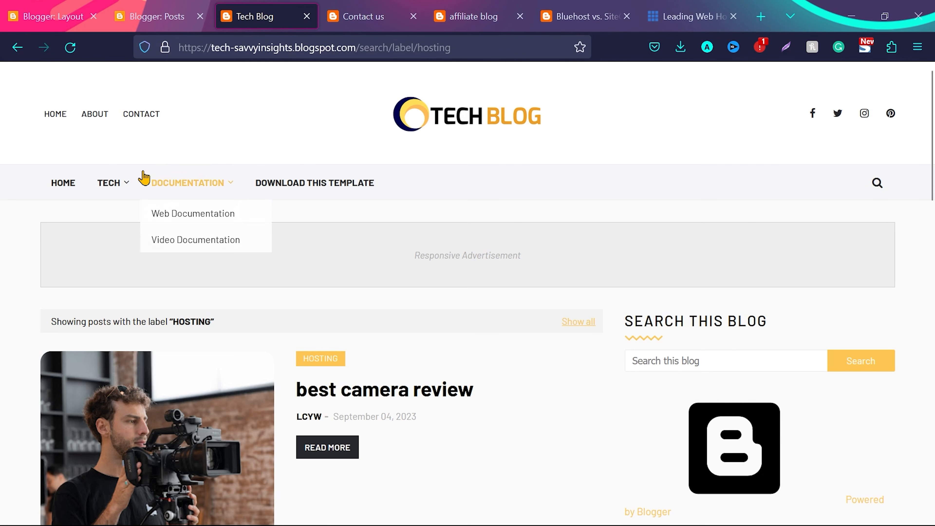
left_click(71, 45)
mouse_move(127, 189)
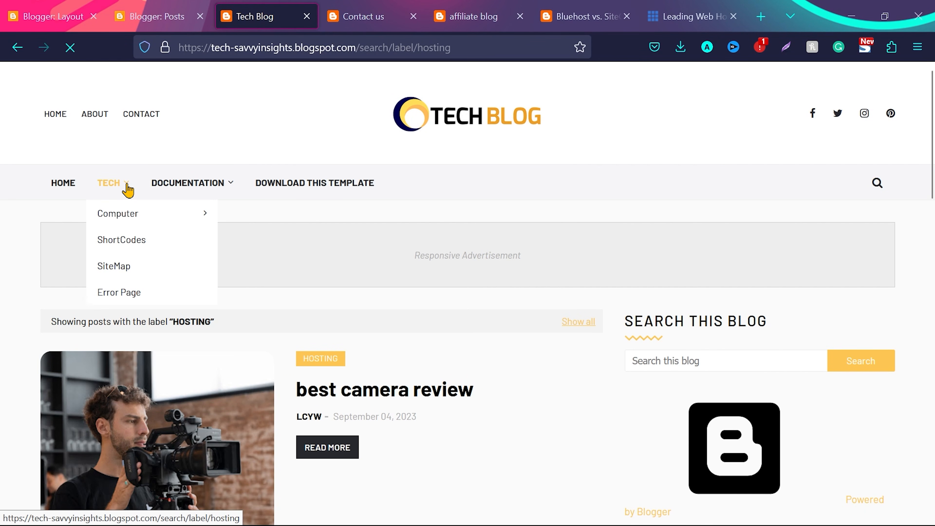
left_click(124, 220)
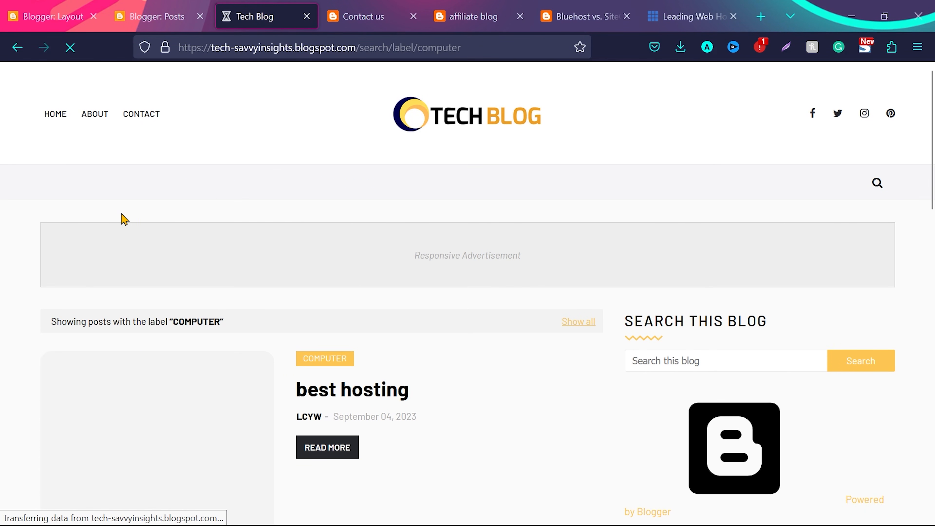
scroll(418, 299, "down", 5)
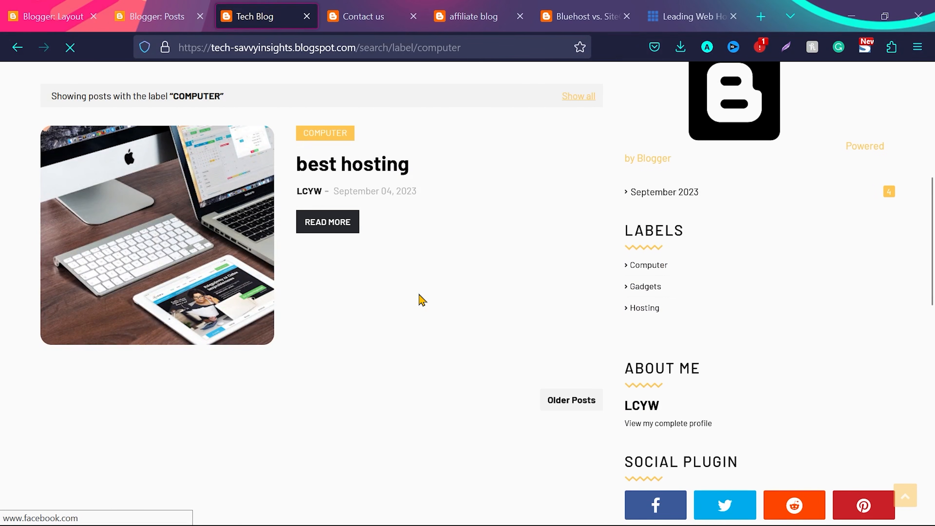
scroll(422, 300, "up", 3)
scroll(420, 300, "up", 2)
mouse_move(111, 182)
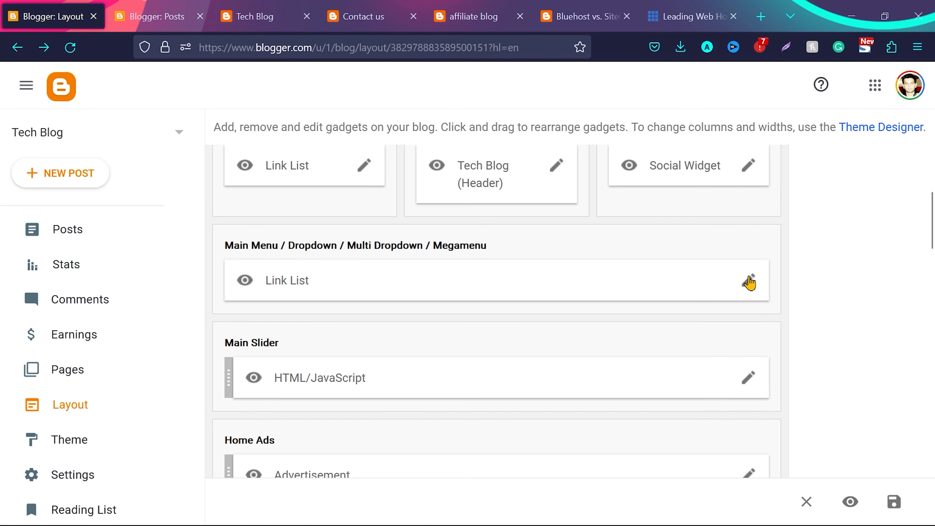
Examine how underscore prefixes nest the submenu items in the Main Menu link list, then close the list
left_click(749, 281)
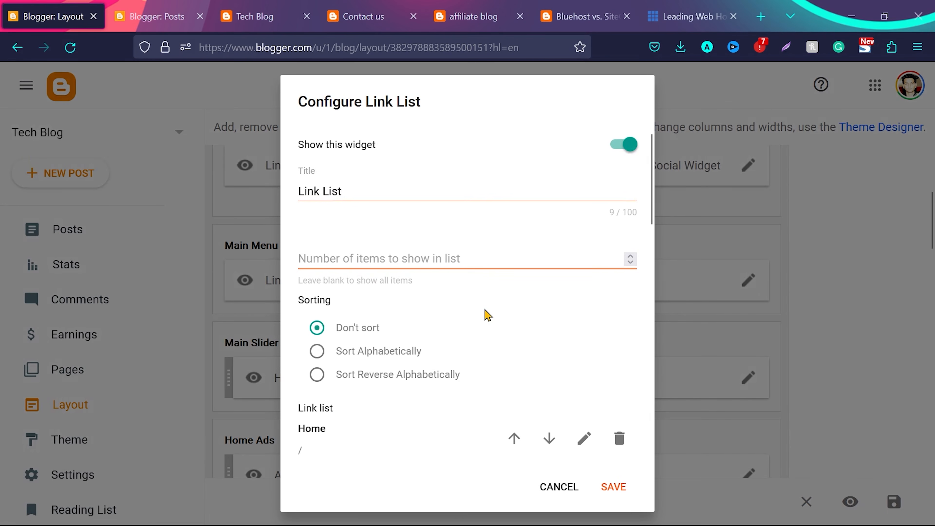
scroll(488, 315, "down", 5)
scroll(488, 314, "down", 3)
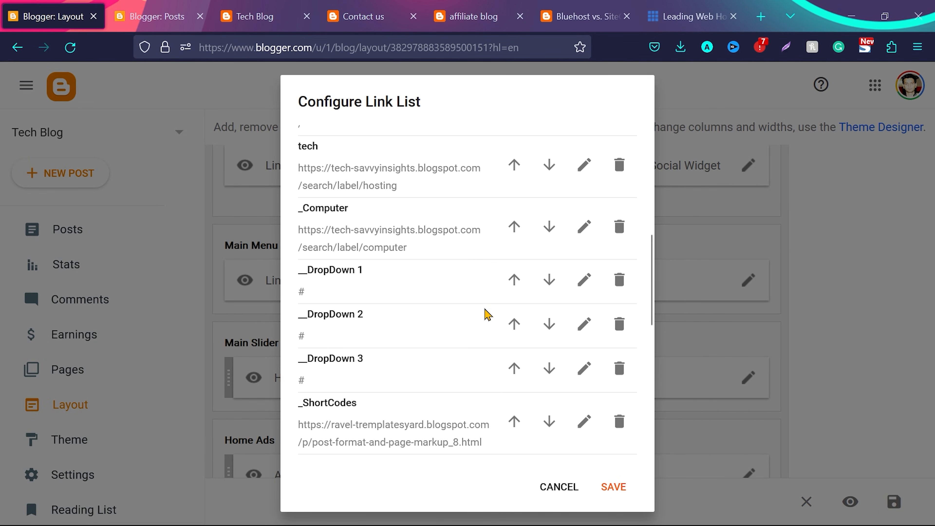
scroll(487, 315, "up", 4)
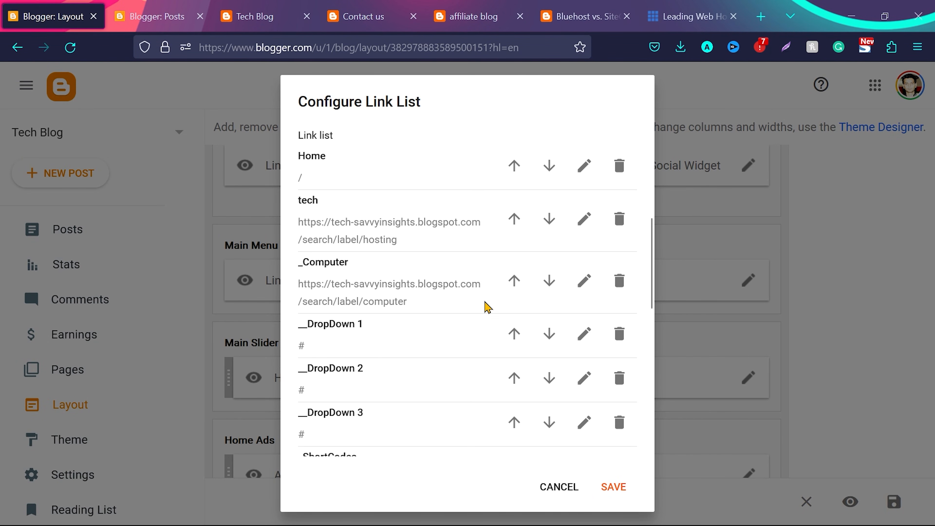
scroll(486, 309, "down", 2)
left_click_drag(299, 275, 308, 275)
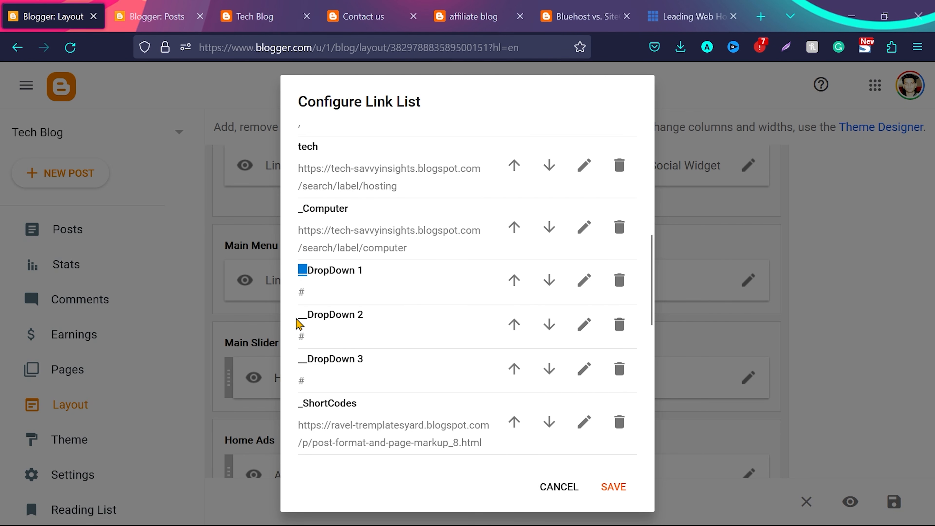
left_click(610, 488)
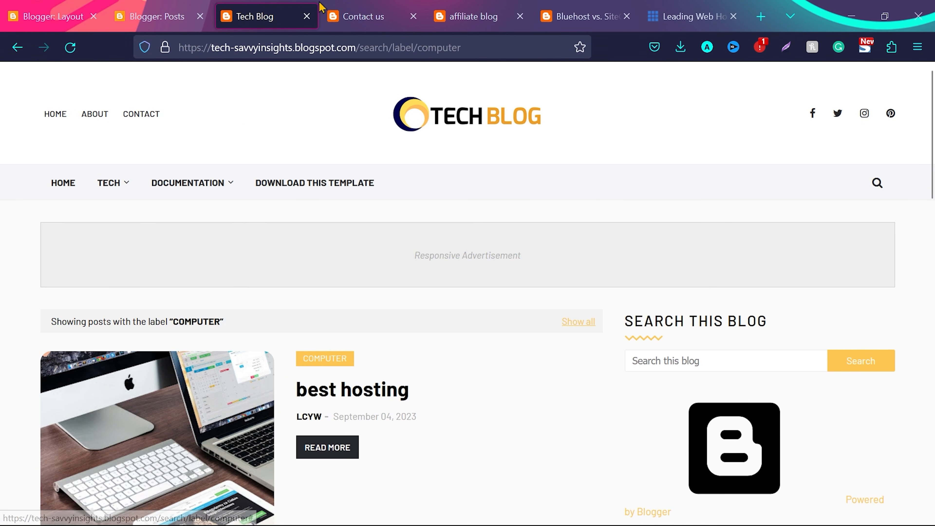
In the header Social Widget, set the facebook item's URL to facebook.com/letscreateyourwebsite/, delete the pinterest item and save the list
left_click(69, 9)
scroll(534, 266, "up", 1)
left_click(751, 254)
scroll(429, 324, "down", 5)
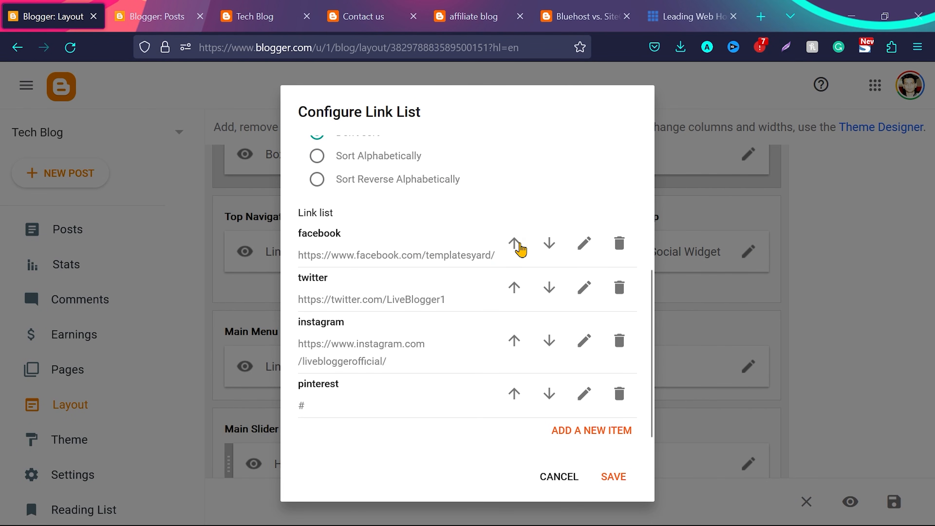
left_click(586, 244)
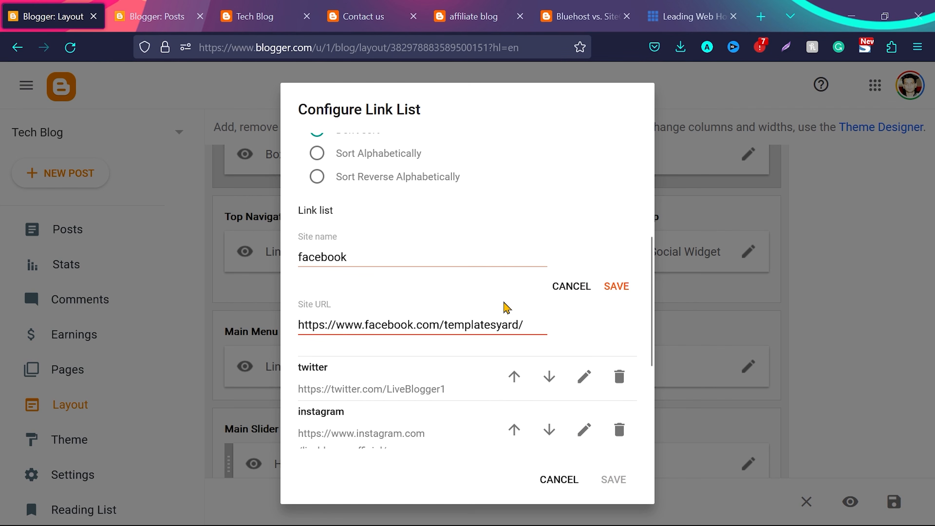
left_click(487, 327)
key("ctrl+a")
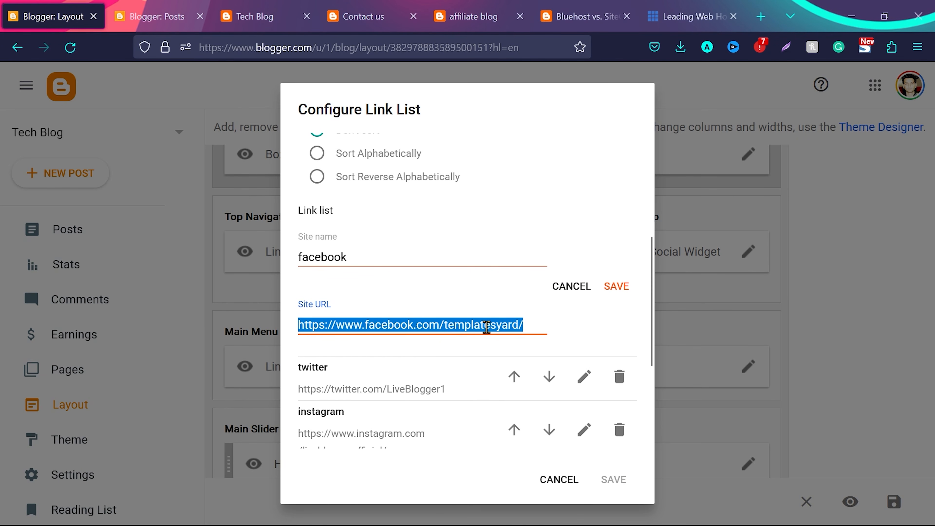
type("f")
key("BackSpace")
type("facebook.com/letscreateyourwebsite/")
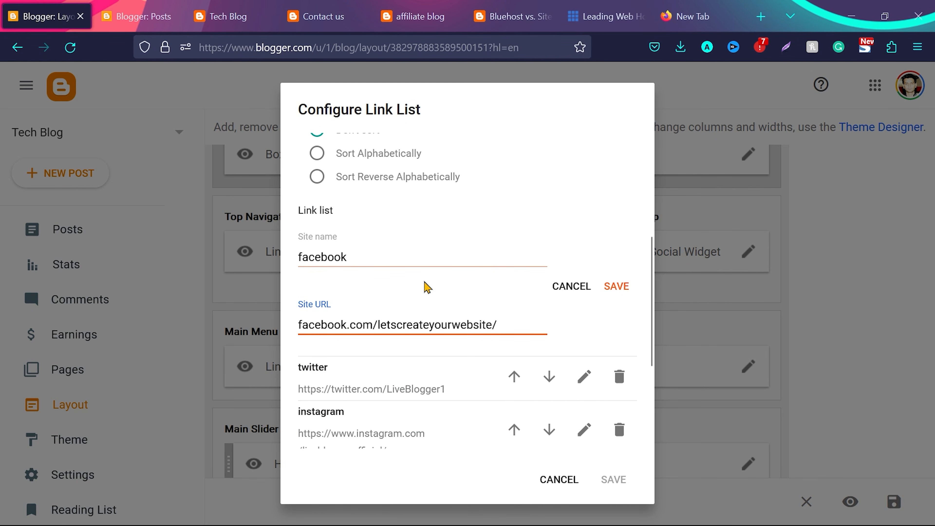
left_click(614, 289)
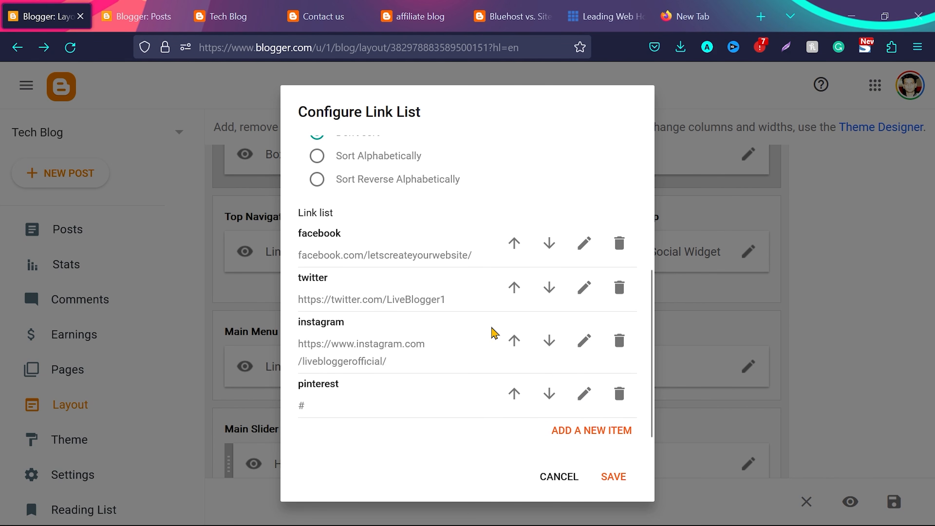
left_click(619, 395)
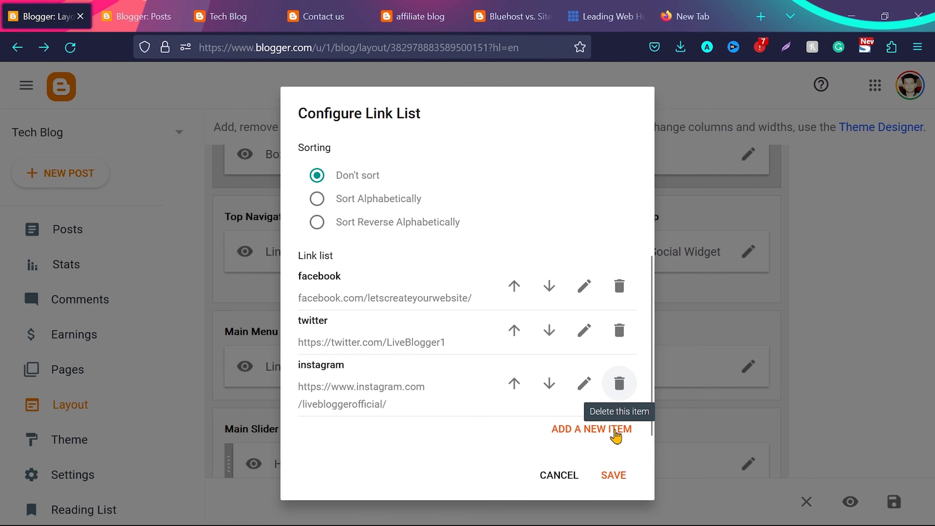
left_click(615, 476)
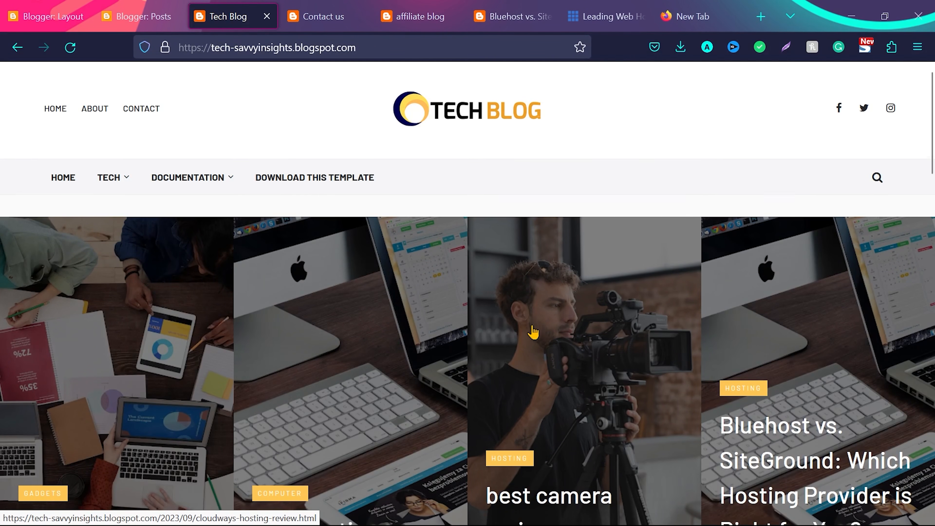
Open the Main Slider gadget's settings and examine the featured posts and slider sections on the Ravel demo homepage
left_click(52, 16)
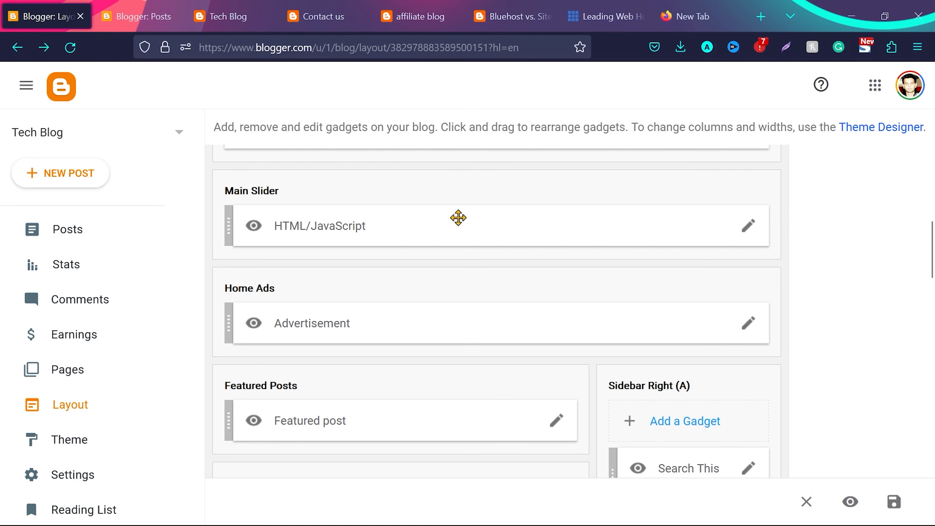
left_click(750, 226)
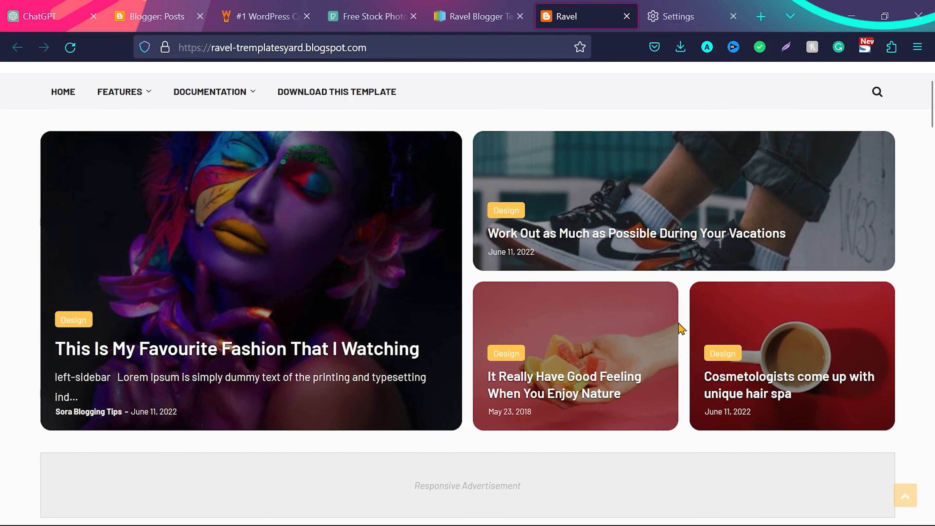
scroll(300, 271, "down", 10)
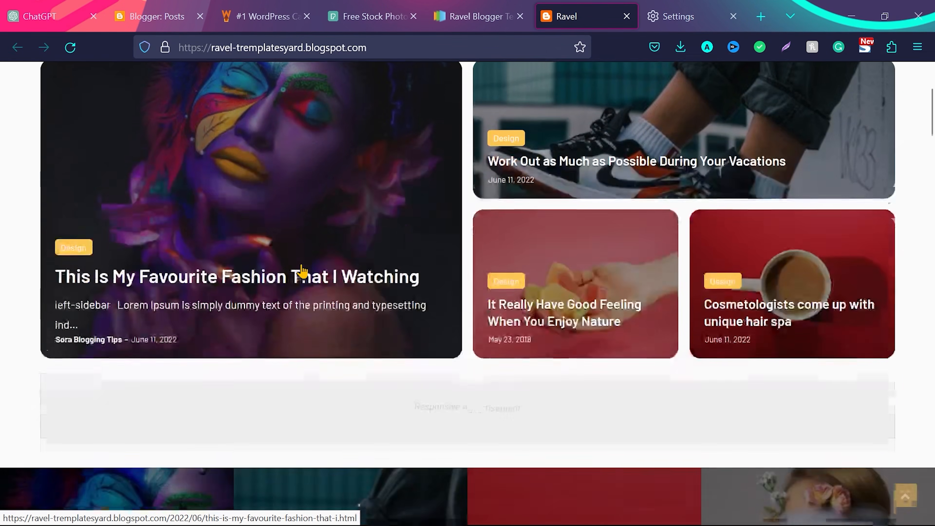
scroll(310, 251, "down", 2)
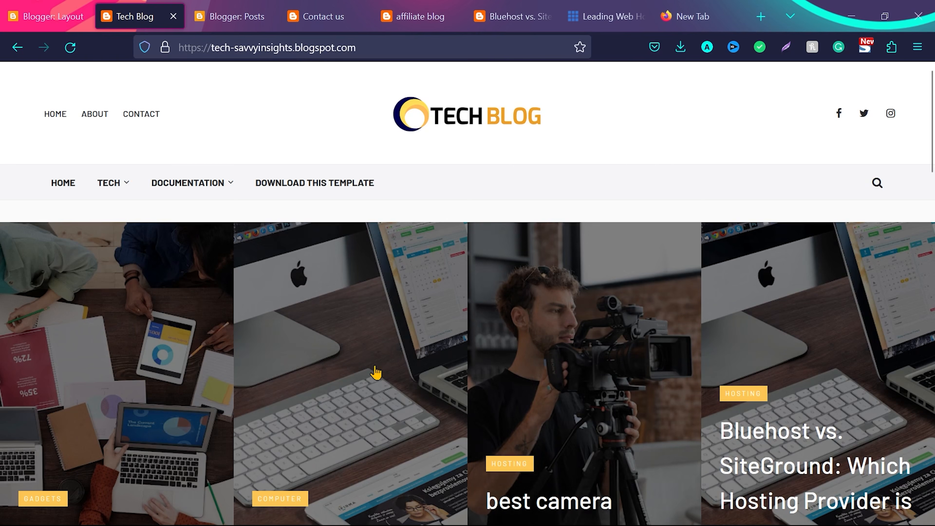
left_click(71, 7)
left_click(664, 409)
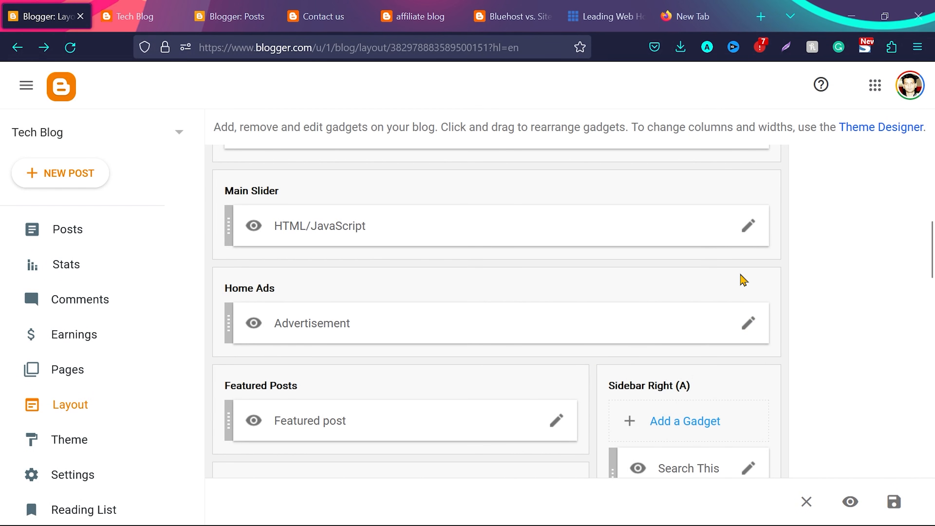
Examine the post count and source in the Main Slider gadget's content code, then save the gadget
left_click(749, 229)
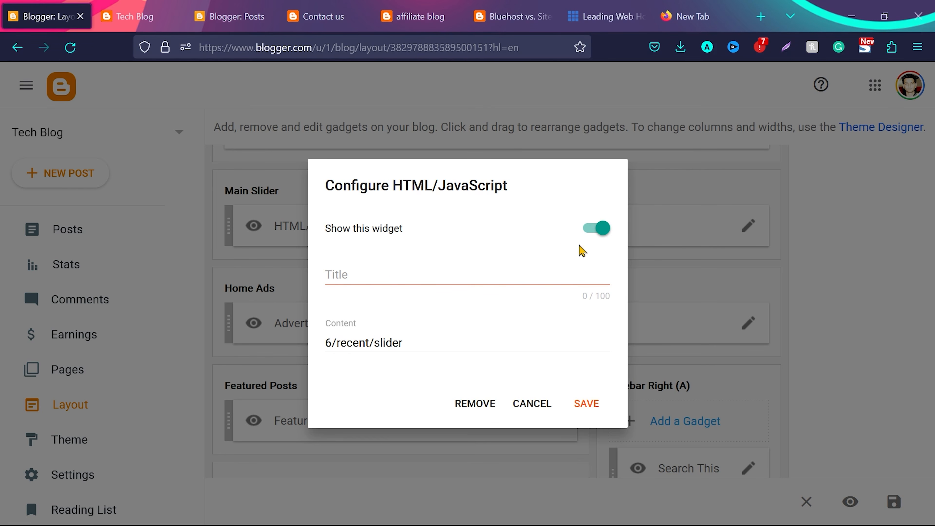
left_click(333, 340)
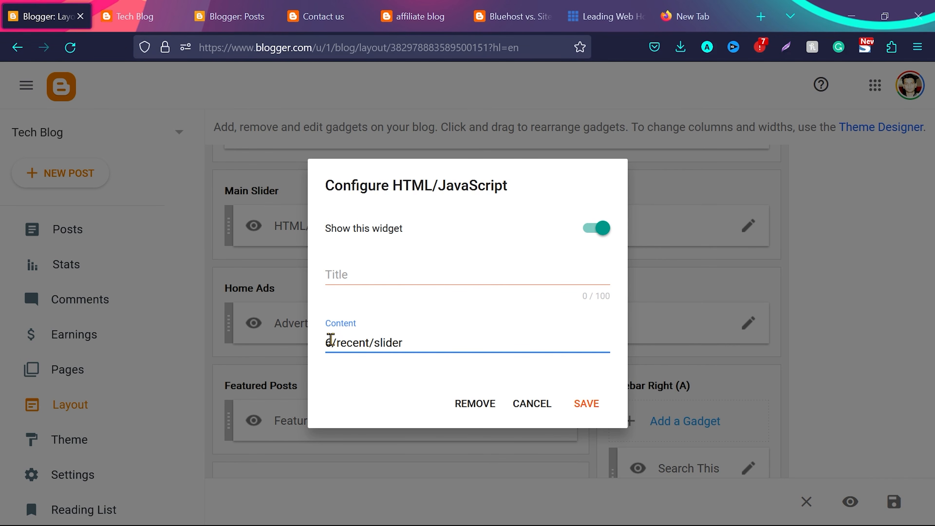
left_click_drag(348, 340, 361, 342)
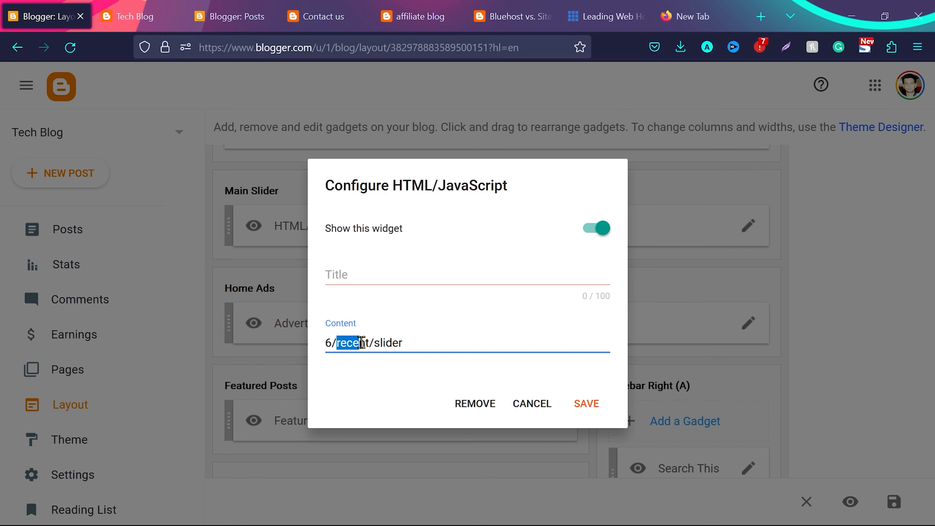
left_click(385, 385)
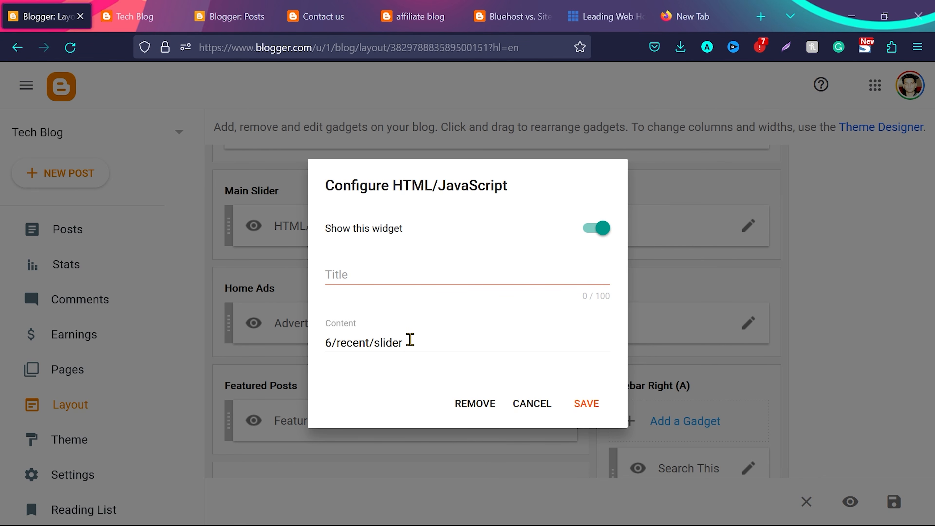
left_click(588, 404)
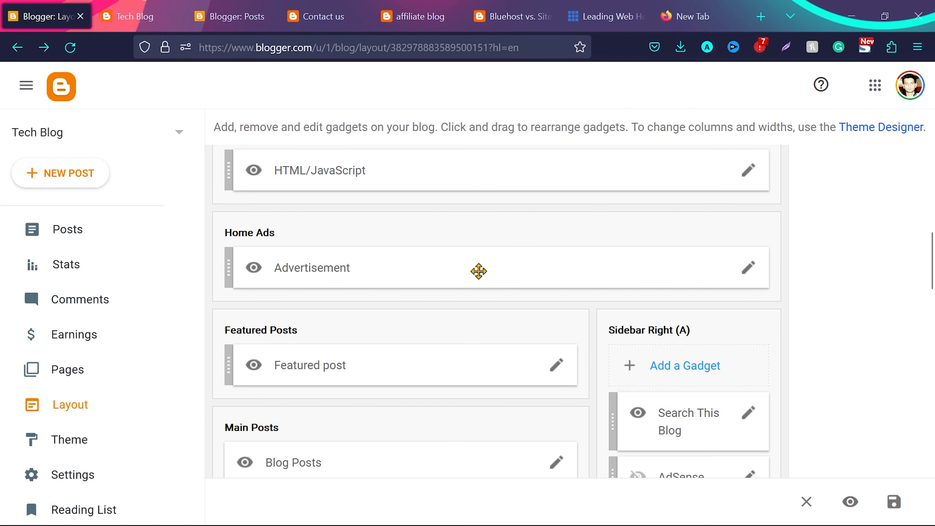
Set the Featured Post gadget to "Bluehost vs. SiteGround: Which Hosting Provider is Right for You?" and save the gadget and layout
scroll(558, 306, "down", 2)
left_click(558, 308)
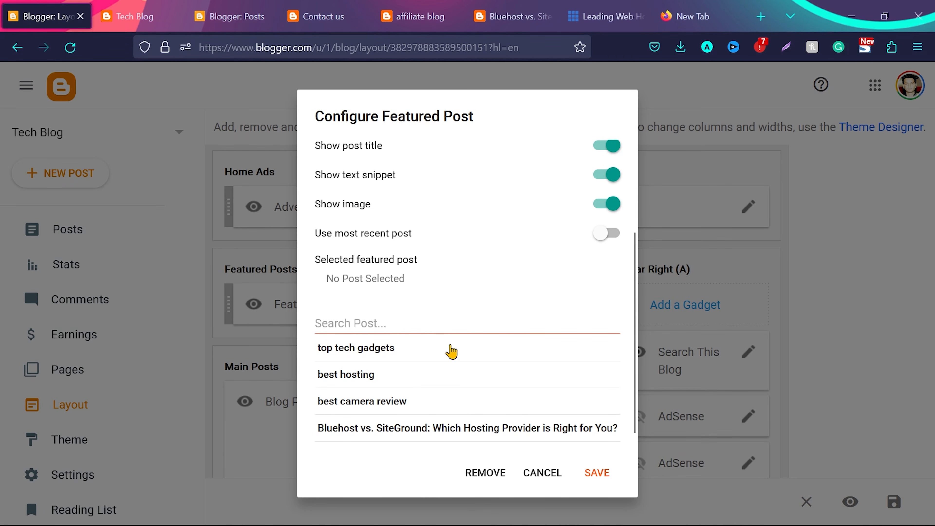
left_click(462, 433)
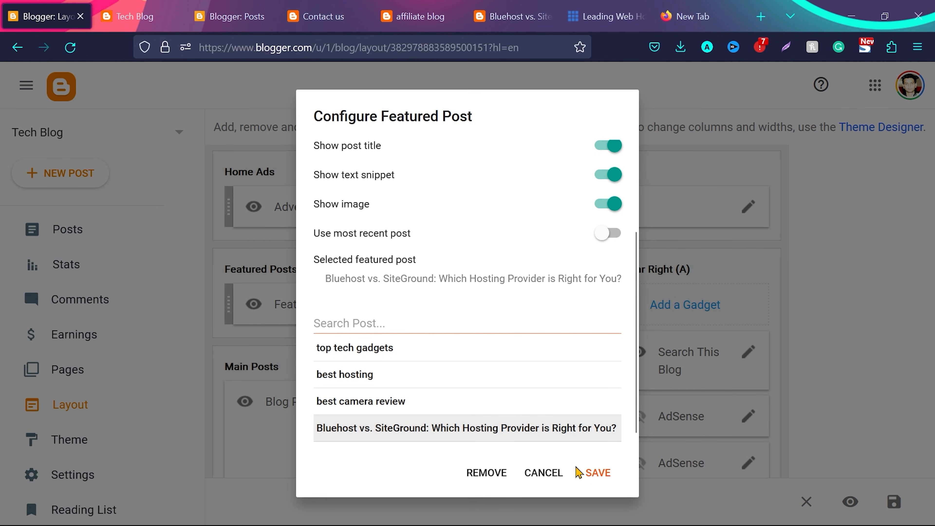
left_click(594, 473)
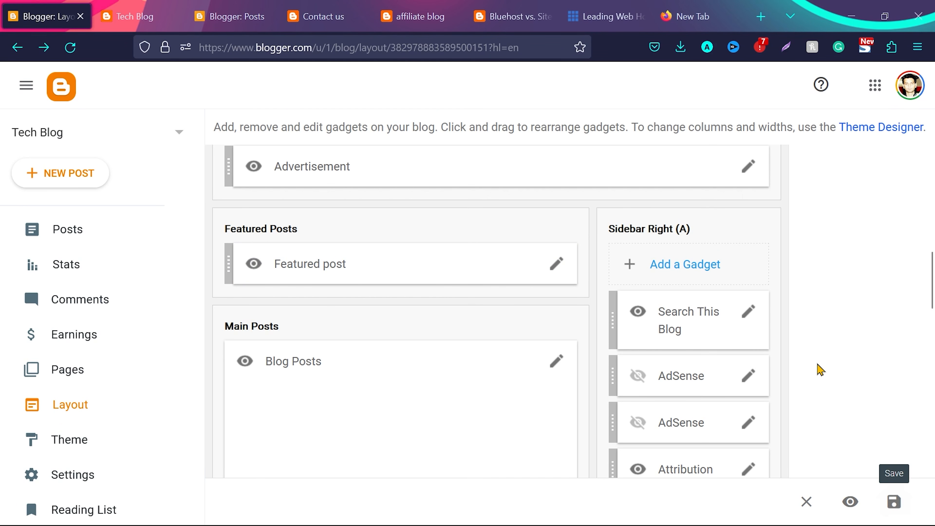
left_click(894, 501)
Reload the live blog and check the featured post and the main posts beneath the slider
left_click(132, 17)
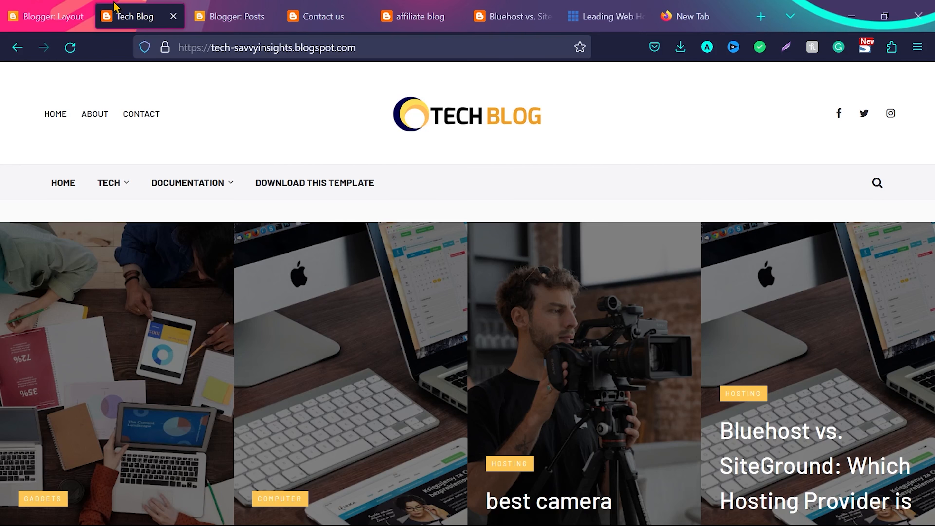
left_click(70, 47)
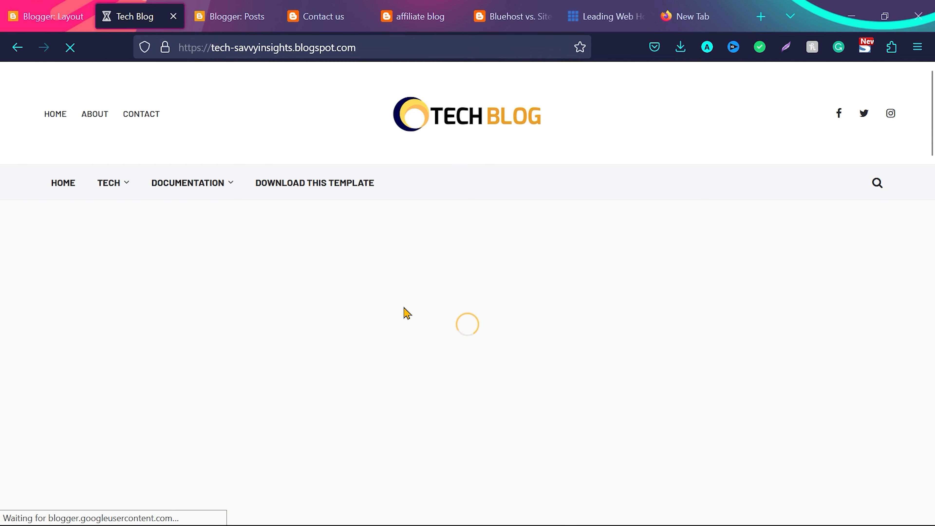
scroll(404, 314, "down", 5)
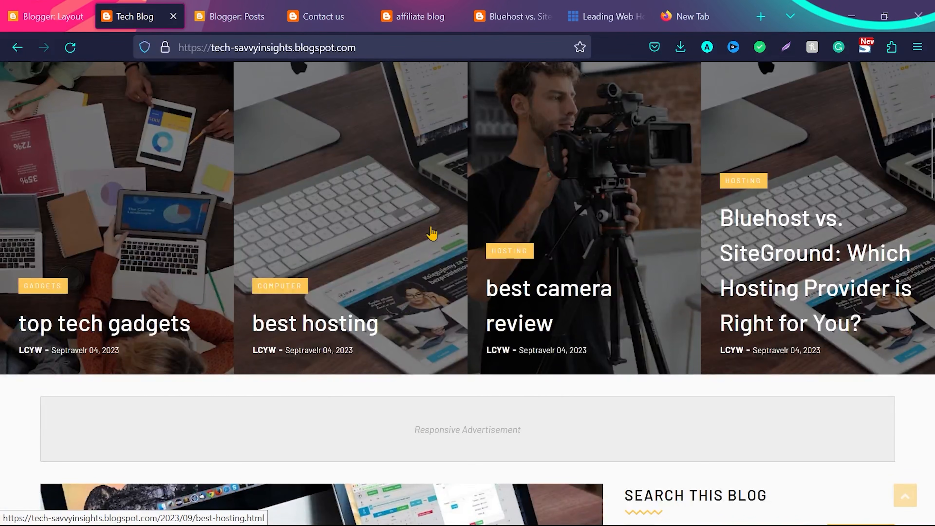
scroll(319, 284, "down", 8)
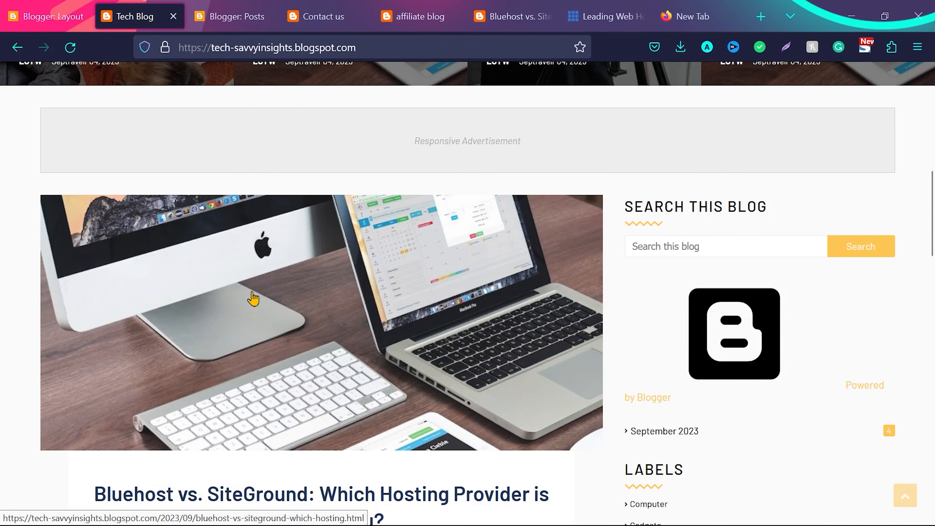
scroll(255, 299, "down", 5)
scroll(384, 268, "up", 1)
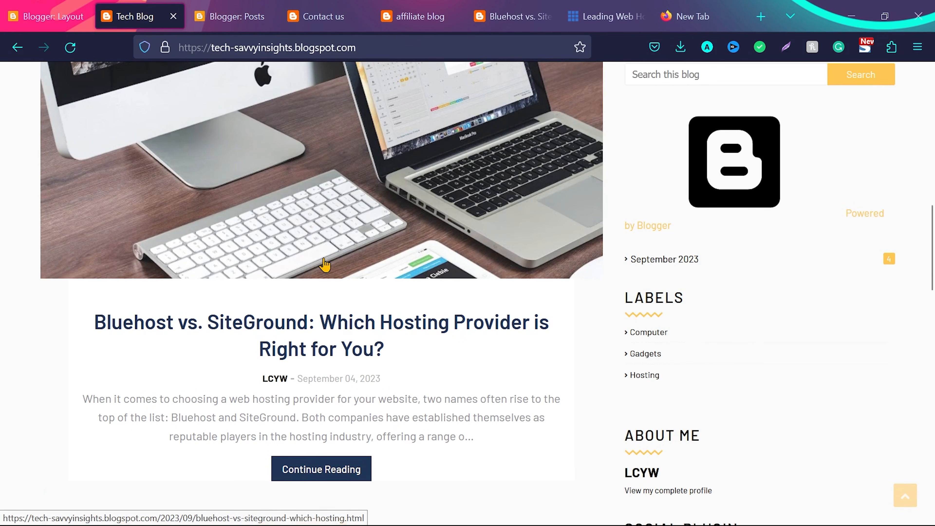
scroll(384, 263, "down", 7)
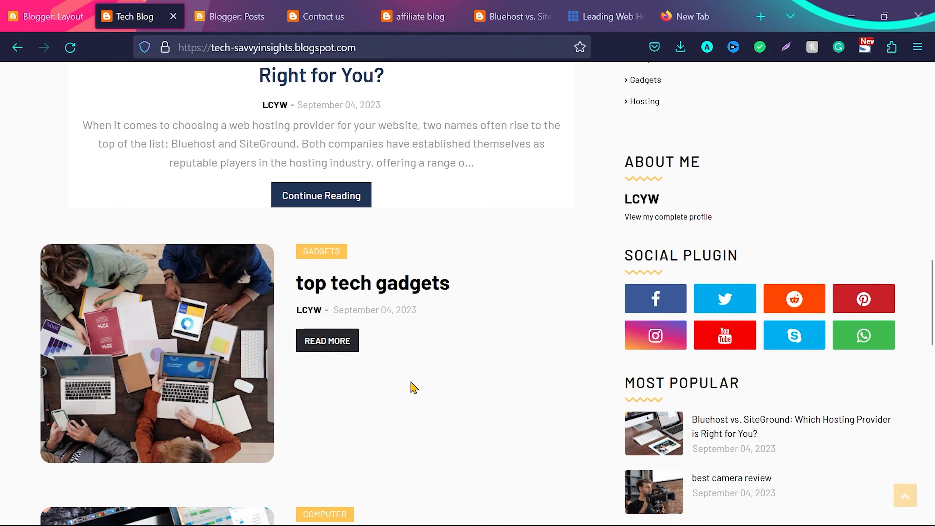
Examine the Blog Posts gadget's post count, link text, display options and item arrangement, then save the gadget
left_click(60, 7)
scroll(455, 411, "down", 3)
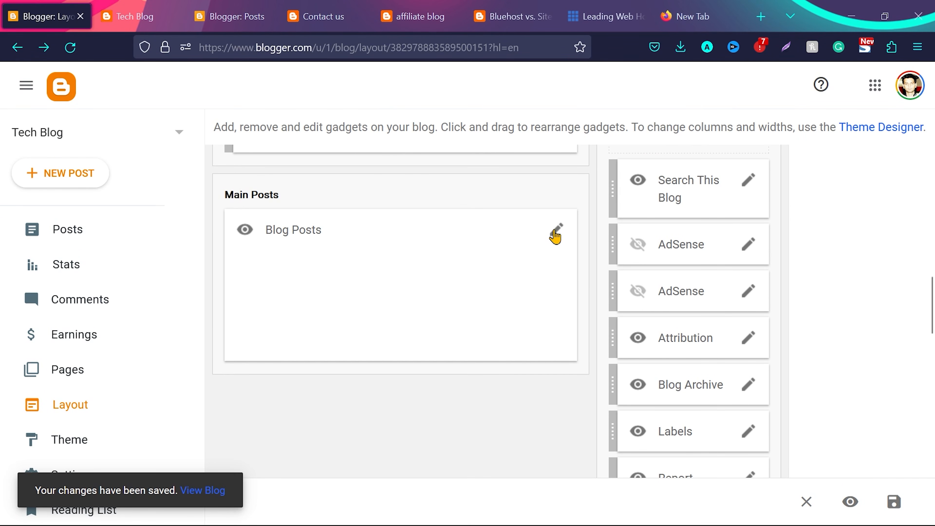
left_click(557, 232)
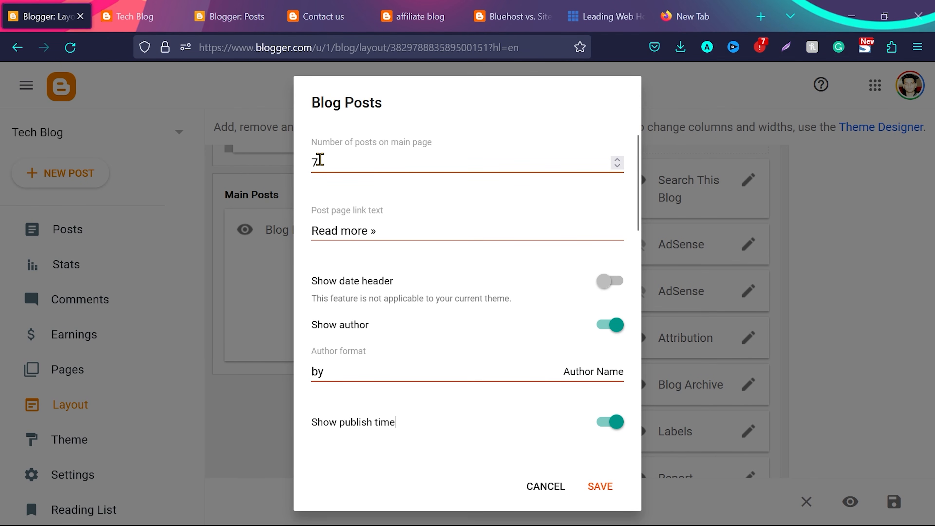
left_click_drag(380, 231, 300, 234)
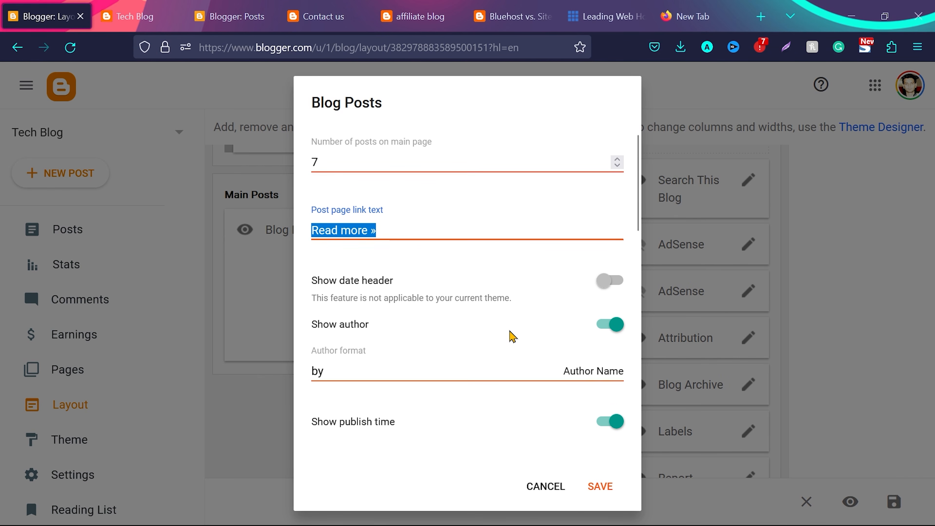
scroll(513, 336, "down", 2)
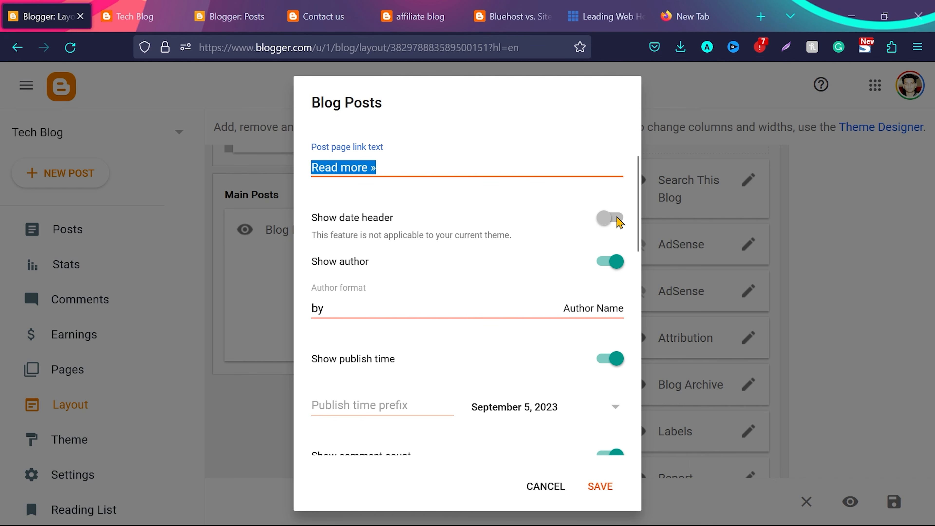
left_click(605, 265)
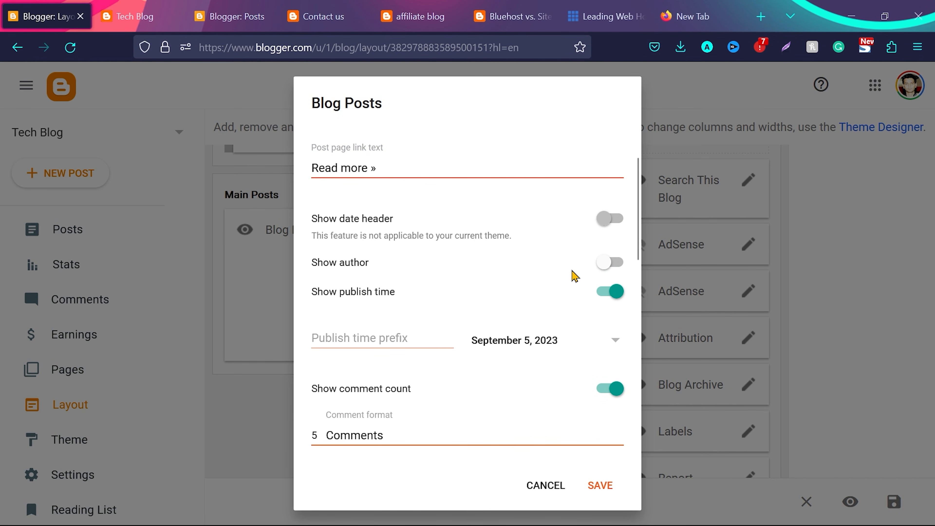
scroll(481, 202, "down", 5)
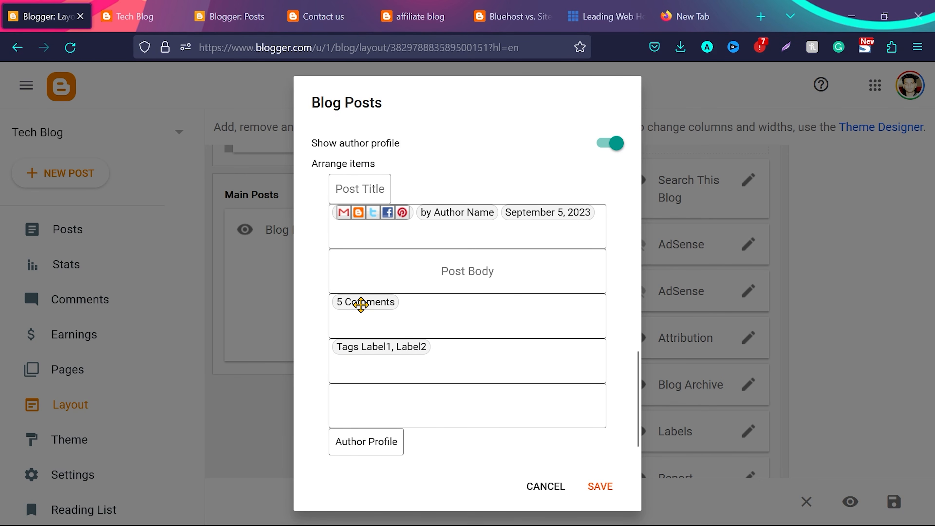
left_click_drag(361, 306, 366, 365)
scroll(473, 295, "up", 15)
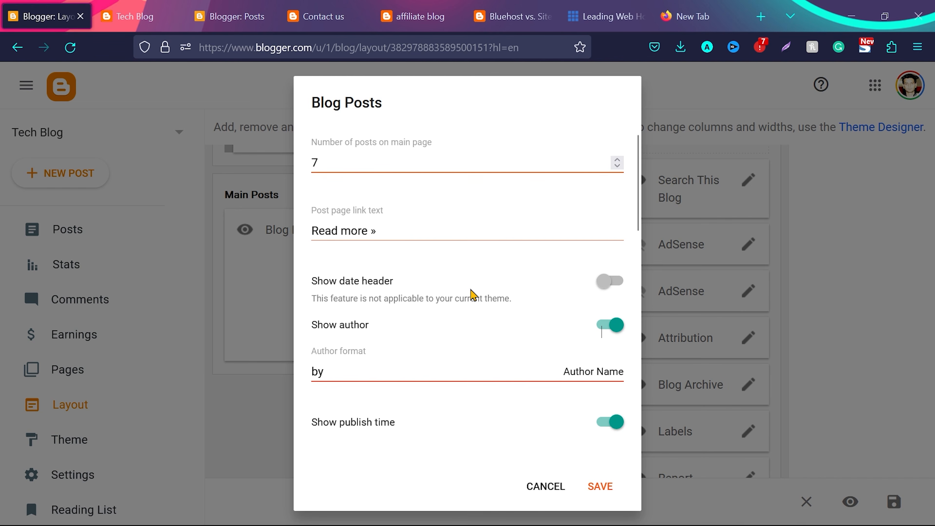
left_click(600, 487)
Look over the featured post, ad area and sidebar search section on the live blog homepage
key("ctrl+Tab")
scroll(499, 300, "up", 5)
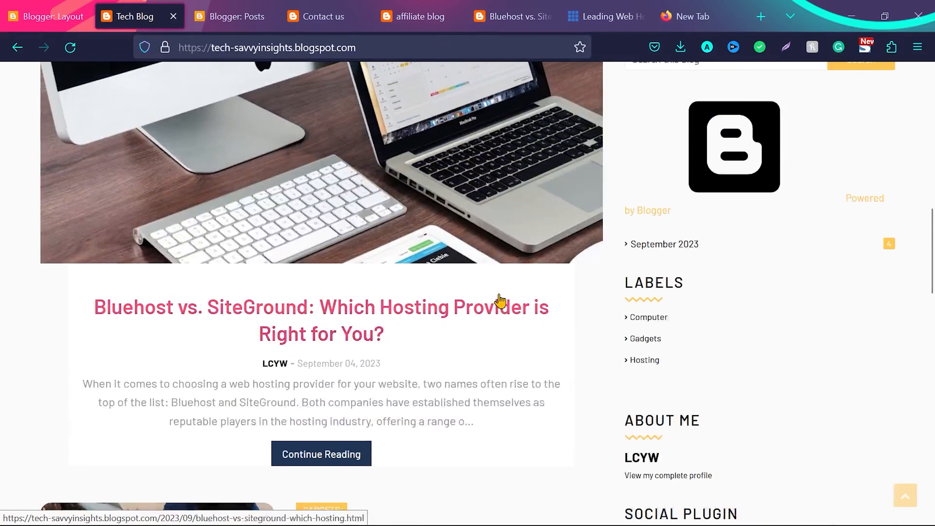
scroll(845, 298, "up", 6)
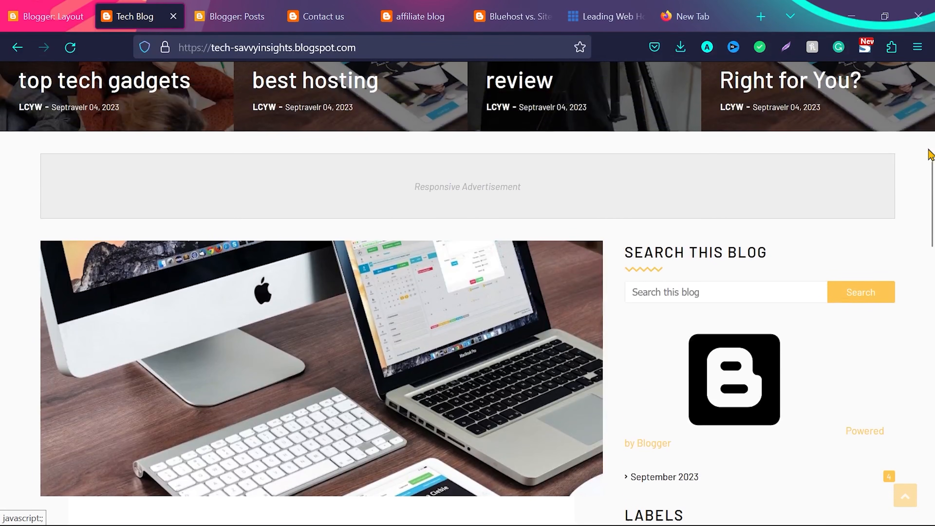
Remove the Attribution gadget from the Sidebar Right (A) section of the blog layout
left_click(237, 9)
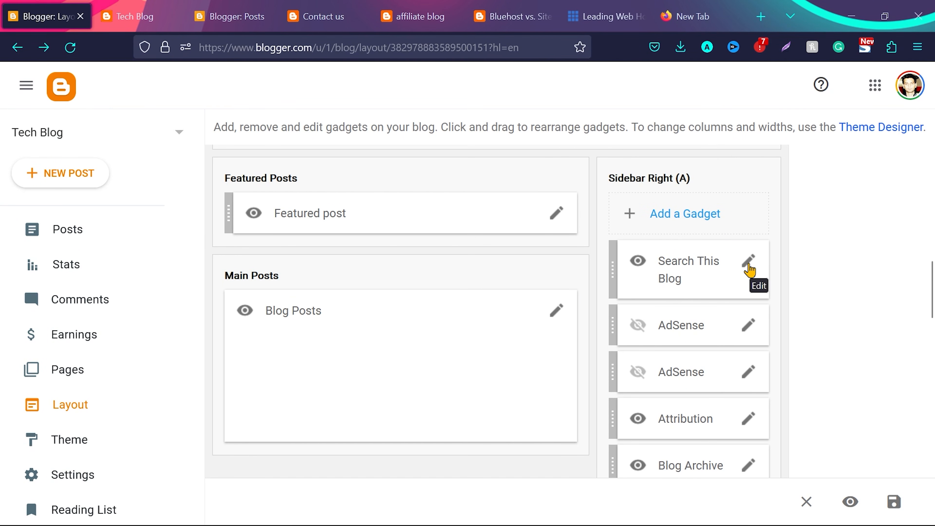
scroll(700, 263, "down", 2)
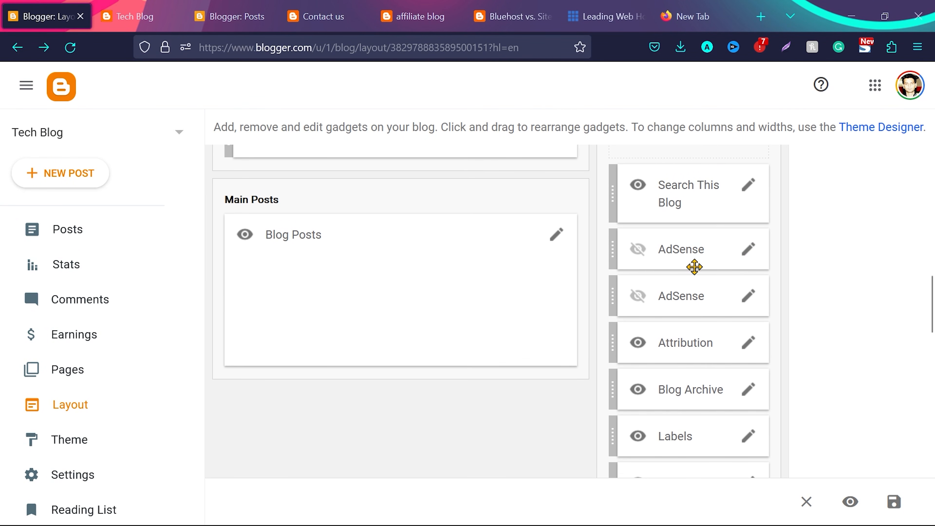
left_click(638, 246)
scroll(685, 259, "down", 3)
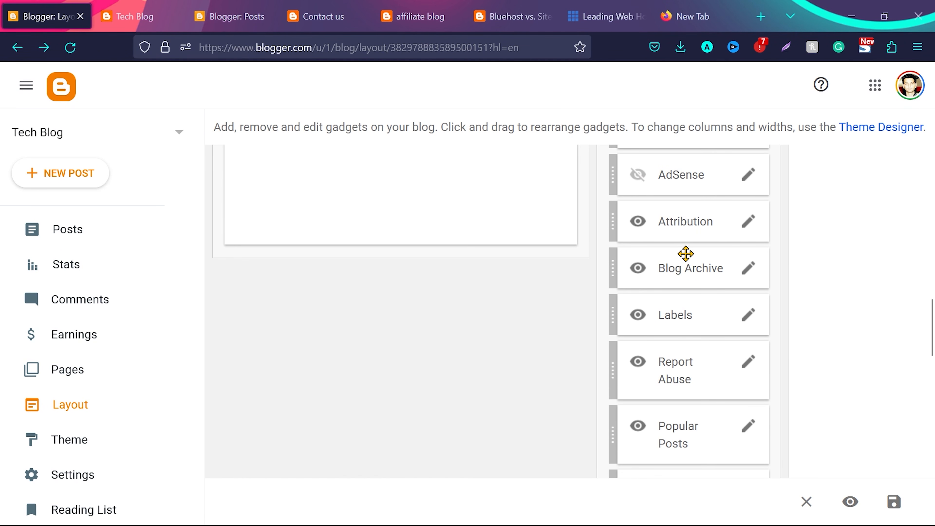
left_click(749, 222)
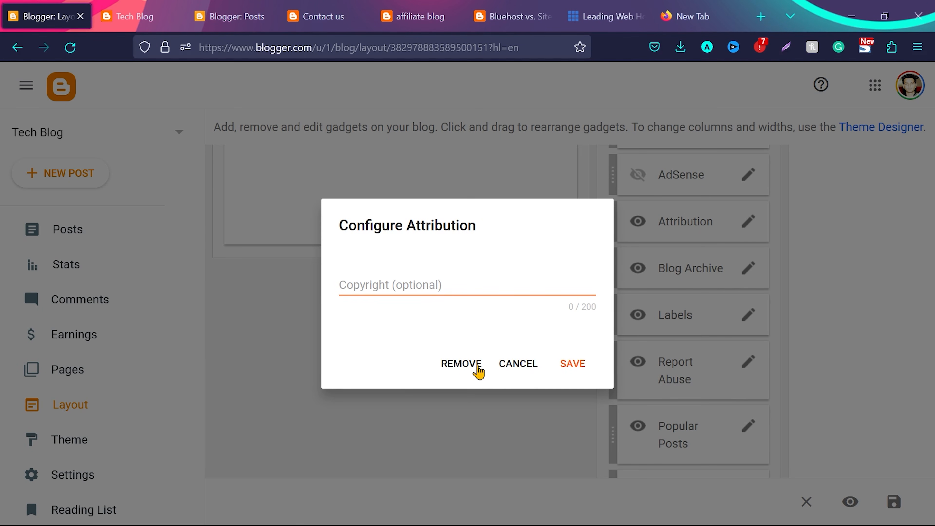
left_click(459, 364)
left_click(567, 337)
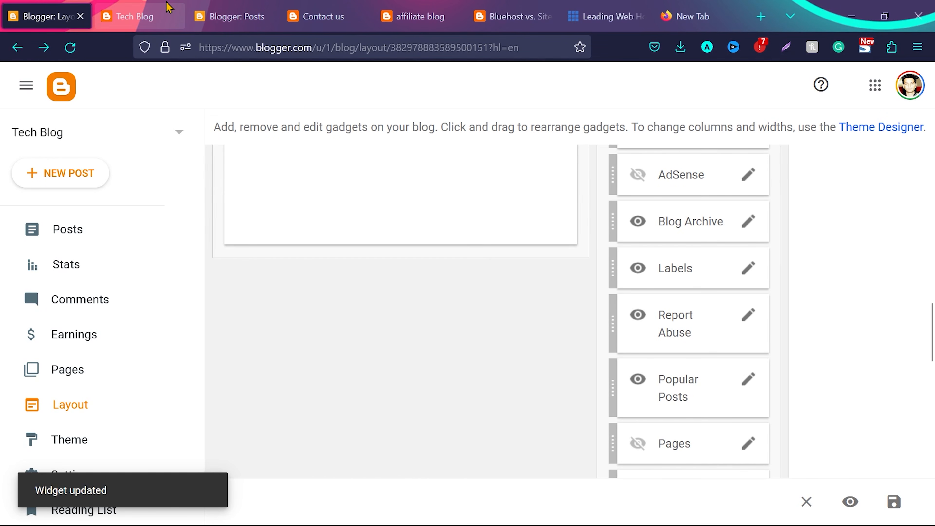
Reload the live blog and check the sidebar's search, archive, labels, profile and social sections
left_click(167, 5)
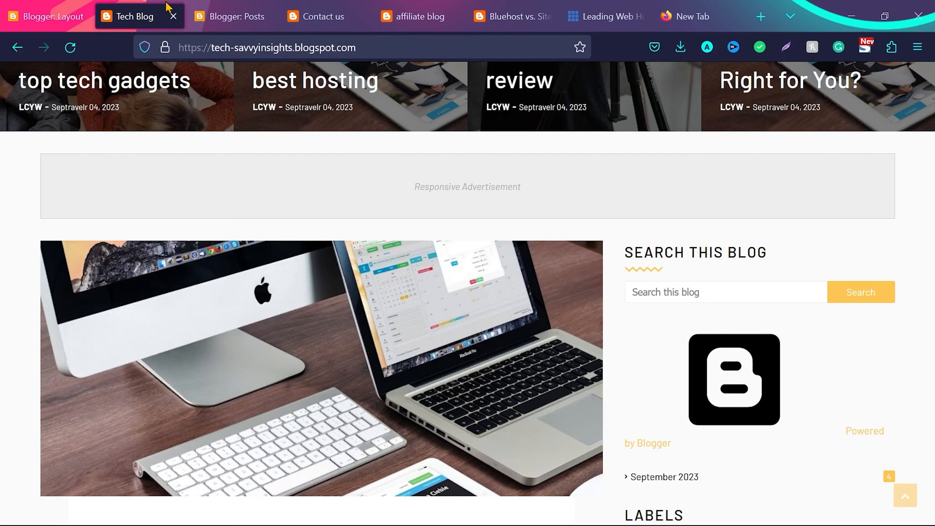
left_click(70, 48)
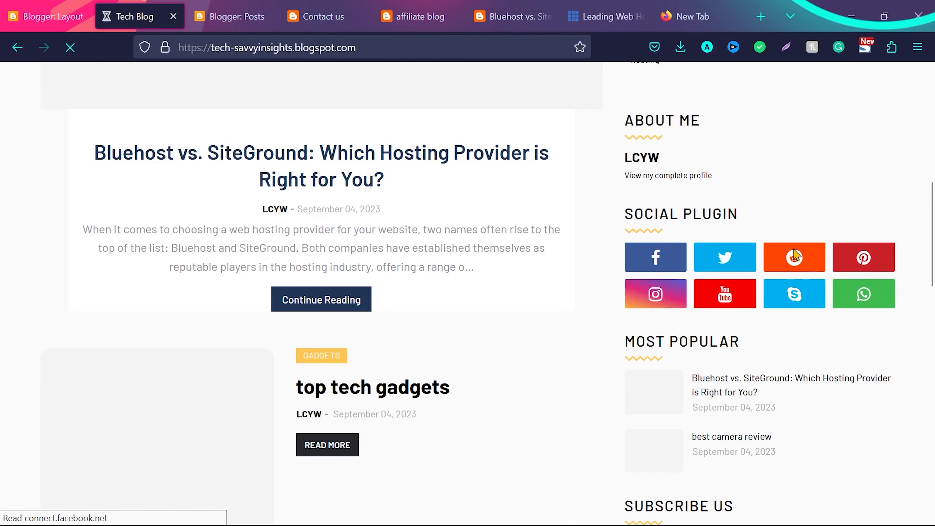
scroll(793, 251, "up", 10)
scroll(794, 250, "down", 2)
scroll(794, 250, "down", 1)
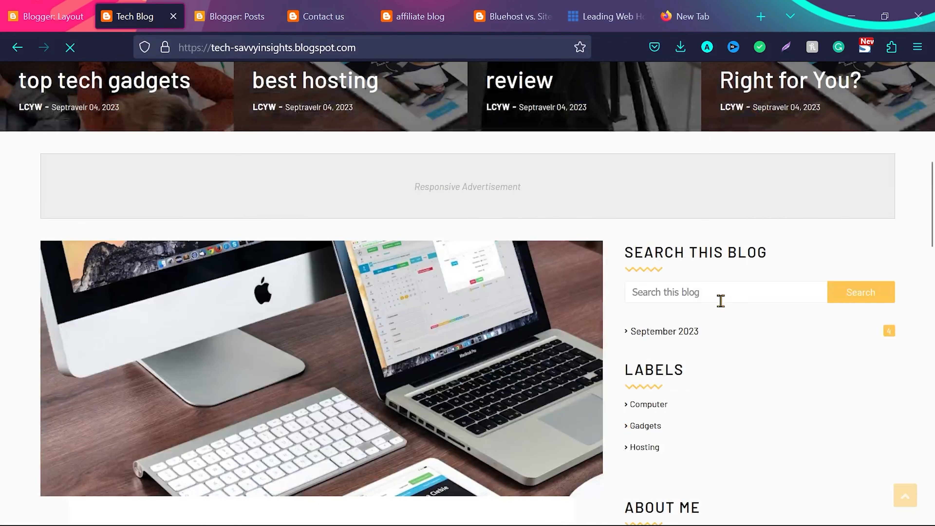
left_click(693, 293)
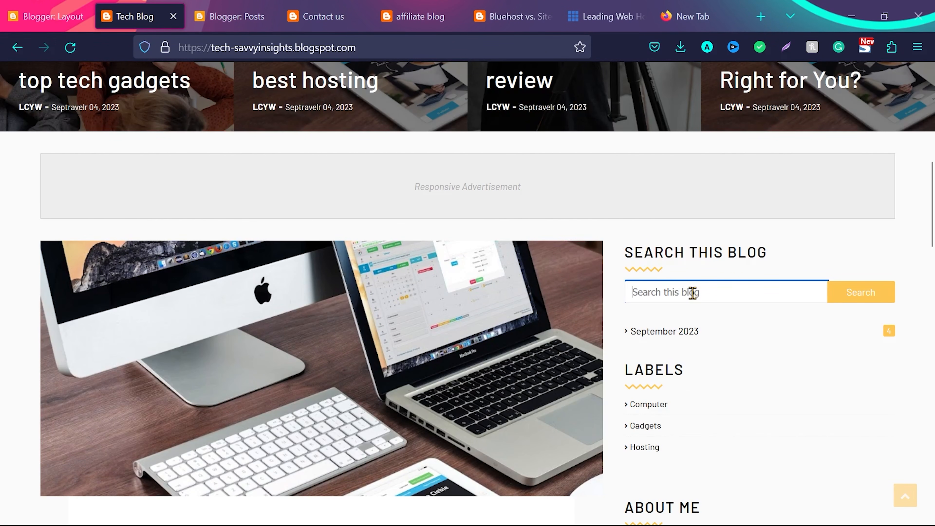
scroll(693, 292, "down", 1)
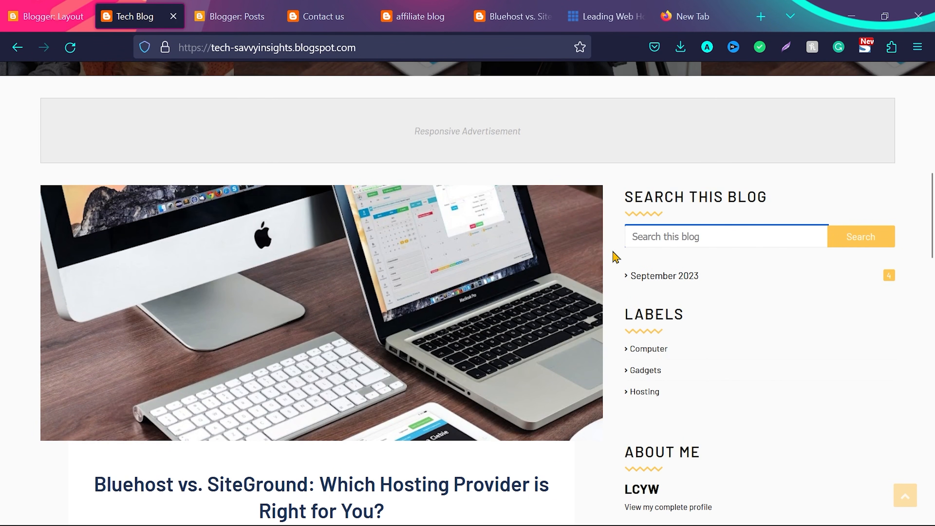
scroll(651, 359, "down", 1)
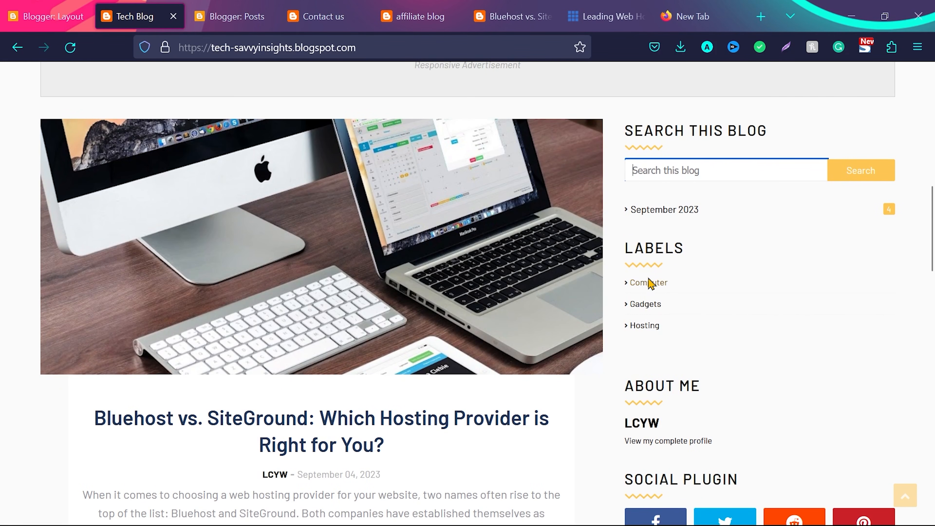
scroll(654, 369, "down", 2)
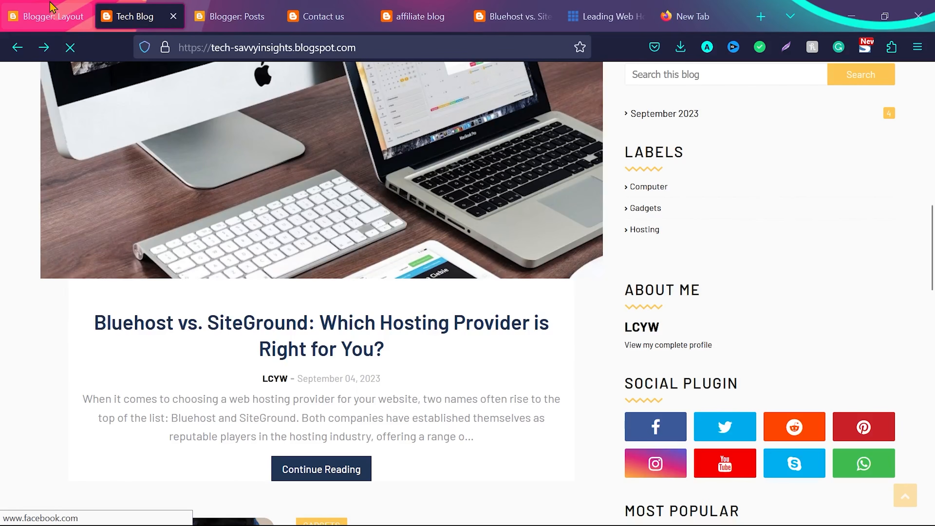
Remove the Report Abuse gadget from the Sidebar Right (A) section of the blog layout
key("ctrl+shift+Tab")
scroll(715, 270, "down", 1)
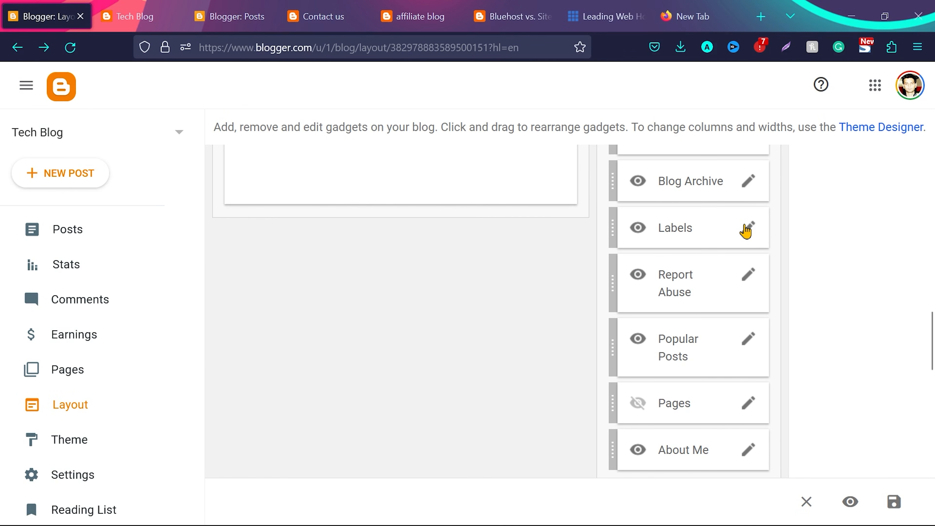
left_click(749, 281)
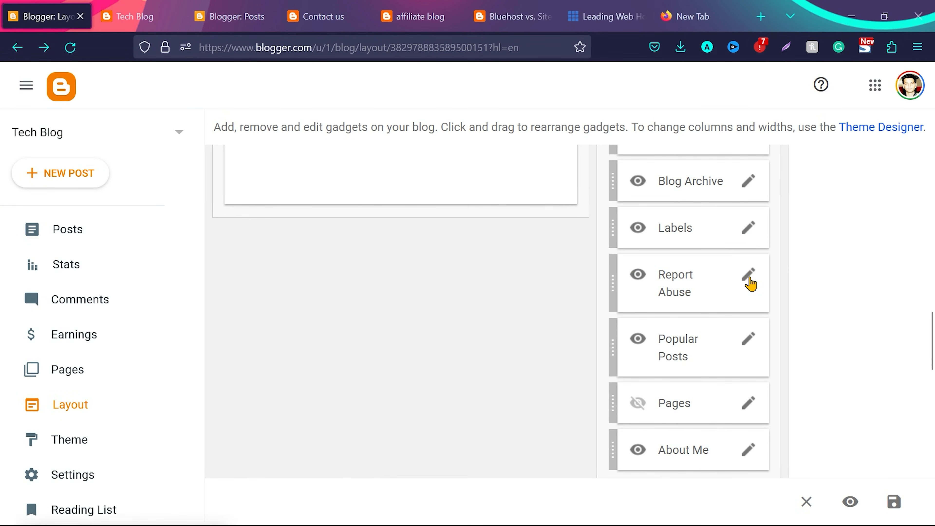
left_click(455, 367)
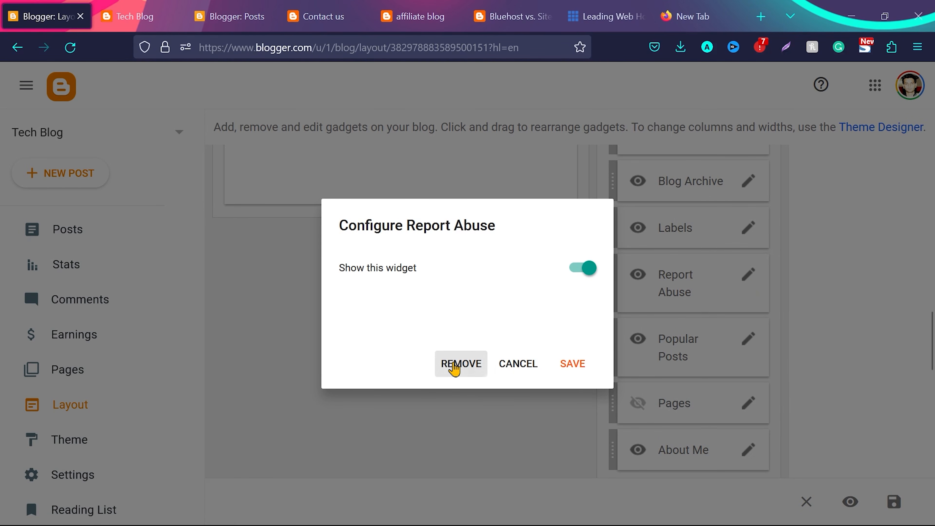
left_click(565, 337)
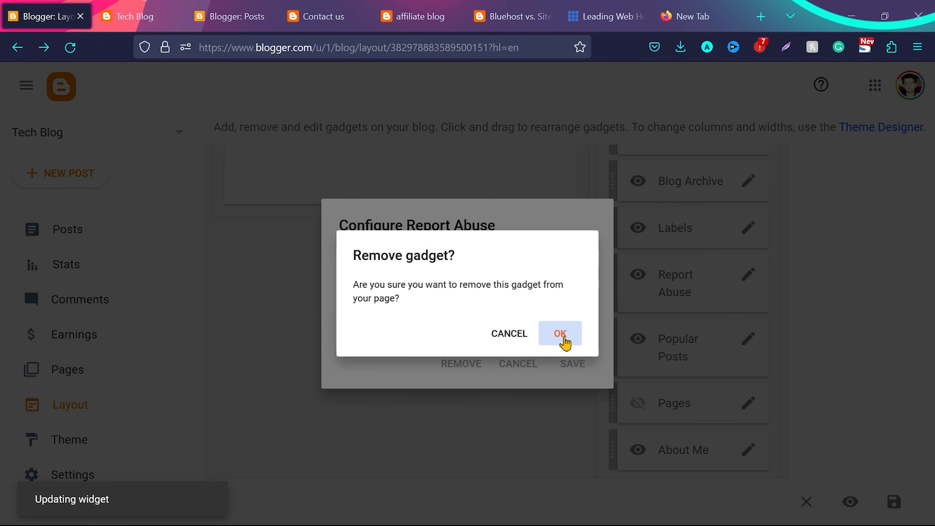
Set the Popular Posts gadget's maximum number of shown posts to 2 and save it
scroll(829, 287, "down", 3)
left_click(748, 186)
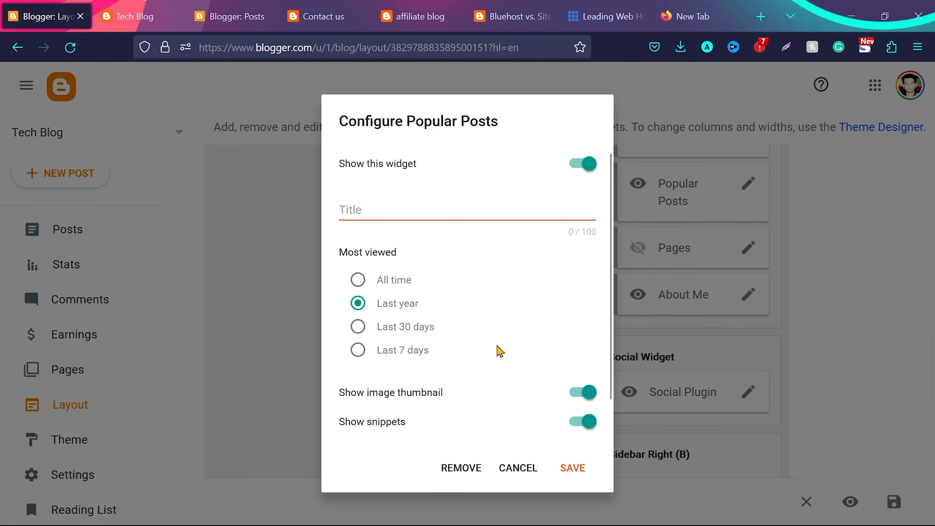
scroll(500, 348, "down", 1)
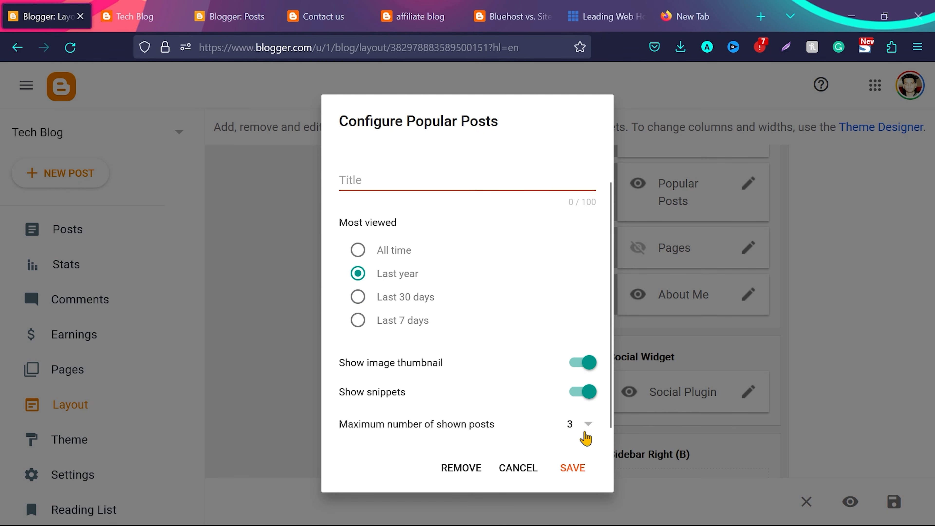
left_click(589, 425)
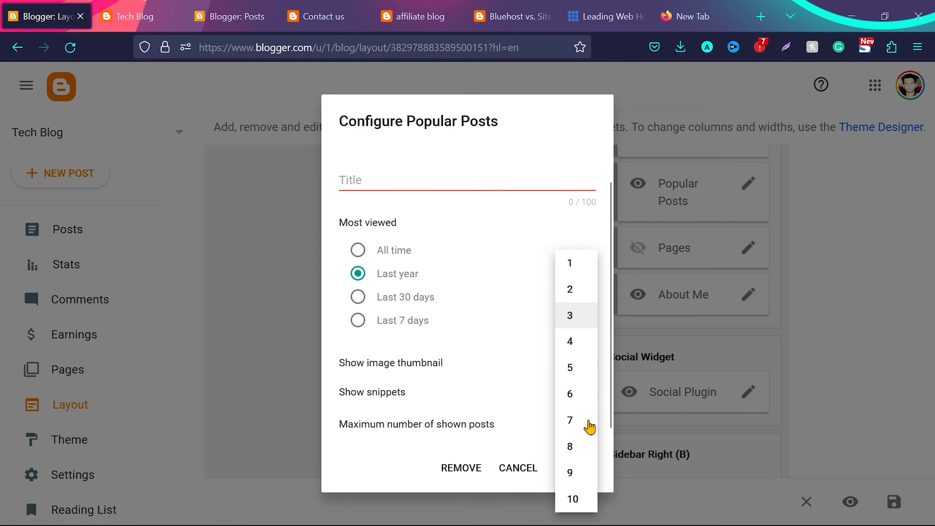
left_click(577, 296)
left_click(578, 476)
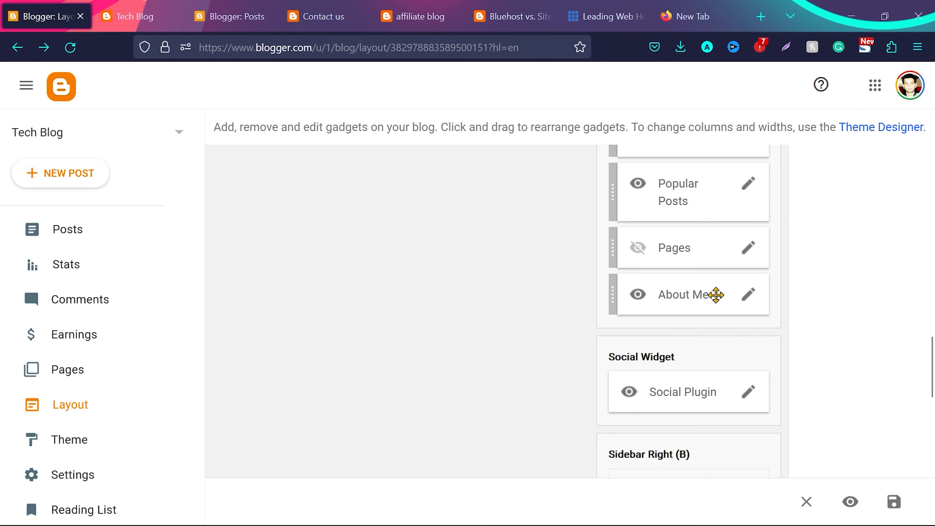
Check where the live blog's profile link leads, and remove the About Me gadget from the sidebar layout
left_click(135, 16)
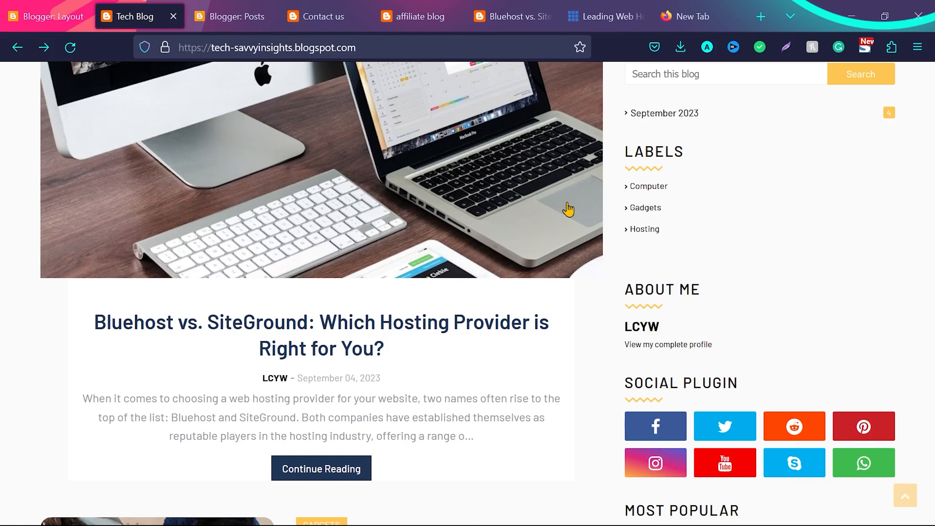
left_click(671, 347)
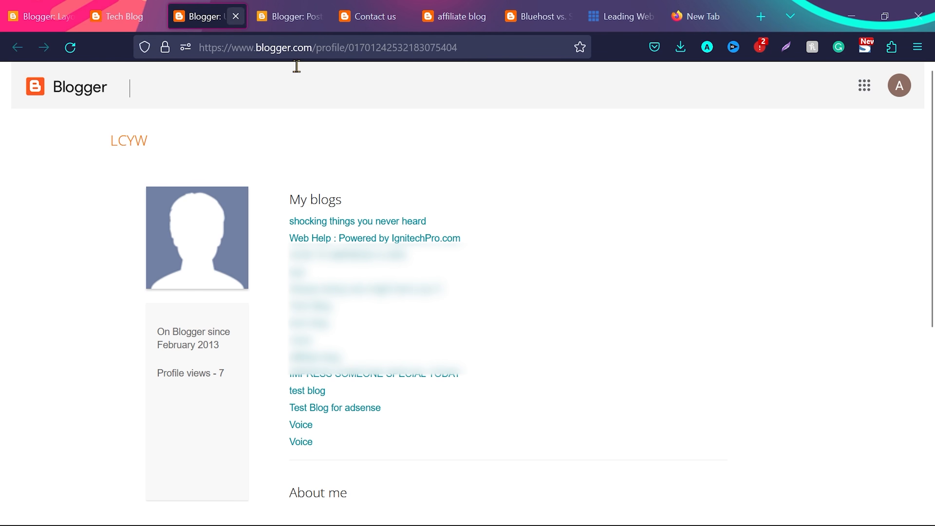
left_click(40, 16)
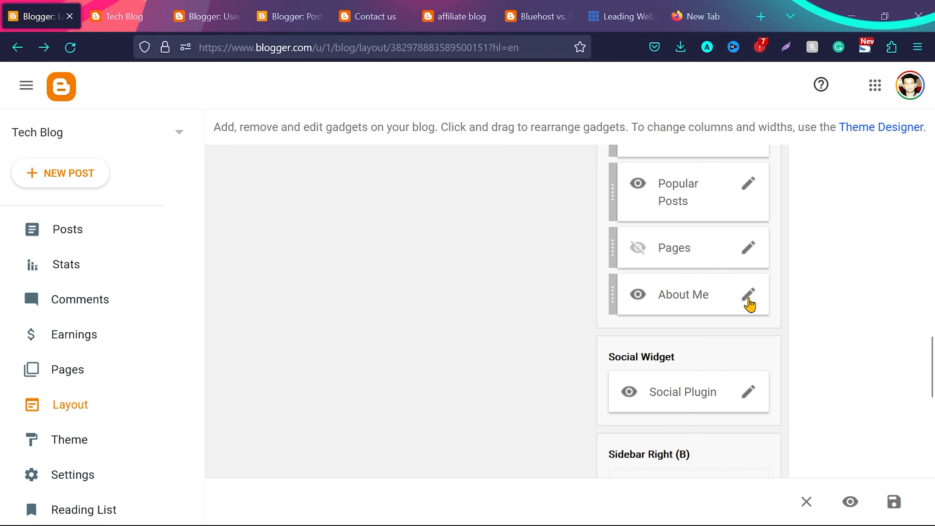
left_click(749, 297)
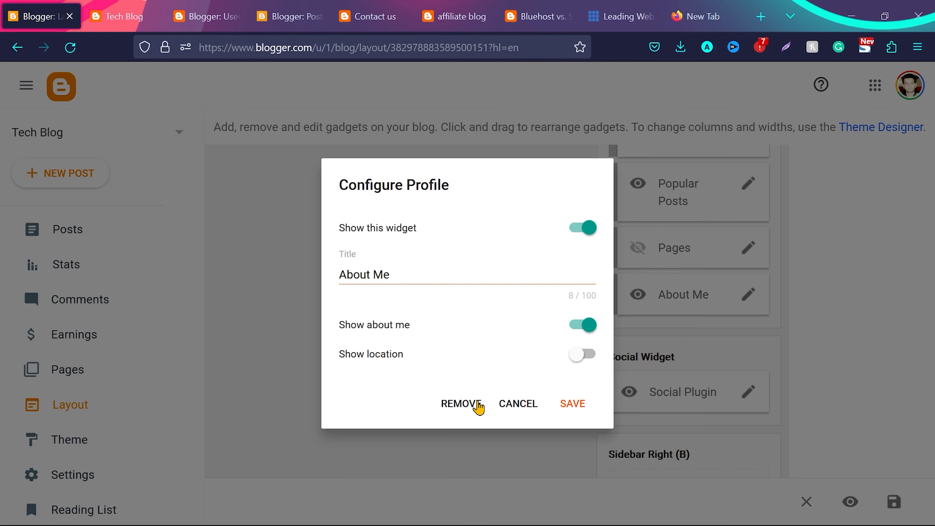
left_click(460, 404)
left_click(566, 336)
Set the Social Plugin gadget's facebook link to facebook.com/letscreateyourwebsite/ and save the gadget
scroll(828, 324, "down", 1)
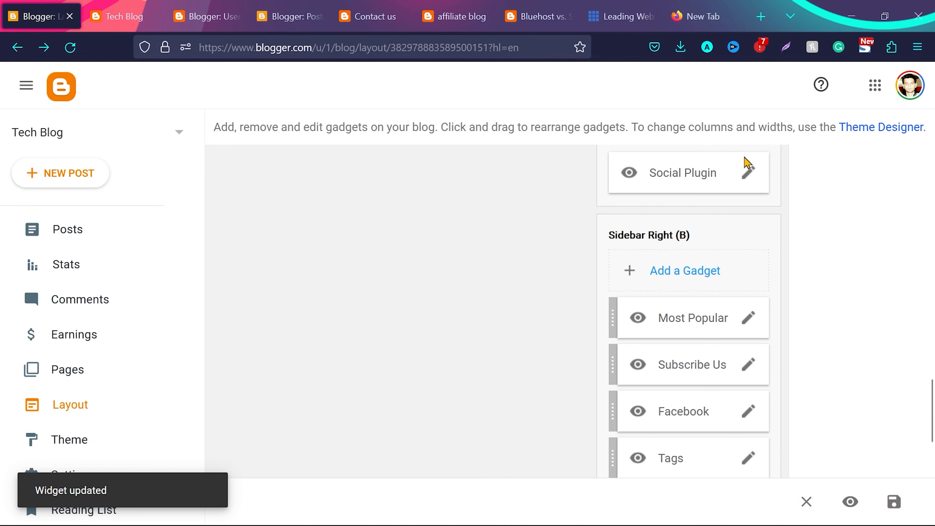
left_click(749, 181)
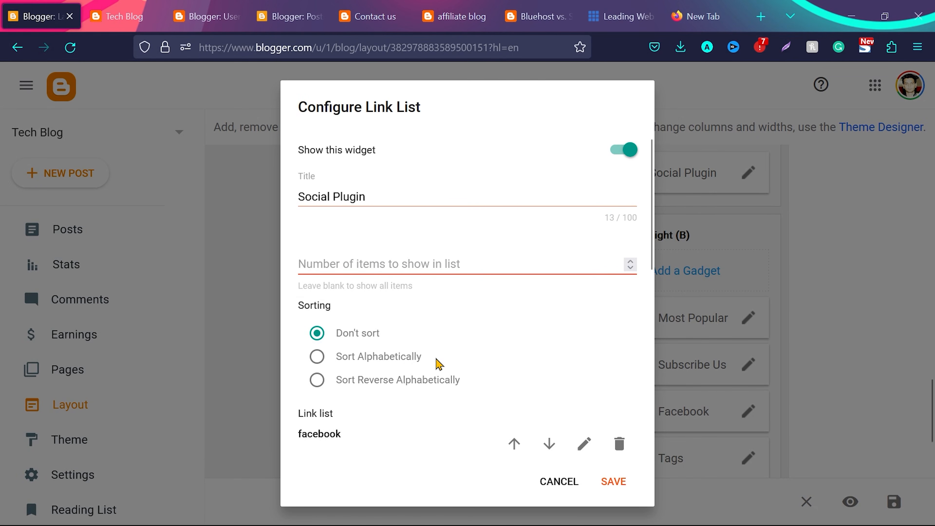
scroll(439, 365, "down", 6)
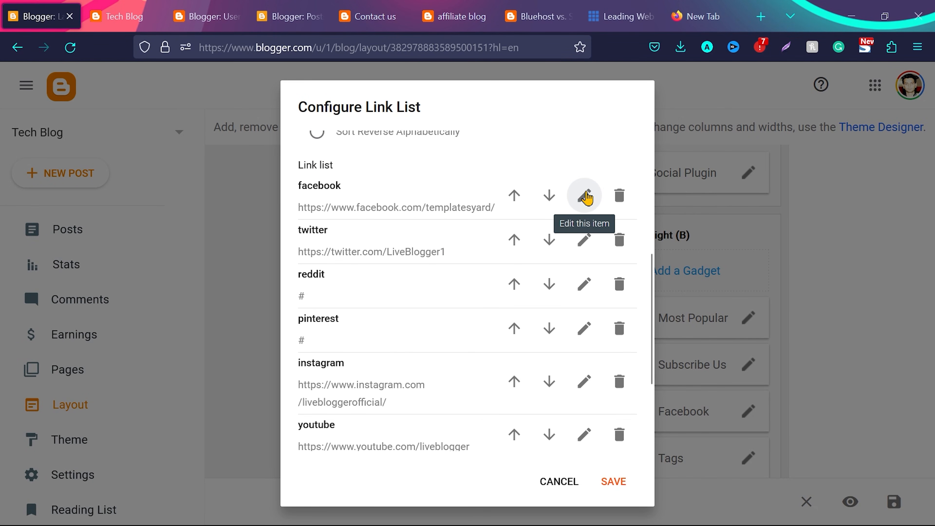
left_click(586, 196)
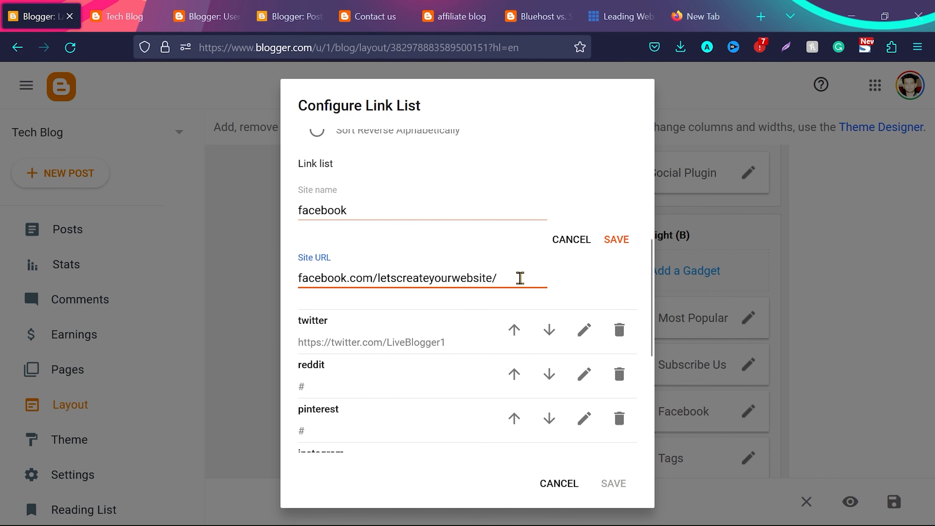
left_click(614, 240)
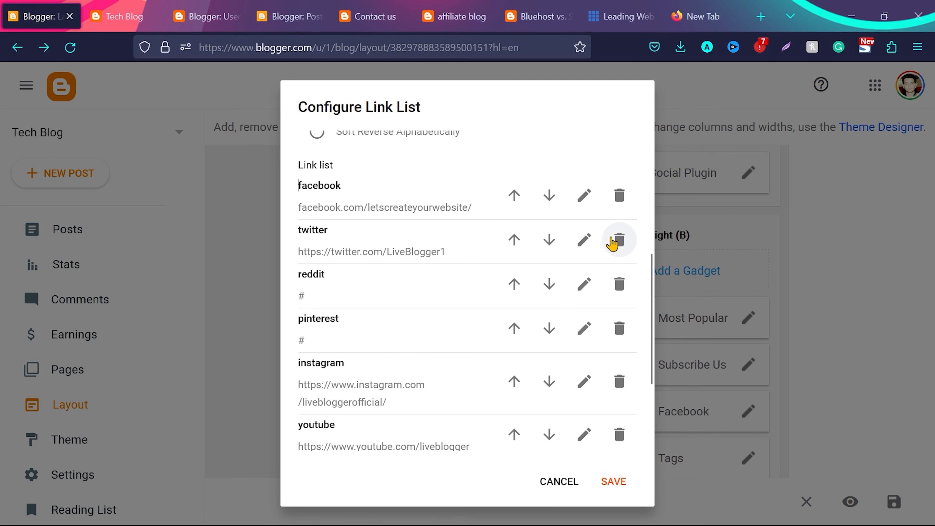
scroll(512, 372, "down", 3)
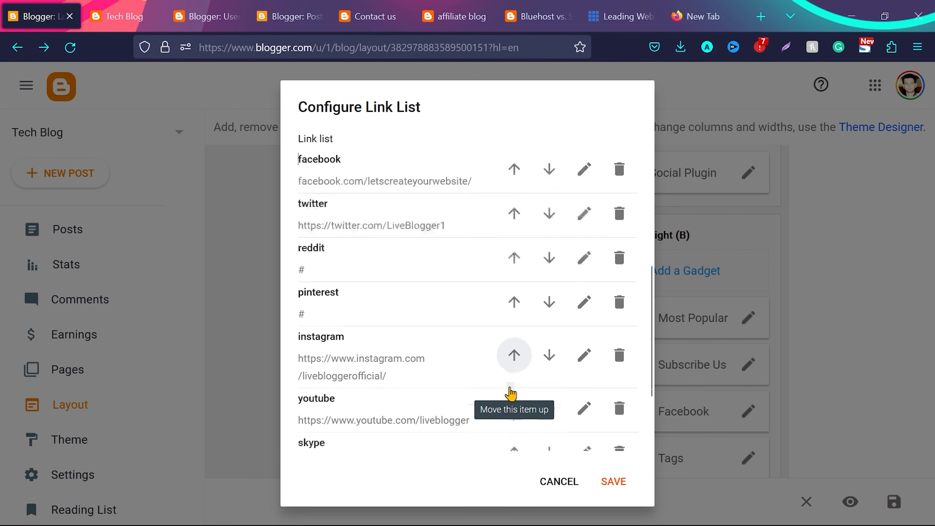
scroll(510, 393, "up", 5)
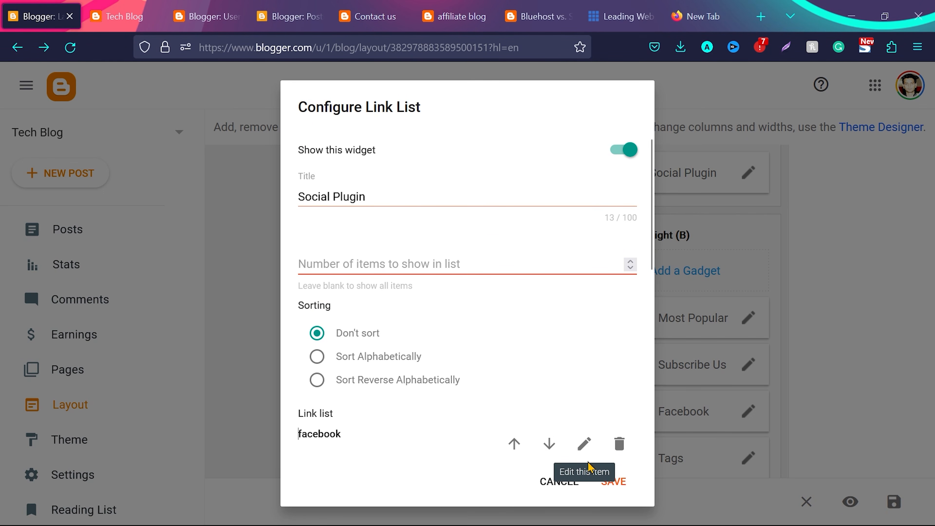
left_click(608, 480)
Look over the lower sidebar sections on the live blog and examine the Subscribe Us gadget's HTML code
key("ctrl+Tab")
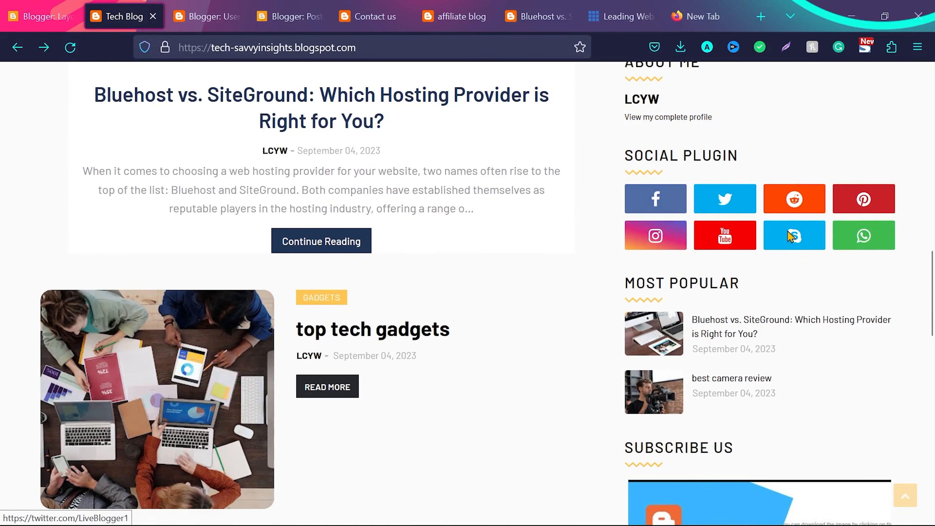
scroll(795, 261, "down", 6)
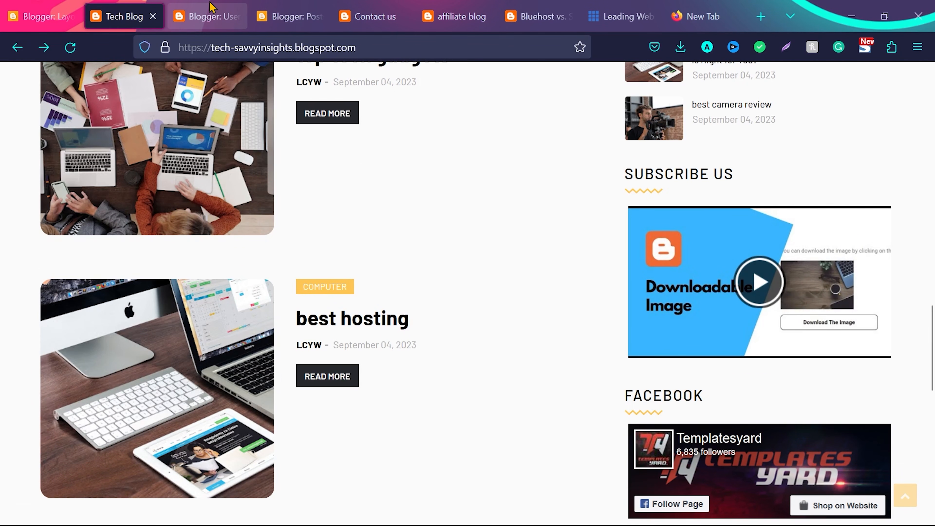
key("ctrl+shift+Tab")
scroll(702, 275, "down", 1)
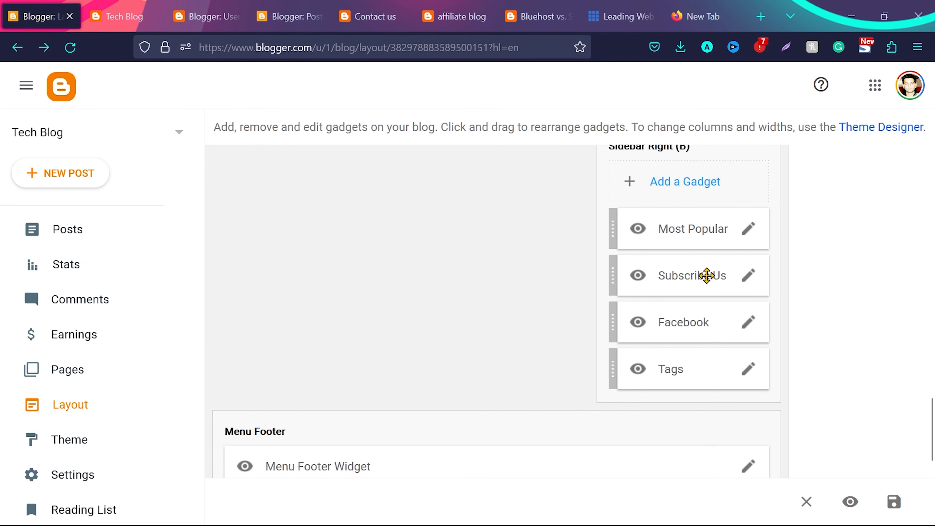
left_click(749, 277)
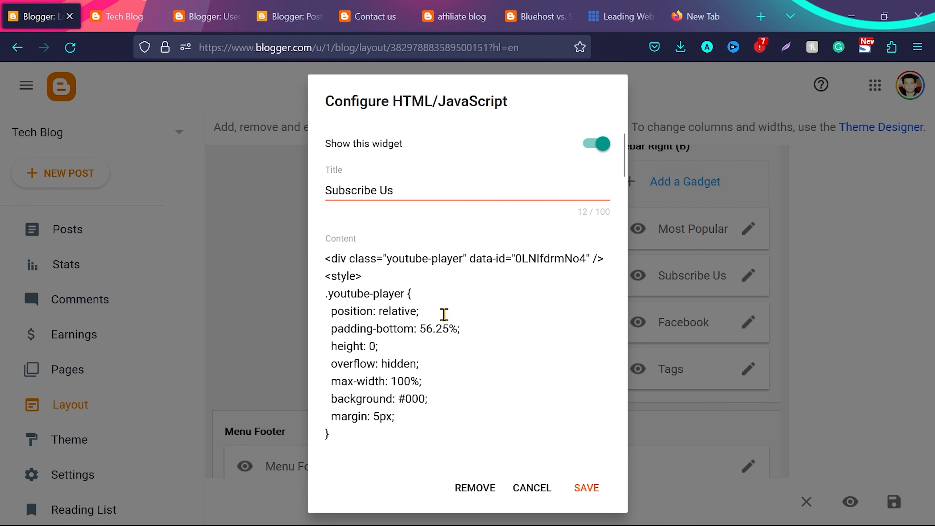
scroll(445, 303, "down", 5)
scroll(445, 303, "up", 2)
scroll(445, 303, "up", 3)
Replace the video ID in the Subscribe Us gadget's code with m_oeSb5ihzU, copied from the YouTube video's address, and save the gadget
left_click_drag(515, 261, 586, 259)
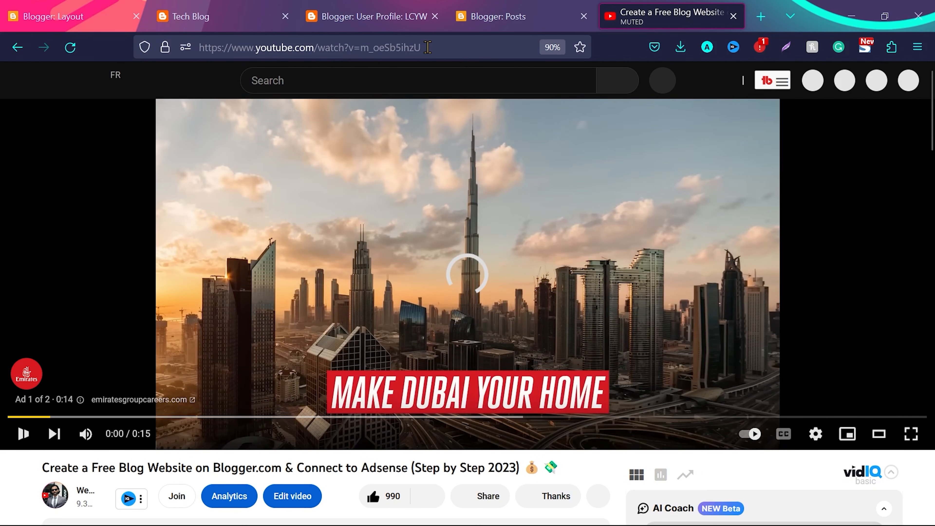
left_click_drag(427, 47, 364, 48)
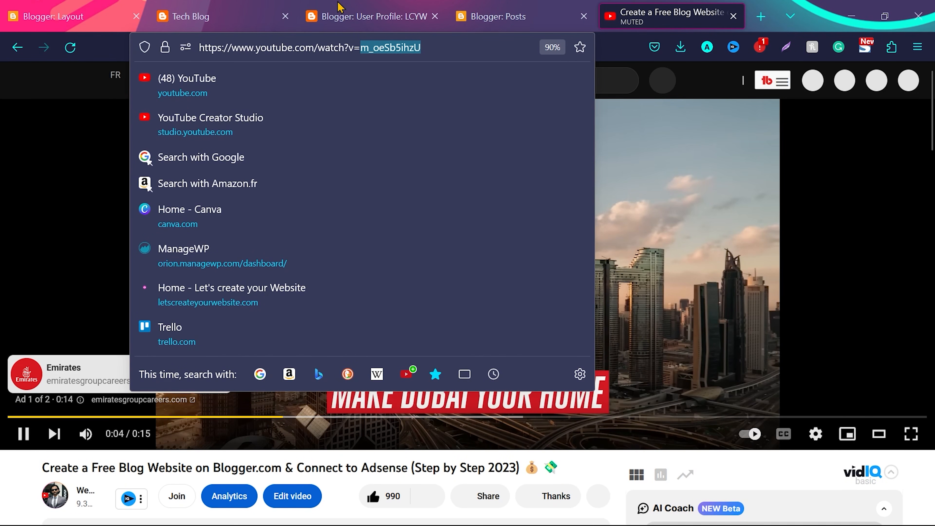
left_click(108, 7)
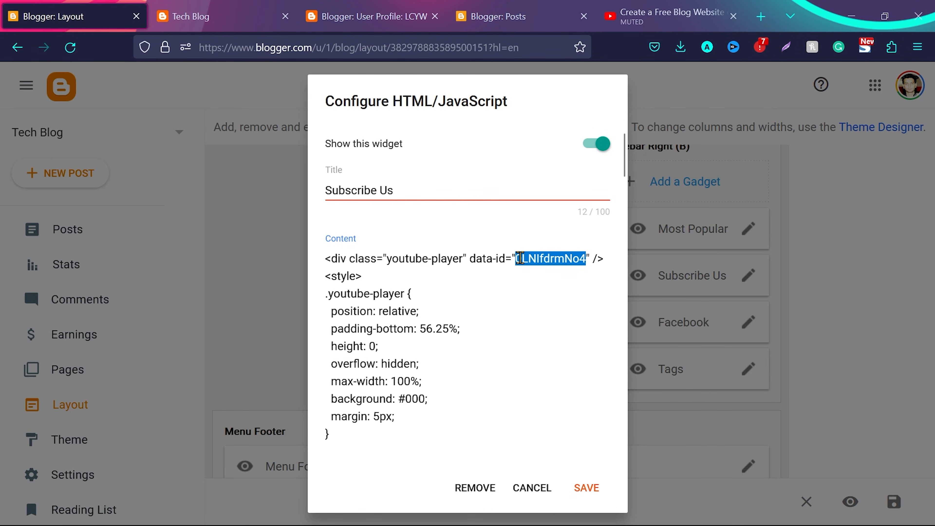
type("b_oeSb5ihzU")
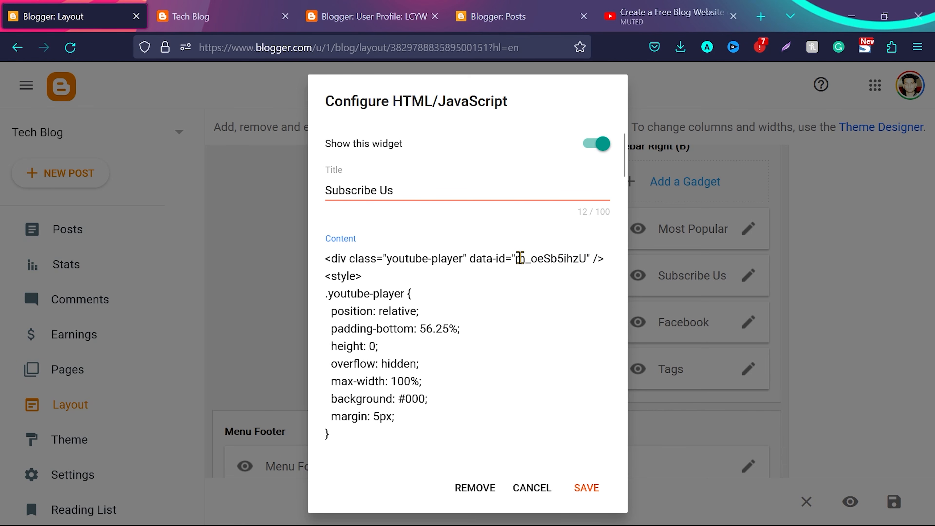
left_click(587, 488)
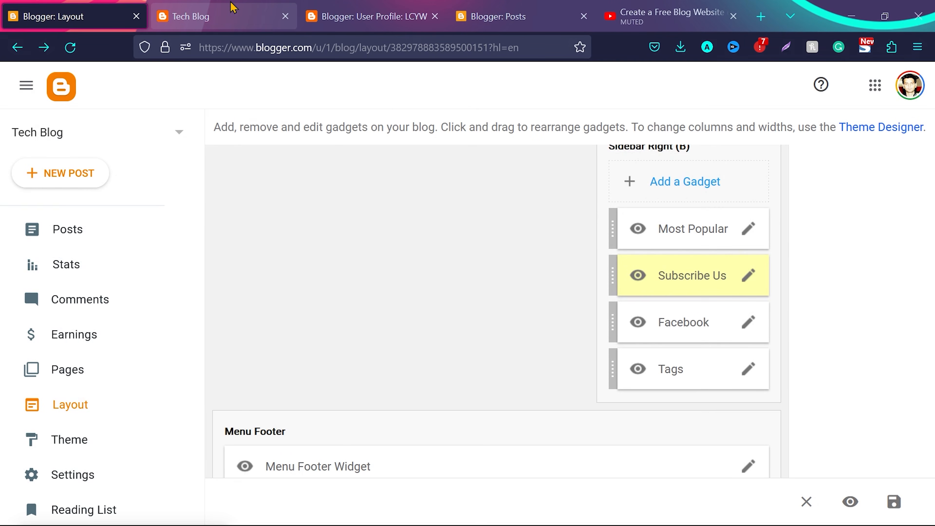
Reload the live blog and check the sidebar's Subscribe Us video and Facebook section
left_click(231, 11)
key("F5")
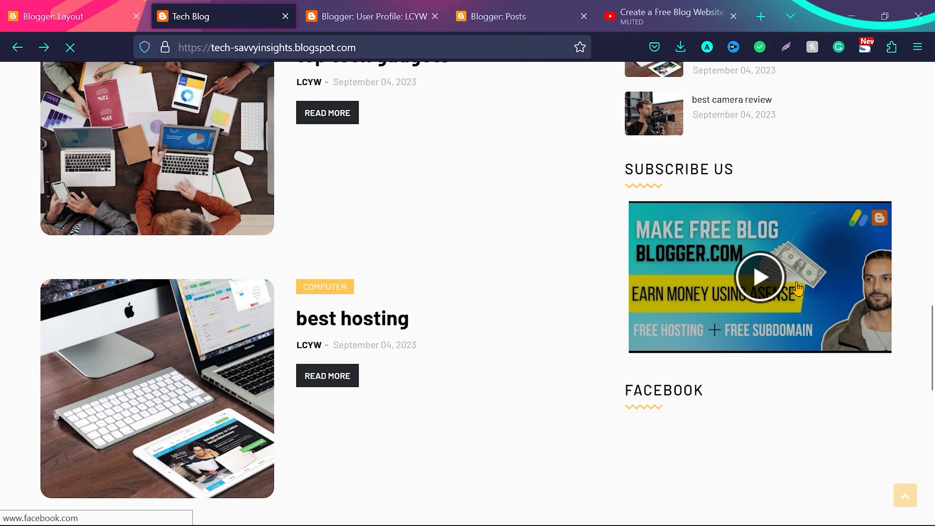
scroll(761, 323, "down", 3)
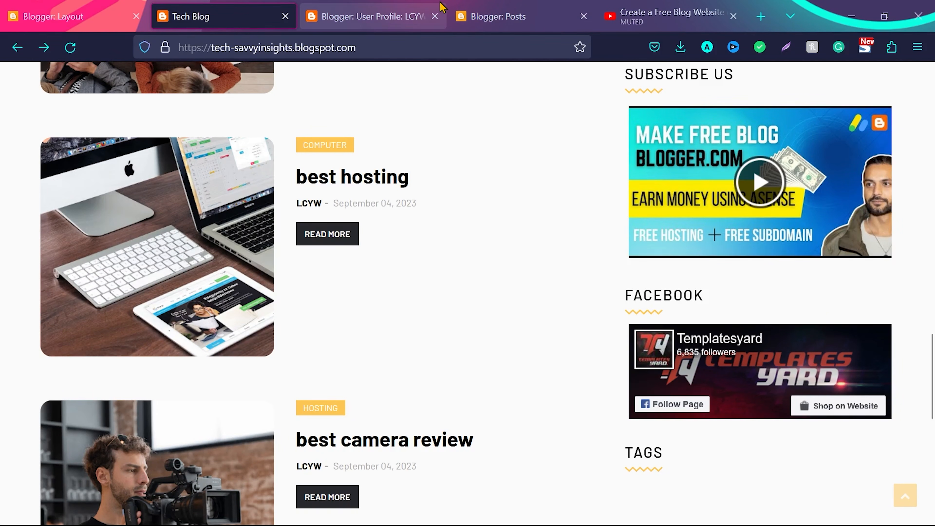
key("ctrl+shift+Tab")
left_click(748, 323)
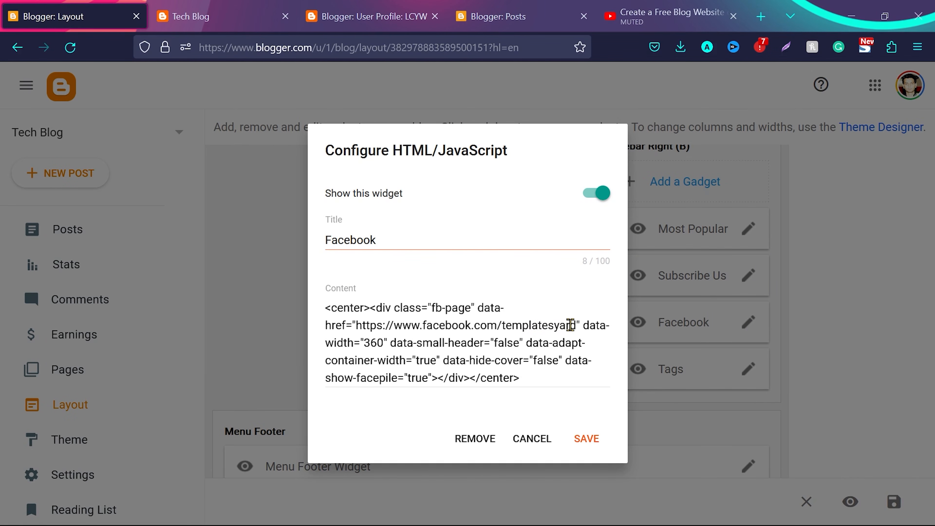
left_click_drag(576, 326, 507, 327)
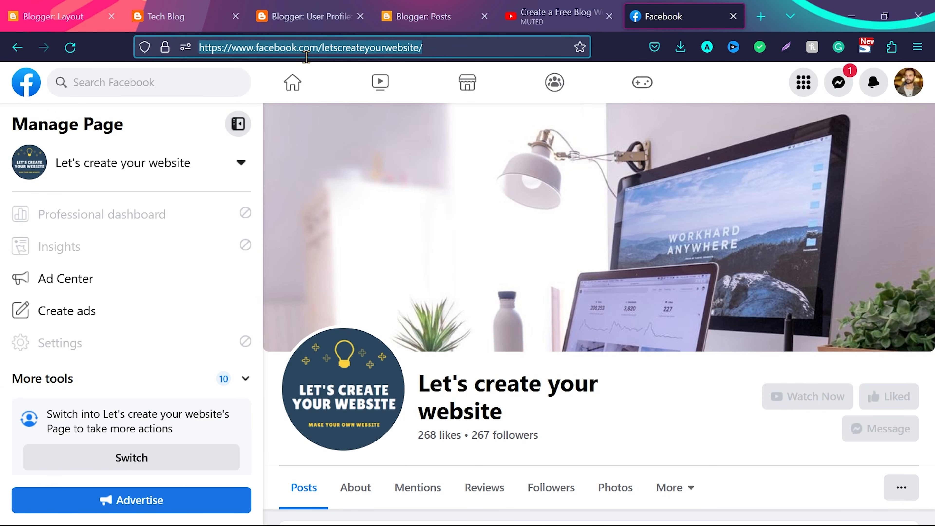
left_click(49, 7)
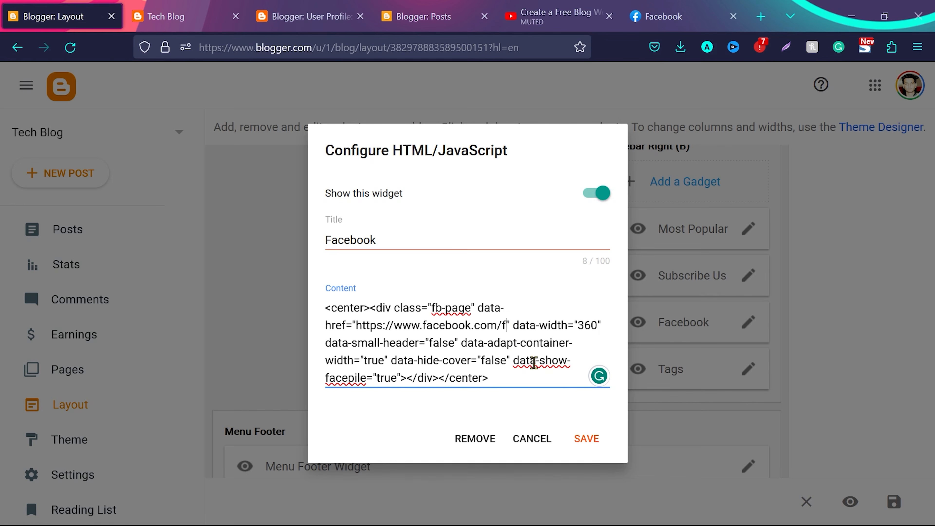
key("BackSpace")
key("BackSpace")
key("BackSpace")
key("BackSpace")
key("BackSpace")
key("BackSpace")
key("BackSpace")
key("BackSpace")
key("BackSpace")
key("BackSpace")
key("BackSpace")
key("BackSpace")
key("BackSpace")
key("BackSpace")
key("BackSpace")
key("BackSpace")
key("BackSpace")
key("BackSpace")
key("BackSpace")
key("BackSpace")
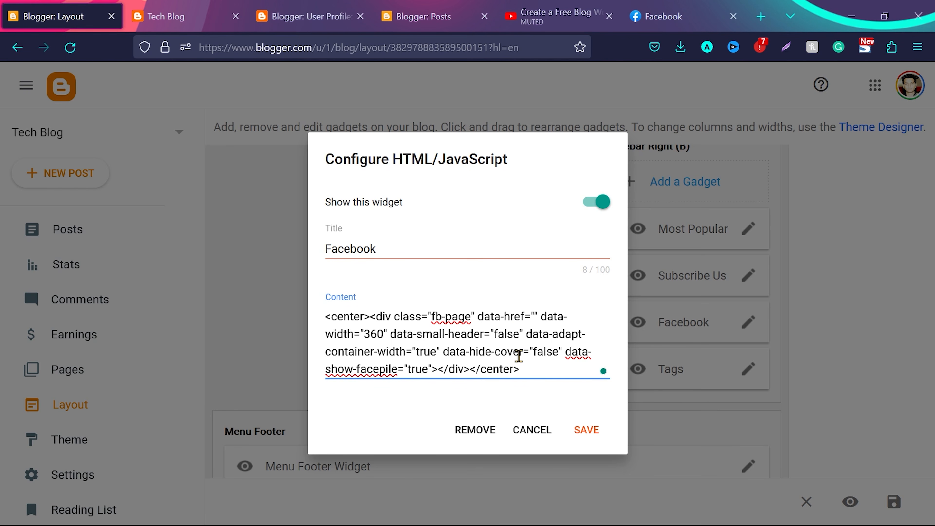
type("https://www.facebook.com/letscreateyourwebsite/")
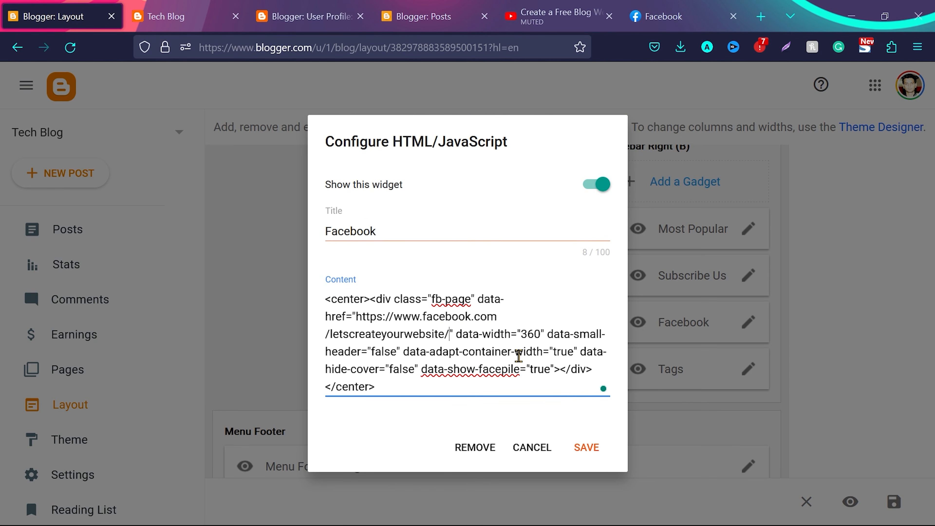
left_click(588, 448)
left_click(165, 16)
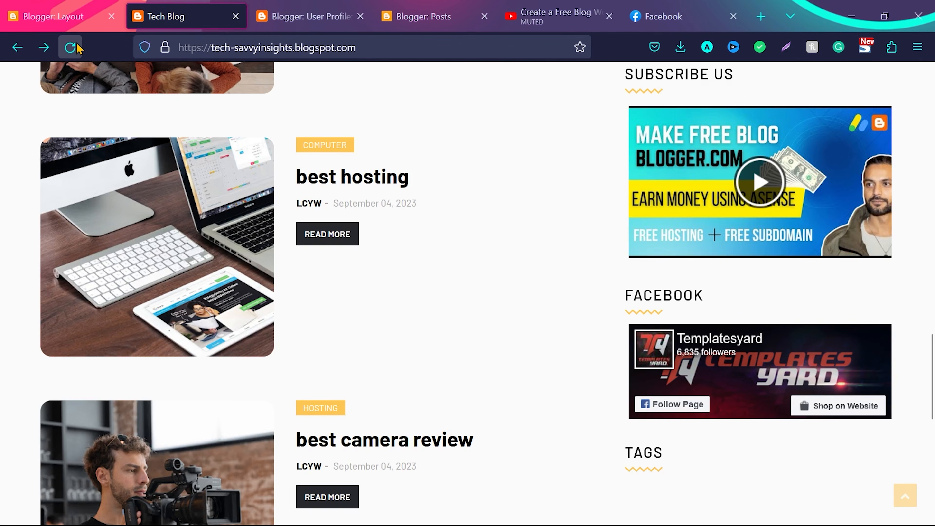
Reload the live blog, set the sidebar Tags gadget to show the computer, gadgets and hosting labels, and save it
left_click(77, 45)
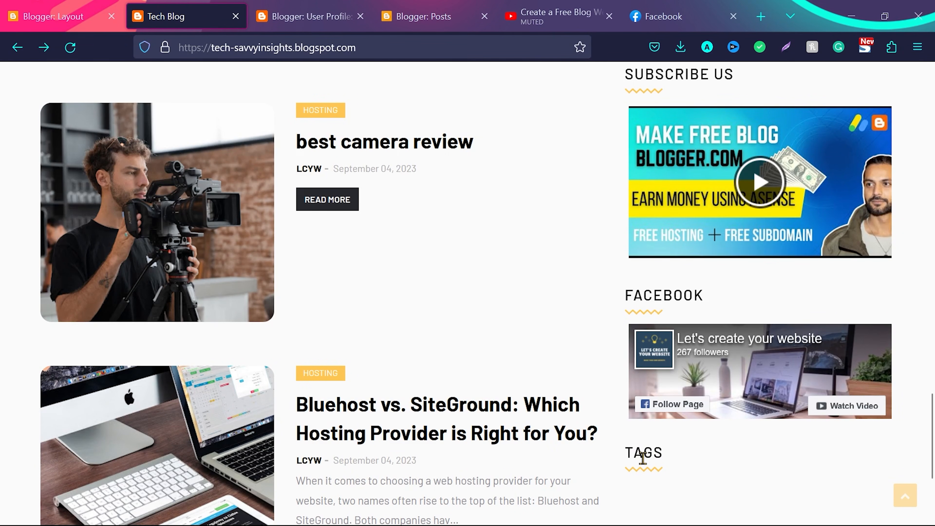
left_click(67, 8)
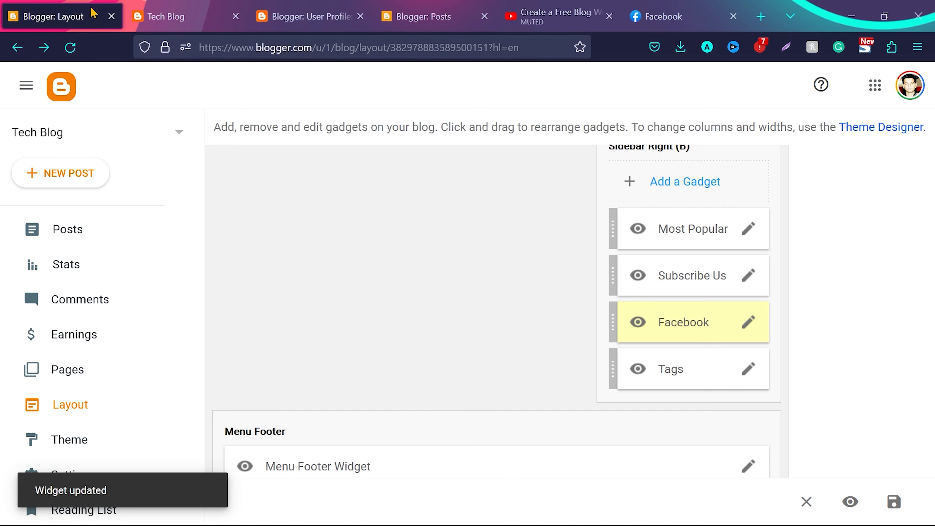
left_click(748, 369)
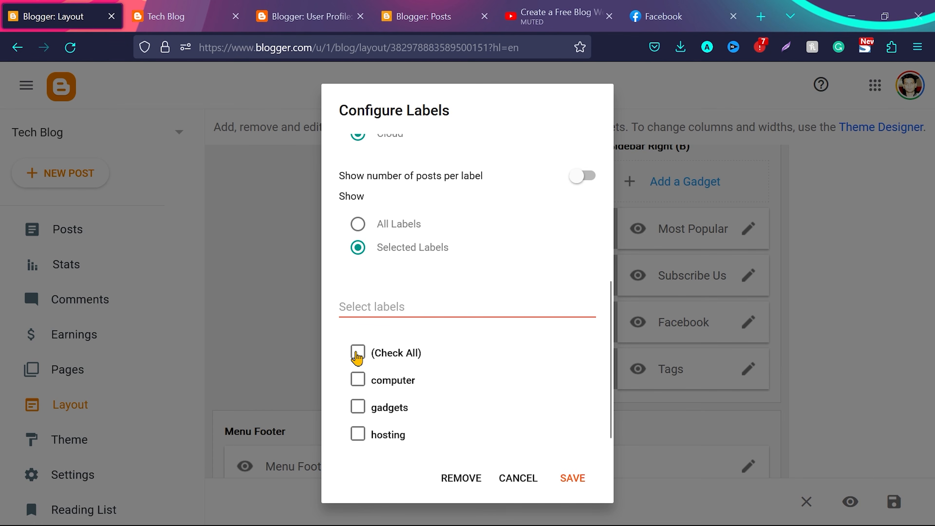
left_click(357, 354)
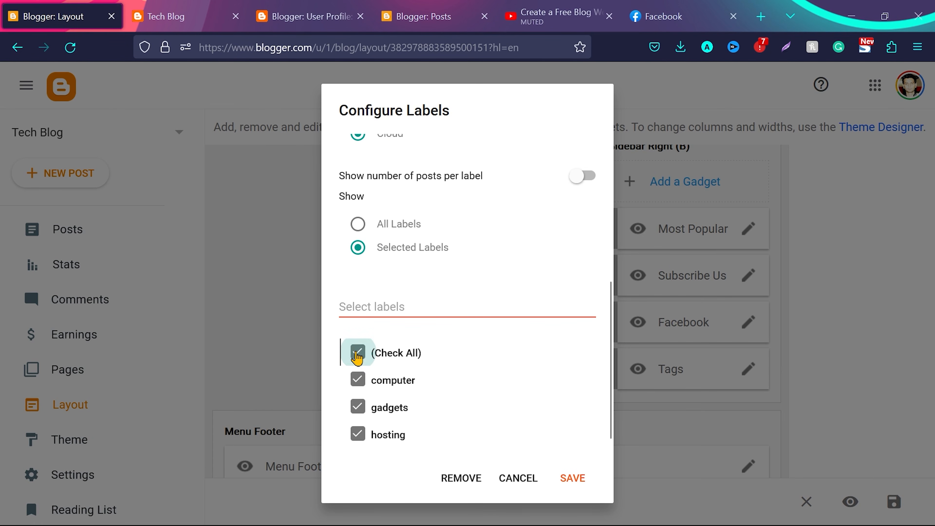
left_click(573, 479)
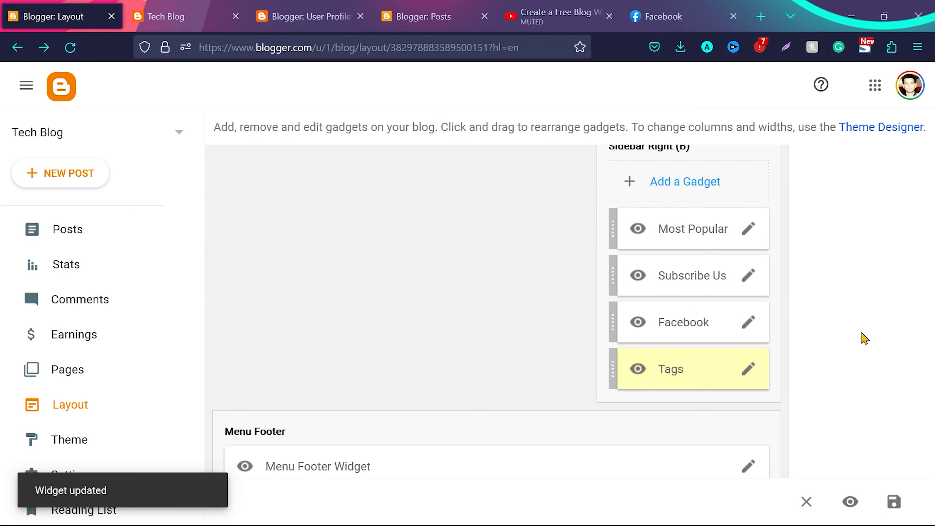
Check the footer links on the live blog and open the Menu Footer Widget's link list for editing
scroll(865, 339, "down", 1)
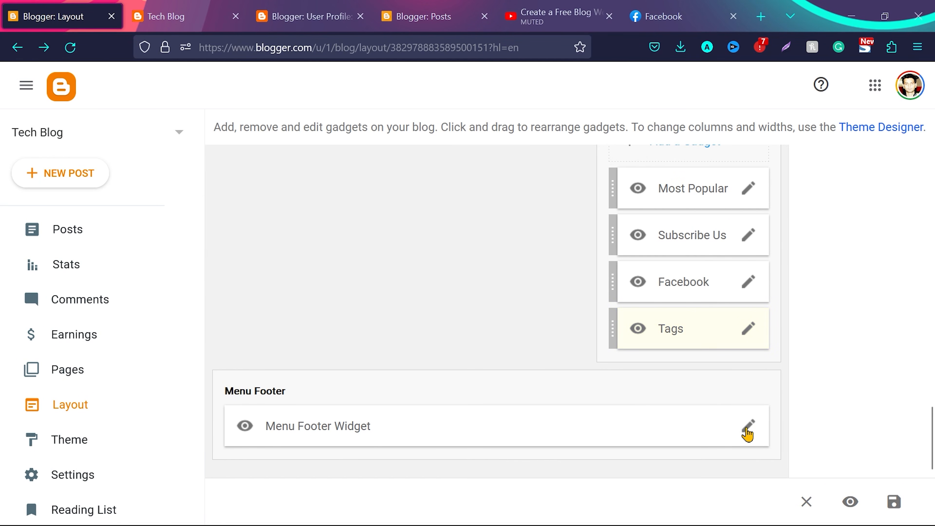
left_click(191, 15)
scroll(599, 349, "down", 5)
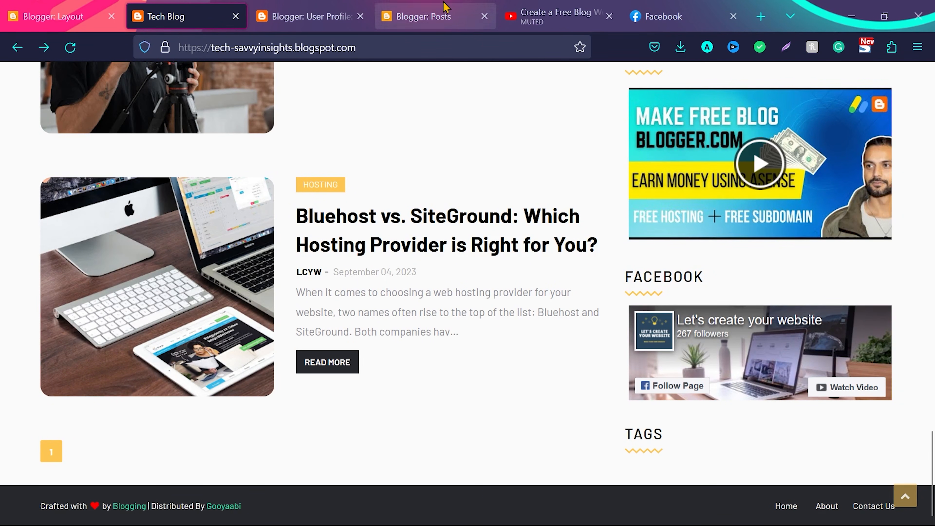
left_click(59, 16)
left_click(748, 426)
scroll(469, 364, "down", 5)
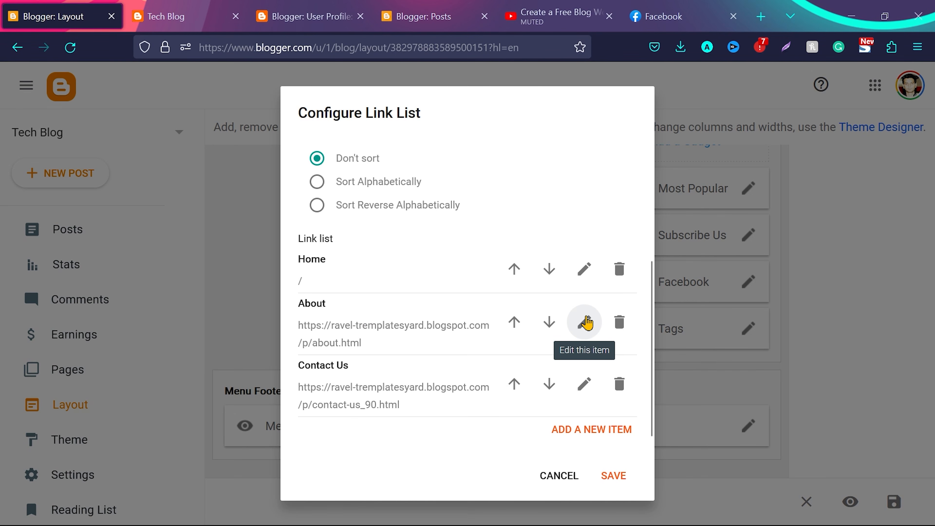
Add a "privacy policy" item to the footer link list, using the link copied from the blog's Privavy Policy page
left_click(592, 431)
scroll(394, 412, "down", 1)
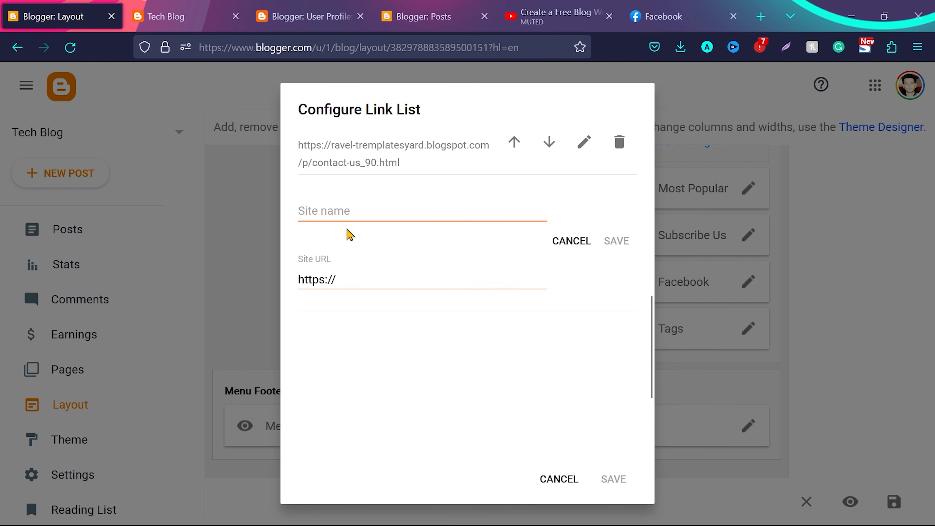
left_click(345, 210)
type("priva")
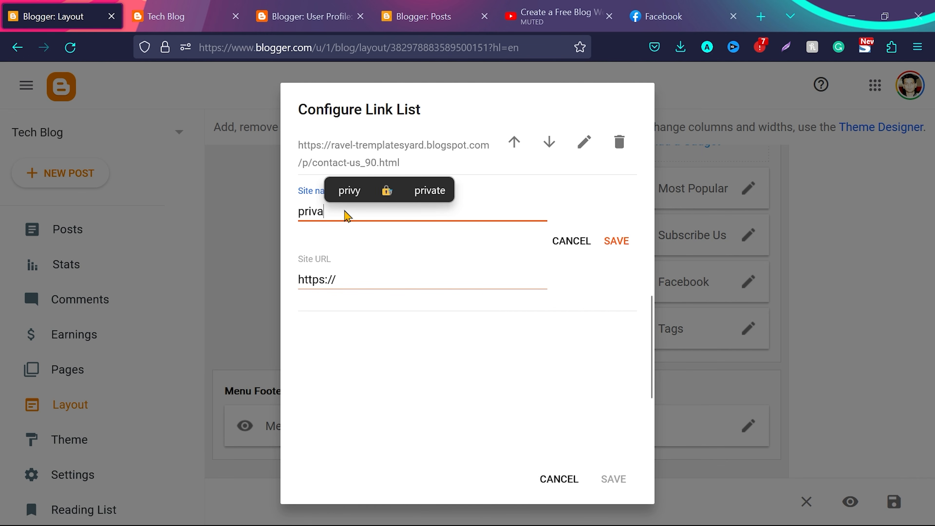
type("cy policy")
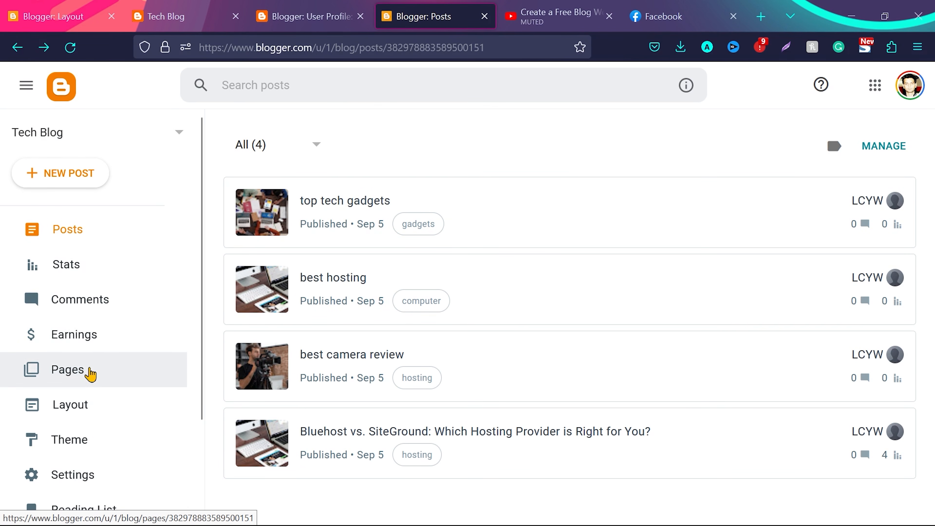
left_click(91, 372)
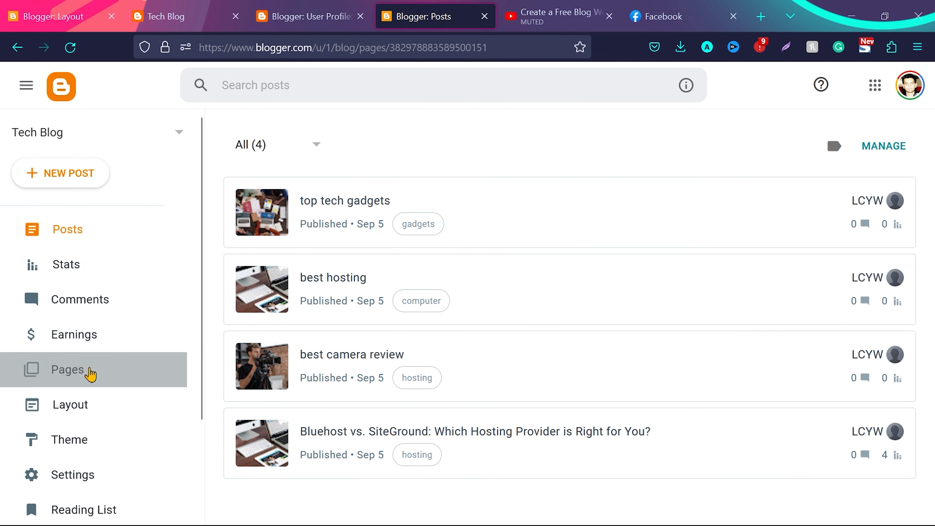
right_click(864, 305)
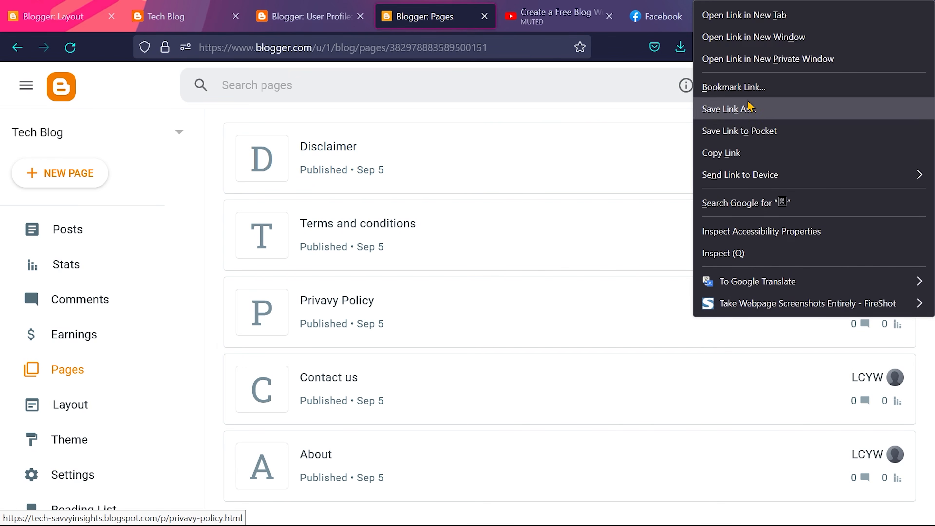
left_click(733, 153)
left_click(55, 16)
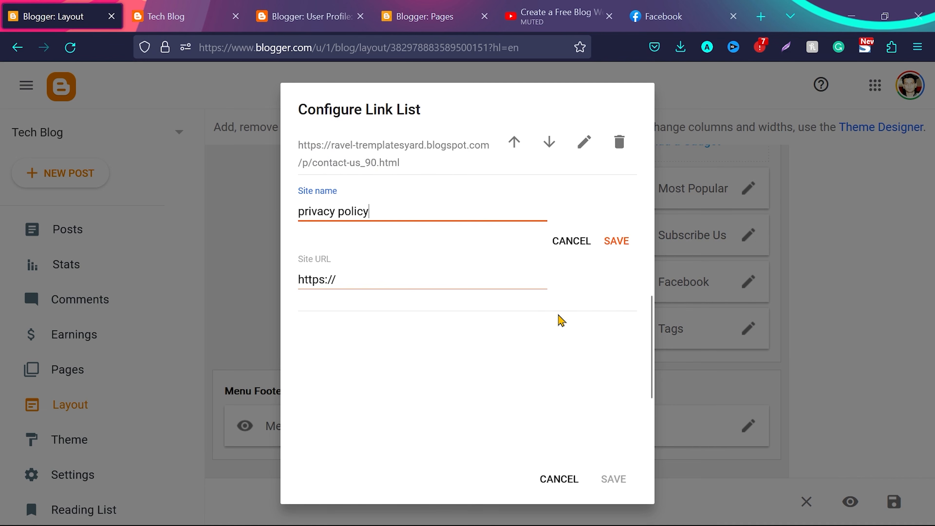
triple_click(394, 275)
key("ctrl+v")
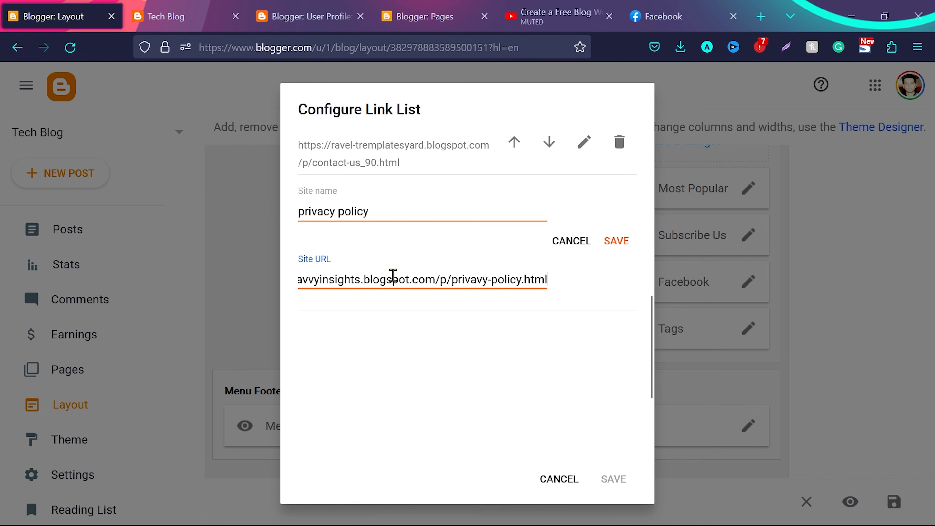
left_click(612, 245)
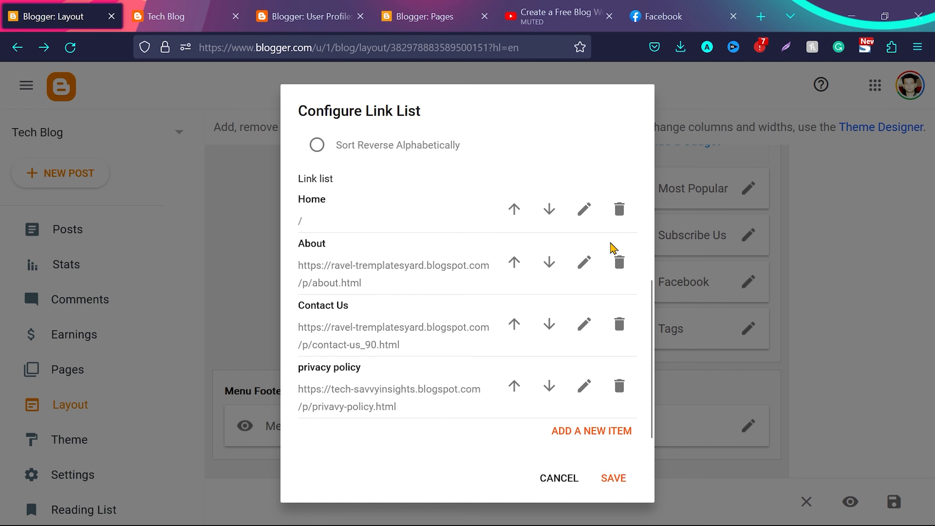
Add a "Terms and condition" item to the footer link list with the address copied from the Terms and conditions page
left_click(603, 432)
scroll(604, 432, "down", 6)
left_click(357, 187)
type("Terms and condition")
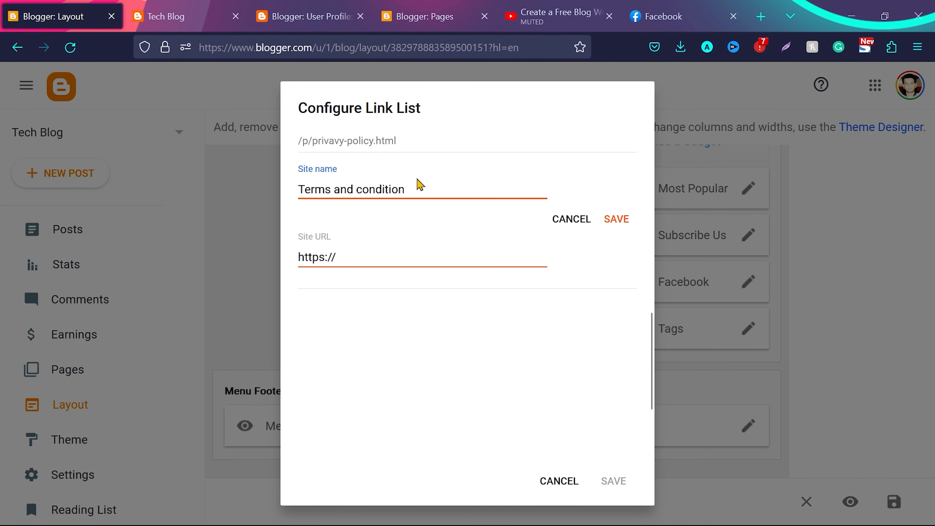
left_click(428, 6)
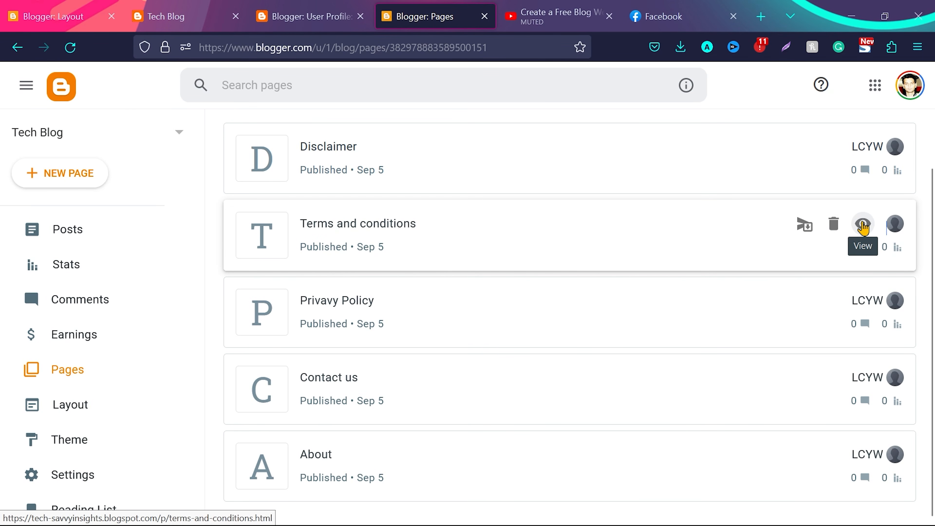
right_click(863, 226)
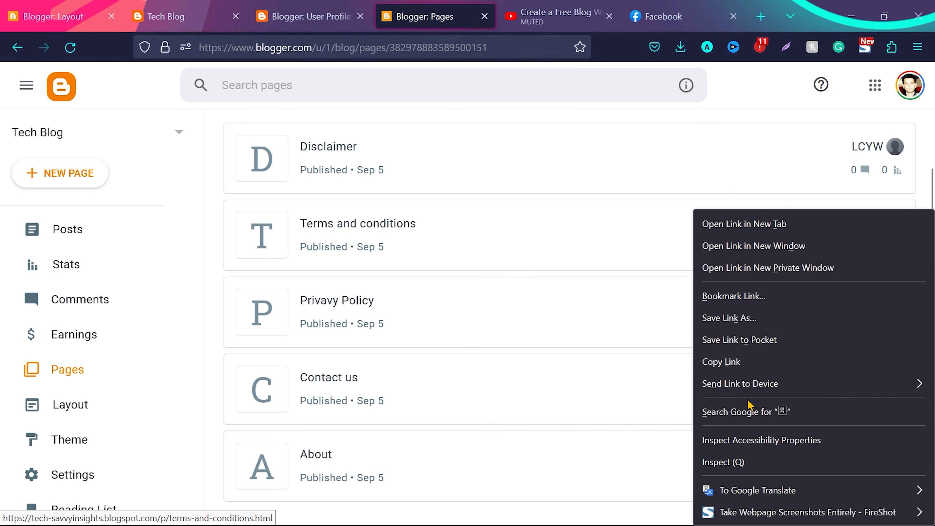
left_click(748, 365)
left_click(53, 16)
left_click(364, 251)
key("ctrl+v")
left_click(621, 223)
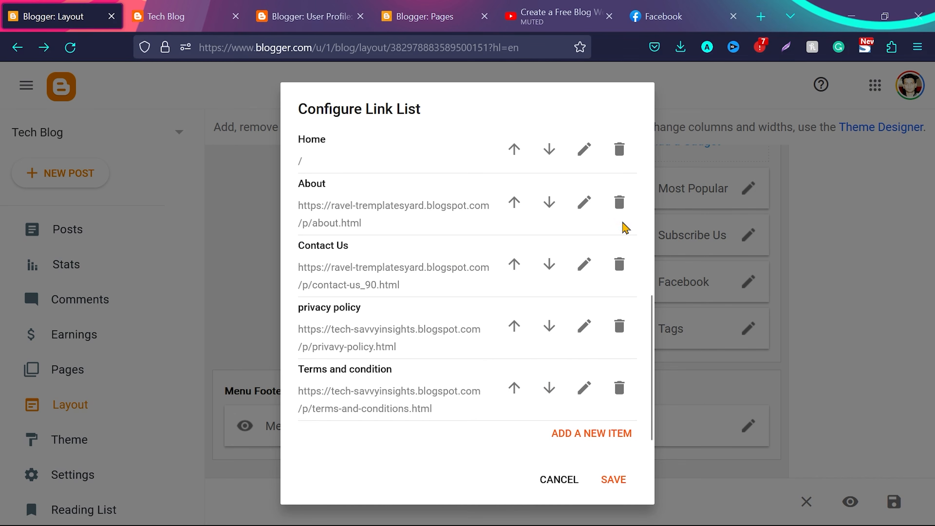
Add a "Disclaimer" footer item with the address copied from the Disclaimer page, and save the Menu Footer Widget
left_click(582, 438)
type("Disclaimer")
left_click(436, 11)
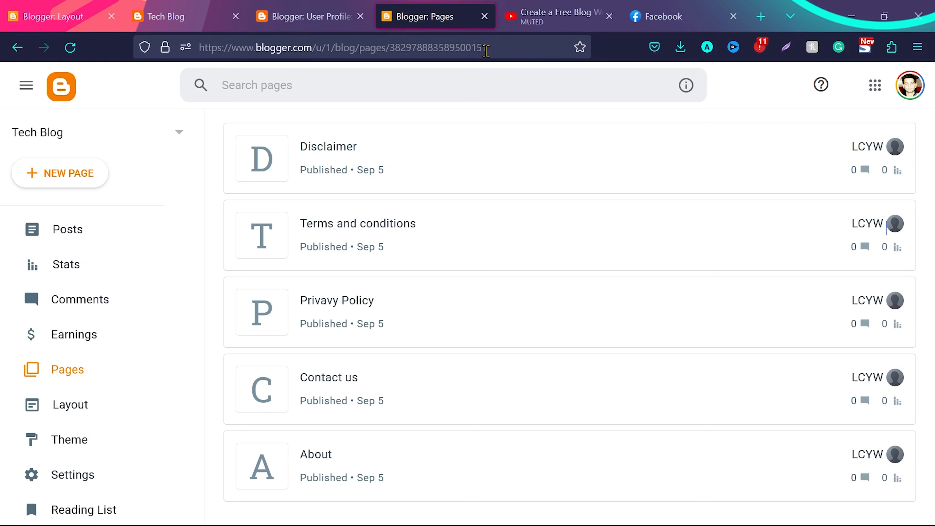
right_click(863, 148)
left_click(758, 298)
key("ctrl+1")
triple_click(346, 308)
key("ctrl+v")
left_click(618, 275)
left_click(615, 480)
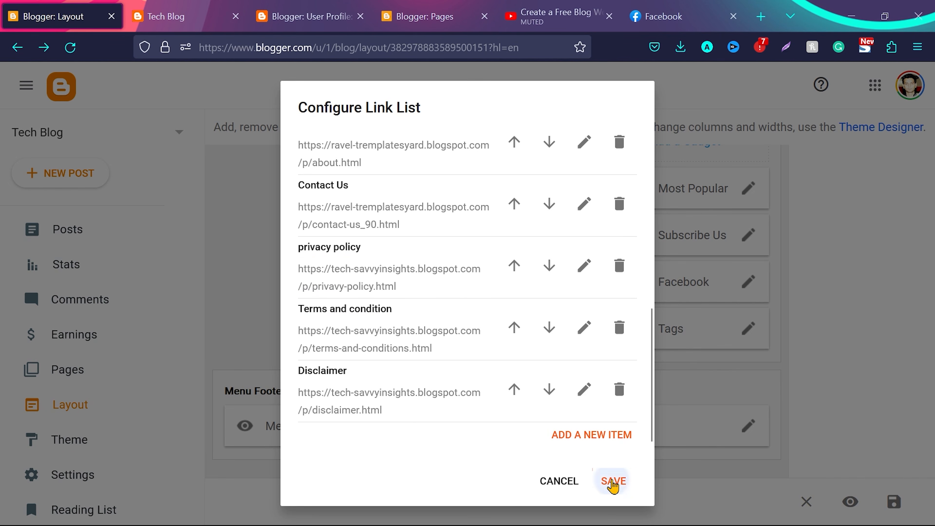
Reload the live blog, check its footer menu links and sidebar tags, and return to the Blogger layout
key("ctrl+2")
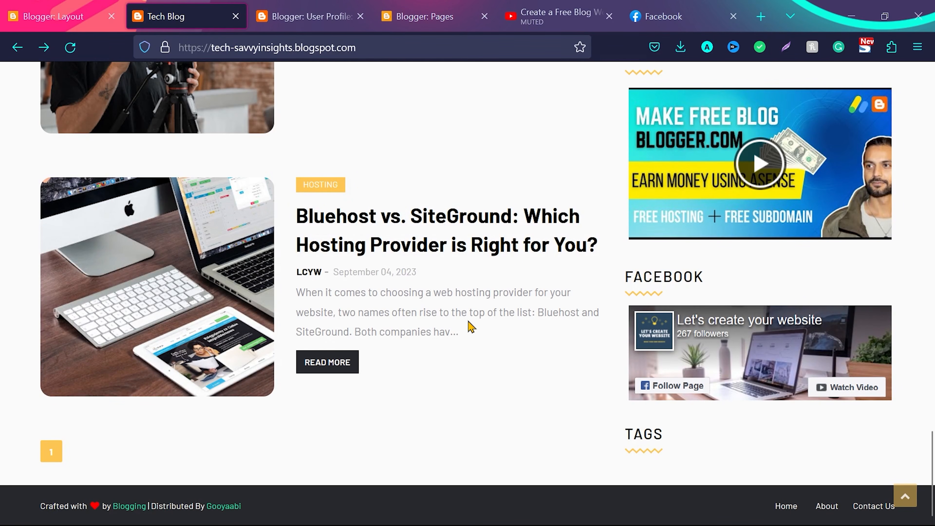
key("F5")
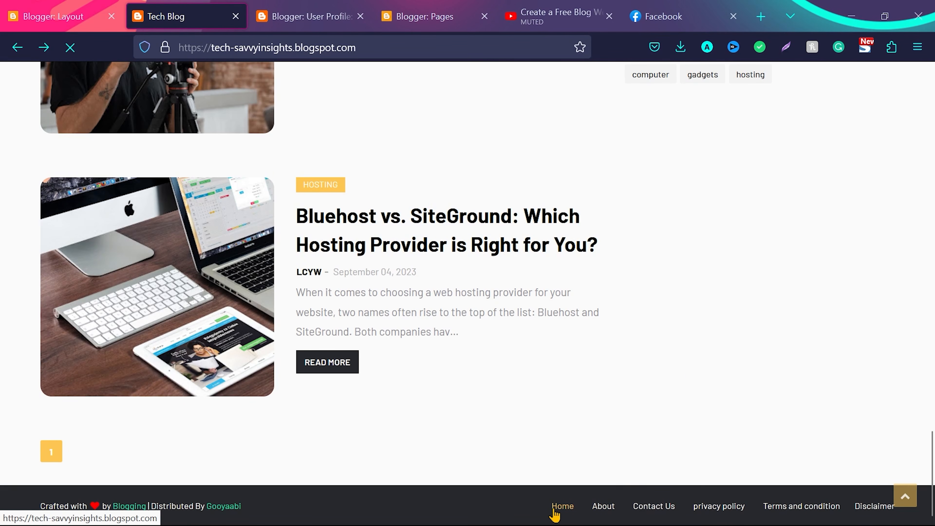
key("ctrl+1")
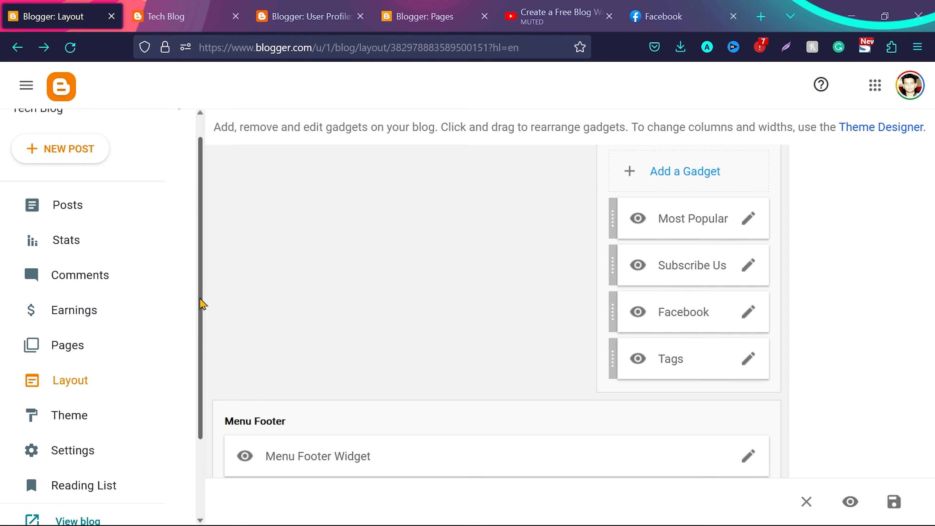
Start connecting the blog to AdSense from its Earnings page and read the AdSense status notices
scroll(202, 320, "down", 1)
left_click(93, 273)
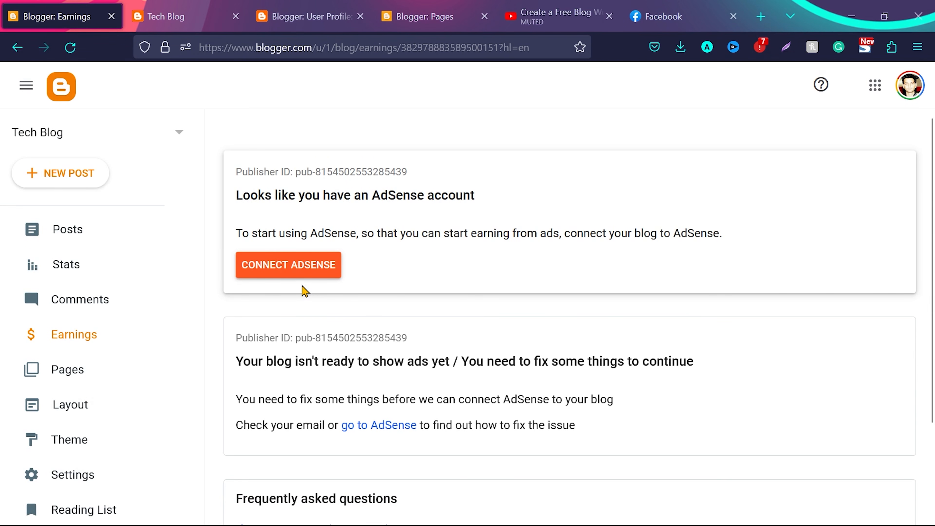
left_click(271, 266)
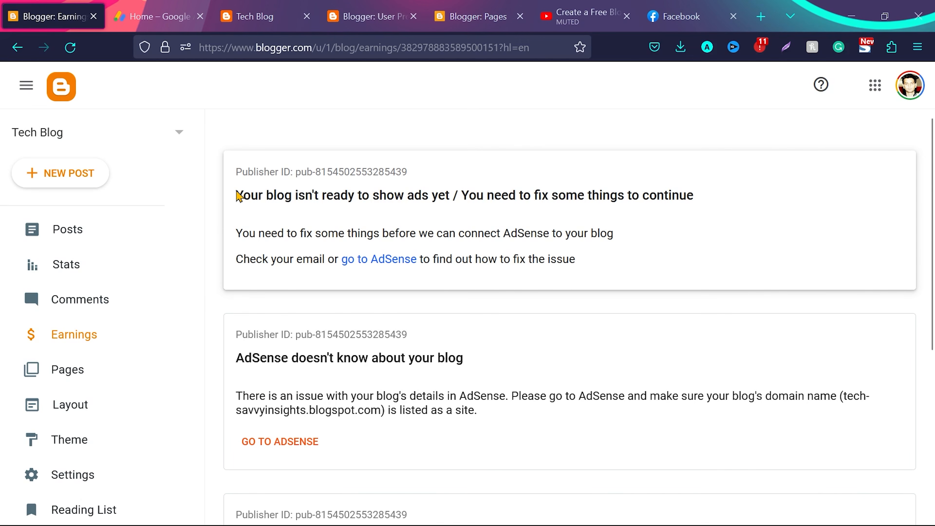
left_click_drag(236, 194, 690, 200)
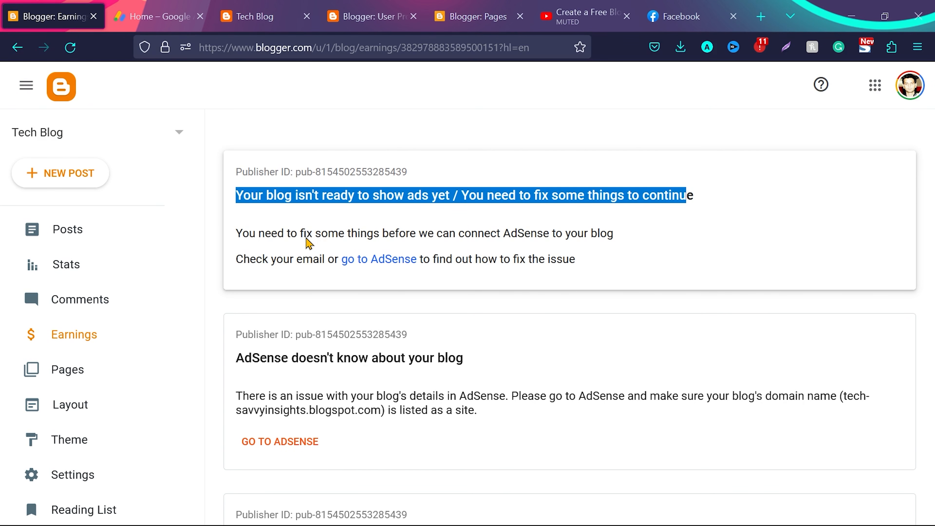
scroll(320, 326, "down", 2)
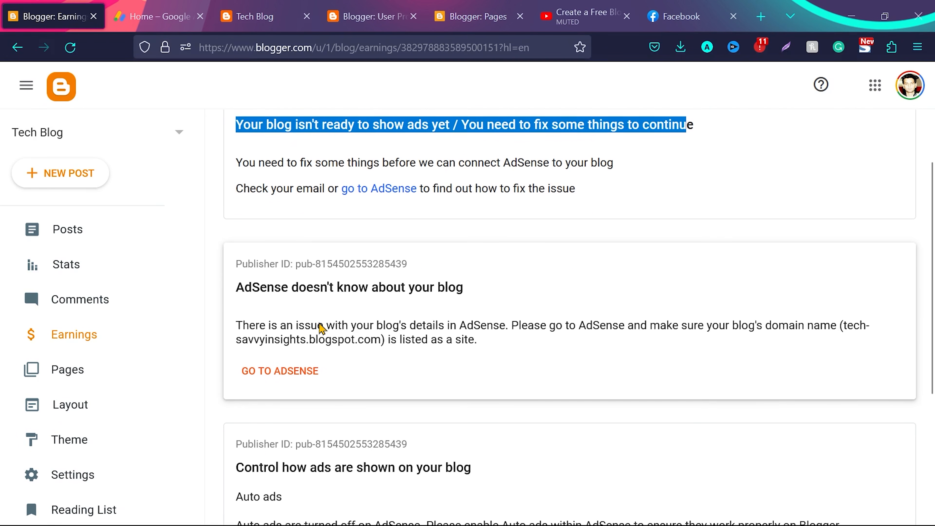
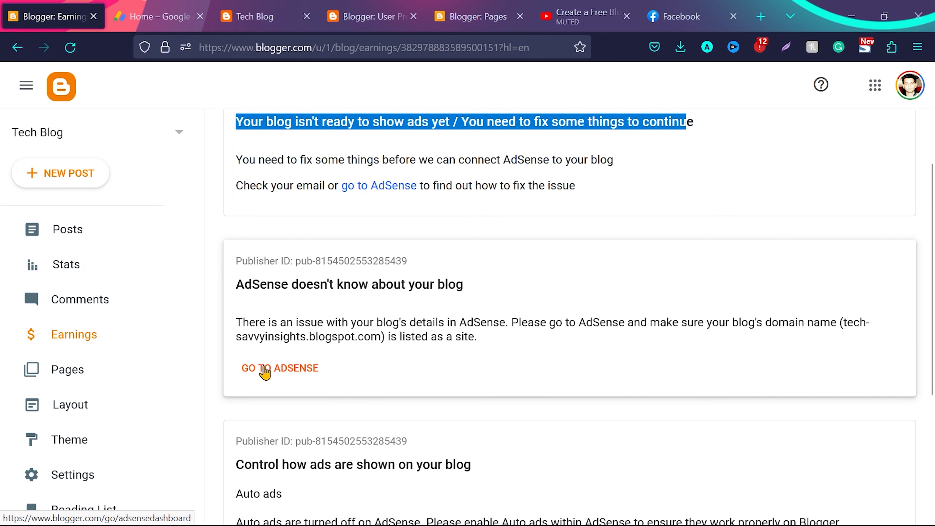
left_click(274, 368)
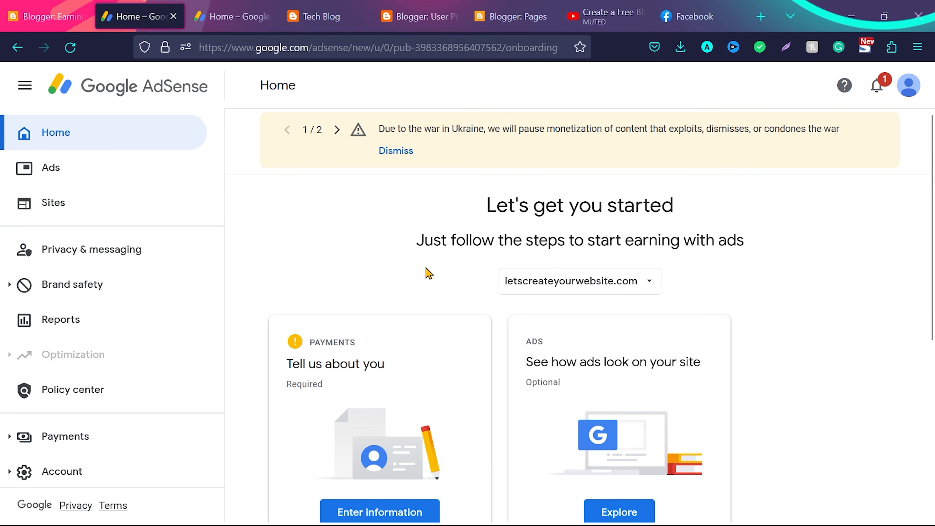
scroll(428, 269, "down", 3)
scroll(819, 236, "up", 3)
left_click(649, 282)
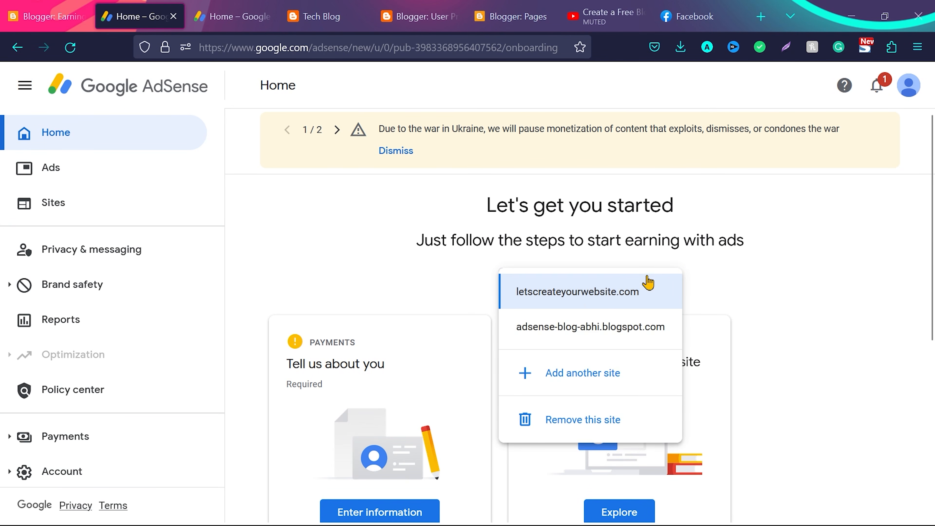
left_click(582, 373)
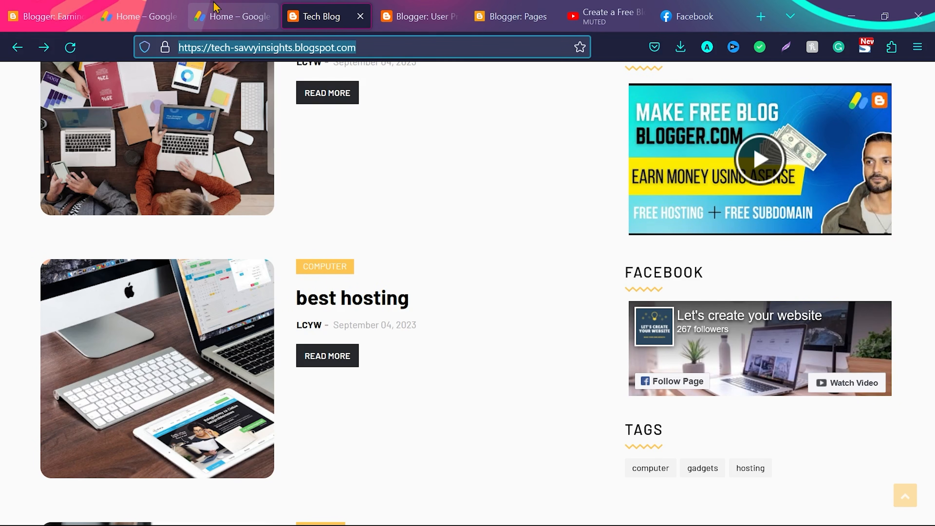
left_click(151, 11)
type("https://tech-savvyinsights.blogspot.com/")
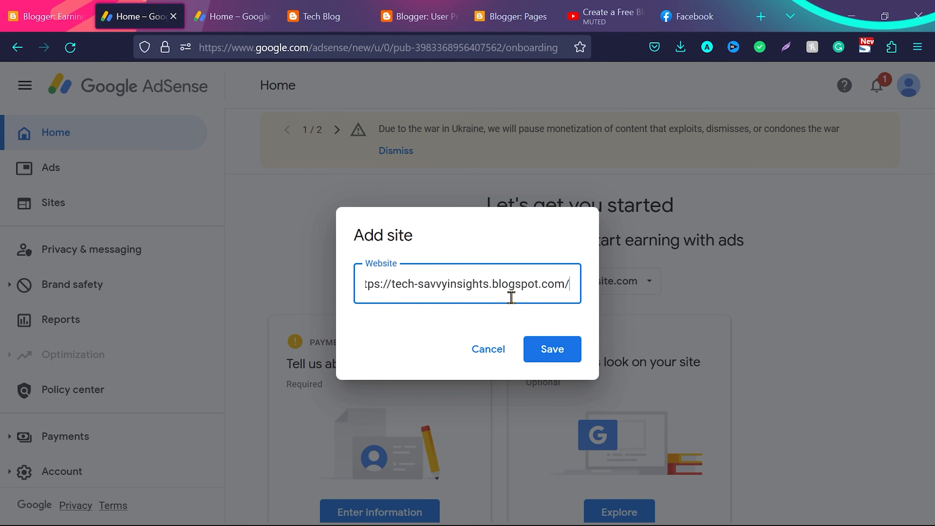
left_click(550, 352)
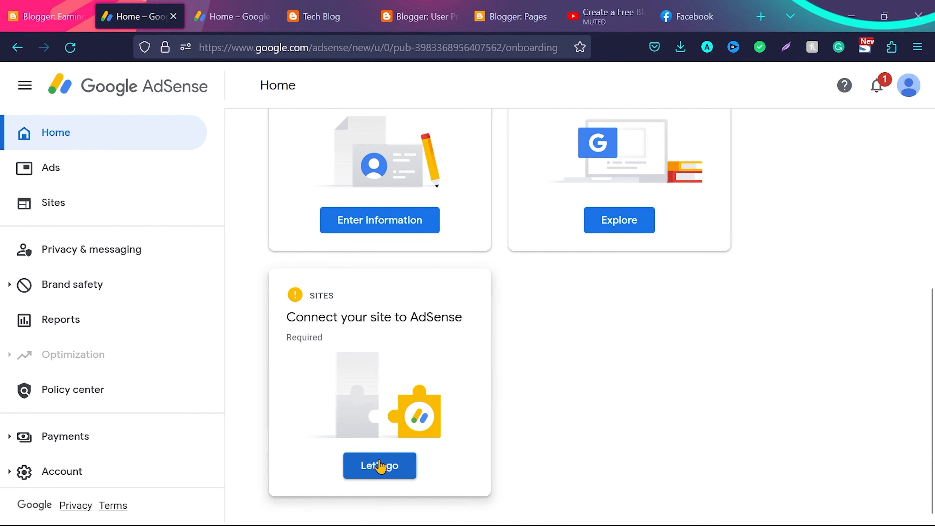
Connect tech-savvyinsights.blogspot.com to AdSense through Blogger and request its site review
left_click(381, 466)
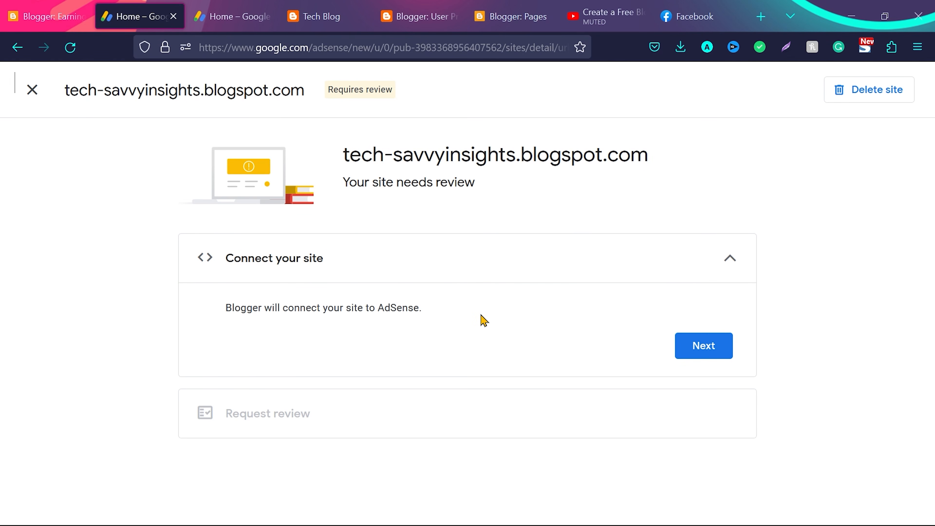
left_click(702, 356)
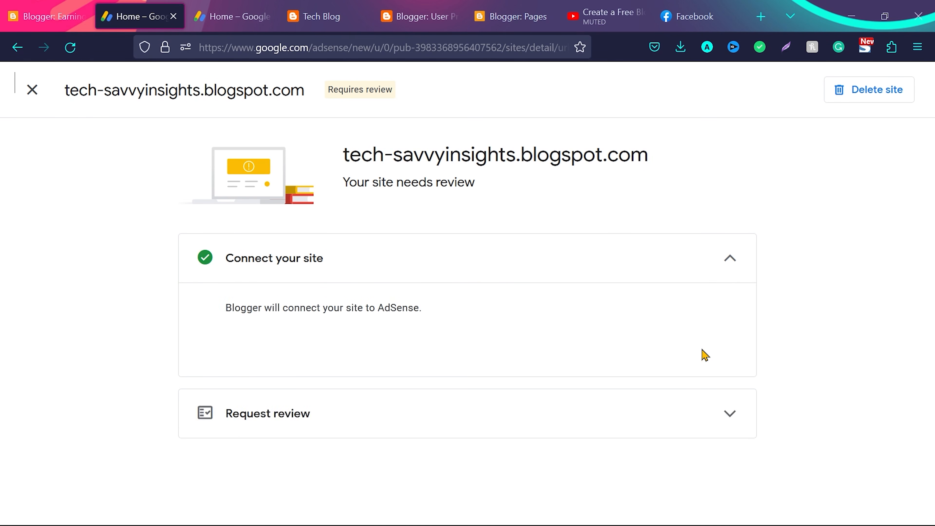
left_click(671, 472)
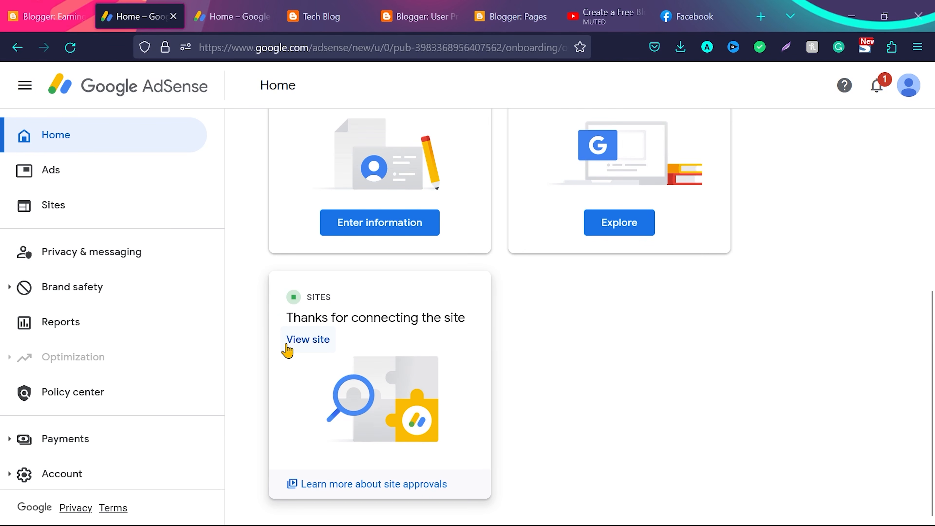
Return to the Blogger Earnings page and examine the AdSense status notices and the Auto ads section
left_click(70, 14)
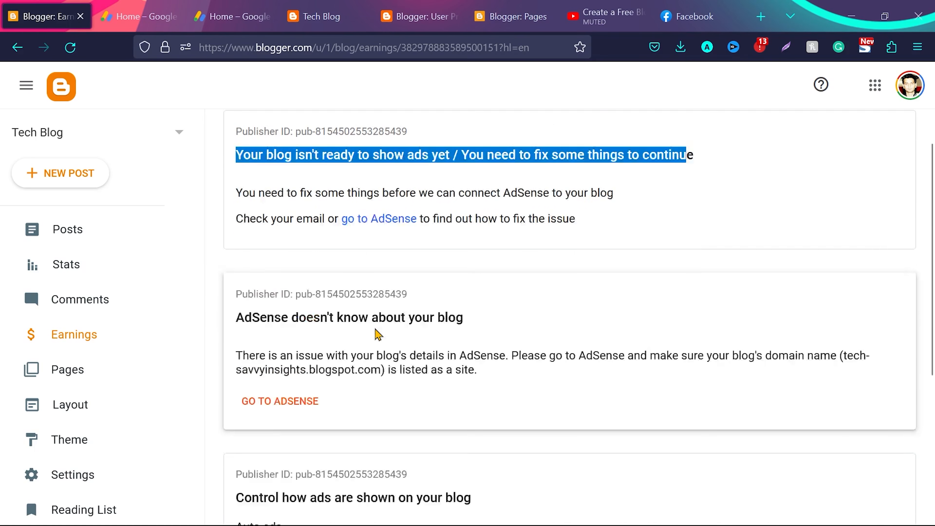
scroll(377, 334, "up", 2)
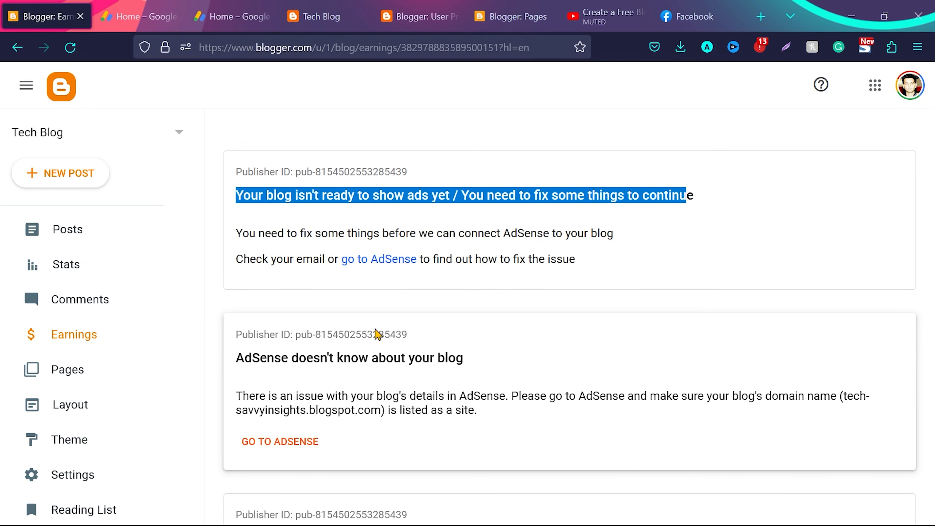
scroll(378, 333, "down", 2)
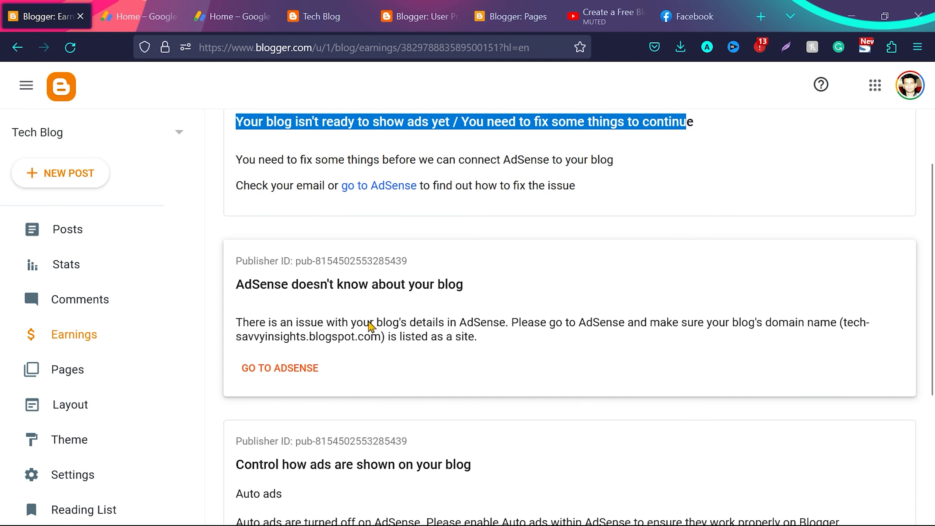
scroll(377, 335, "down", 3)
scroll(377, 334, "up", 5)
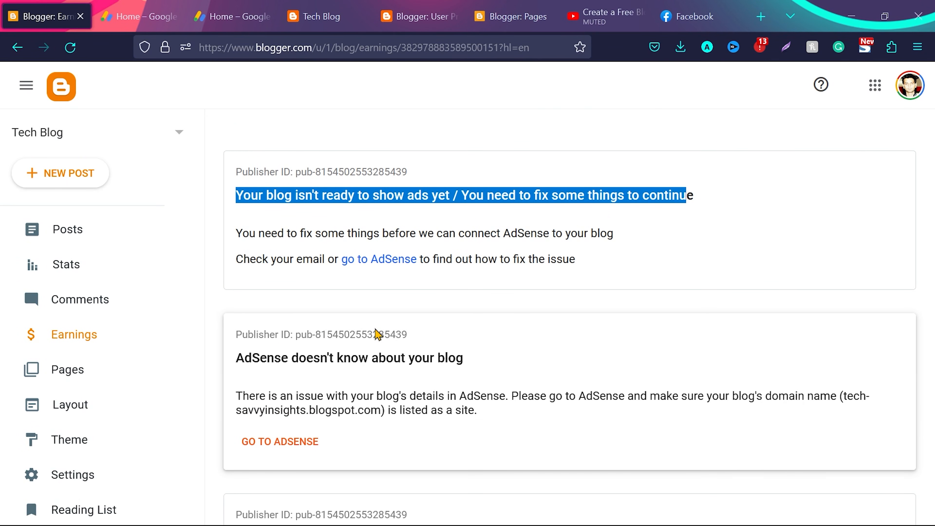
scroll(378, 333, "down", 7)
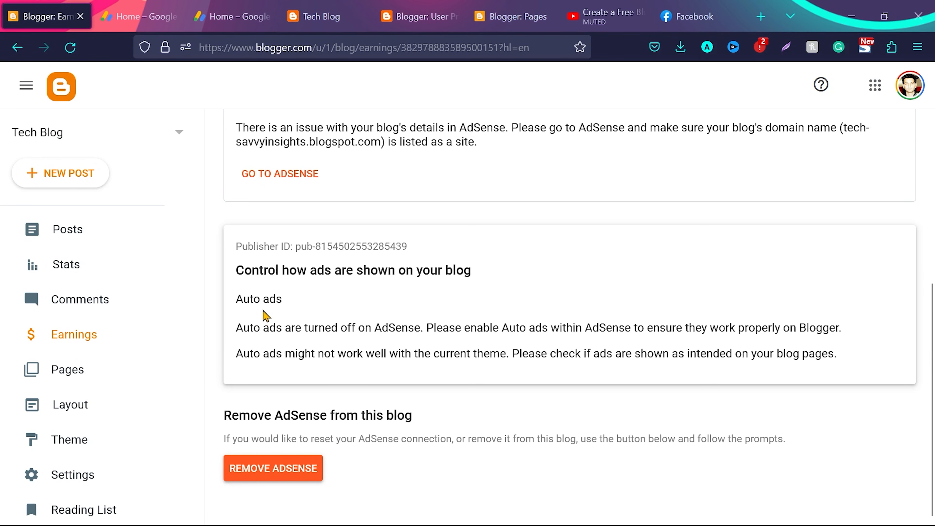
Switch to the live Tech Blog and examine the homepage's Responsive Advertisement area
left_click(349, 6)
scroll(472, 263, "up", 15)
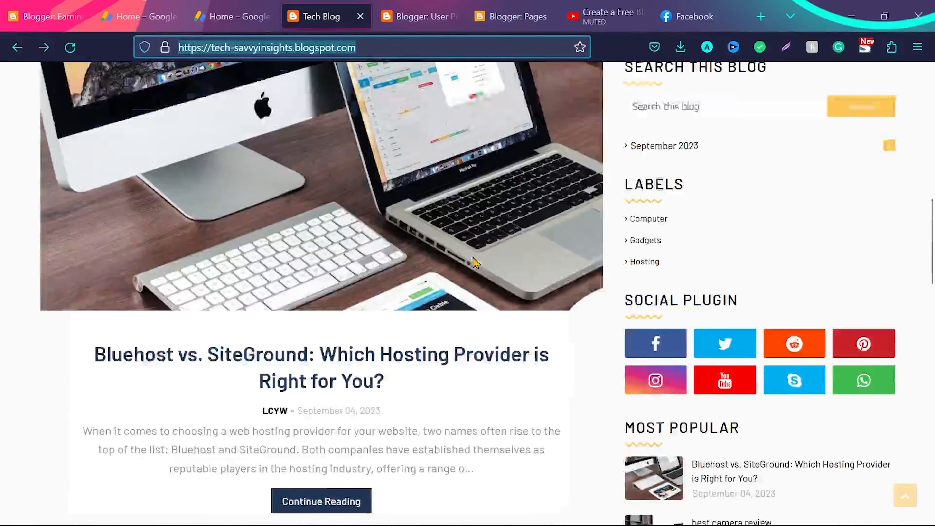
scroll(484, 383, "down", 6)
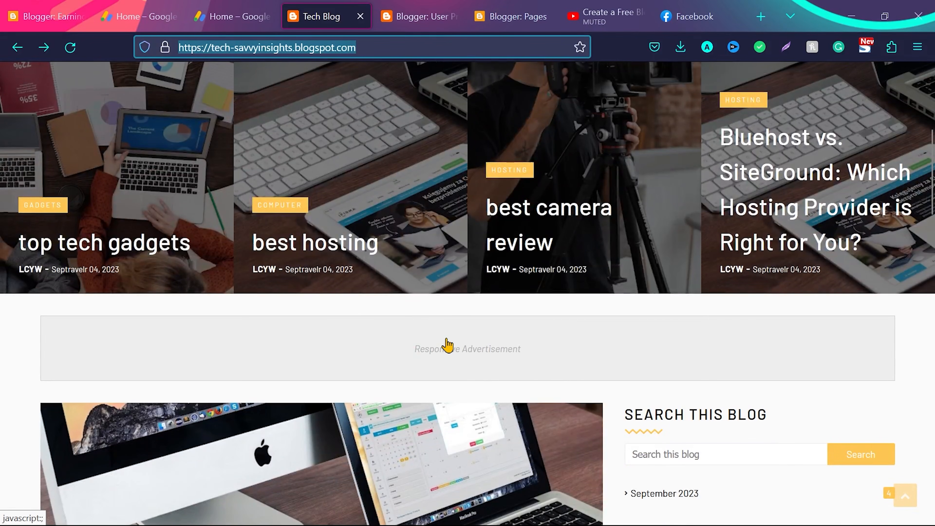